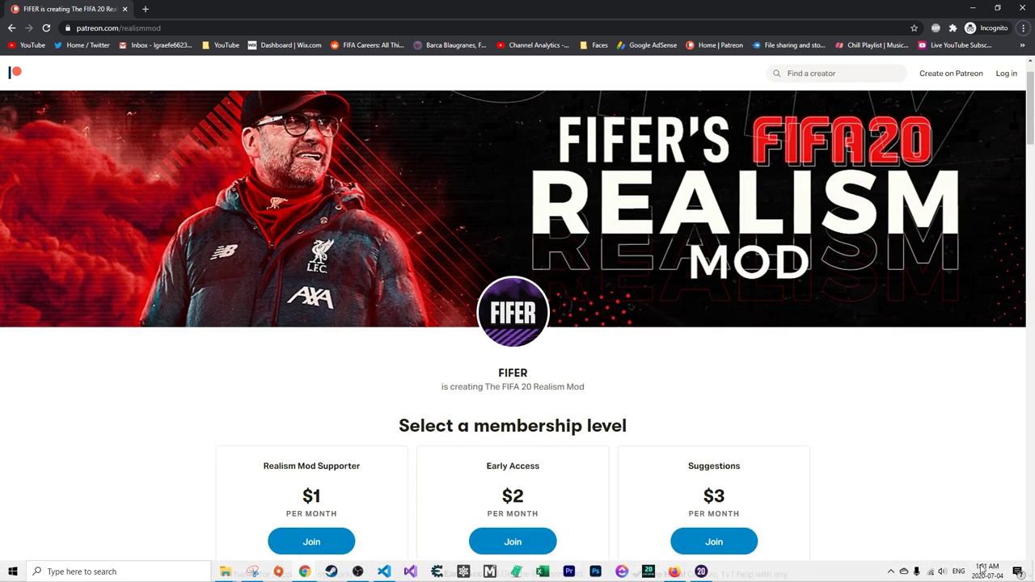
Check the current date and time on the system clock.
{"action": "left_click", "coordinate": [990, 570]}
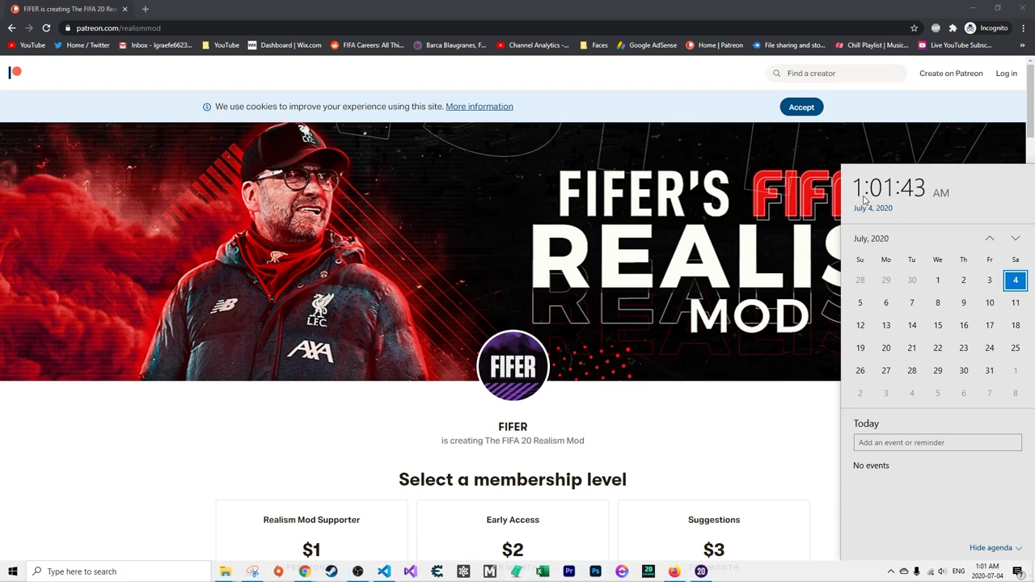
{"action": "left_click", "coordinate": [781, 431]}
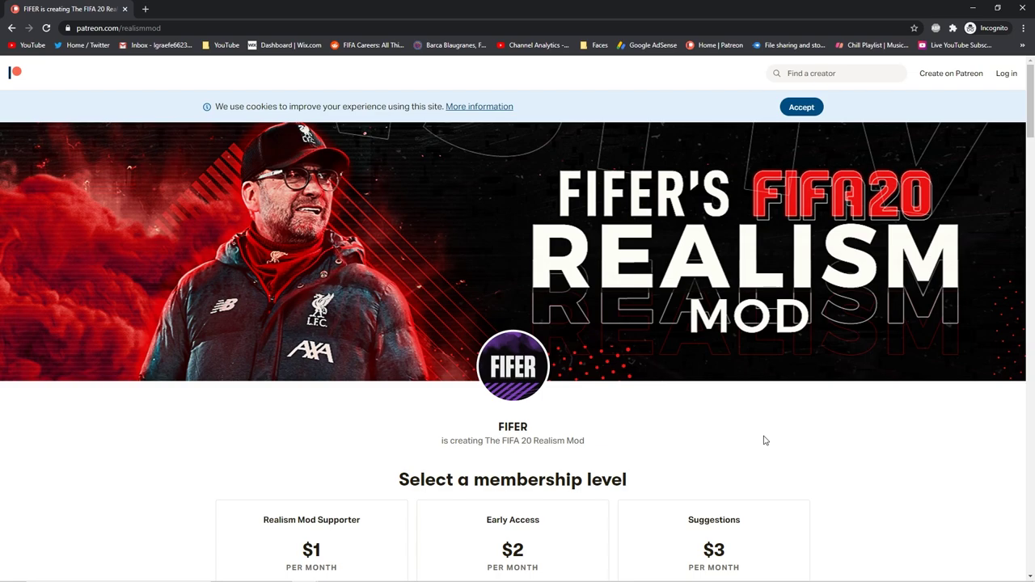
Expand the Early Access tier's benefits and open its join page in a new tab.
{"action": "scroll", "coordinate": [751, 415], "scroll_direction": "down", "scroll_amount": 2}
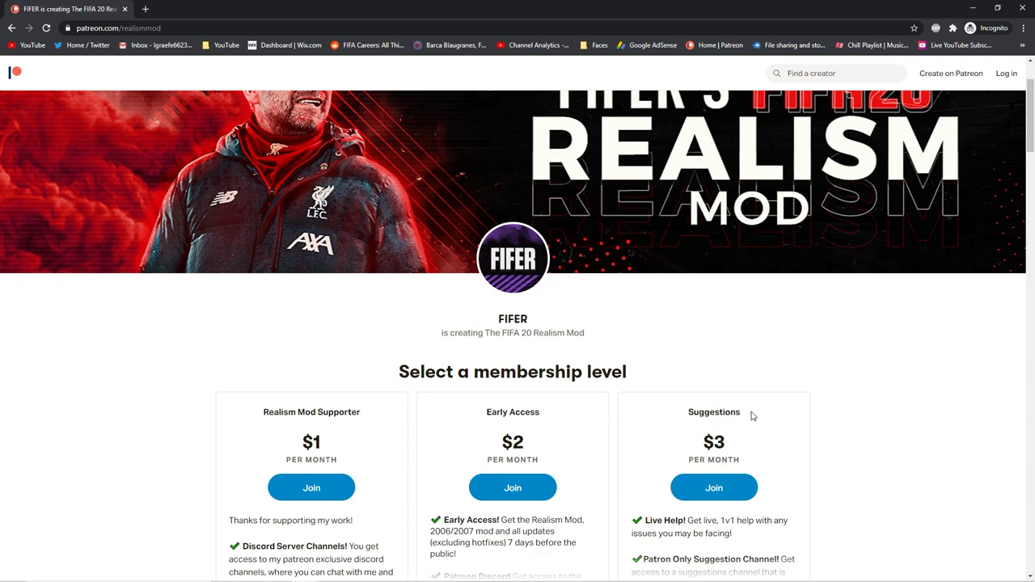
{"action": "scroll", "coordinate": [751, 415], "scroll_direction": "down", "scroll_amount": 1}
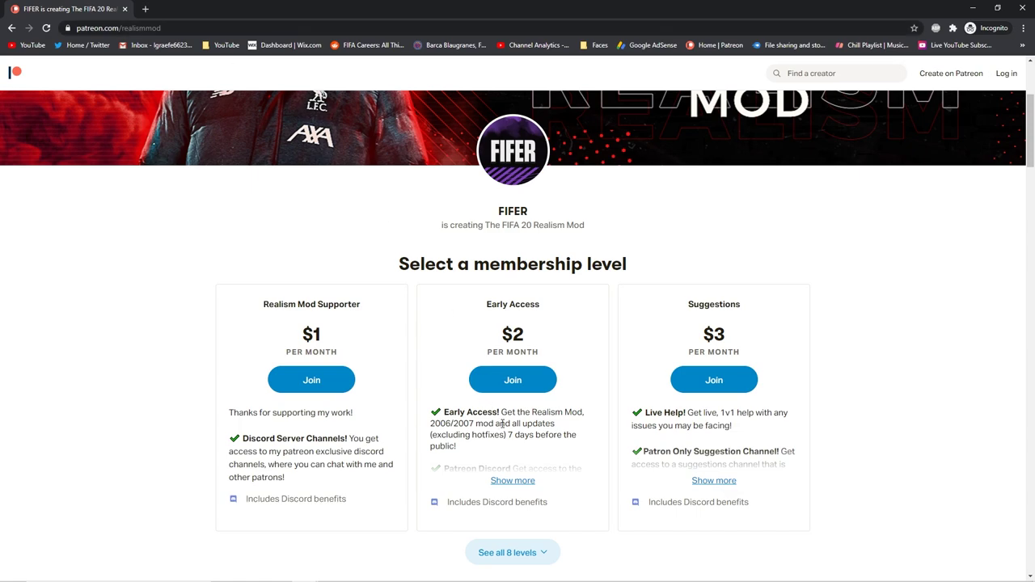
{"action": "left_click", "coordinate": [518, 481]}
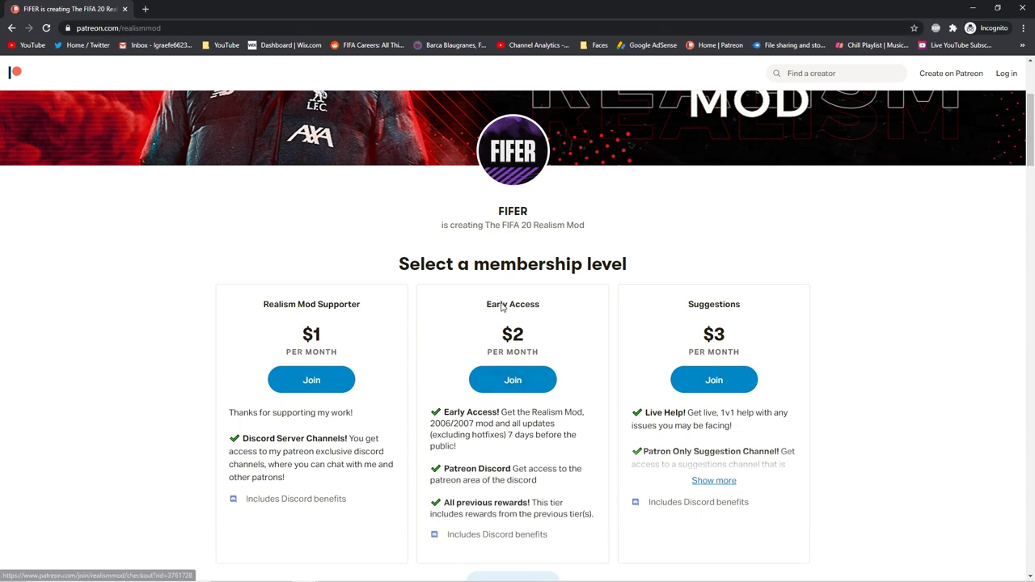
{"action": "right_click", "coordinate": [526, 382]}
{"action": "left_click", "coordinate": [557, 394]}
Show all 8 membership levels and review the tiers from Realism Mod Supporter through Icon.
{"action": "scroll", "coordinate": [365, 146], "scroll_direction": "down", "scroll_amount": 2}
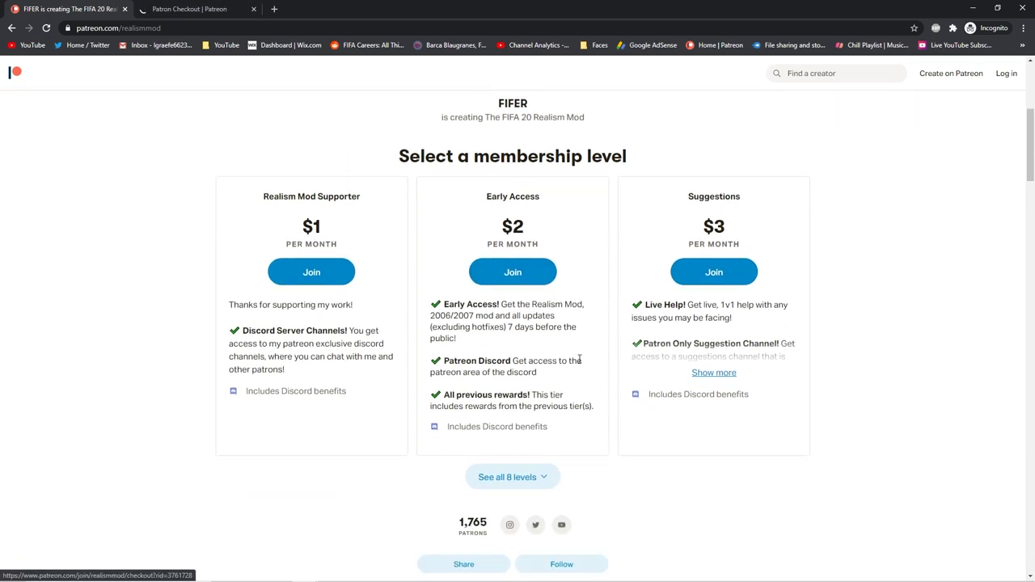
{"action": "left_click", "coordinate": [529, 484]}
{"action": "left_click_drag", "start_coordinate": [306, 196], "coordinate": [325, 195]}
{"action": "left_click", "coordinate": [619, 209]}
{"action": "scroll", "coordinate": [732, 156], "scroll_direction": "down", "scroll_amount": 2}
{"action": "scroll", "coordinate": [428, 253], "scroll_direction": "down", "scroll_amount": 1}
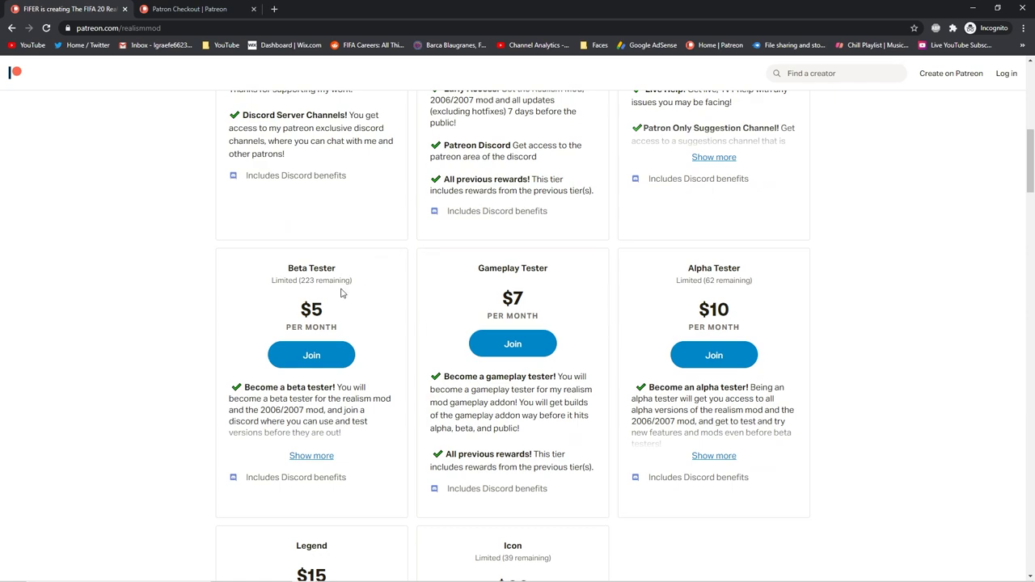
{"action": "scroll", "coordinate": [712, 216], "scroll_direction": "down", "scroll_amount": 1}
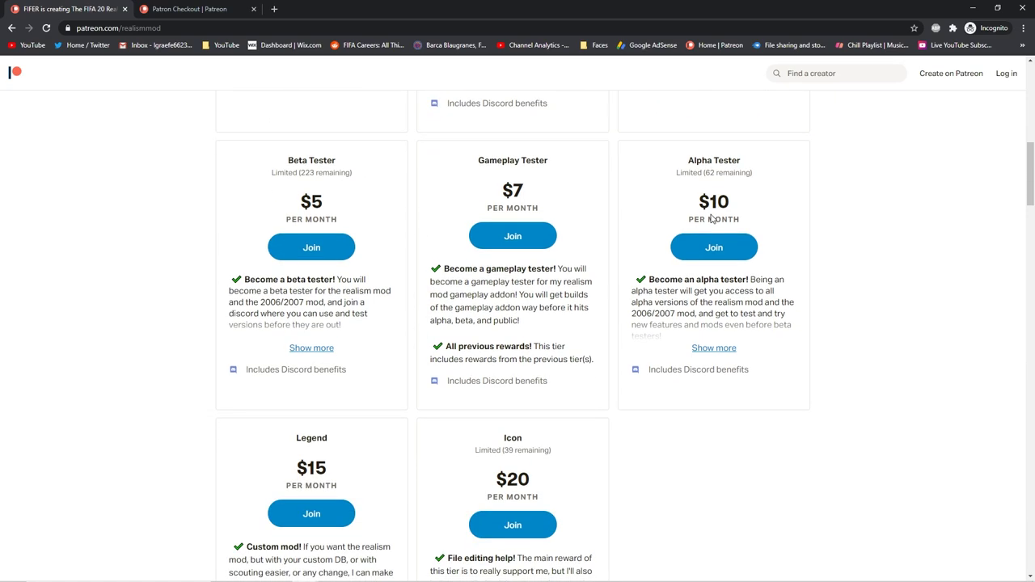
{"action": "scroll", "coordinate": [711, 217], "scroll_direction": "down", "scroll_amount": 5}
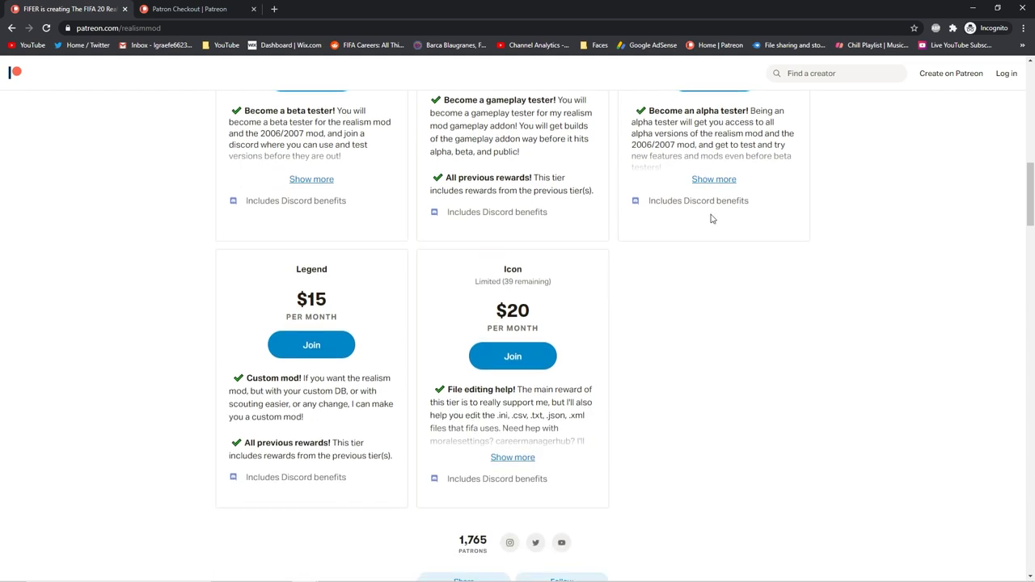
Look over the sign-up form on the Patron Checkout page and return to the FIFER creator page.
{"action": "left_click", "coordinate": [195, 6]}
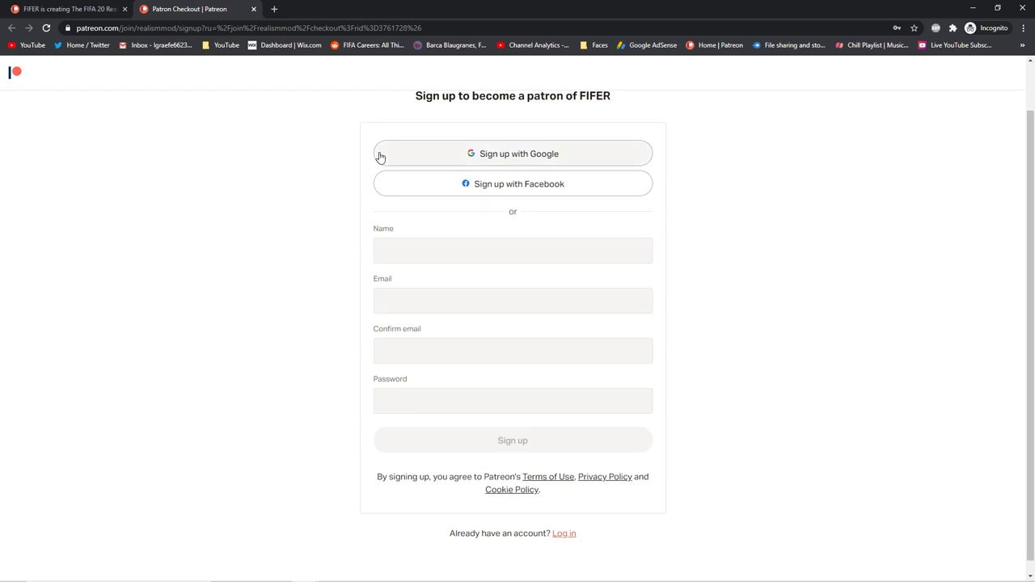
{"action": "left_click", "coordinate": [45, 6]}
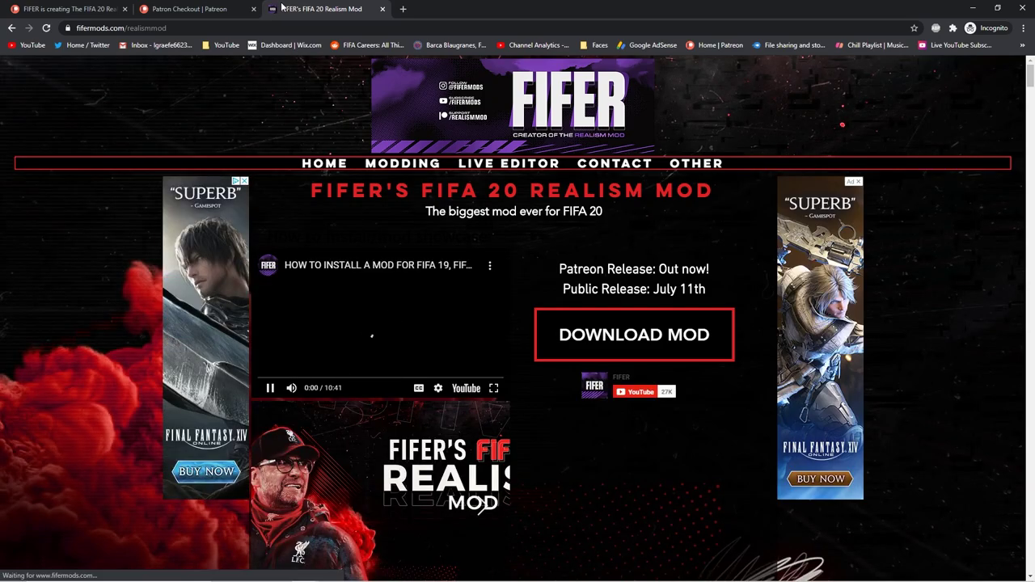
Pause the tutorial video on the fifermods.com Realism Mod page and review the Patreon and public release dates.
{"action": "left_click", "coordinate": [416, 319]}
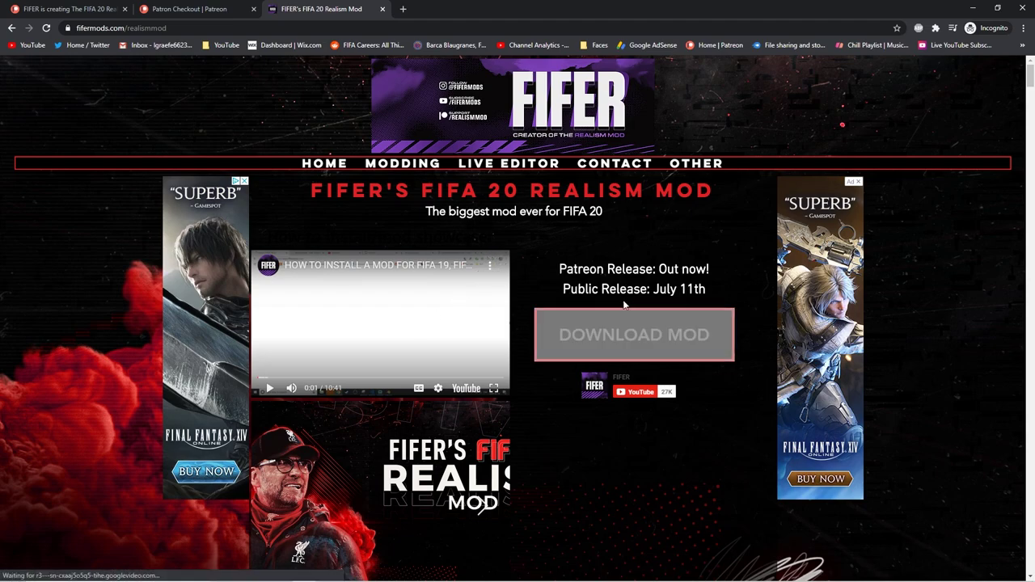
{"action": "left_click_drag", "start_coordinate": [614, 269], "coordinate": [705, 289]}
{"action": "left_click", "coordinate": [686, 269]}
{"action": "left_click", "coordinate": [704, 289]}
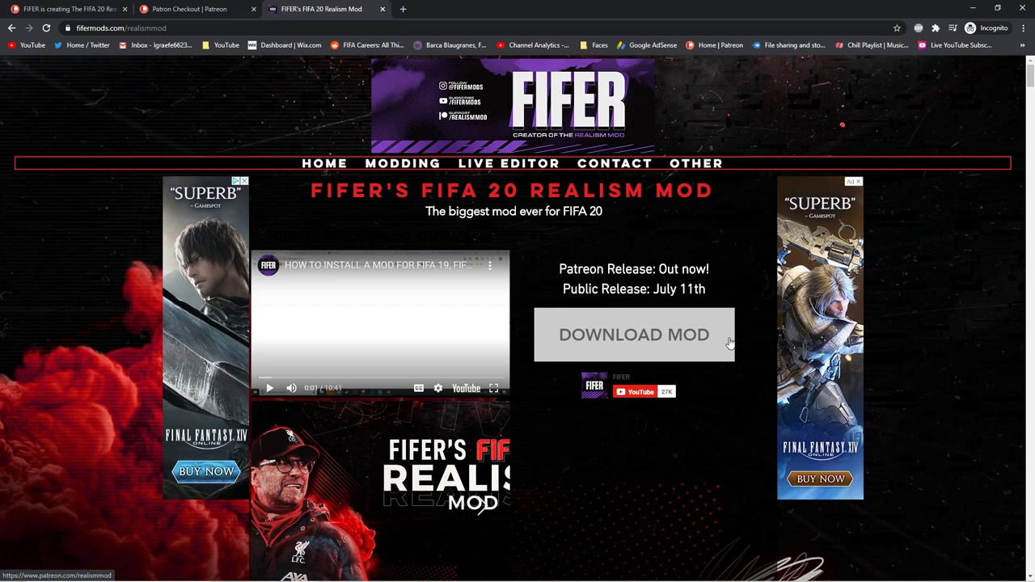
{"action": "scroll", "coordinate": [647, 360], "scroll_direction": "down", "scroll_amount": 5}
{"action": "scroll", "coordinate": [549, 467], "scroll_direction": "up", "scroll_amount": 3}
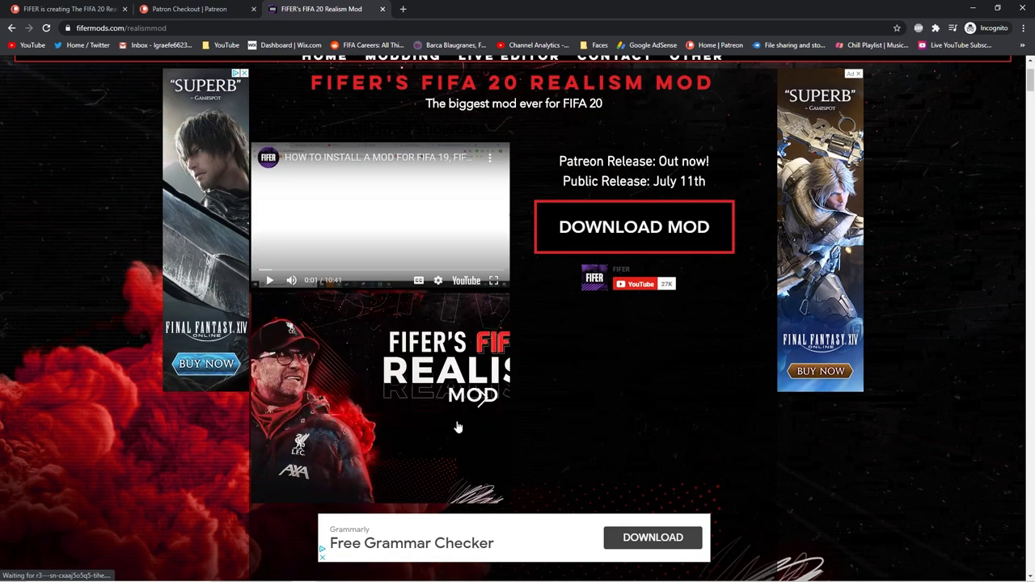
{"action": "scroll", "coordinate": [406, 387], "scroll_direction": "up", "scroll_amount": 1}
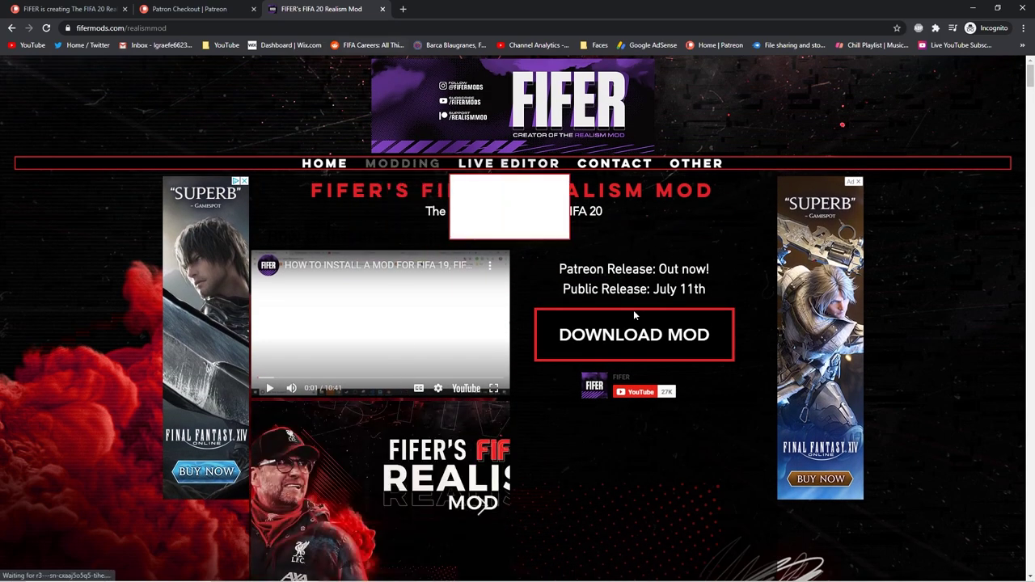
Follow the mod's download link to Patreon and read the FIFER's FIFA 20 Realism Mod 2.2 post and its changelog.
{"action": "left_click", "coordinate": [643, 342]}
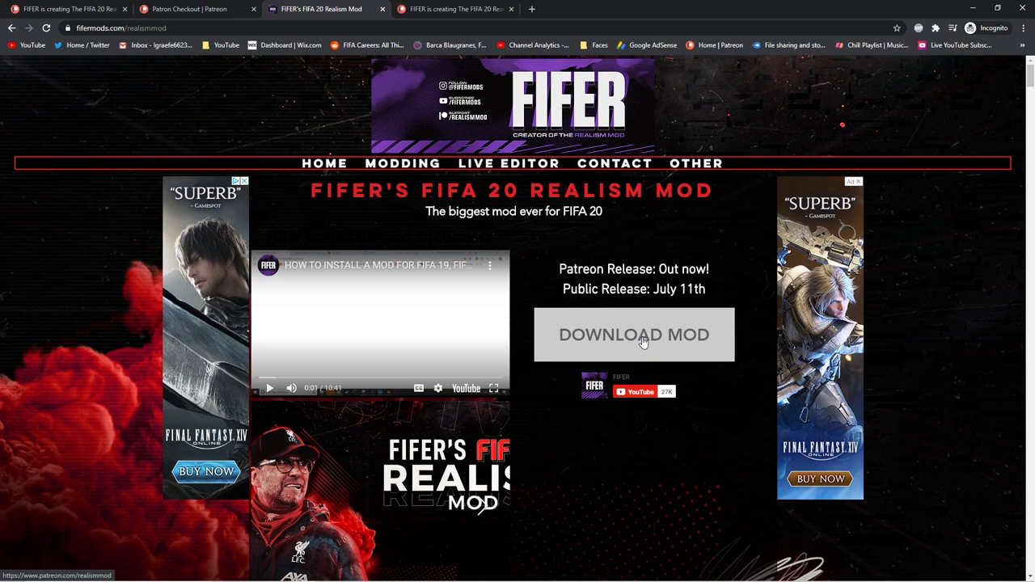
{"action": "key", "text": "ctrl+Tab"}
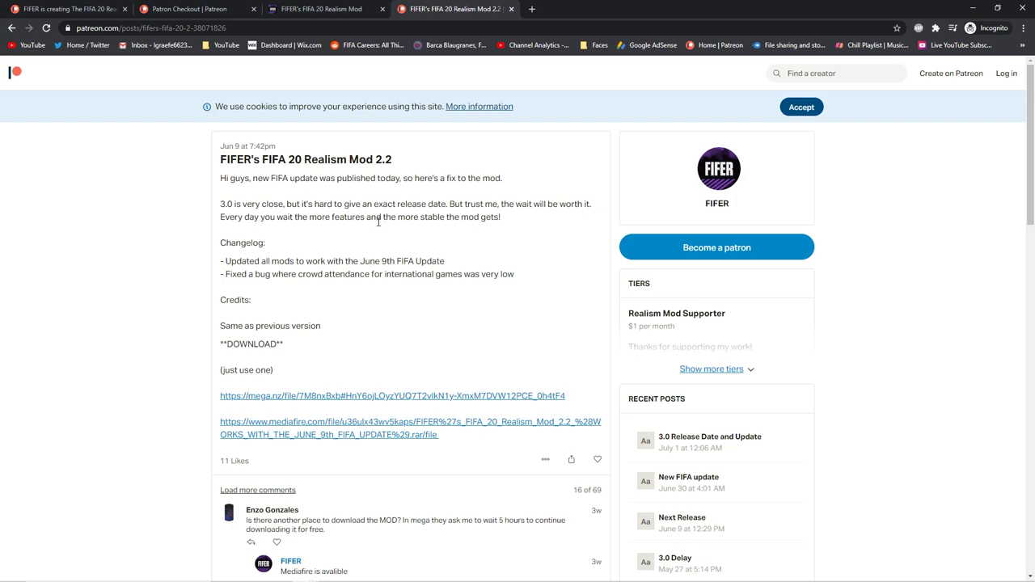
{"action": "left_click", "coordinate": [324, 9]}
{"action": "left_click", "coordinate": [449, 9]}
{"action": "left_click_drag", "start_coordinate": [220, 178], "coordinate": [407, 330]}
{"action": "left_click", "coordinate": [407, 331]}
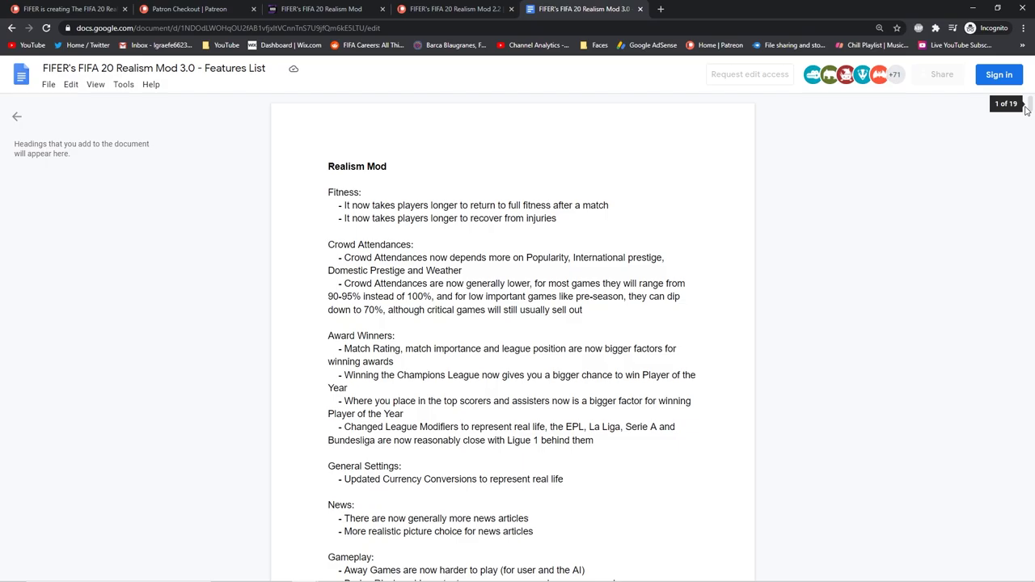
Read through the Realism Mod 3.0 features list document, from fitness and crowd attendances to player values and scouting.
{"action": "mouse_move", "coordinate": [1027, 109]}
{"action": "left_mouse_down"}
{"action": "mouse_move", "coordinate": [1031, 462]}
{"action": "mouse_move", "coordinate": [1030, 97]}
{"action": "left_mouse_up"}
{"action": "scroll", "coordinate": [606, 243], "scroll_direction": "down", "scroll_amount": 12}
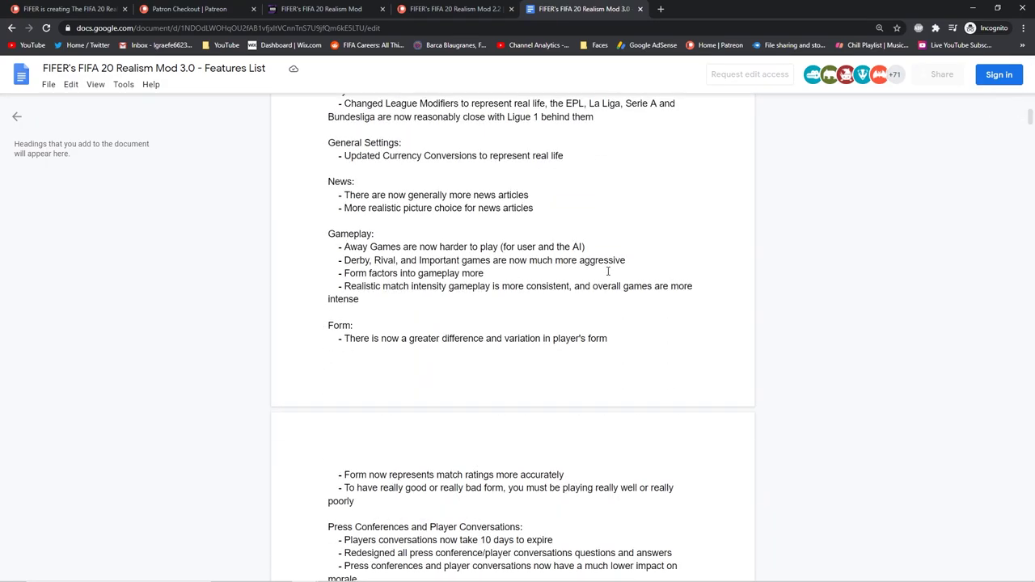
{"action": "scroll", "coordinate": [608, 271], "scroll_direction": "down", "scroll_amount": 15}
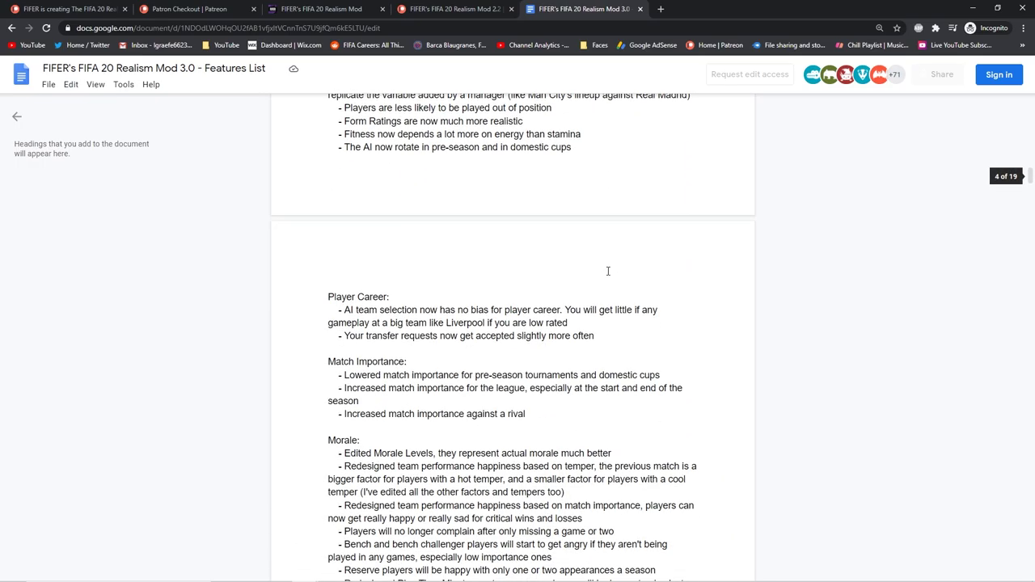
{"action": "scroll", "coordinate": [608, 271], "scroll_direction": "down", "scroll_amount": 15}
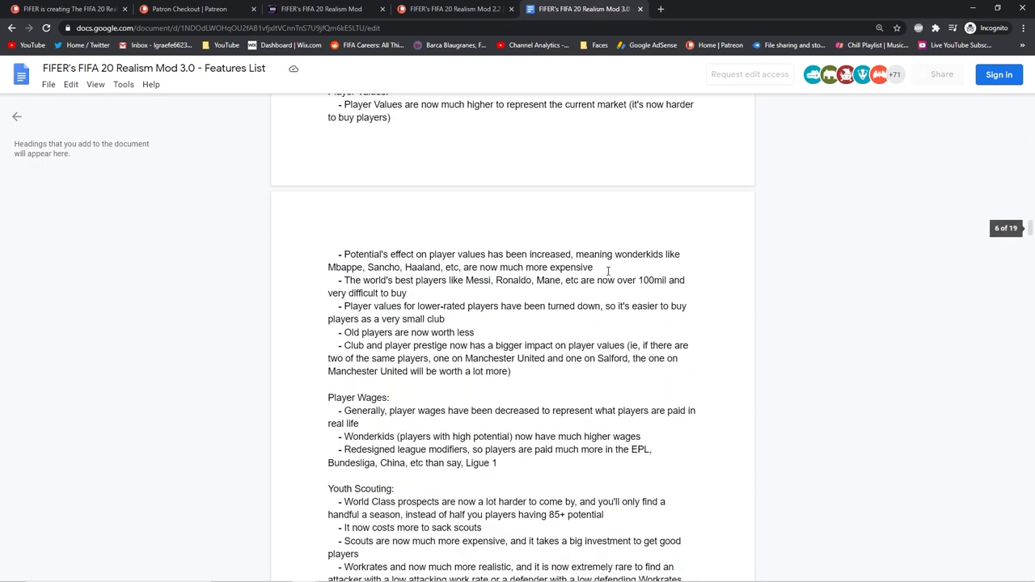
{"action": "scroll", "coordinate": [513, 305], "scroll_direction": "down", "scroll_amount": 5}
{"action": "left_click_drag", "start_coordinate": [398, 306], "coordinate": [420, 293]}
{"action": "scroll", "coordinate": [344, 289], "scroll_direction": "down", "scroll_amount": 5}
Return to the Realism Mod 2.2 Patreon post and examine its Mega and MediaFire download links.
{"action": "left_click", "coordinate": [414, 8]}
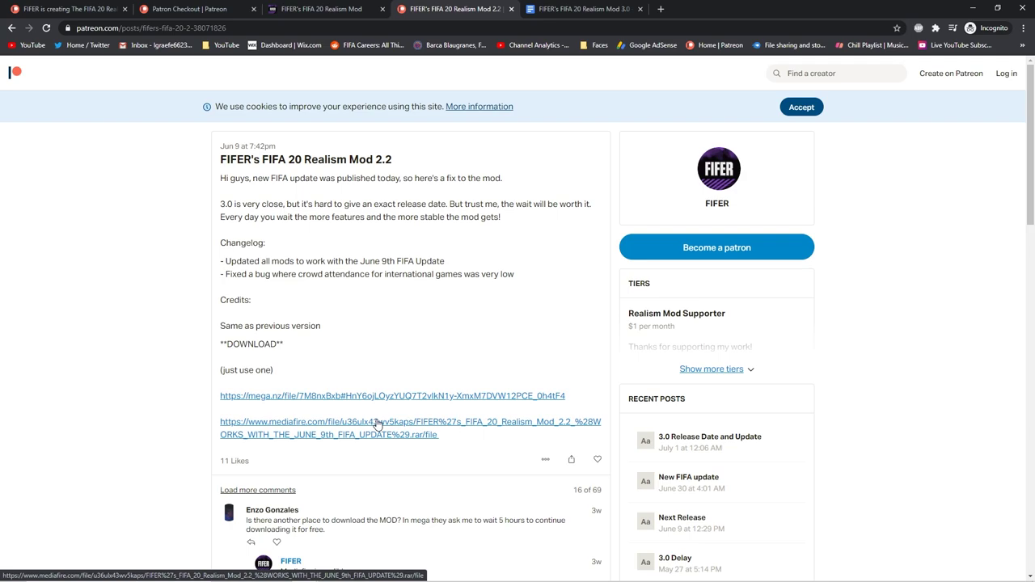
{"action": "scroll", "coordinate": [376, 425], "scroll_direction": "down", "scroll_amount": 2}
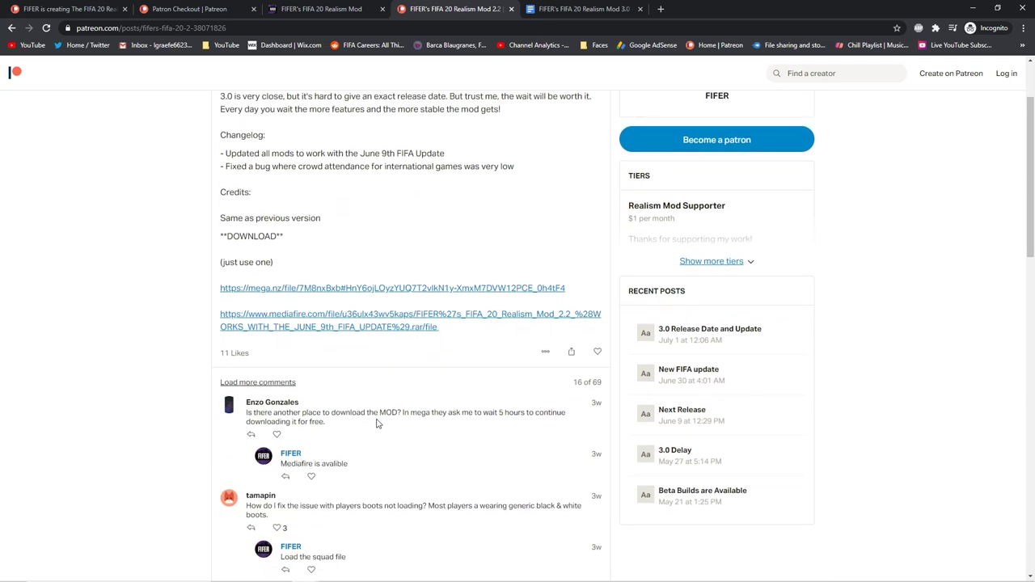
{"action": "scroll", "coordinate": [340, 331], "scroll_direction": "up", "scroll_amount": 1}
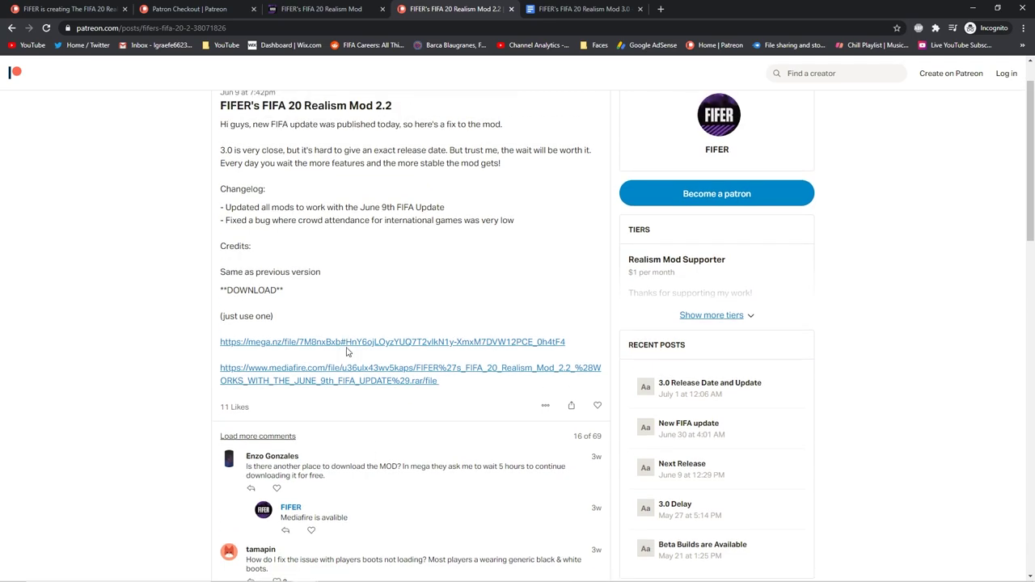
{"action": "scroll", "coordinate": [339, 332], "scroll_direction": "up", "scroll_amount": 1}
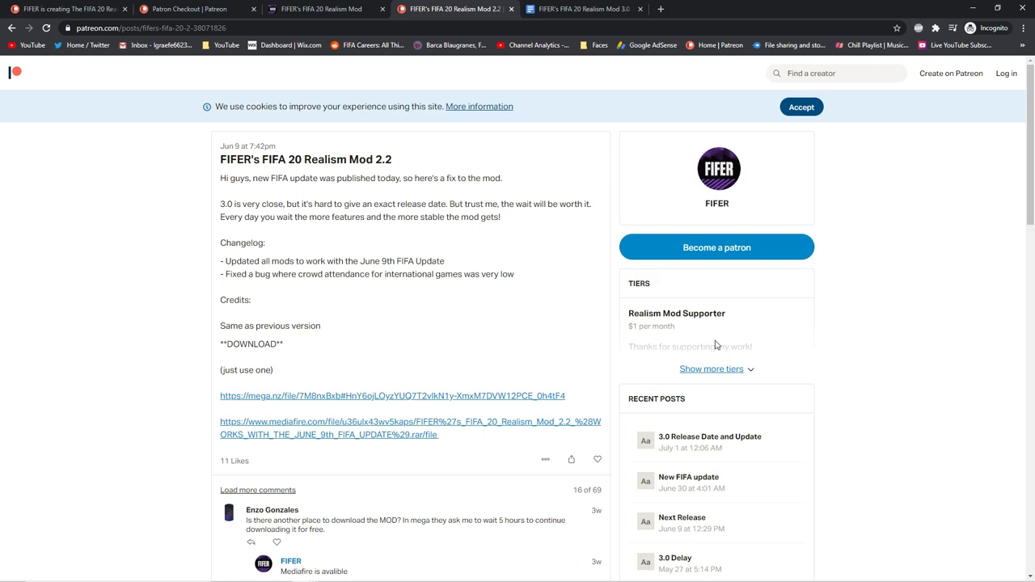
Switch to File Explorer, open FIFER's FIFA 20 Realism Mod 3.0.rar in WinRAR, and inspect the mod folder inside.
{"action": "key", "text": "alt+Tab"}
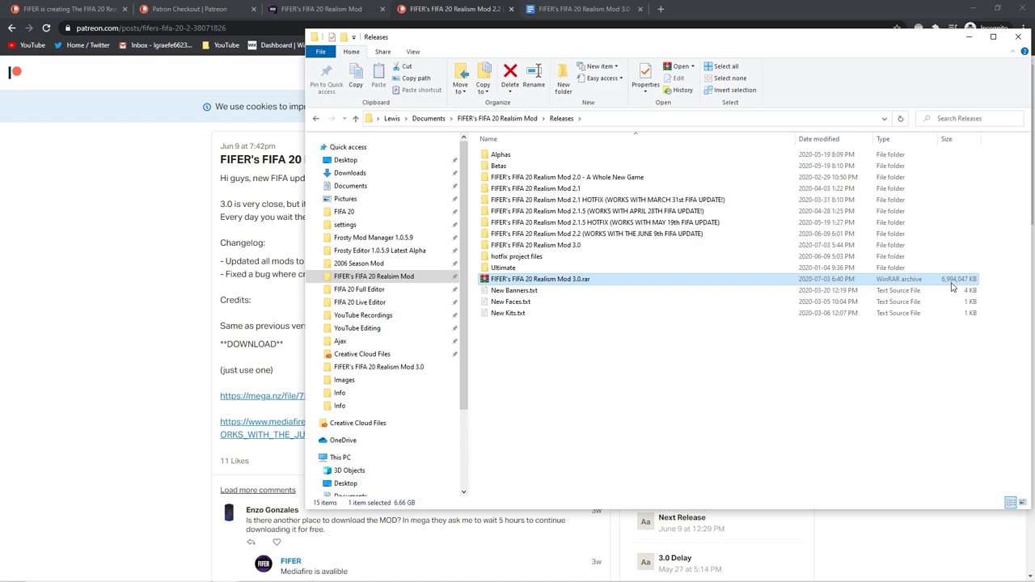
{"action": "double_click", "coordinate": [880, 280]}
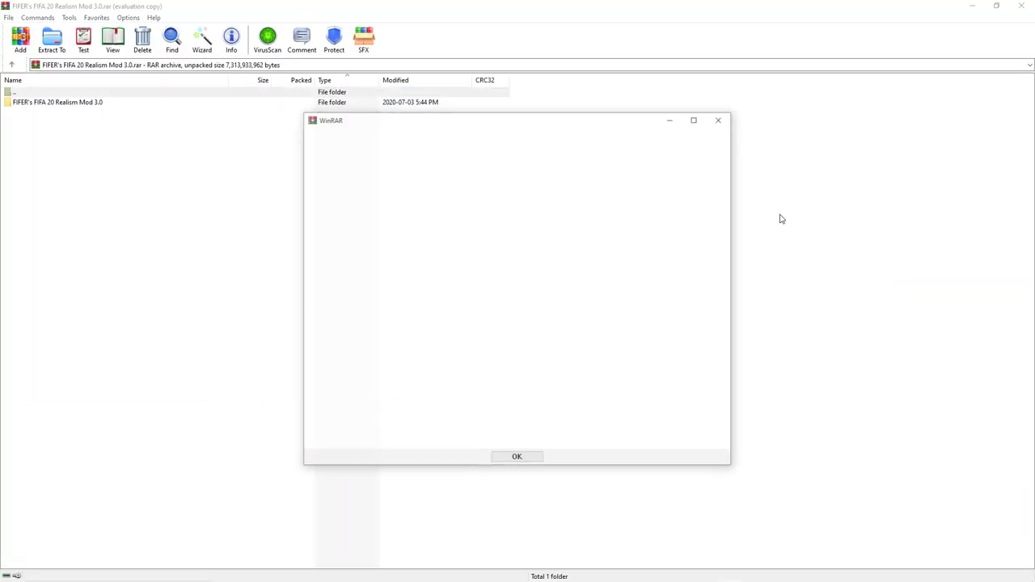
{"action": "left_click", "coordinate": [717, 119]}
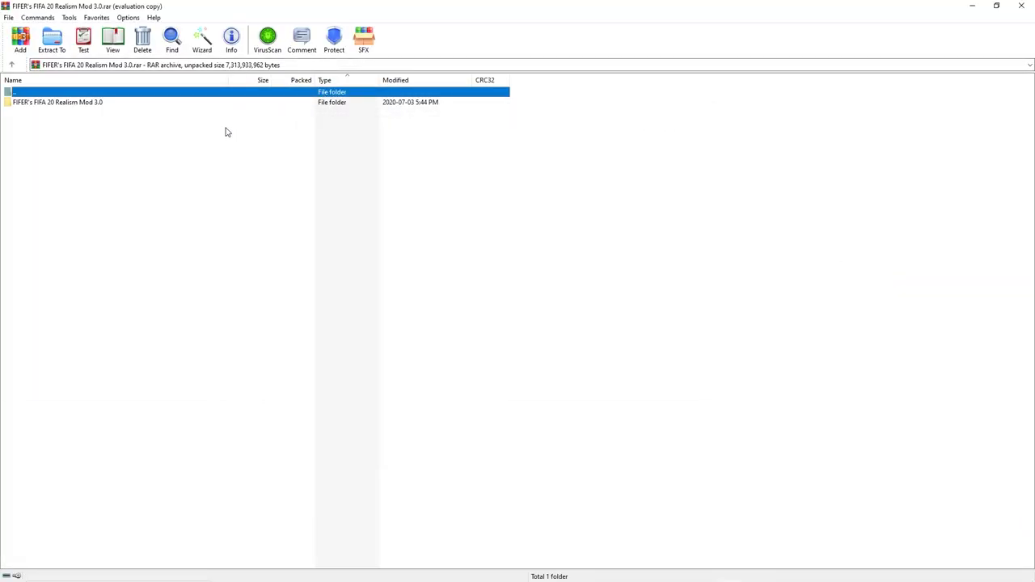
{"action": "double_click", "coordinate": [171, 103]}
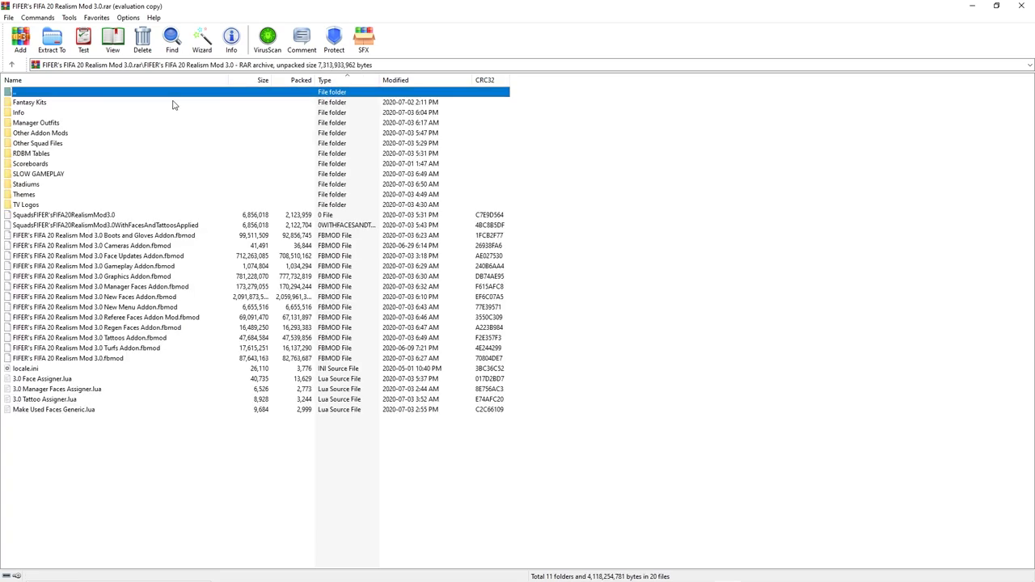
{"action": "double_click", "coordinate": [44, 94]}
Switch back to the browser and search Google for "winrar" in a new tab.
{"action": "key", "text": "alt+Tab"}
{"action": "left_click", "coordinate": [659, 7]}
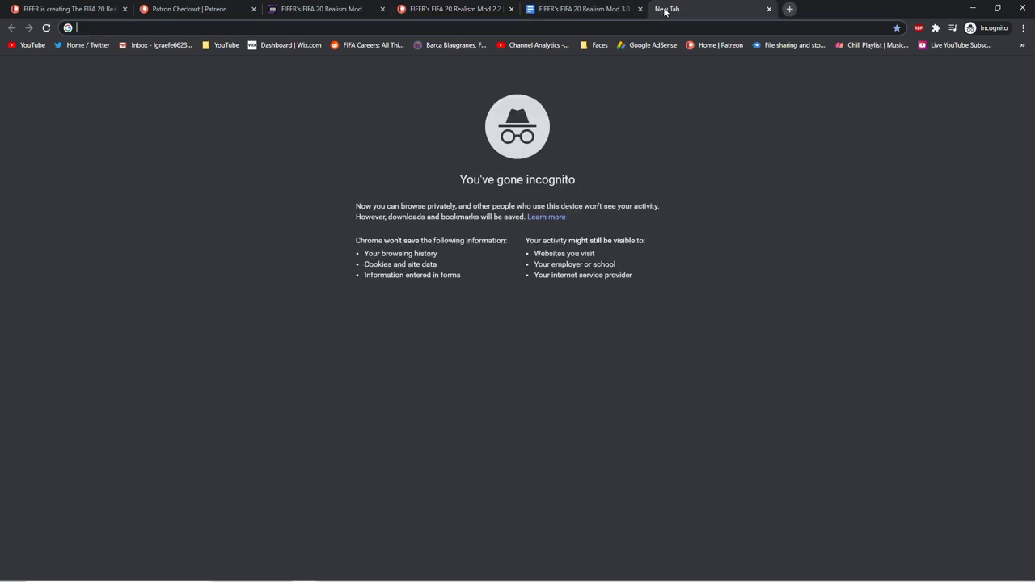
{"action": "type", "text": "winrar"}
{"action": "key", "text": "Return"}
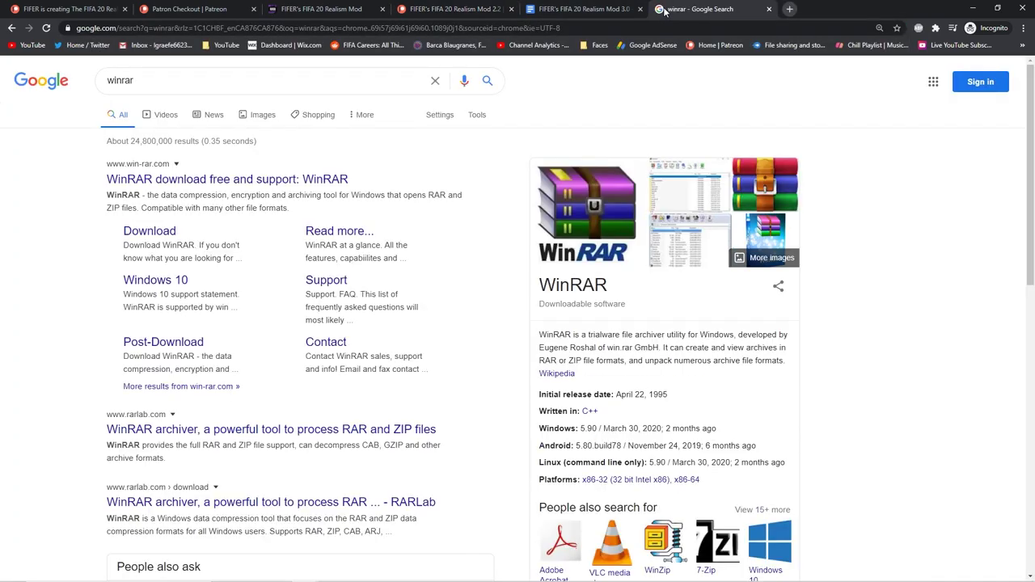
Check the win-rar.com result, open both rarlab.com results in new tabs, and look over the RARLAB download list.
{"action": "left_click", "coordinate": [195, 180]}
{"action": "scroll", "coordinate": [258, 439], "scroll_direction": "down", "scroll_amount": 3}
{"action": "scroll", "coordinate": [256, 404], "scroll_direction": "up", "scroll_amount": 2}
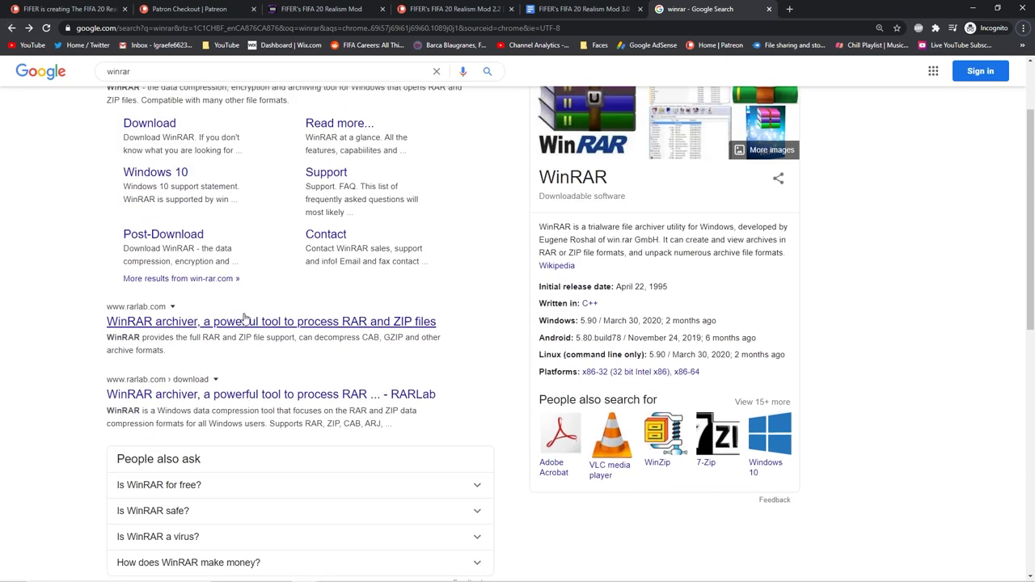
{"action": "middle_click", "coordinate": [245, 320]}
{"action": "middle_click", "coordinate": [266, 393]}
{"action": "key", "text": "ctrl+9"}
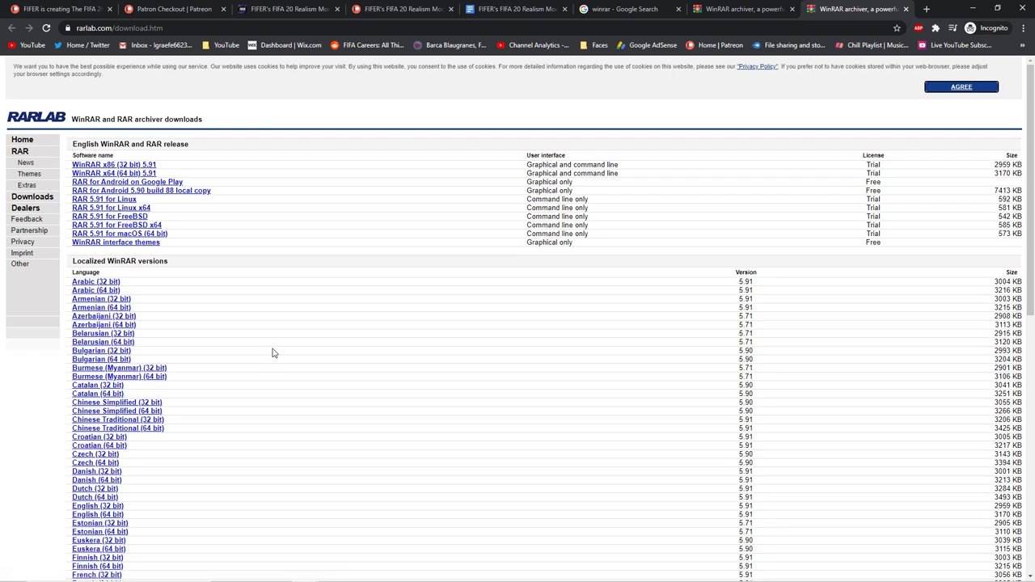
{"action": "scroll", "coordinate": [226, 221], "scroll_direction": "down", "scroll_amount": 3}
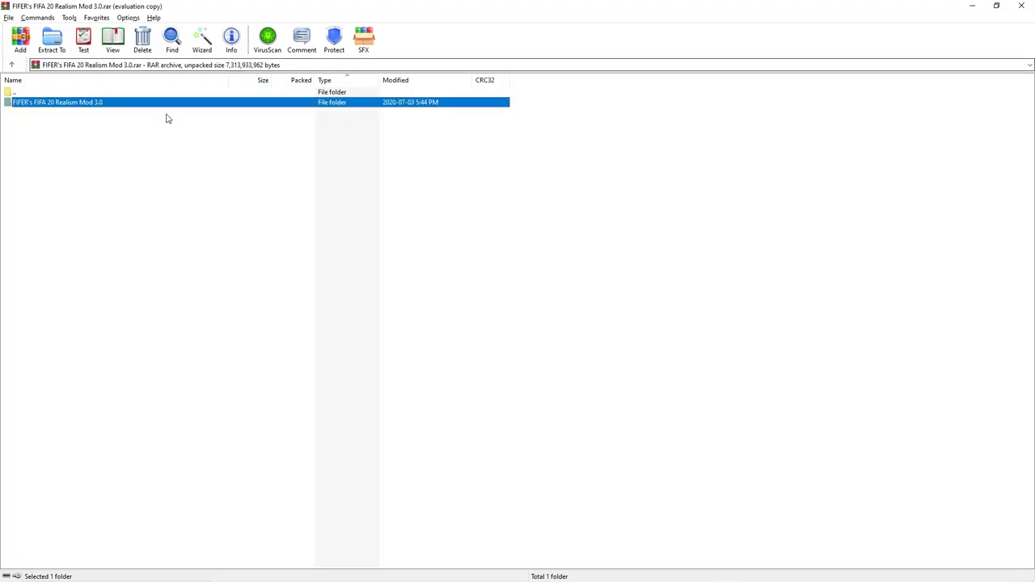
Try Desktop, the D: drive and Documents as the archive's extraction destination, and dismiss the extraction options without extracting.
{"action": "left_click", "coordinate": [52, 39]}
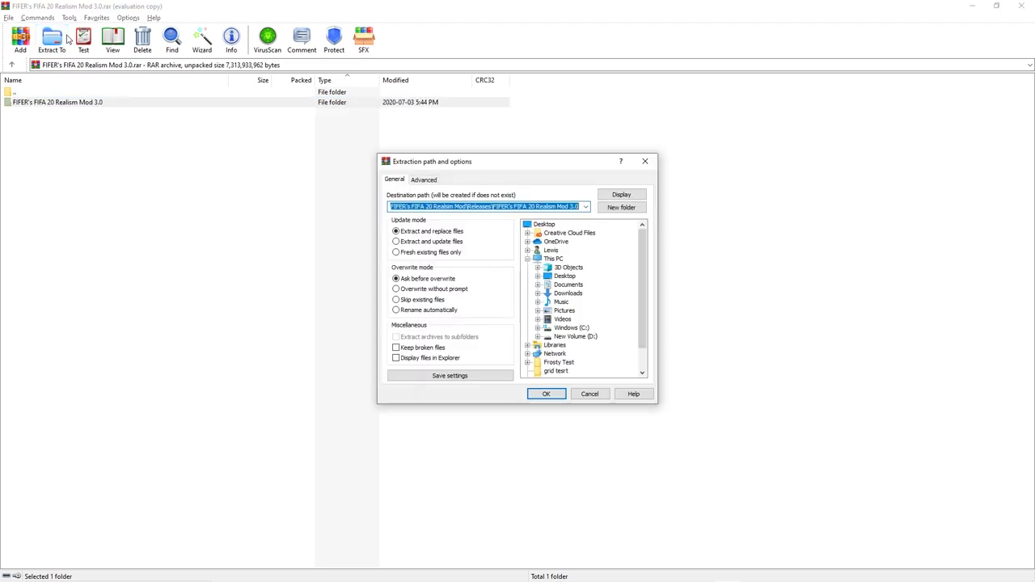
{"action": "left_click", "coordinate": [566, 285]}
{"action": "left_click", "coordinate": [570, 276]}
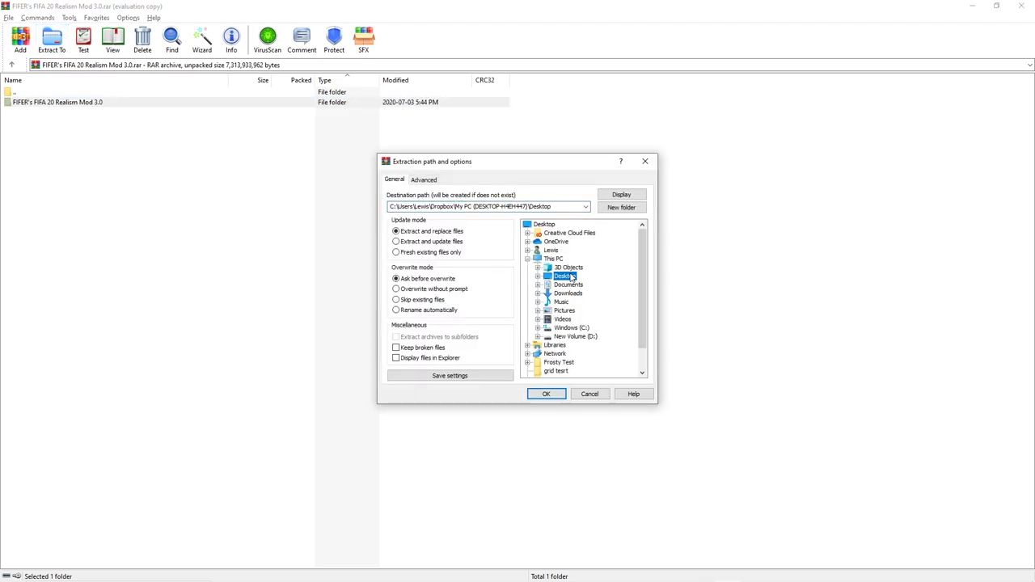
{"action": "left_click", "coordinate": [566, 335]}
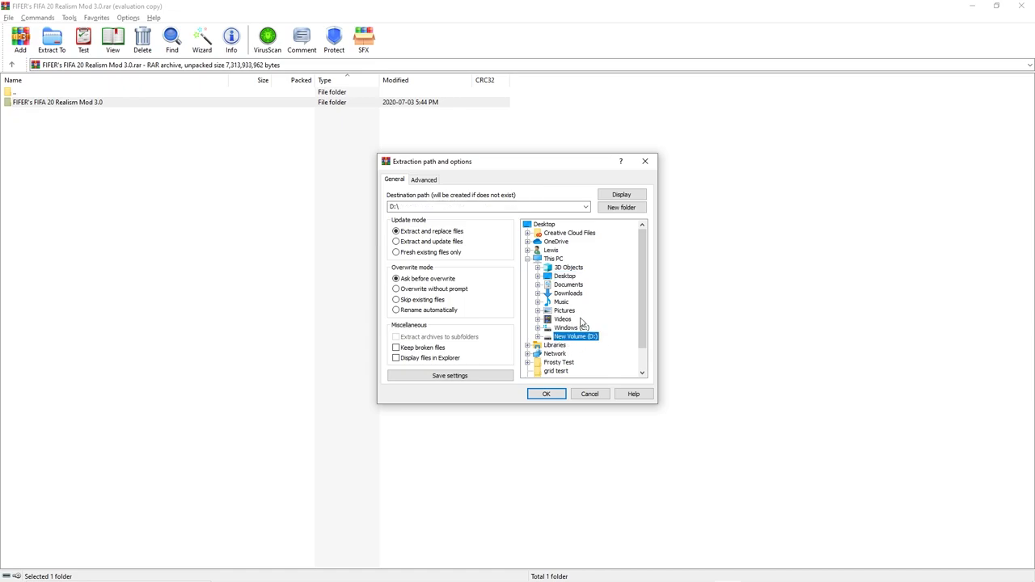
{"action": "left_click", "coordinate": [565, 276]}
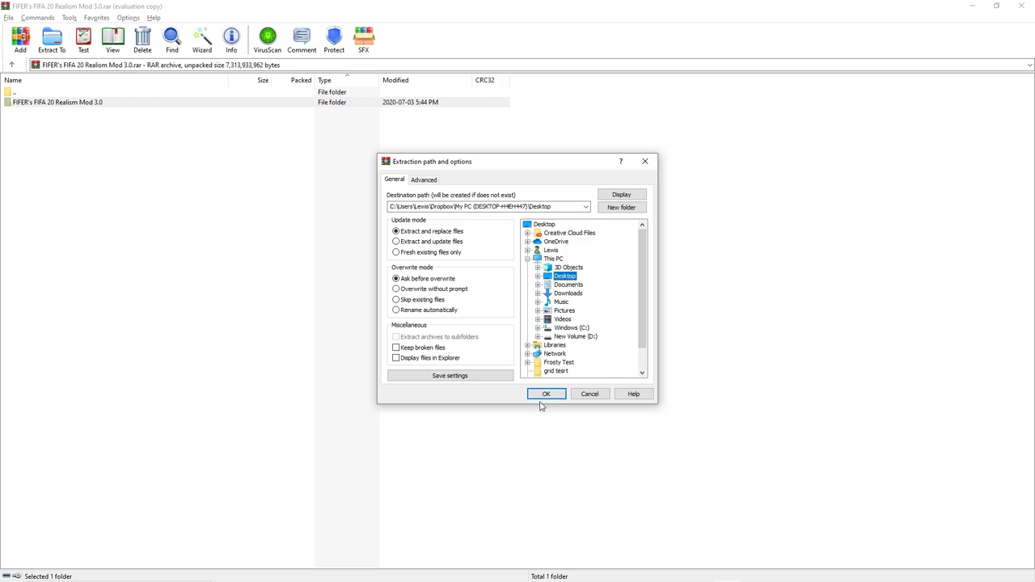
{"action": "left_click", "coordinate": [558, 284]}
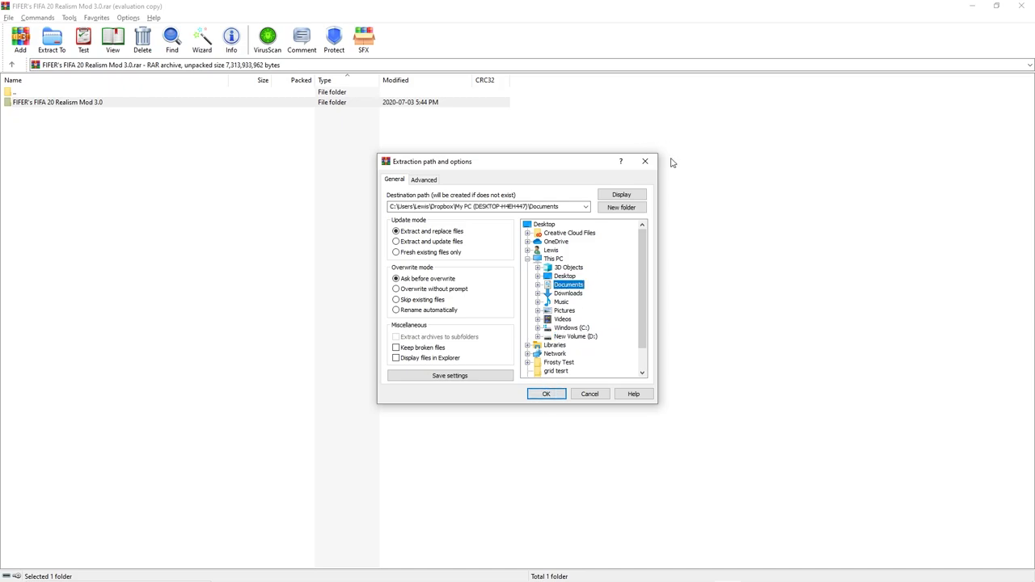
{"action": "left_click", "coordinate": [645, 161]}
Switch to File Explorer and open the FIFER's FIFA 20 Realism Mod 3.0 folder in Releases.
{"action": "key", "text": "alt+Tab"}
{"action": "key", "text": "alt+Tab"}
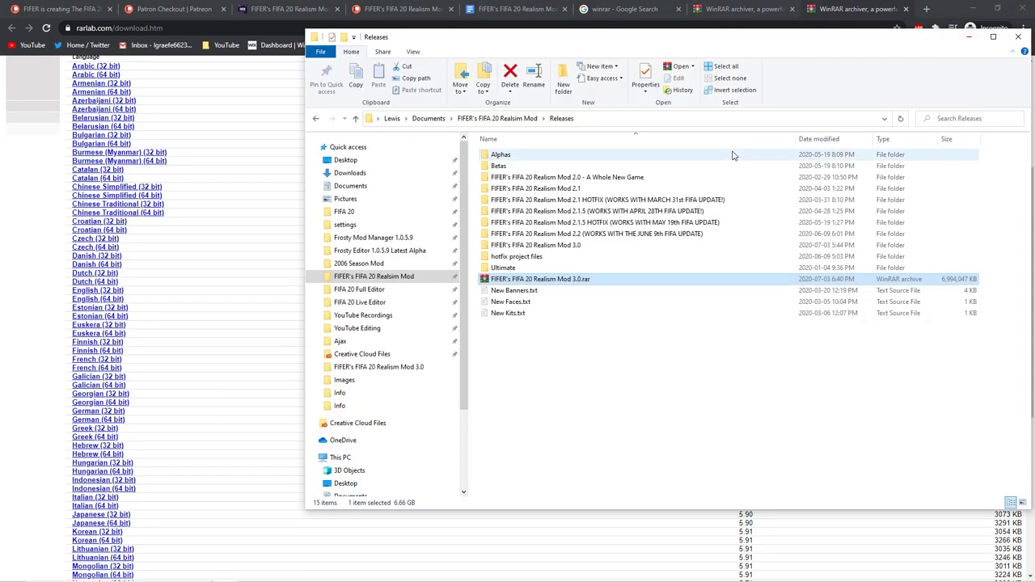
{"action": "double_click", "coordinate": [647, 245]}
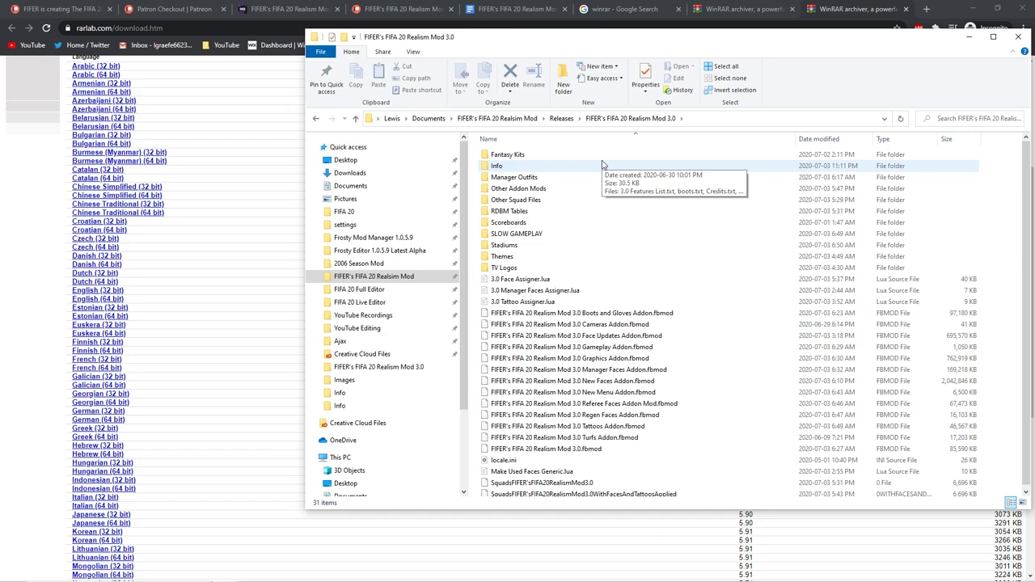
Switch to the browser and view FIFER's main Patreon page.
{"action": "key", "text": "alt+Tab"}
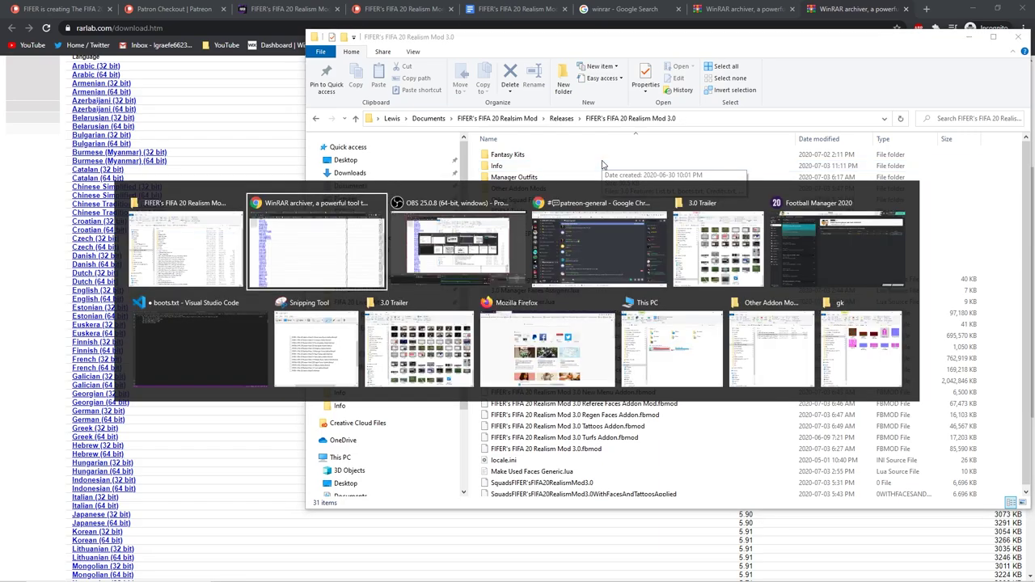
{"action": "key", "text": "alt+Tab"}
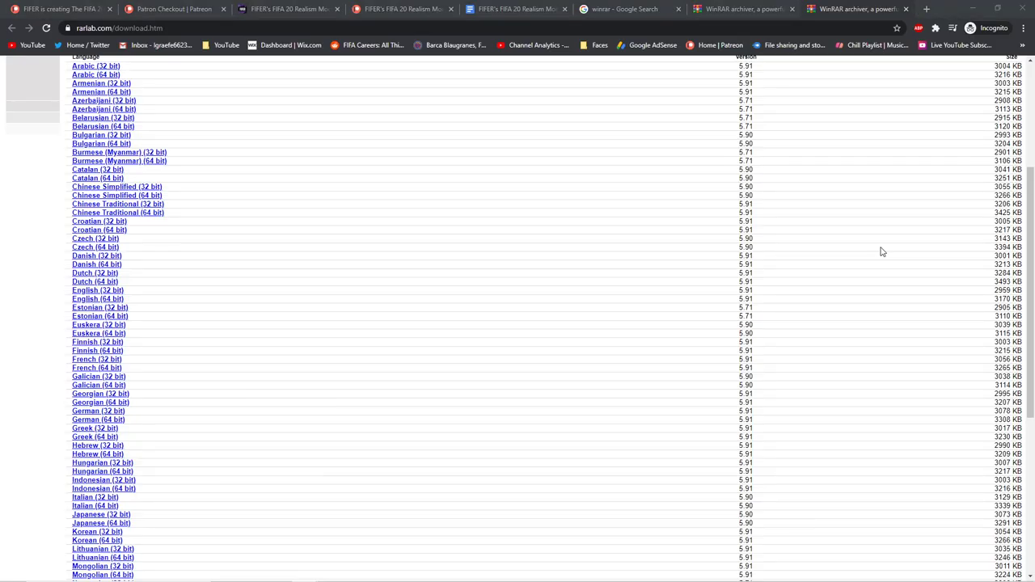
{"action": "key", "text": "alt+Tab"}
{"action": "left_click", "coordinate": [402, 9]}
{"action": "left_click", "coordinate": [81, 9]}
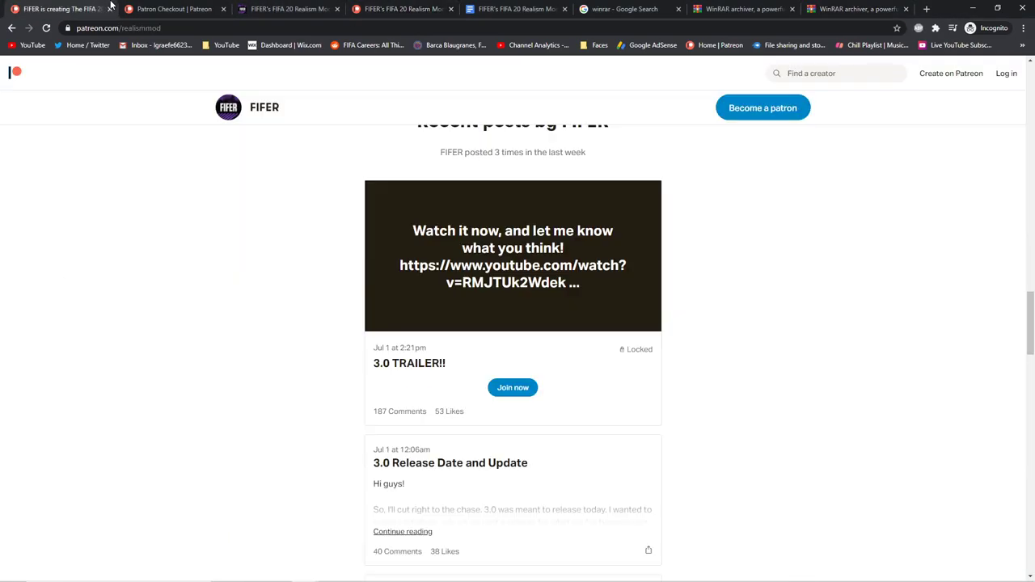
Switch to File Explorer, look through the Fantasy Kits folder and its Premier League subfolder, and return to the mod folder.
{"action": "key", "text": "alt+Tab"}
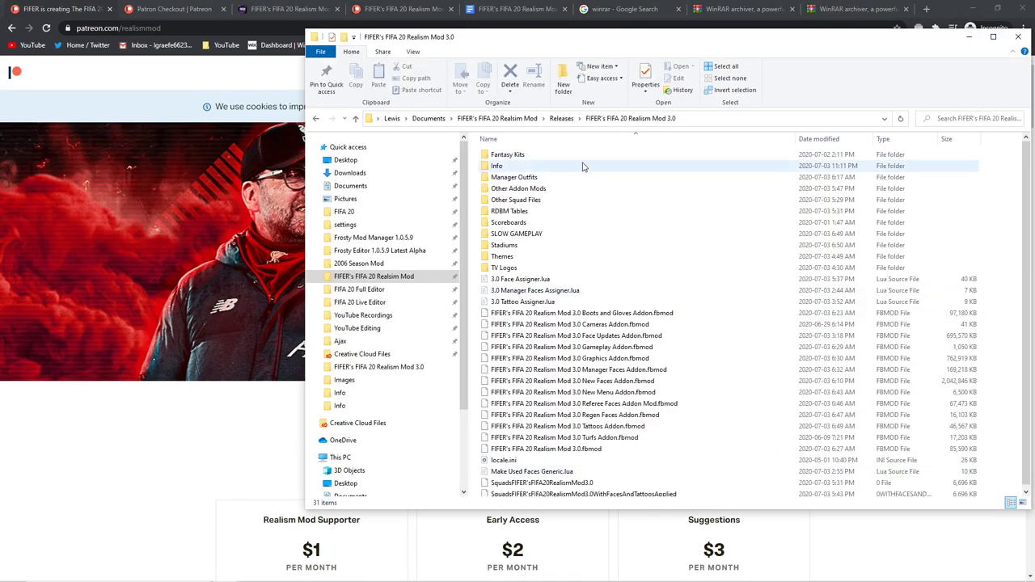
{"action": "double_click", "coordinate": [584, 158]}
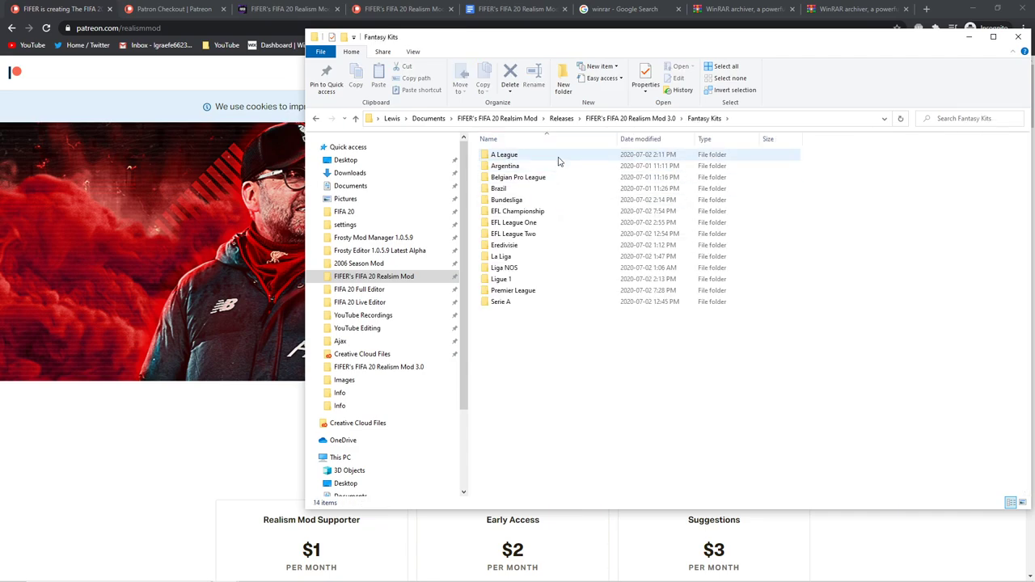
{"action": "double_click", "coordinate": [512, 290]}
{"action": "left_click", "coordinate": [630, 118]}
Check the size of the Fantasy Kits folder in its properties.
{"action": "right_click", "coordinate": [518, 155]}
{"action": "left_click", "coordinate": [570, 417]}
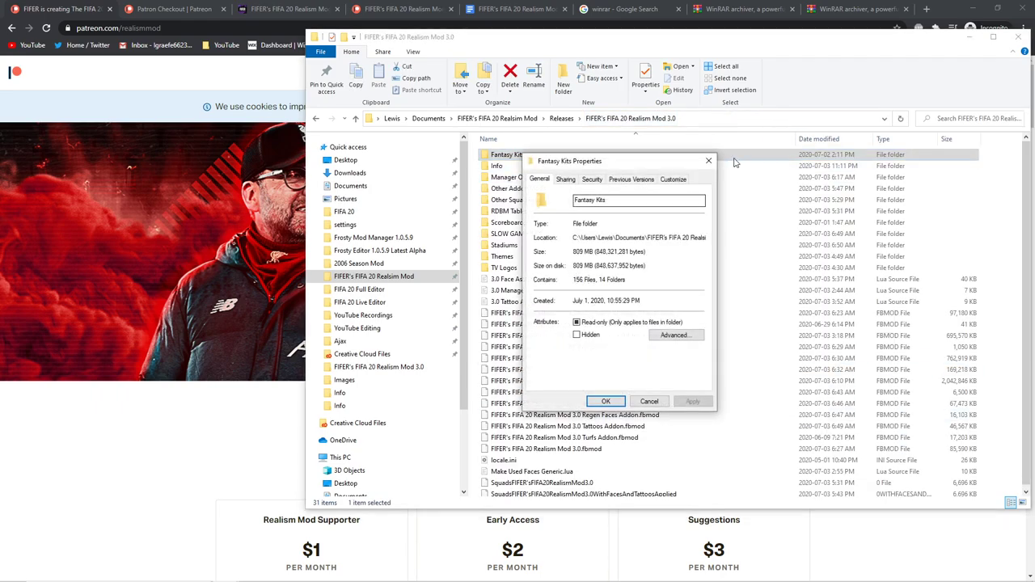
{"action": "left_click", "coordinate": [709, 160]}
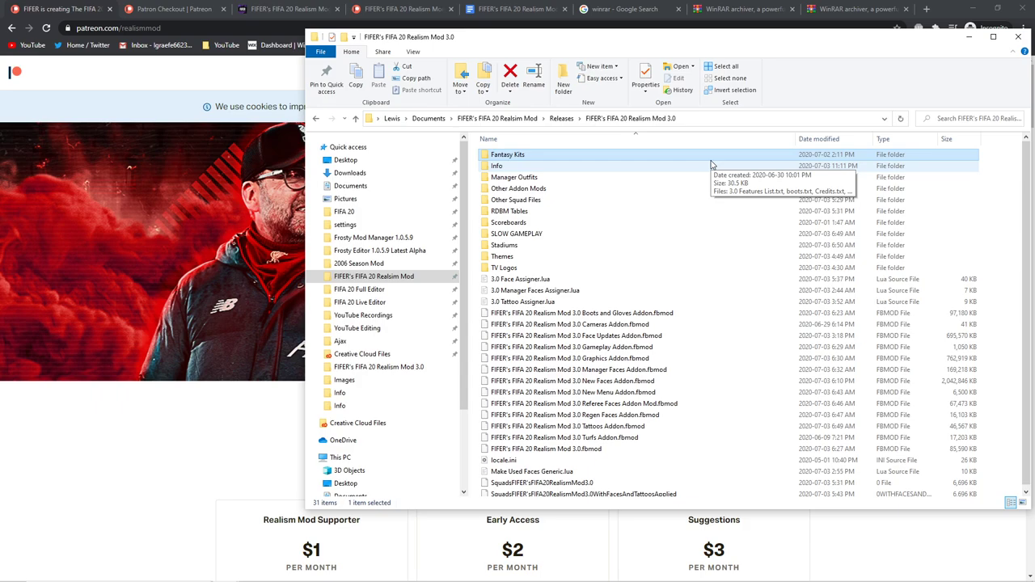
Look through the mod's Info, Manager Outfits and Other Addon Mods folders, including the Faces subfolder.
{"action": "double_click", "coordinate": [712, 165]}
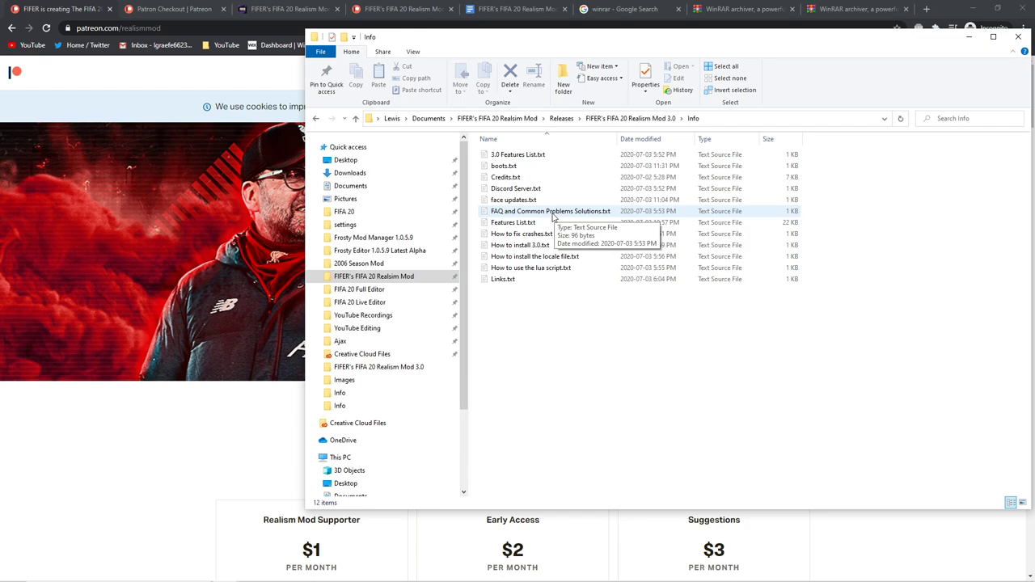
{"action": "left_click", "coordinate": [638, 118]}
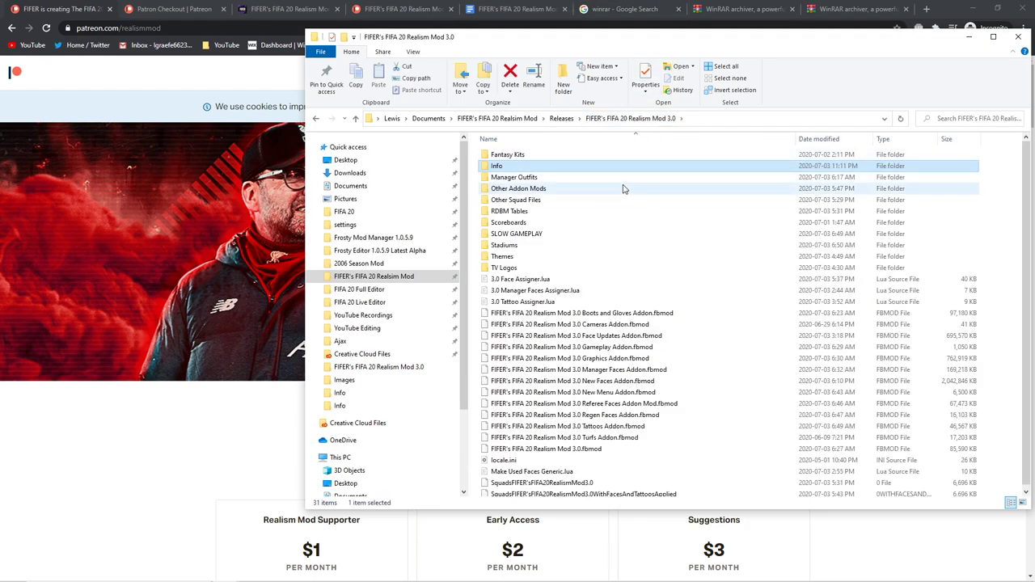
{"action": "double_click", "coordinate": [619, 179]}
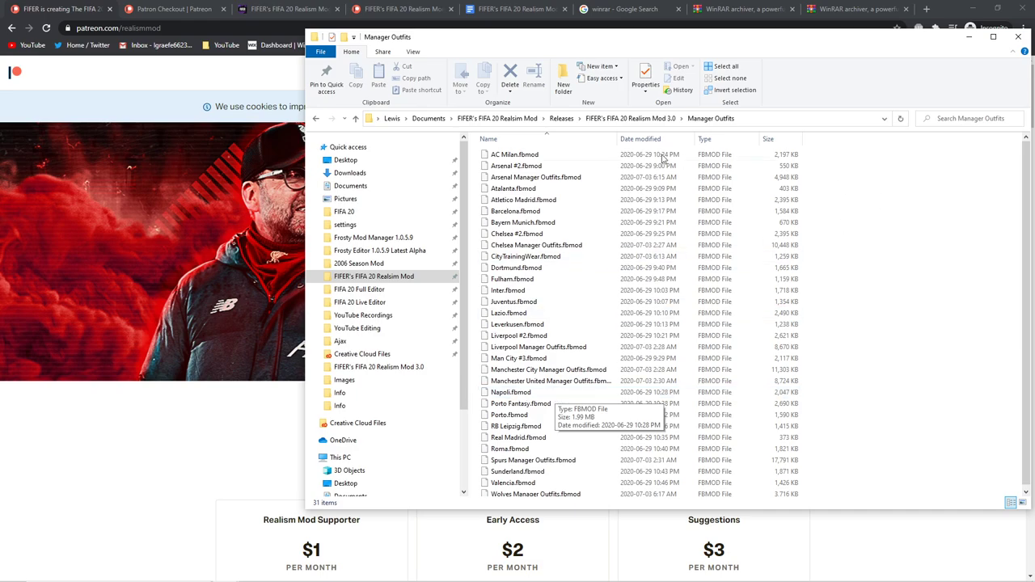
{"action": "left_click", "coordinate": [630, 119]}
{"action": "double_click", "coordinate": [590, 191]}
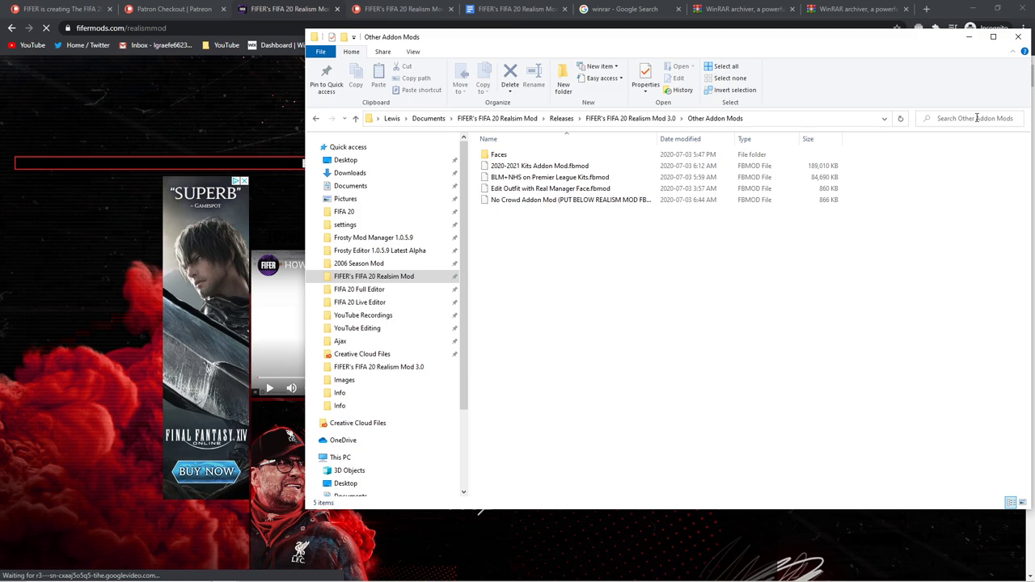
{"action": "double_click", "coordinate": [525, 157]}
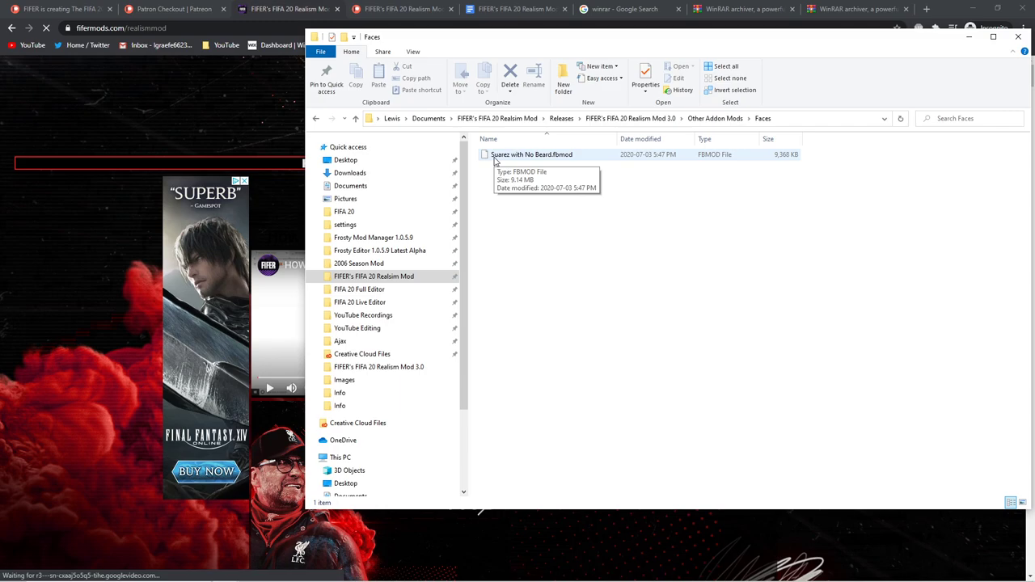
Navigate back through Releases to the Realism Mod 3.0 Info folder and open Credits.txt.
{"action": "left_click", "coordinate": [496, 118]}
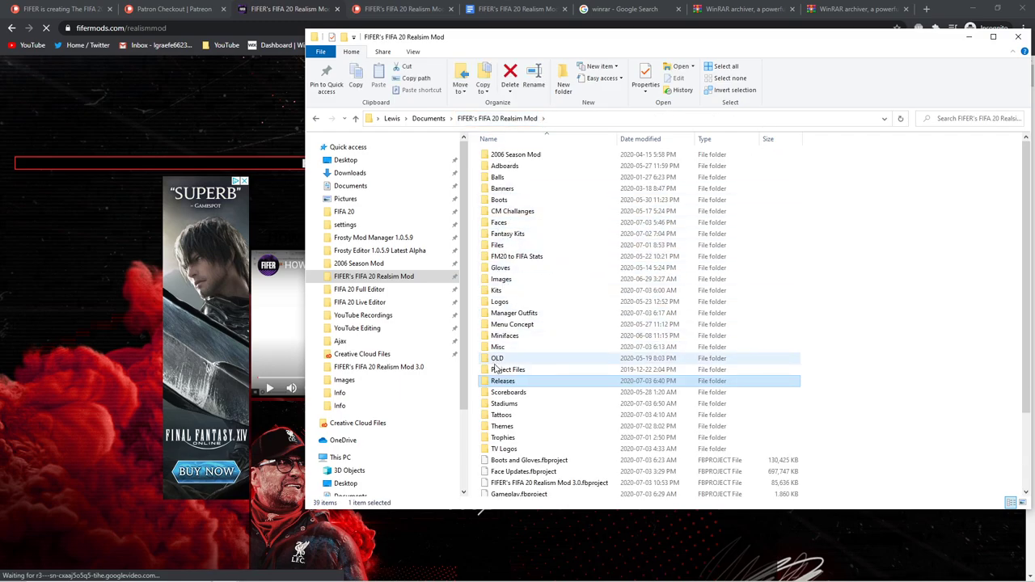
{"action": "double_click", "coordinate": [502, 380]}
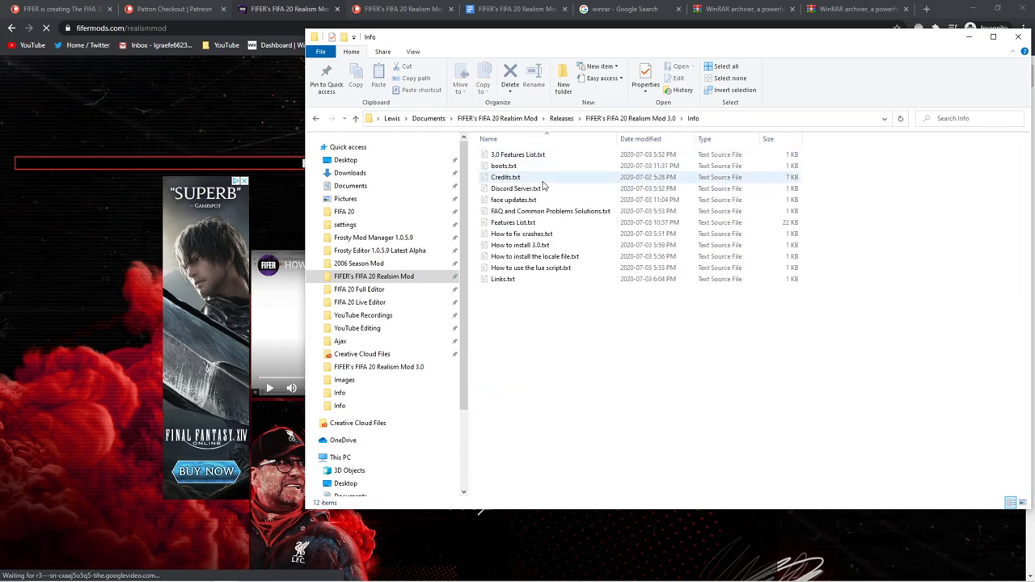
{"action": "double_click", "coordinate": [544, 179]}
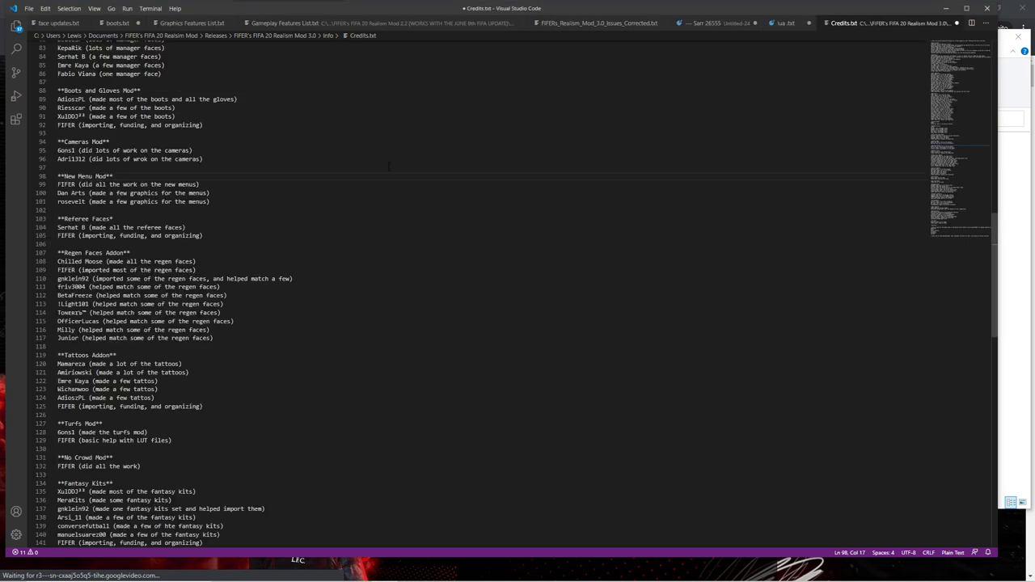
Read Credits.txt from its beginning down through the contributor lists for the individual addons.
{"action": "scroll", "coordinate": [793, 126], "scroll_direction": "up", "scroll_amount": 8}
{"action": "left_click_drag", "start_coordinate": [938, 164], "coordinate": [950, 78]}
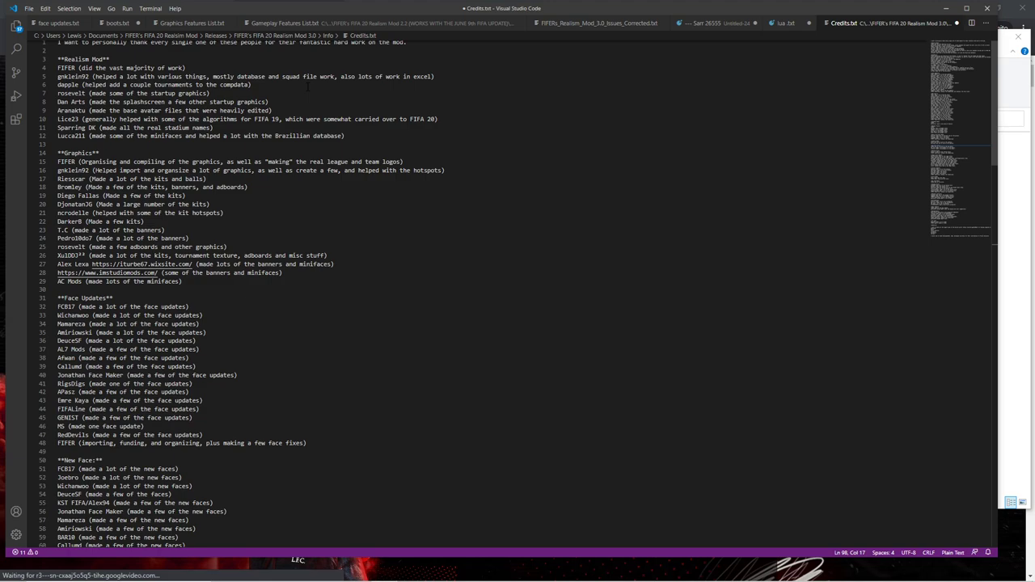
{"action": "scroll", "coordinate": [127, 69], "scroll_direction": "up", "scroll_amount": 1}
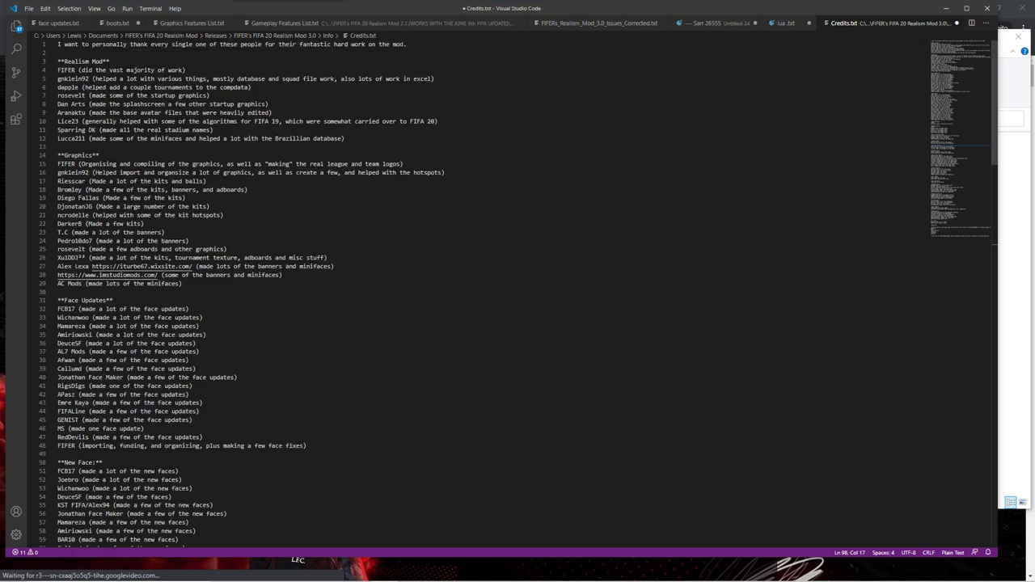
{"action": "scroll", "coordinate": [518, 294], "scroll_direction": "down", "scroll_amount": 9}
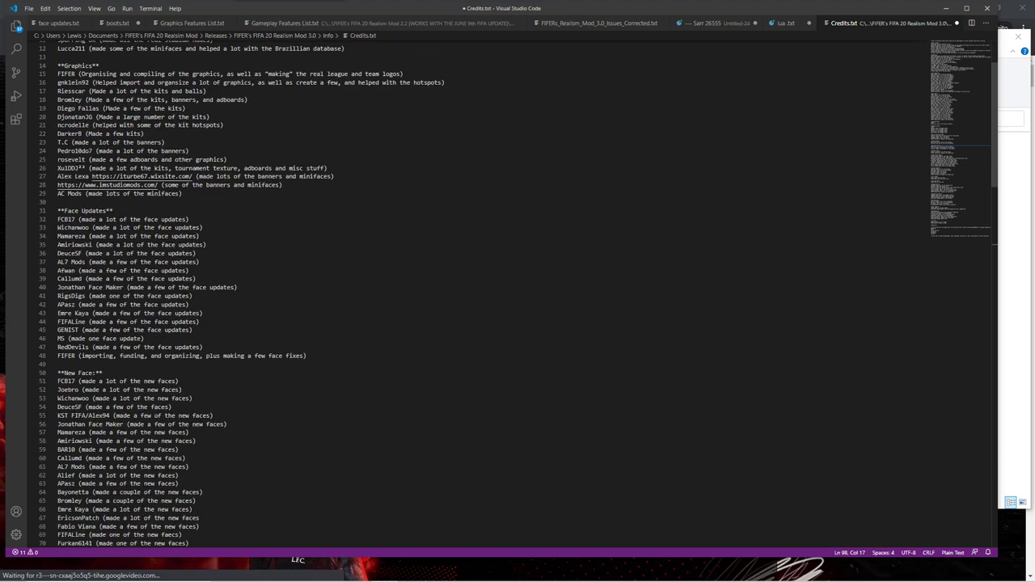
{"action": "scroll", "coordinate": [82, 285], "scroll_direction": "down", "scroll_amount": 6}
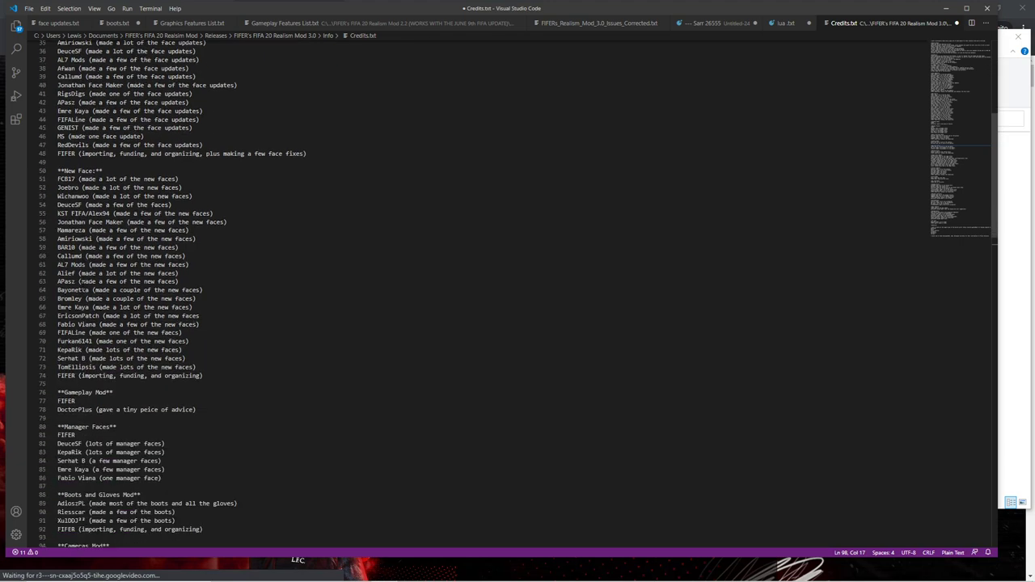
{"action": "scroll", "coordinate": [81, 286], "scroll_direction": "down", "scroll_amount": 4}
{"action": "scroll", "coordinate": [485, 291], "scroll_direction": "down", "scroll_amount": 4}
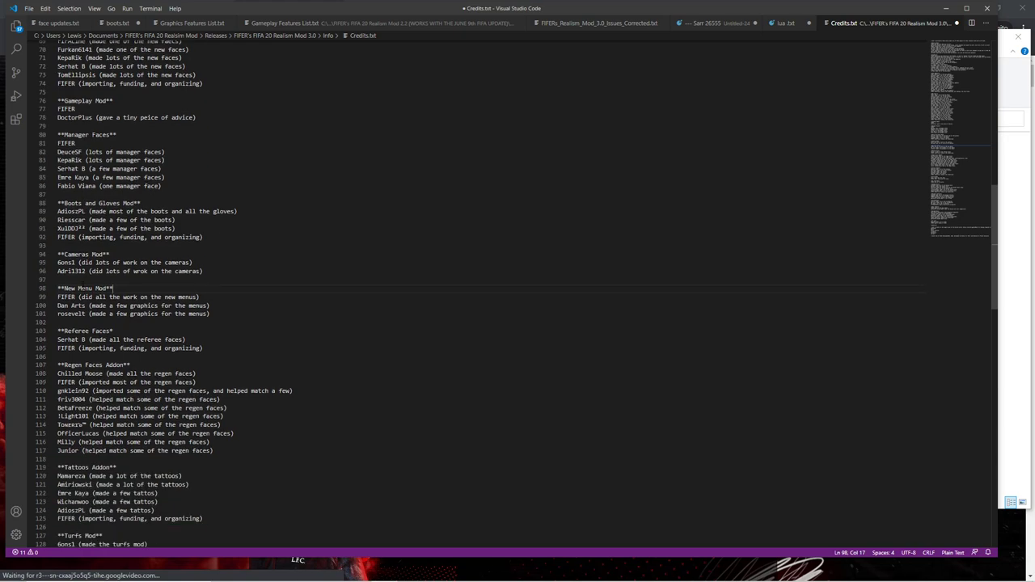
{"action": "scroll", "coordinate": [485, 291], "scroll_direction": "down", "scroll_amount": 3}
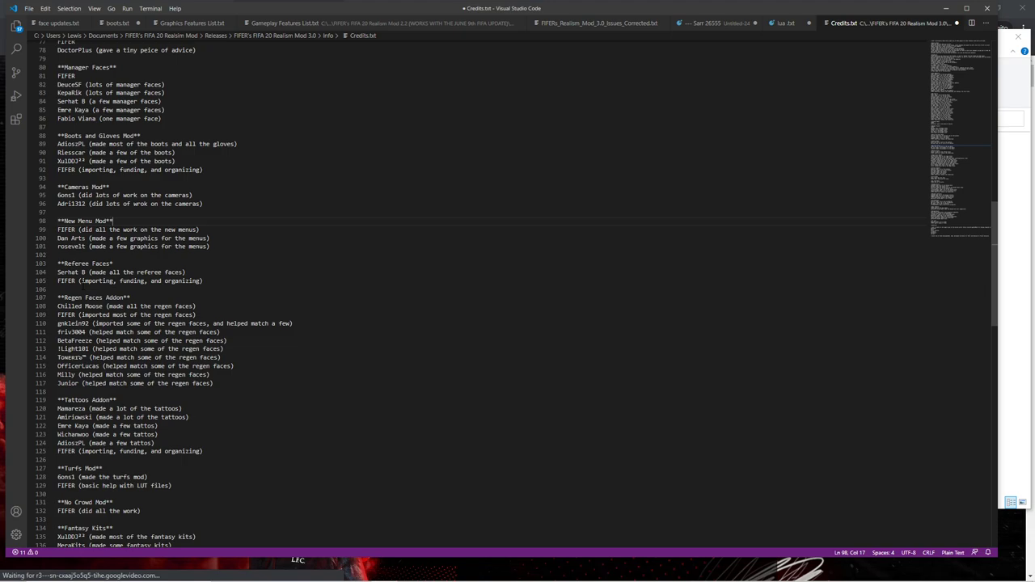
{"action": "scroll", "coordinate": [517, 291], "scroll_direction": "down", "scroll_amount": 7}
Examine the Regen Faces Addon and Fantasy Kits credits, read on to the closing General section, and return to the file's beginning.
{"action": "scroll", "coordinate": [518, 291], "scroll_direction": "up", "scroll_amount": 4}
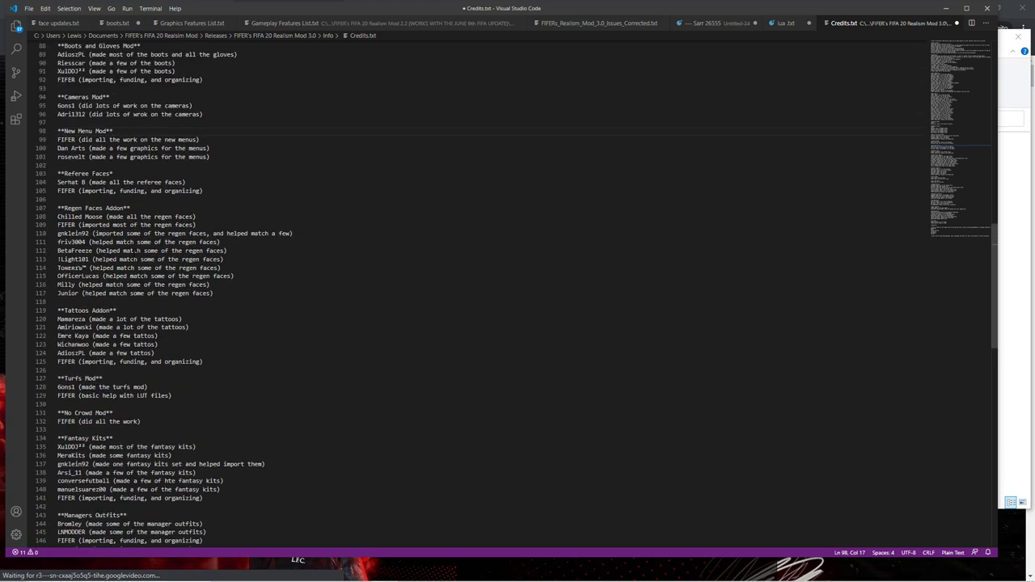
{"action": "left_click", "coordinate": [82, 217]}
{"action": "scroll", "coordinate": [517, 293], "scroll_direction": "down", "scroll_amount": 2}
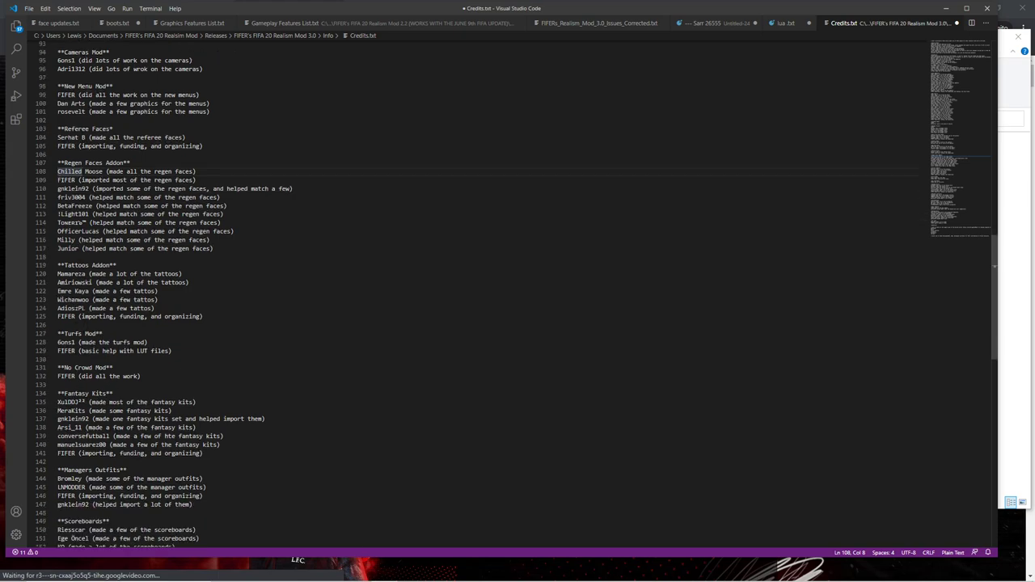
{"action": "left_click", "coordinate": [61, 402]}
{"action": "left_click", "coordinate": [95, 394]}
{"action": "scroll", "coordinate": [95, 394], "scroll_direction": "down", "scroll_amount": 3}
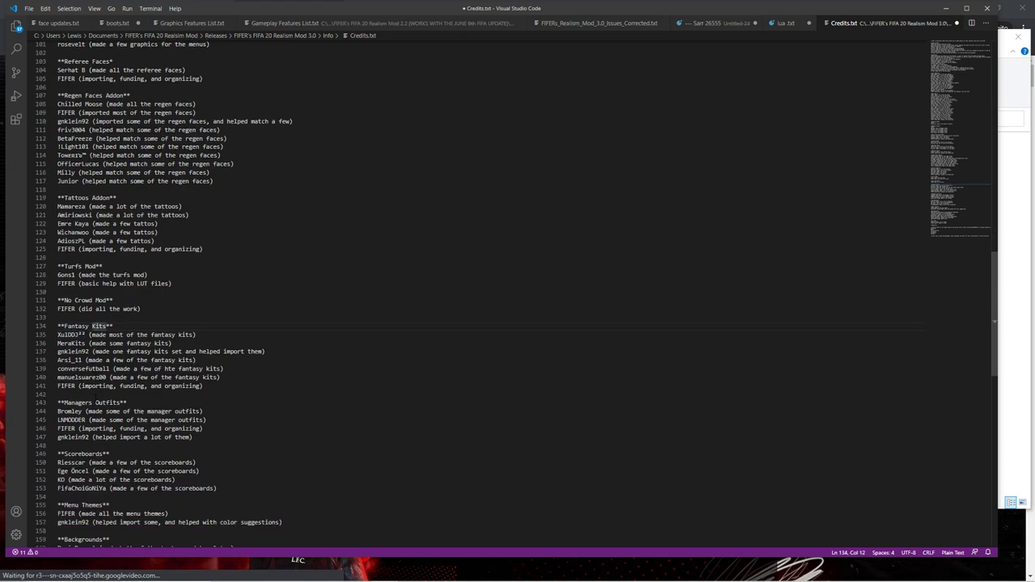
{"action": "scroll", "coordinate": [95, 397], "scroll_direction": "down", "scroll_amount": 11}
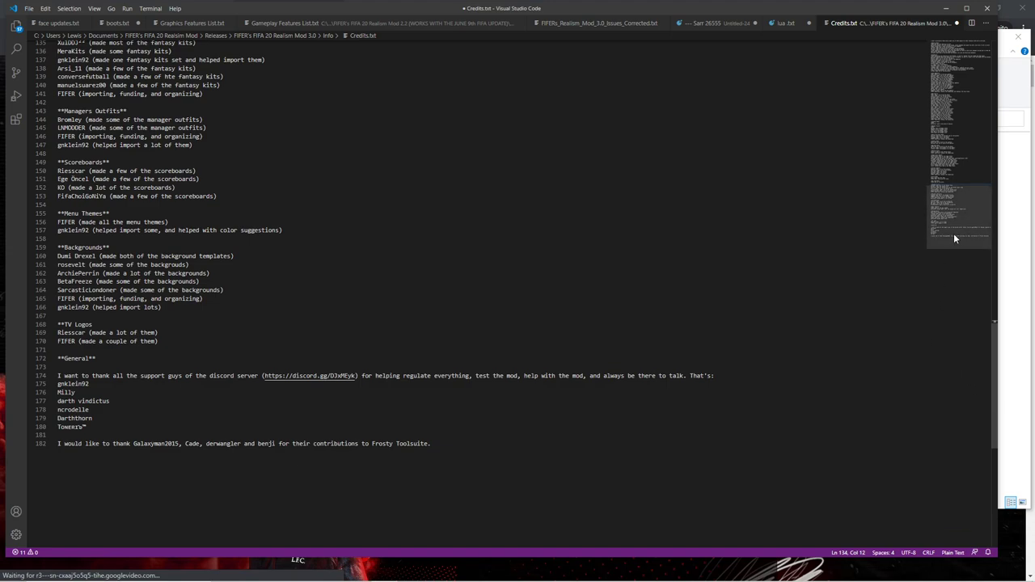
{"action": "left_click_drag", "start_coordinate": [953, 233], "coordinate": [949, 74]}
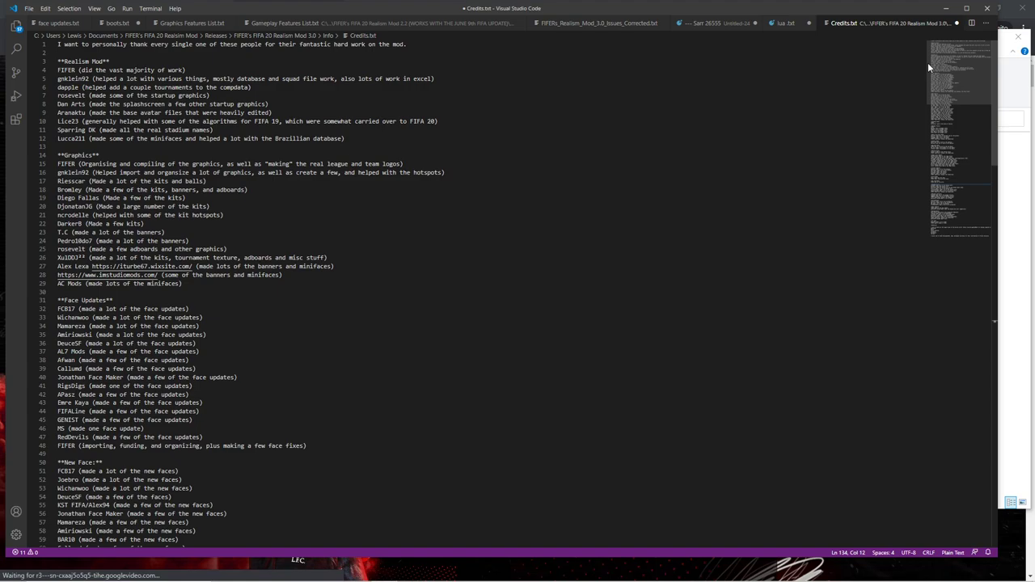
Check the Realism Mod page on fifermods.com in the browser, and switch back to the Info folder in File Explorer.
{"action": "key", "text": "alt+Tab"}
{"action": "key", "text": "alt+Tab"}
{"action": "key", "text": "alt+Tab"}
{"action": "key", "text": "alt+Tab"}
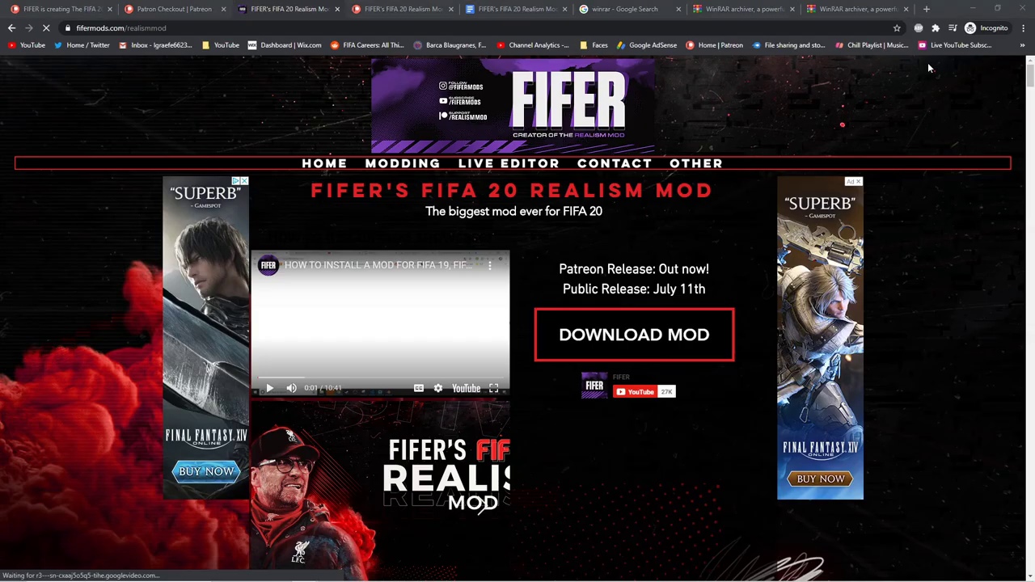
{"action": "key", "text": "alt+Tab"}
{"action": "key", "text": "alt+Tab"}
{"action": "key", "text": "alt+Tab"}
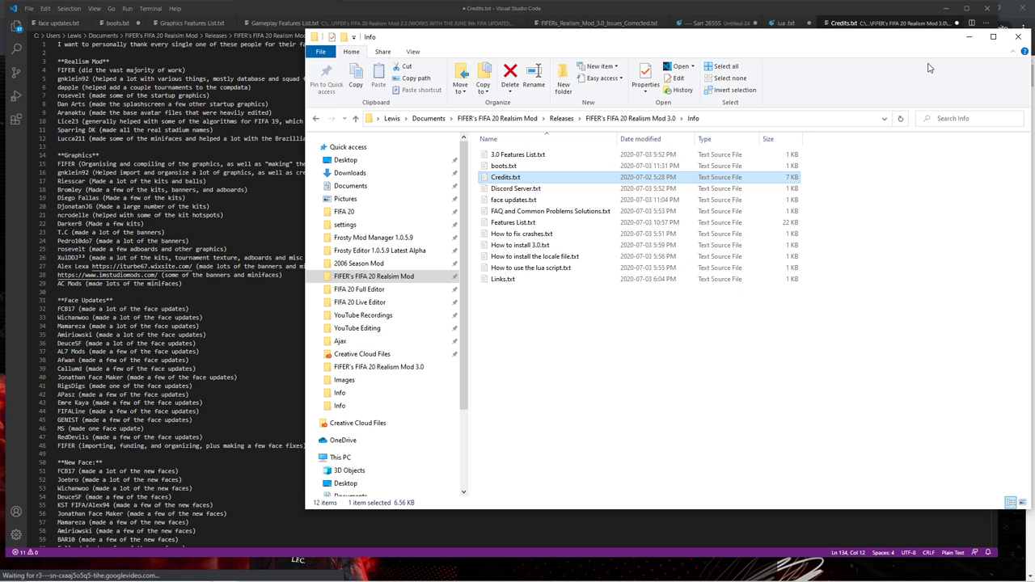
Return to the Realism Mod 3.0 folder and browse through Other Squad Files and Icon Squad Files into Latest Squads.
{"action": "key", "text": "alt+Tab"}
{"action": "left_click", "coordinate": [638, 119]}
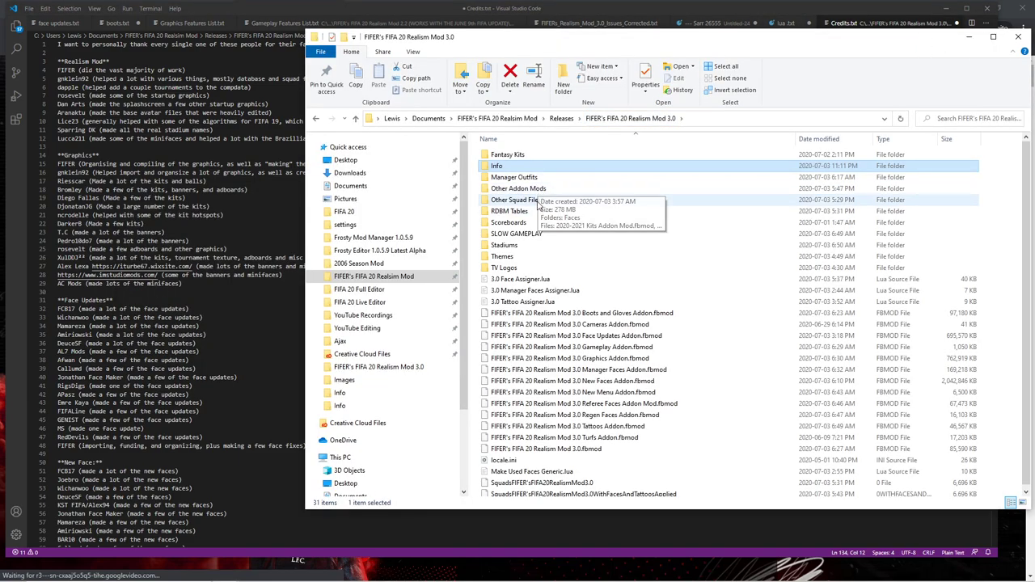
{"action": "double_click", "coordinate": [540, 191]}
{"action": "double_click", "coordinate": [531, 160]}
{"action": "double_click", "coordinate": [541, 158]}
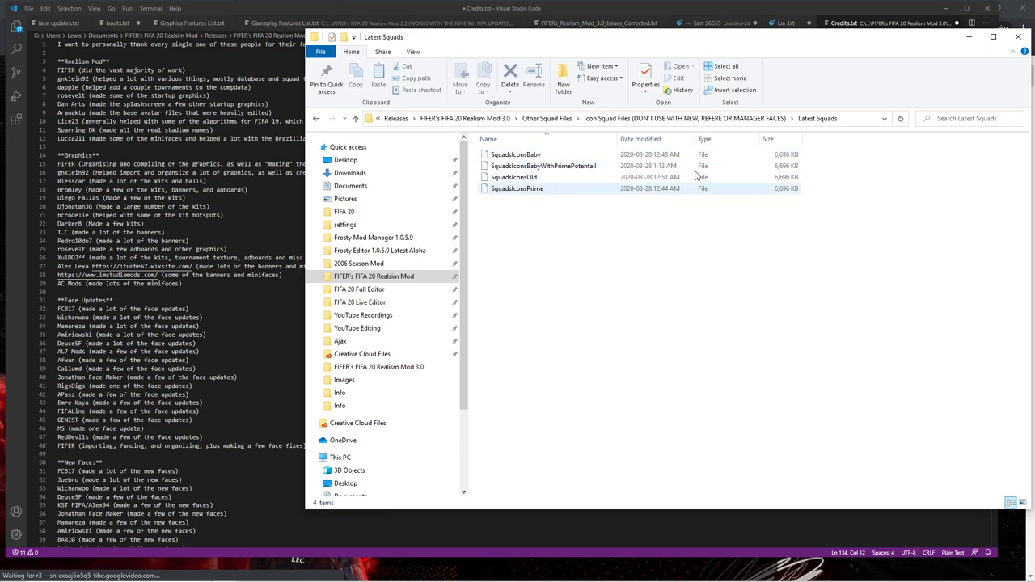
Navigate back up to the Realism Mod 3.0 folder, check the contents of RDBM Tables, and return to the mod folder.
{"action": "left_click", "coordinate": [686, 121]}
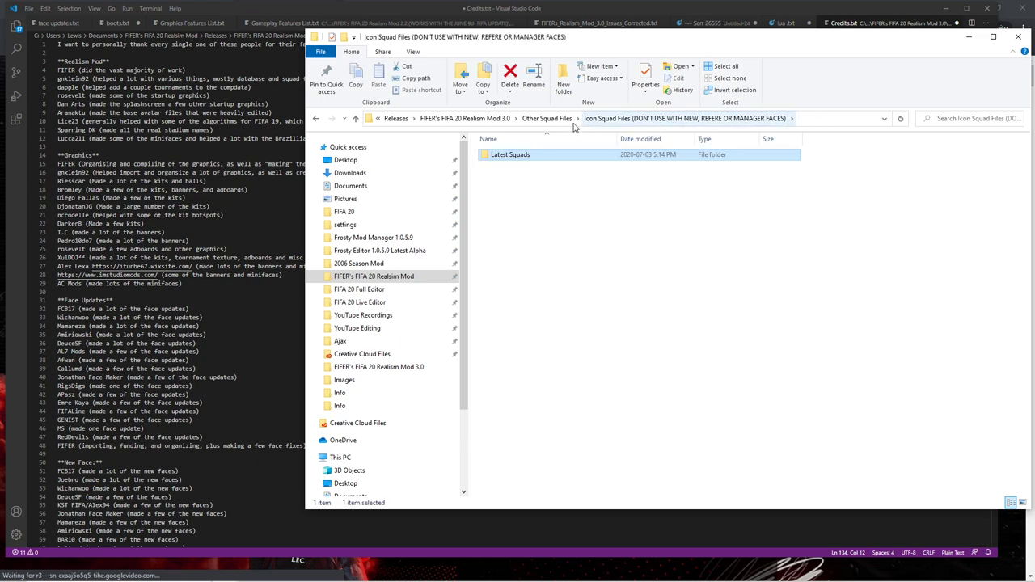
{"action": "left_click", "coordinate": [567, 120]}
{"action": "left_click", "coordinate": [560, 119]}
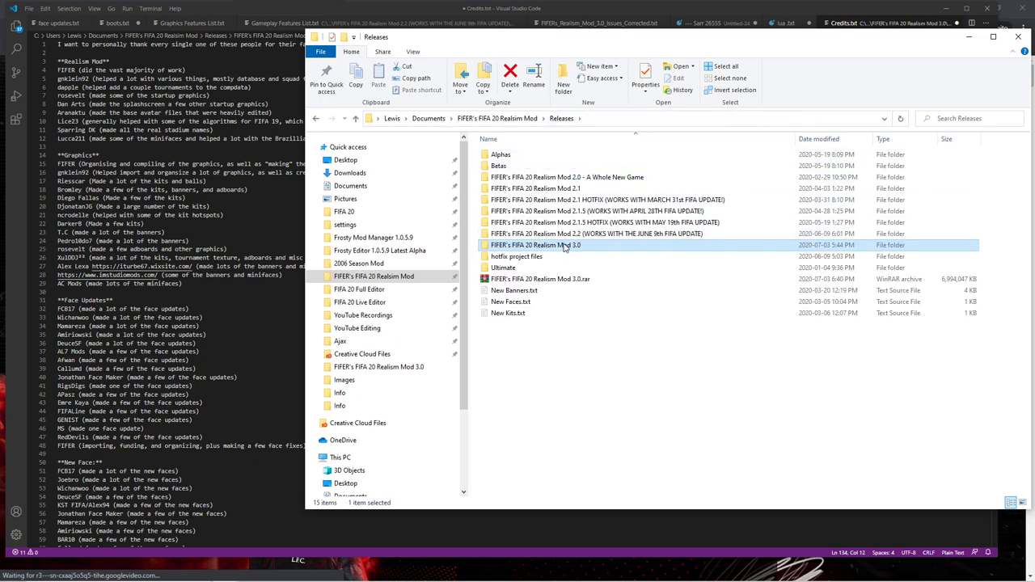
{"action": "double_click", "coordinate": [565, 246]}
{"action": "double_click", "coordinate": [556, 213]}
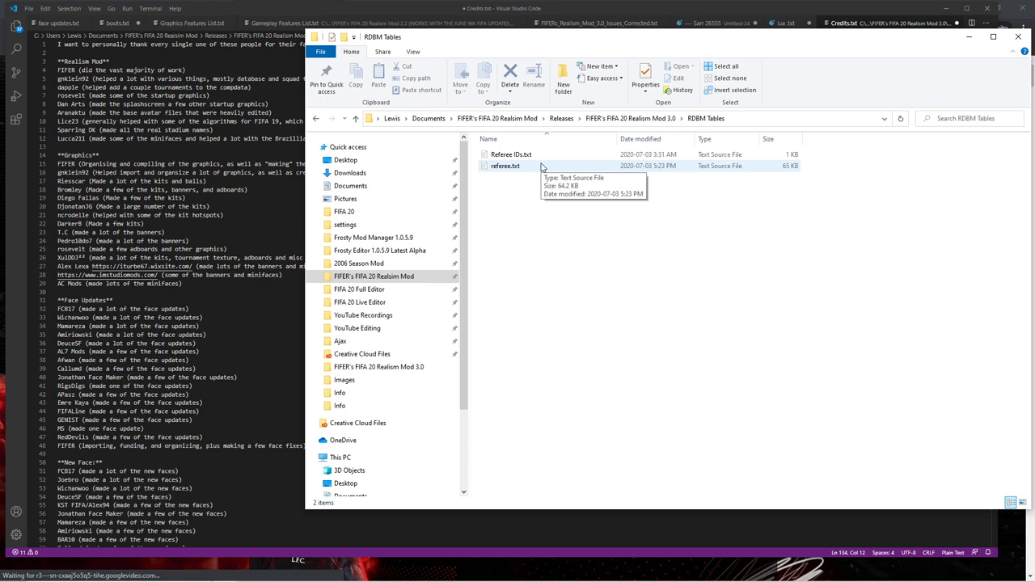
{"action": "left_click", "coordinate": [608, 118]}
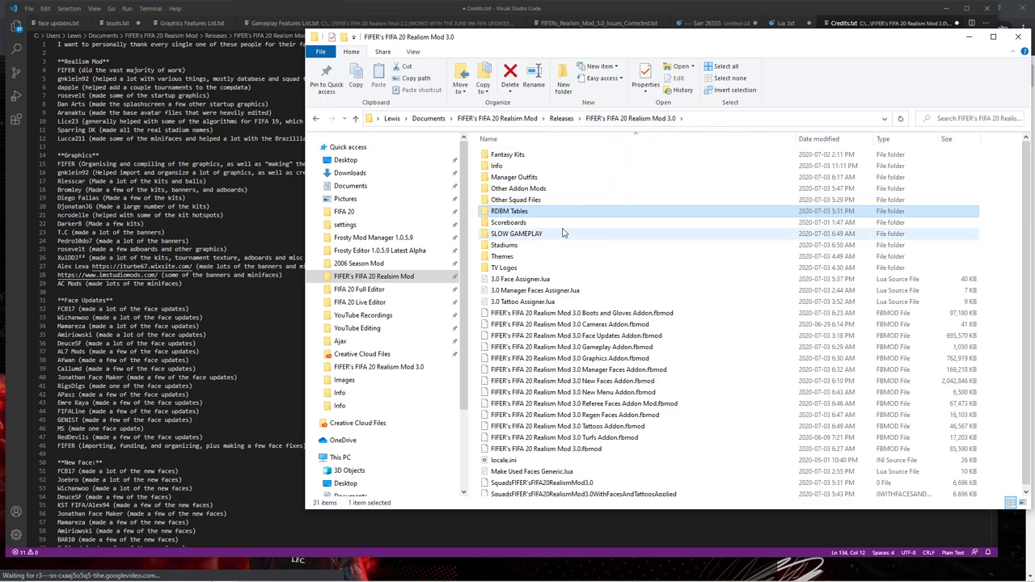
Open Scoreboards and check its English Premier League, Champions League and FA Cup subfolders in turn.
{"action": "double_click", "coordinate": [563, 222]}
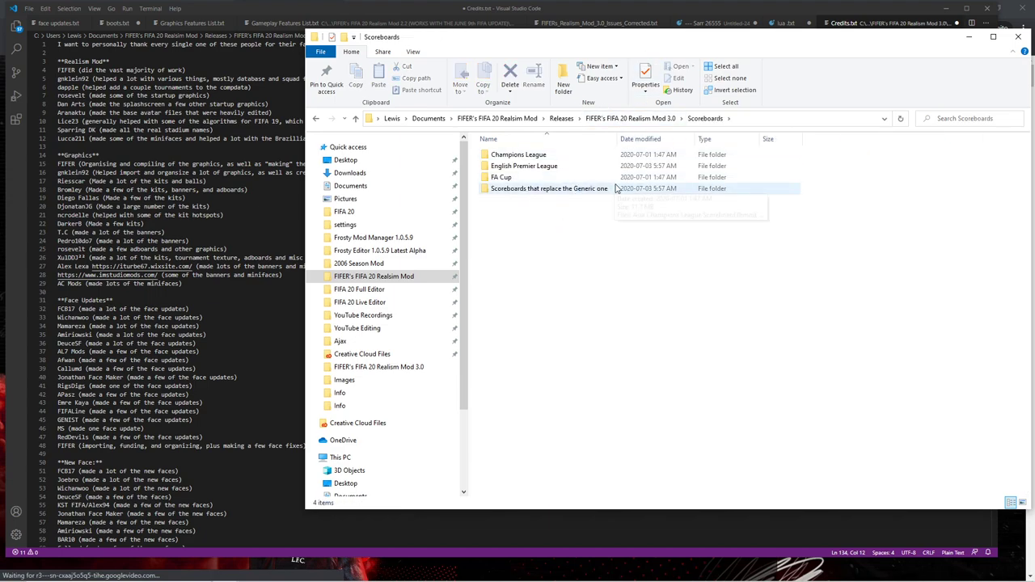
{"action": "double_click", "coordinate": [571, 165]}
{"action": "left_click", "coordinate": [705, 119]}
{"action": "double_click", "coordinate": [606, 155]}
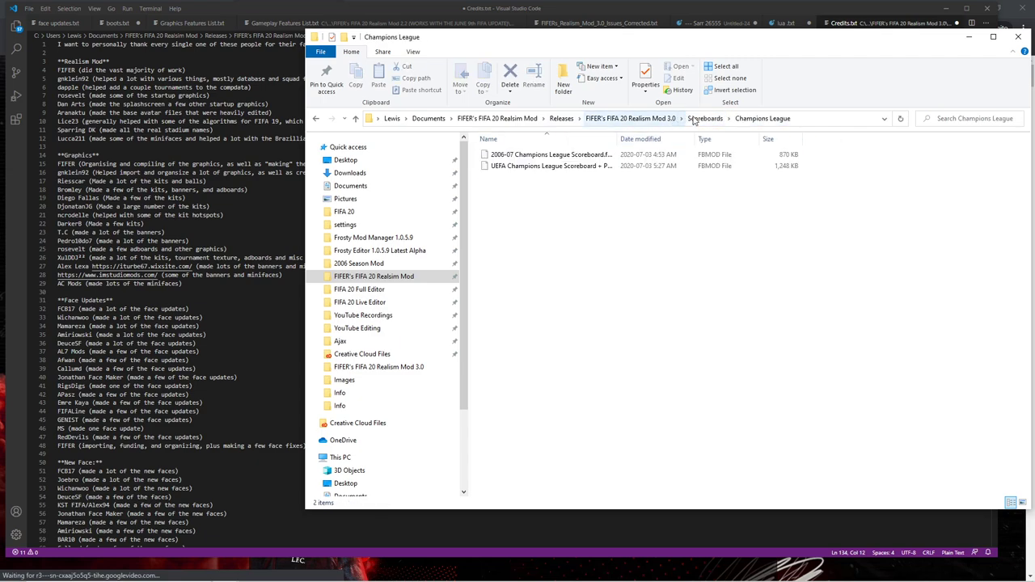
{"action": "left_click", "coordinate": [706, 119]}
{"action": "double_click", "coordinate": [582, 177]}
{"action": "left_click", "coordinate": [705, 119]}
Review the files in Scoreboards that replace the Generic one with a widened Name column, and return to the Realism Mod 3.0 folder.
{"action": "left_click", "coordinate": [635, 189]}
{"action": "double_click", "coordinate": [635, 188]}
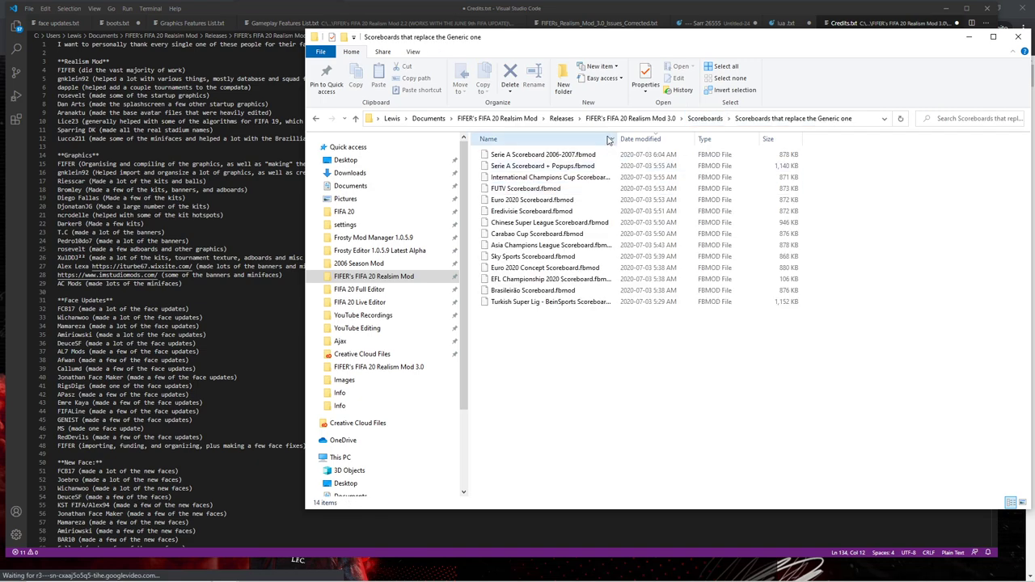
{"action": "left_click_drag", "start_coordinate": [618, 138], "coordinate": [637, 138]}
{"action": "left_click", "coordinate": [617, 167]}
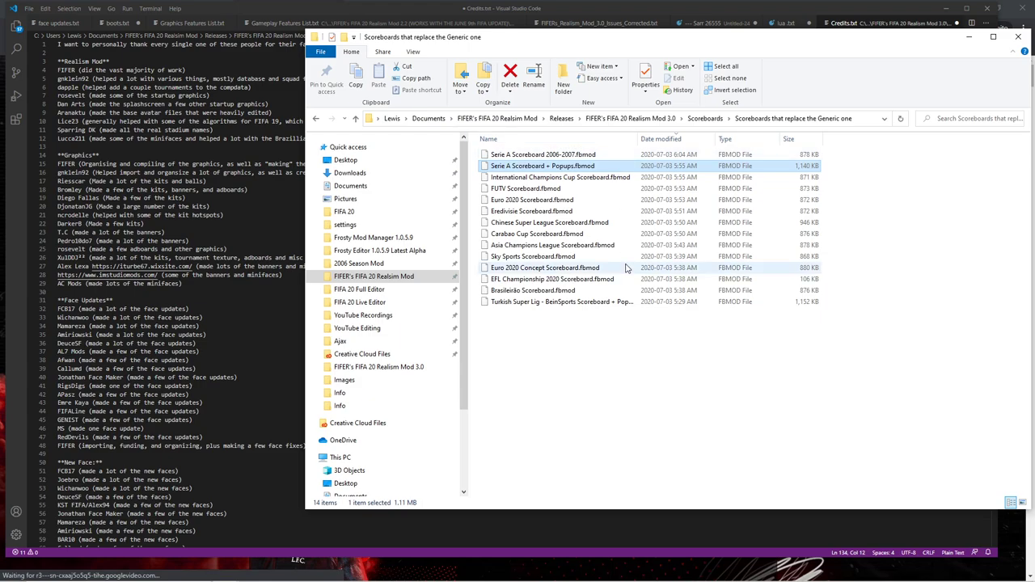
{"action": "left_click", "coordinate": [608, 291]}
{"action": "left_click", "coordinate": [608, 269]}
{"action": "left_click", "coordinate": [608, 280]}
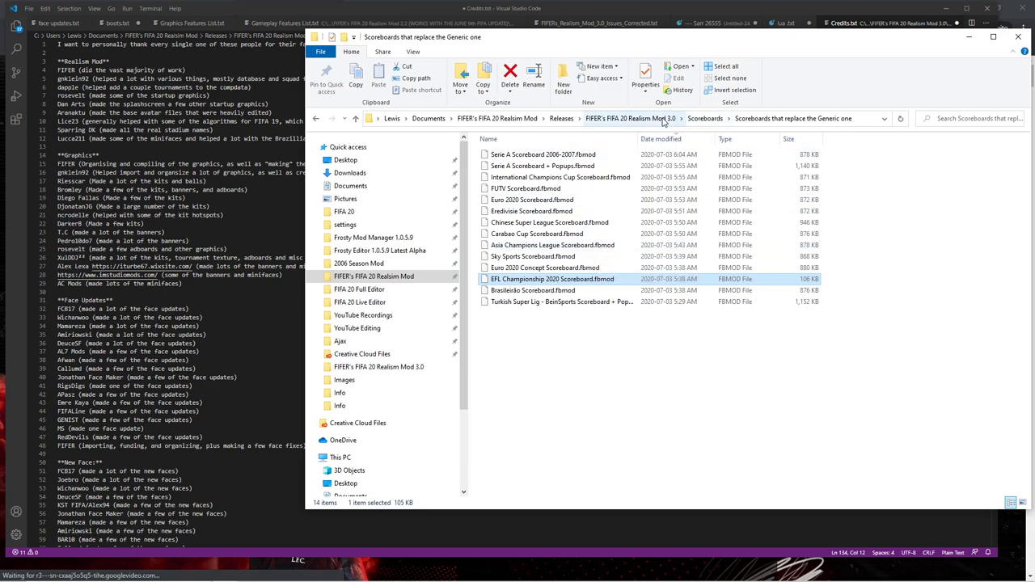
{"action": "left_click", "coordinate": [665, 119]}
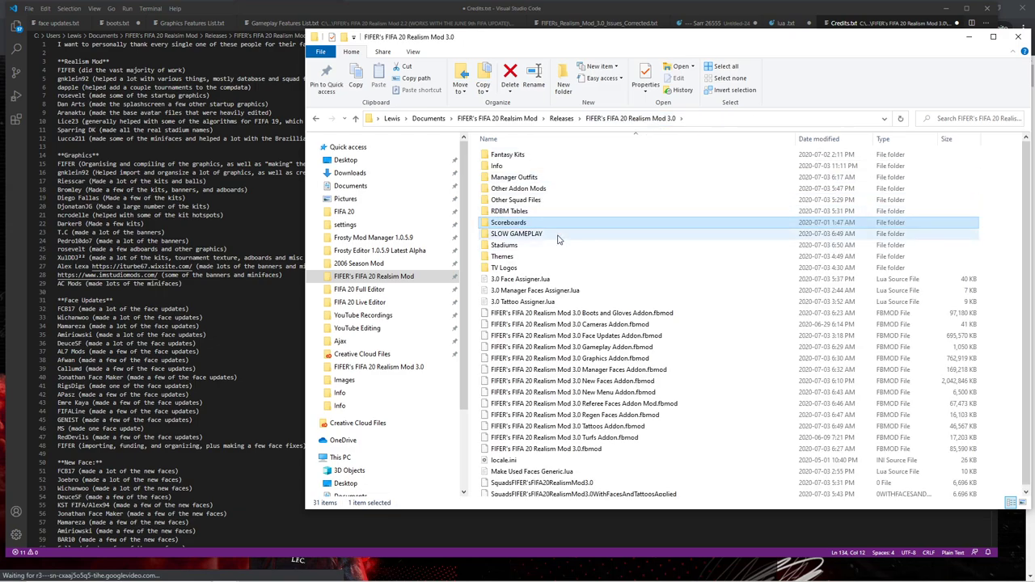
Show locale.ini in the SLOW GAMEPLAY folder, return to the mod folder, and briefly switch to the Realism Mod page in the browser and back.
{"action": "double_click", "coordinate": [558, 234]}
{"action": "left_click", "coordinate": [566, 158]}
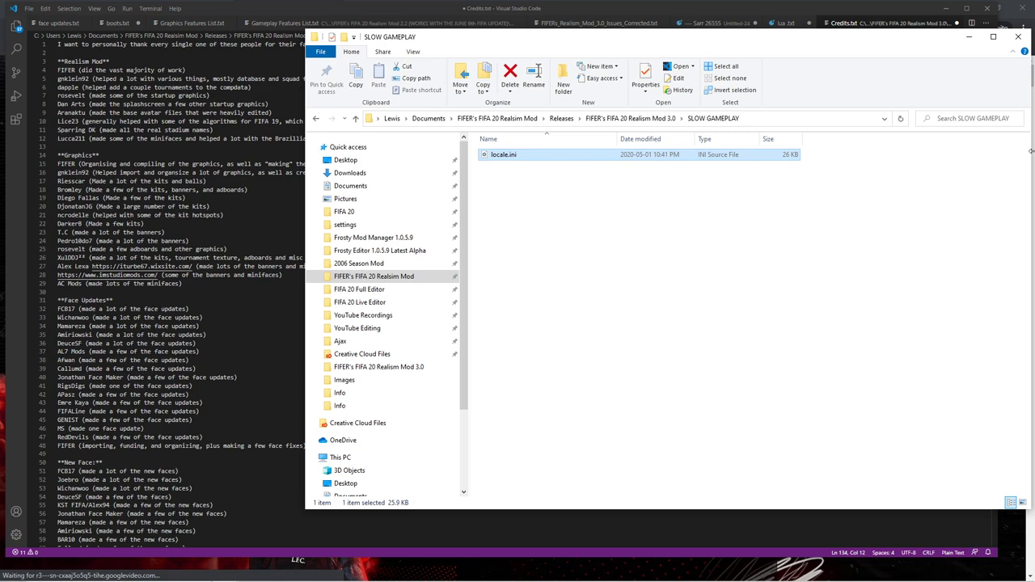
{"action": "left_click", "coordinate": [619, 121]}
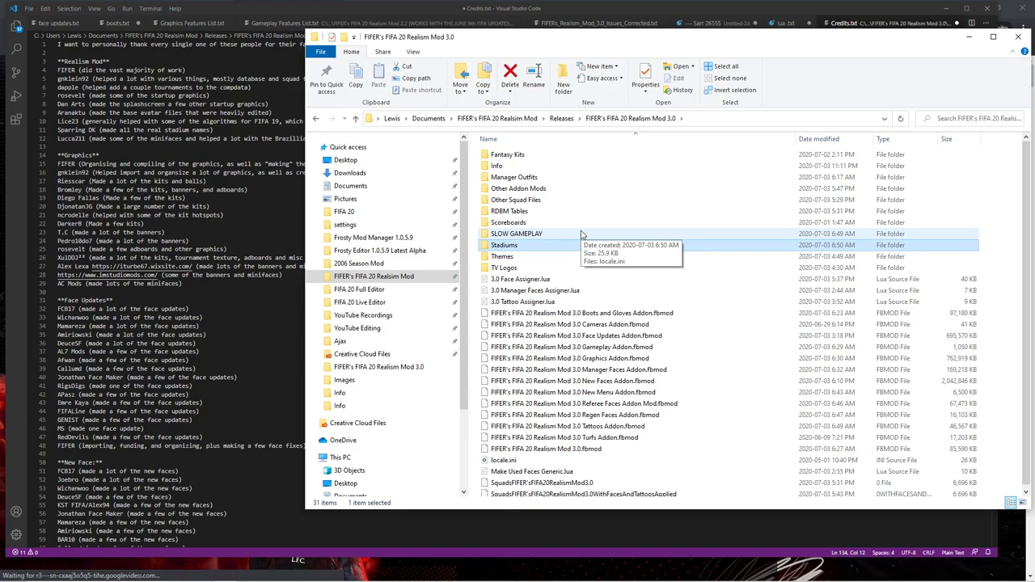
{"action": "key", "text": "alt+Tab"}
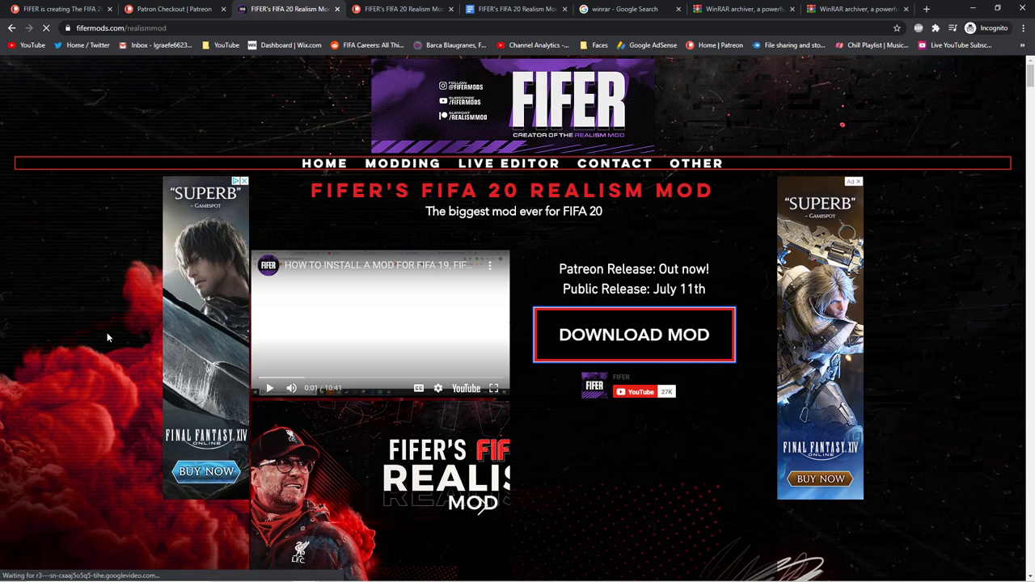
{"action": "key", "text": "alt+Tab"}
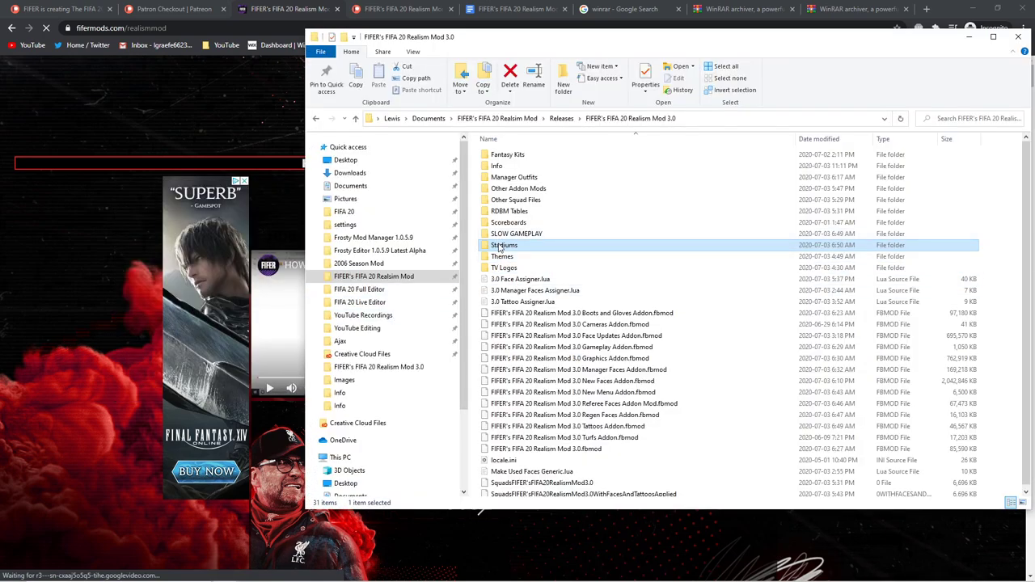
Inspect the Camp Nou Lookalike folder in Stadiums, highlighting teamstadiumlinks.txt, and return to the Realism Mod 3.0 folder.
{"action": "double_click", "coordinate": [503, 244]}
{"action": "double_click", "coordinate": [527, 156]}
{"action": "left_click", "coordinate": [528, 167]}
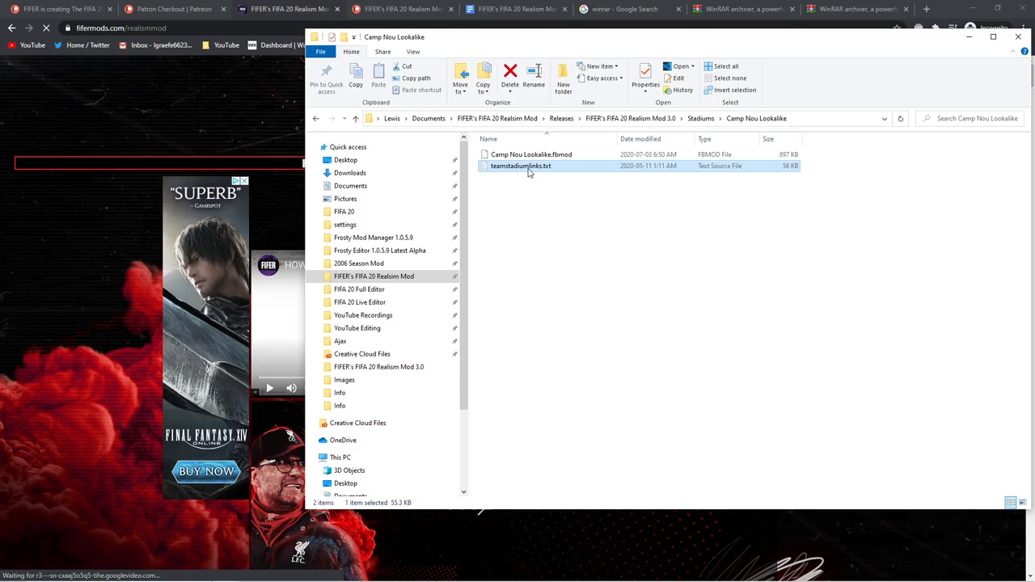
{"action": "left_click", "coordinate": [579, 163]}
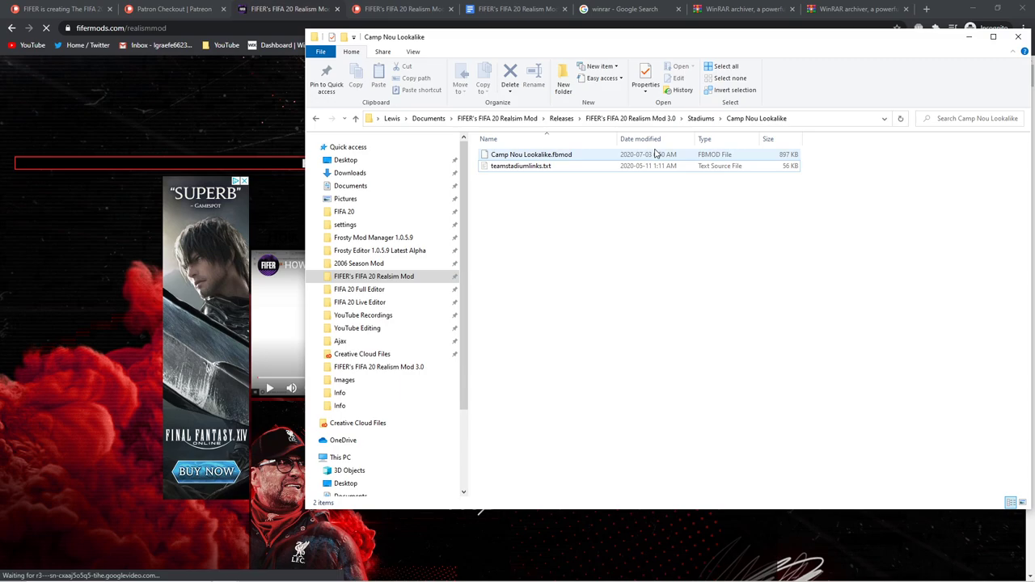
{"action": "left_click", "coordinate": [628, 119]}
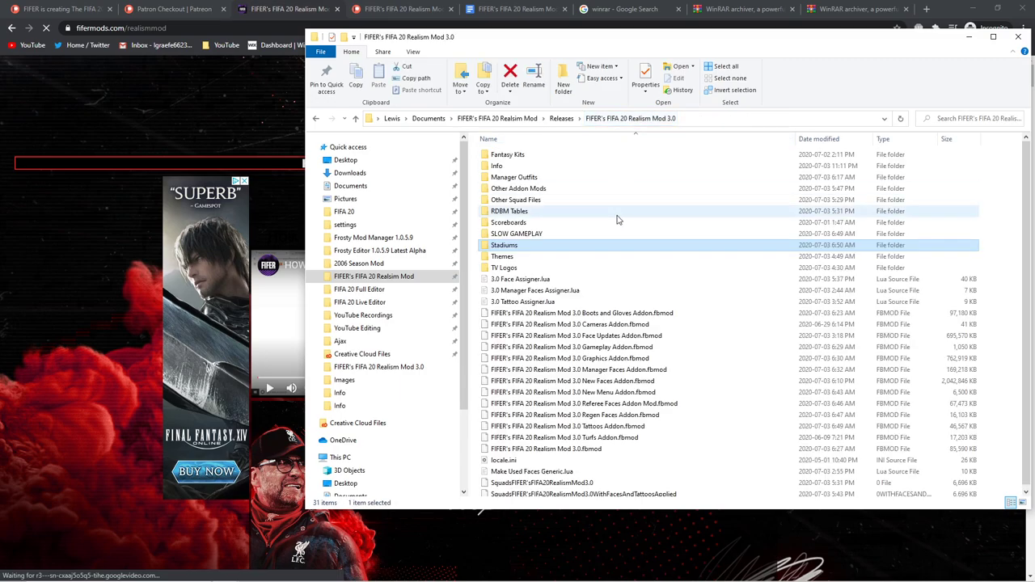
Open the Themes folder, look inside its Backgrounds subfolder, and return to Themes.
{"action": "double_click", "coordinate": [582, 256]}
{"action": "left_click", "coordinate": [555, 143]}
{"action": "left_click", "coordinate": [554, 144]}
{"action": "left_click", "coordinate": [556, 156]}
{"action": "double_click", "coordinate": [556, 156]}
{"action": "left_click", "coordinate": [697, 120]}
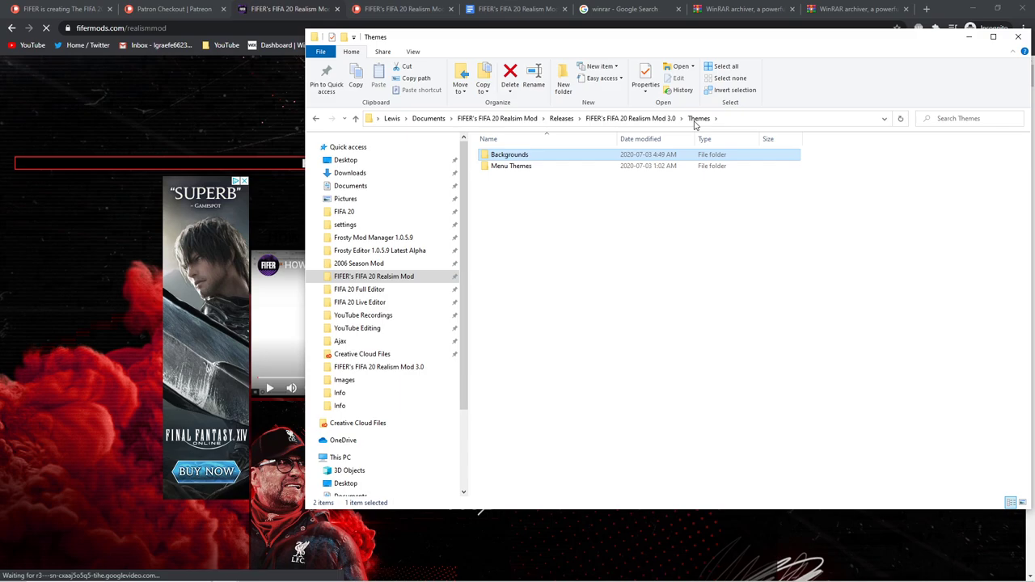
Examine the Team Themes and General Themes for the English Premier League in Menu Themes, highlighting the White and Red and Pink and Blue themes.
{"action": "double_click", "coordinate": [544, 169]}
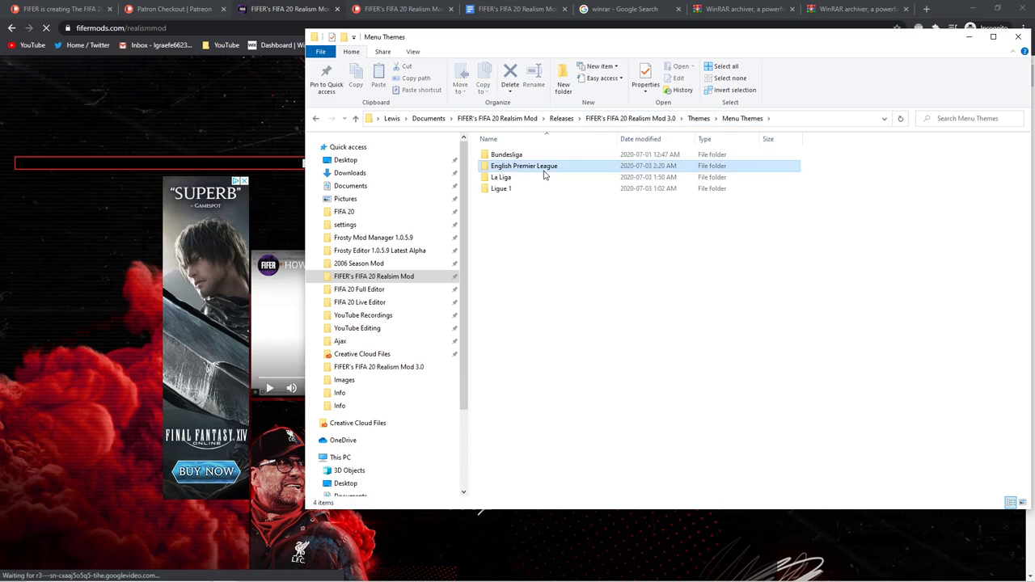
{"action": "double_click", "coordinate": [544, 168]}
{"action": "double_click", "coordinate": [527, 167]}
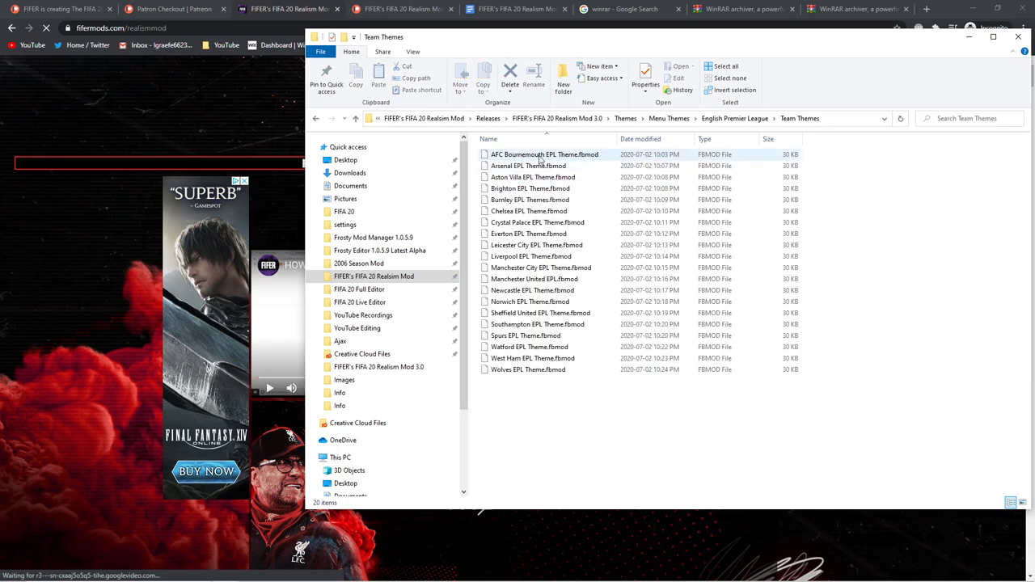
{"action": "left_click", "coordinate": [735, 118]}
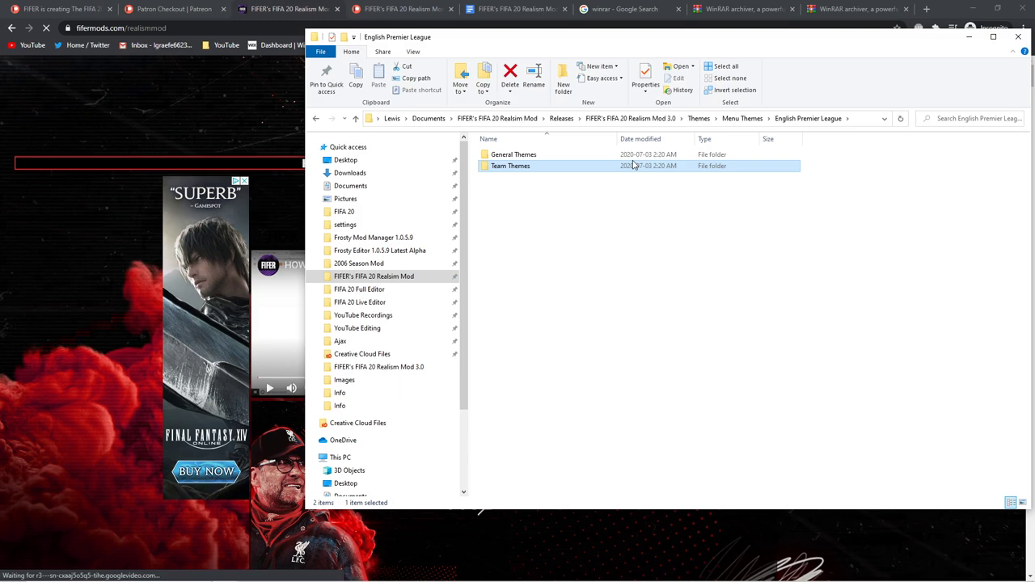
{"action": "double_click", "coordinate": [572, 155]}
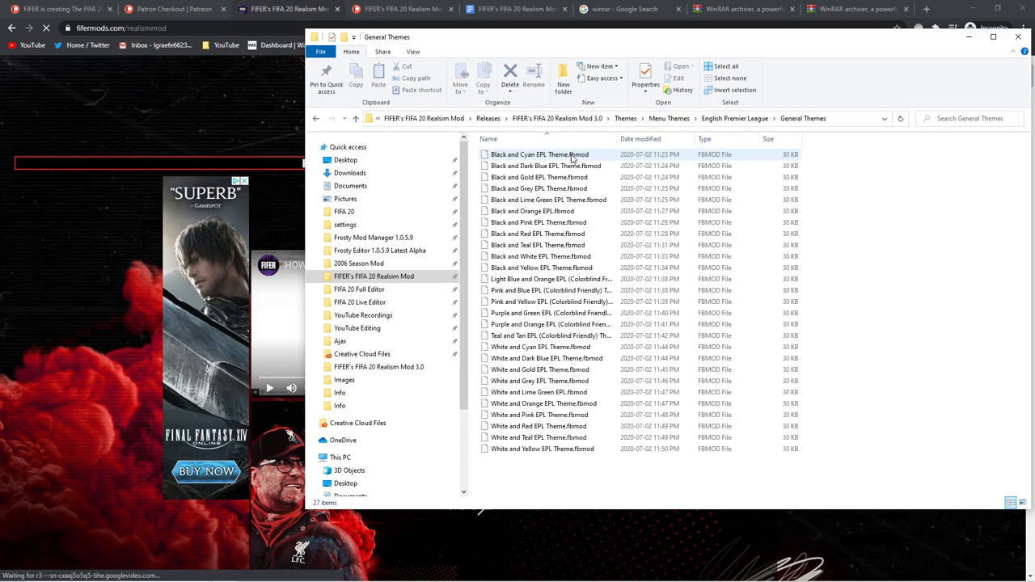
{"action": "left_click", "coordinate": [570, 426]}
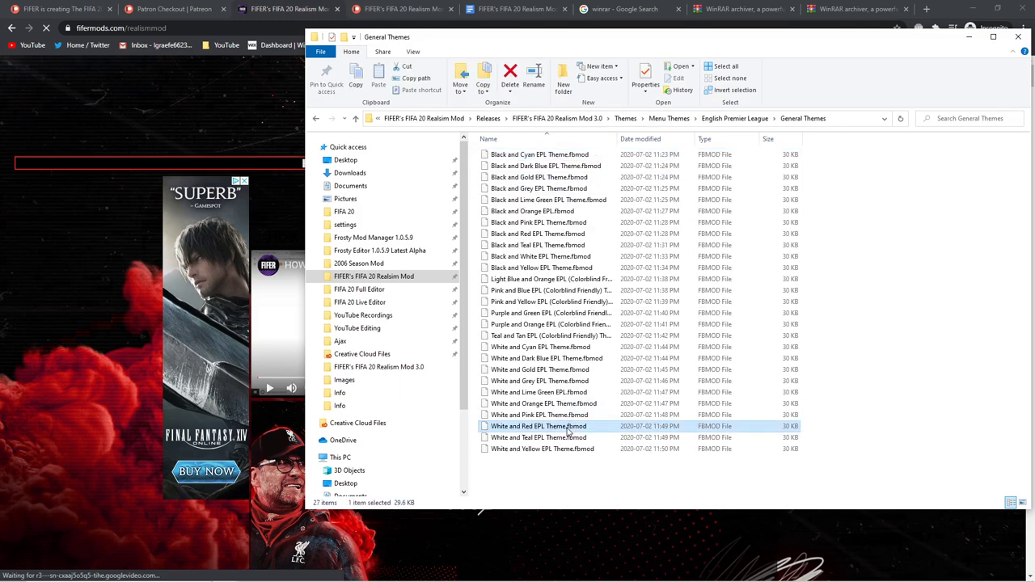
{"action": "left_click", "coordinate": [604, 290]}
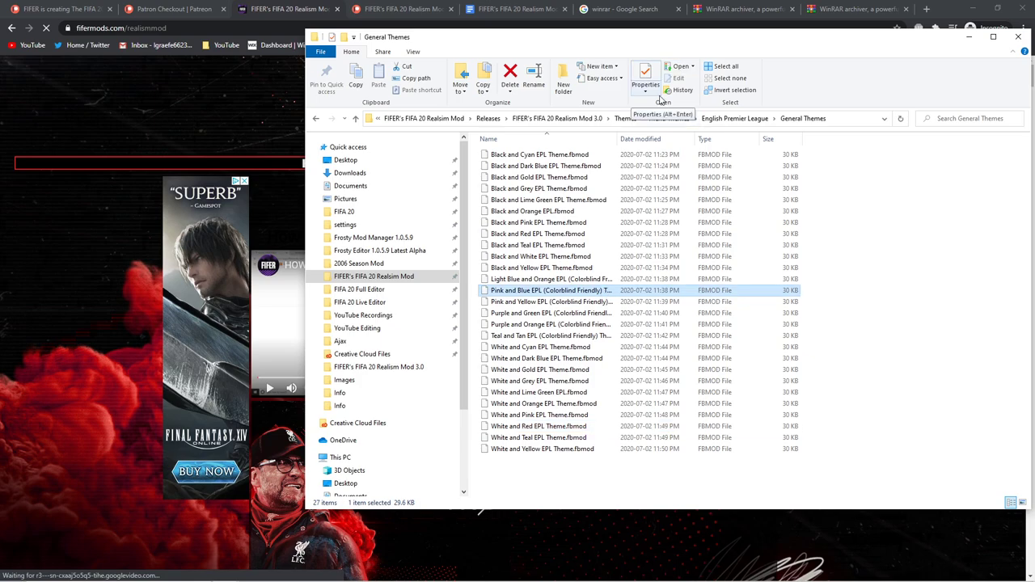
Go back to the Realism Mod 3.0 folder, view the English Premier League files in TV Logos, and return to the mod folder.
{"action": "left_click", "coordinate": [556, 118]}
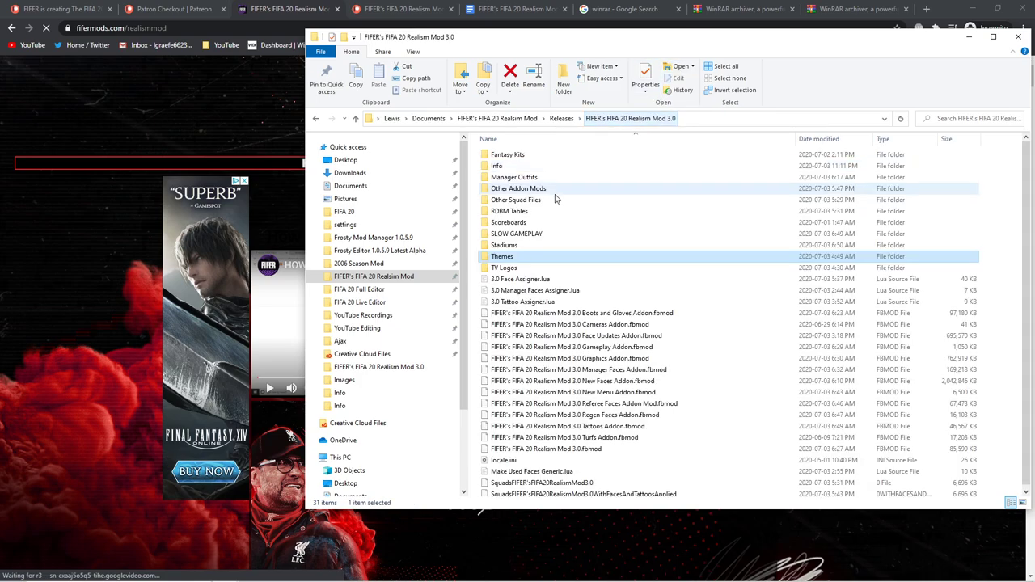
{"action": "double_click", "coordinate": [536, 267]}
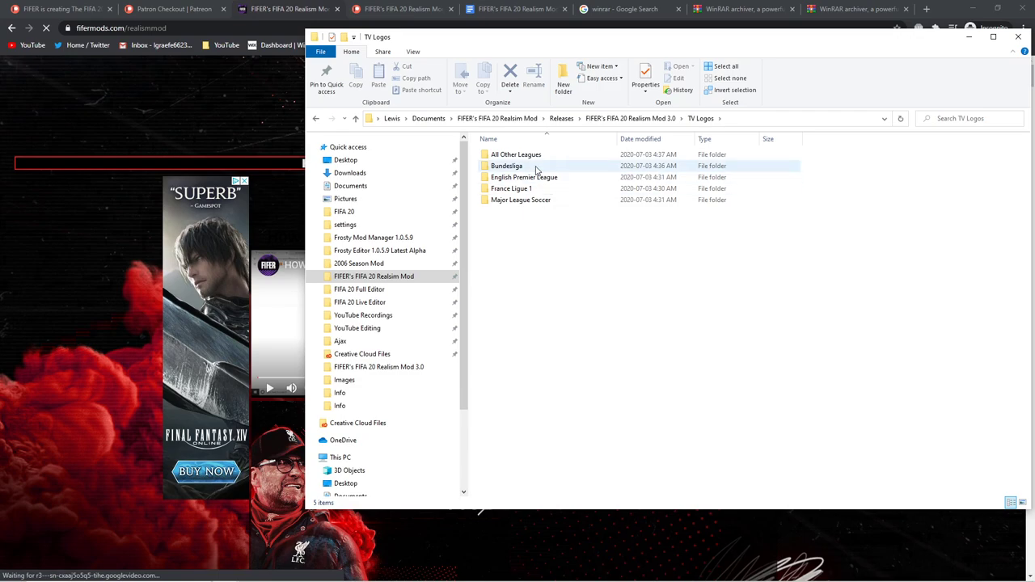
{"action": "double_click", "coordinate": [540, 178]}
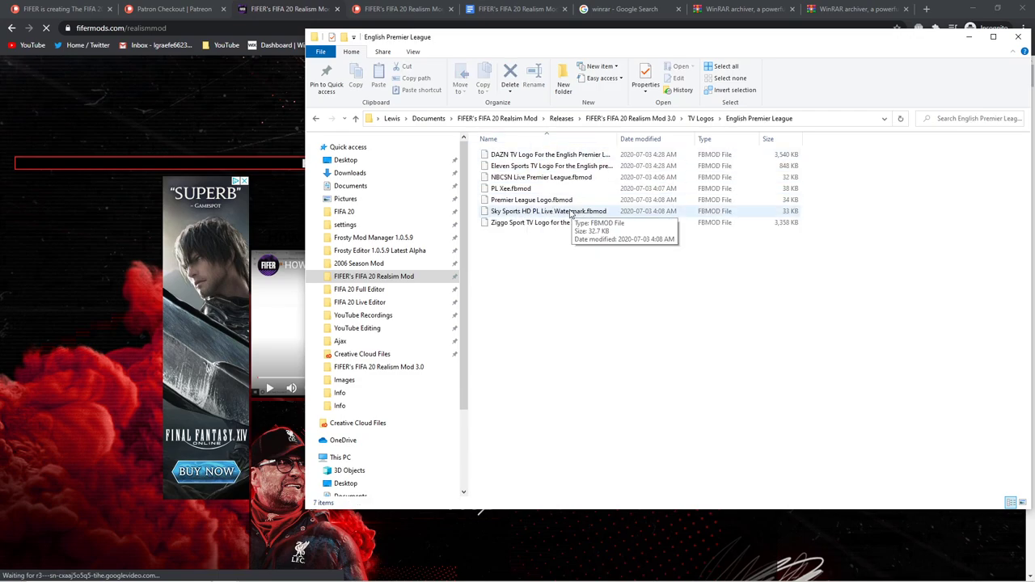
{"action": "left_click", "coordinate": [649, 123]}
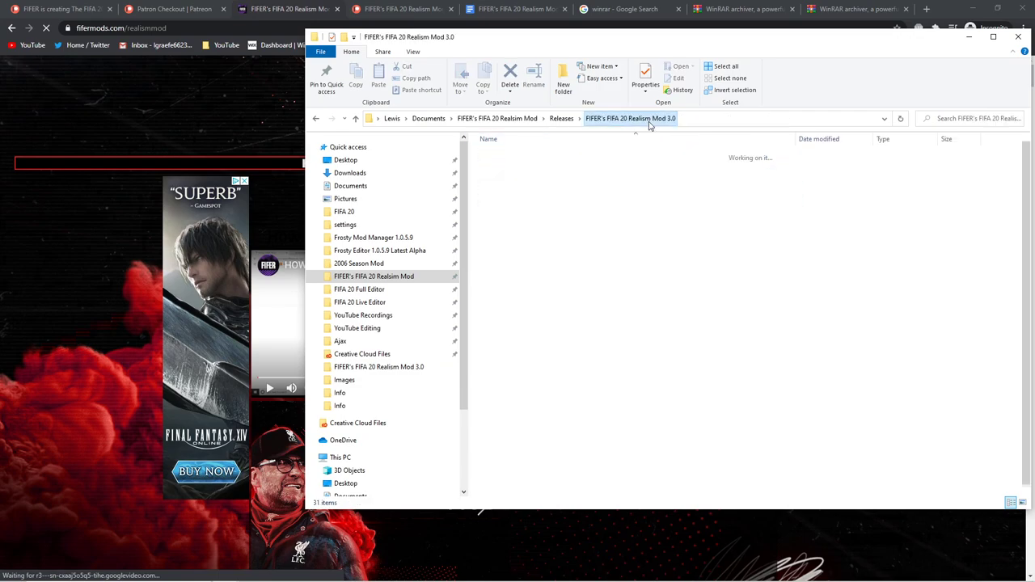
Highlight the 3.0 Manager Faces Assigner script, then the Boots and Gloves, Cameras and Face Updates addon files one after another.
{"action": "left_click", "coordinate": [555, 289]}
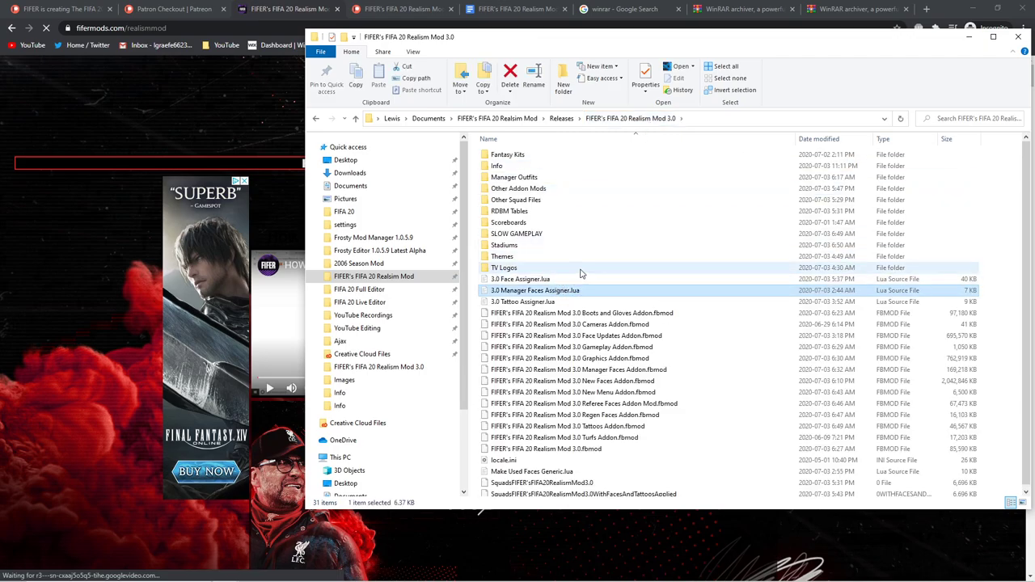
{"action": "scroll", "coordinate": [594, 446], "scroll_direction": "down", "scroll_amount": 1}
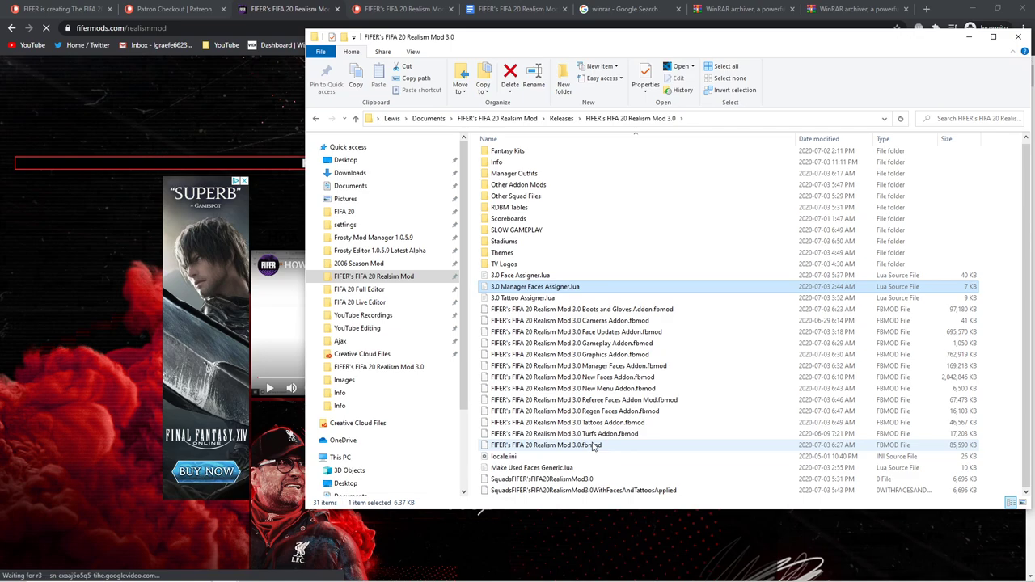
{"action": "left_click", "coordinate": [695, 310]}
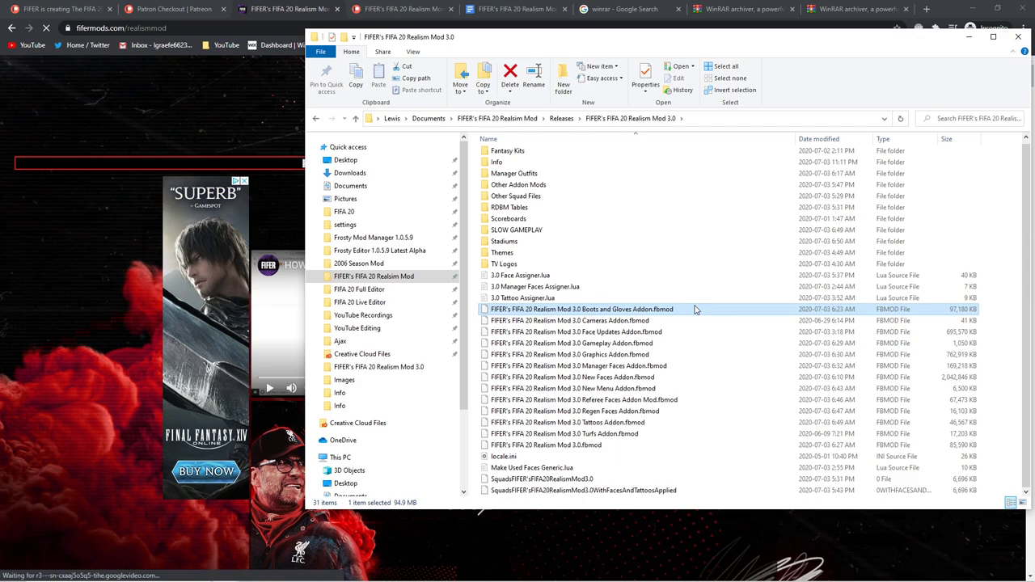
{"action": "key", "text": "Down"}
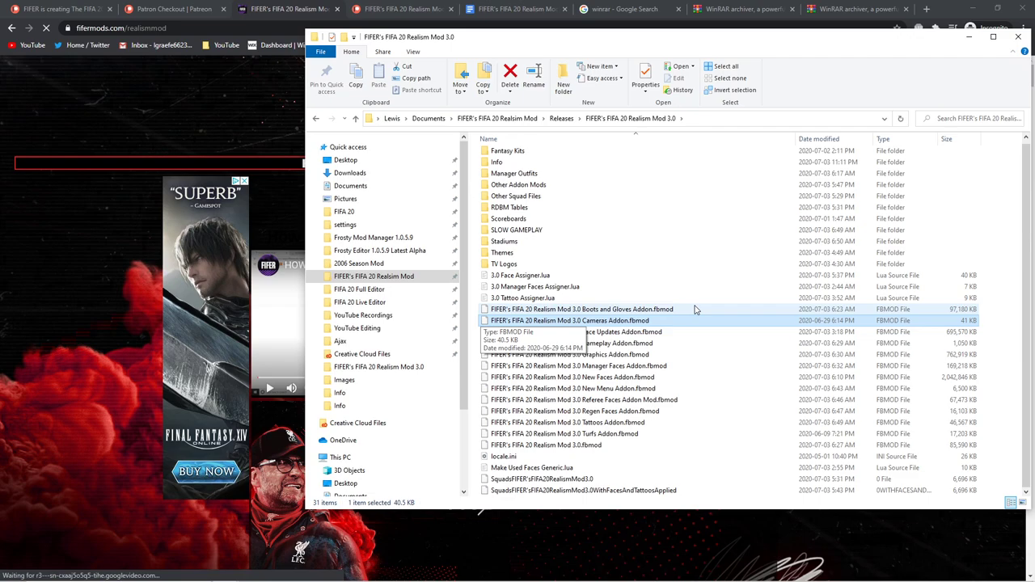
{"action": "key", "text": "Down"}
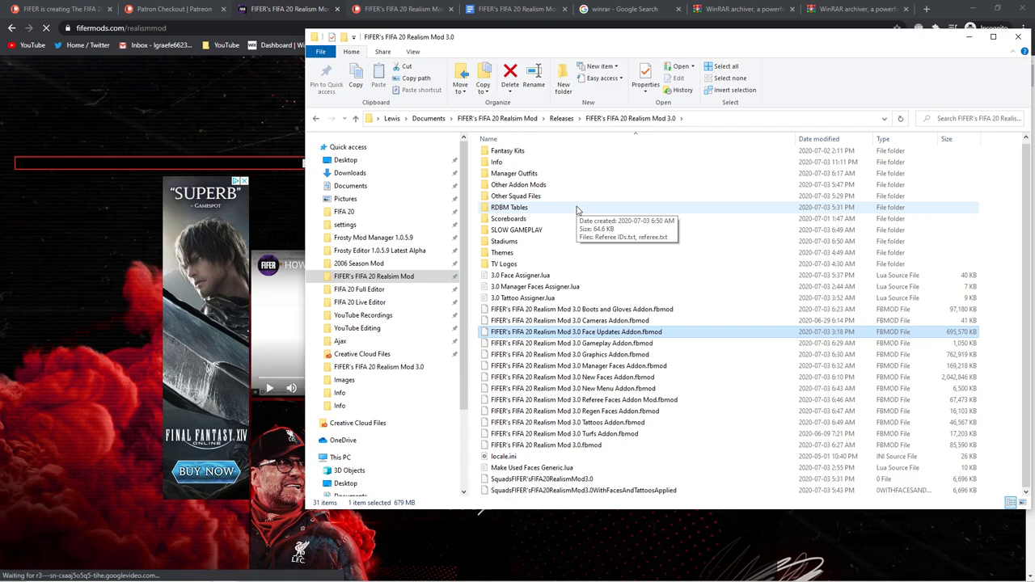
Highlight the Gameplay, Graphics, Manager Faces, New Faces, New Menu, Referee Faces and Regen Faces addon files one after another.
{"action": "key", "text": "Down"}
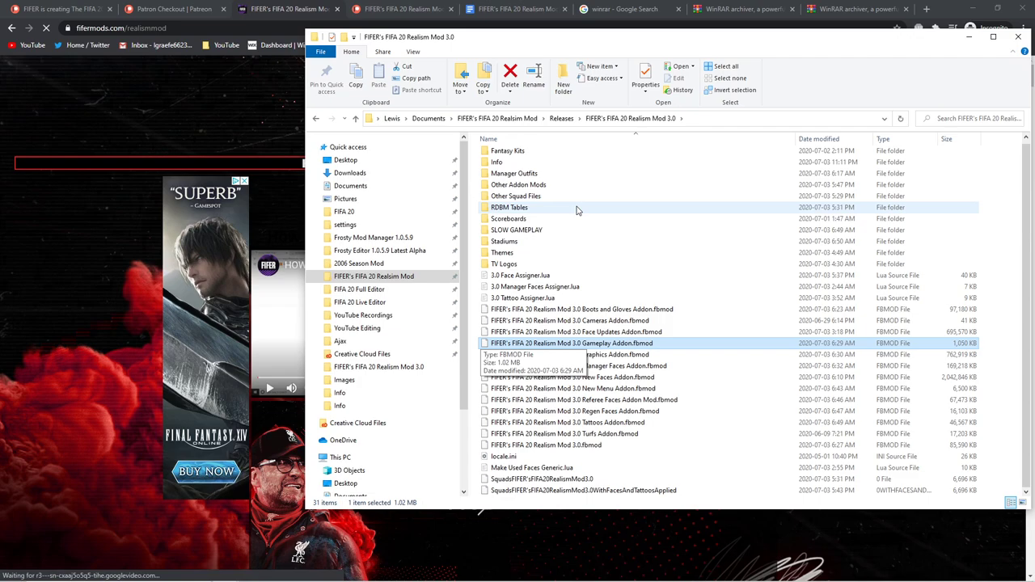
{"action": "key", "text": "Down"}
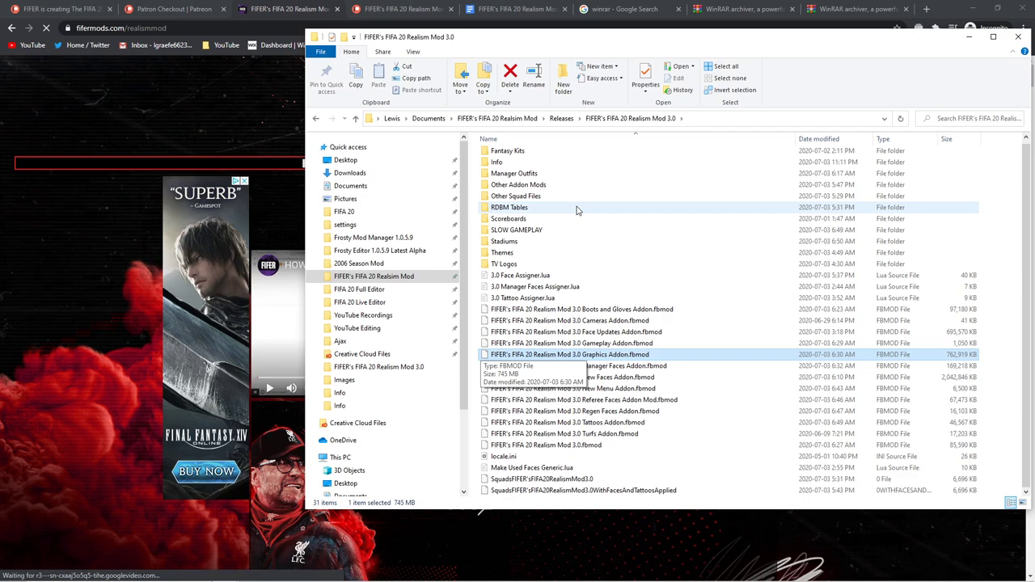
{"action": "key", "text": "Down"}
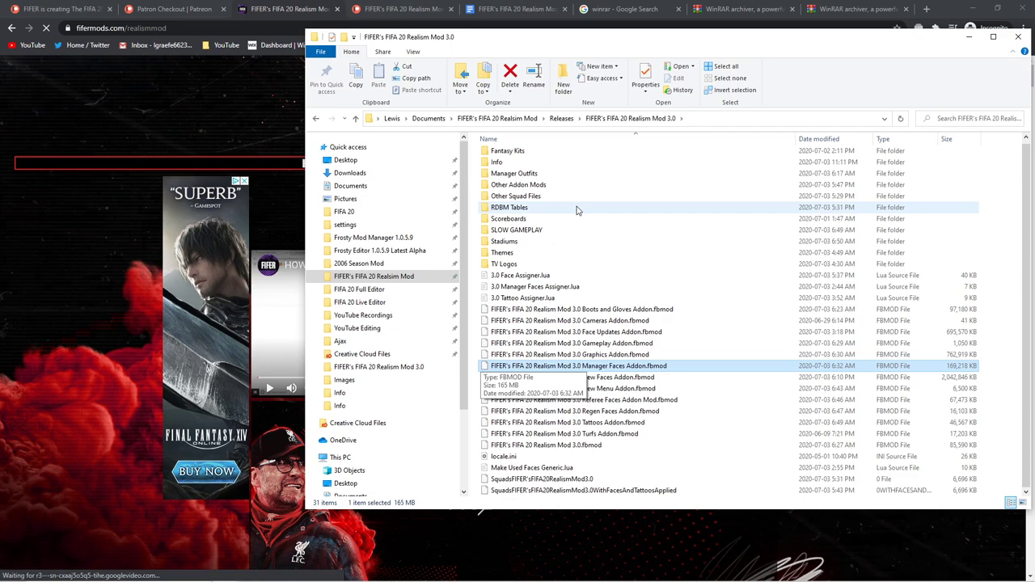
{"action": "key", "text": "Down"}
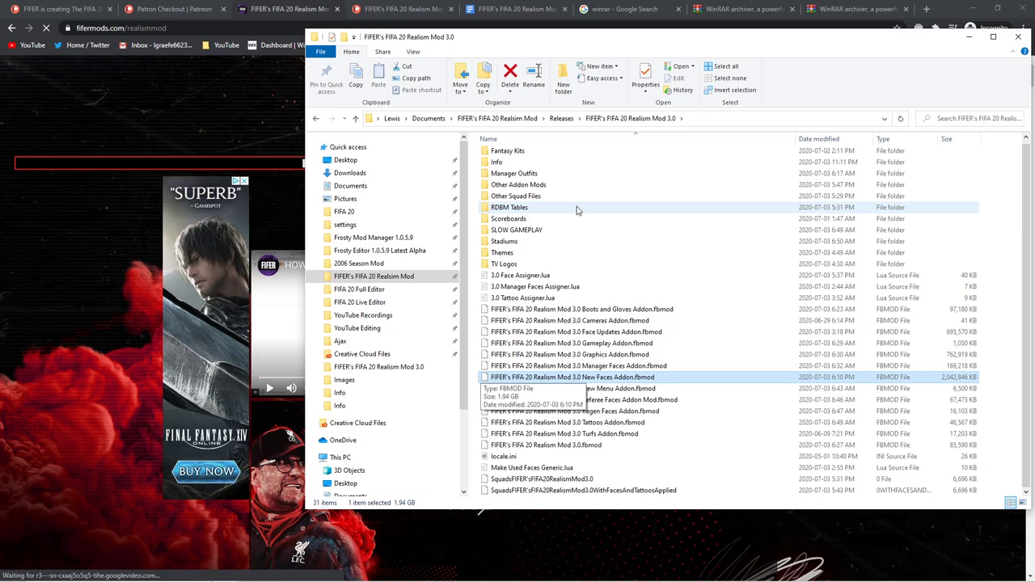
{"action": "key", "text": "Down"}
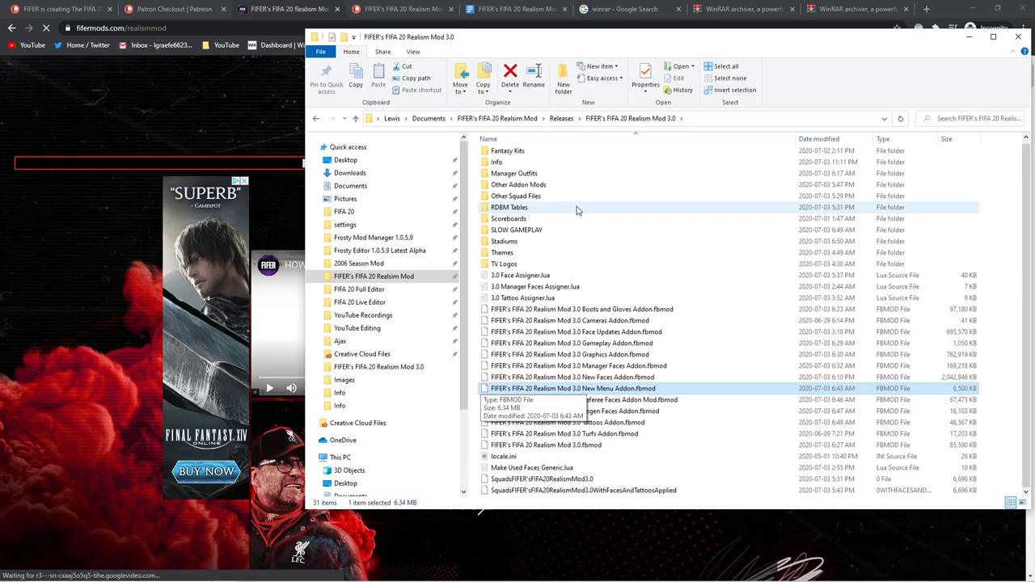
{"action": "key", "text": "Down"}
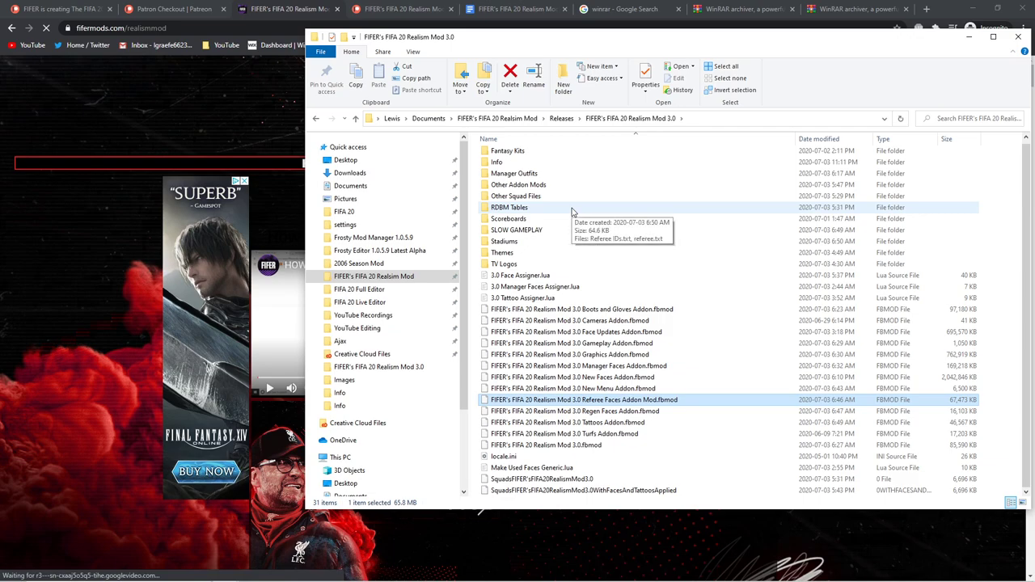
{"action": "key", "text": "Down"}
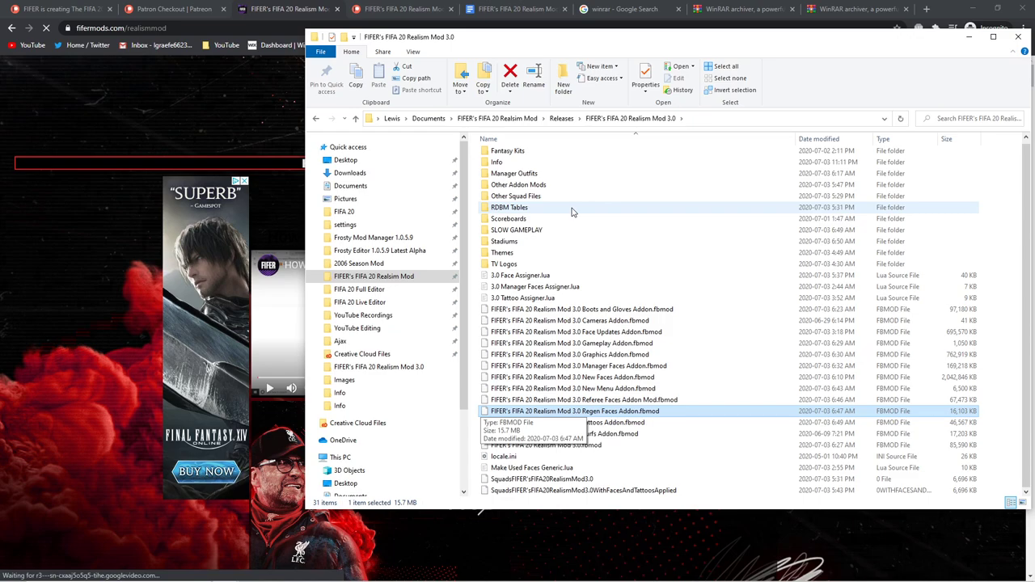
Highlight the Turfs Addon, the main Realism Mod 3.0 file, locale.ini, the Make Used Faces Generic script and the SquadsFIFER'sFIFA20RealismMod3.0 file in turn.
{"action": "right_click", "coordinate": [572, 212]}
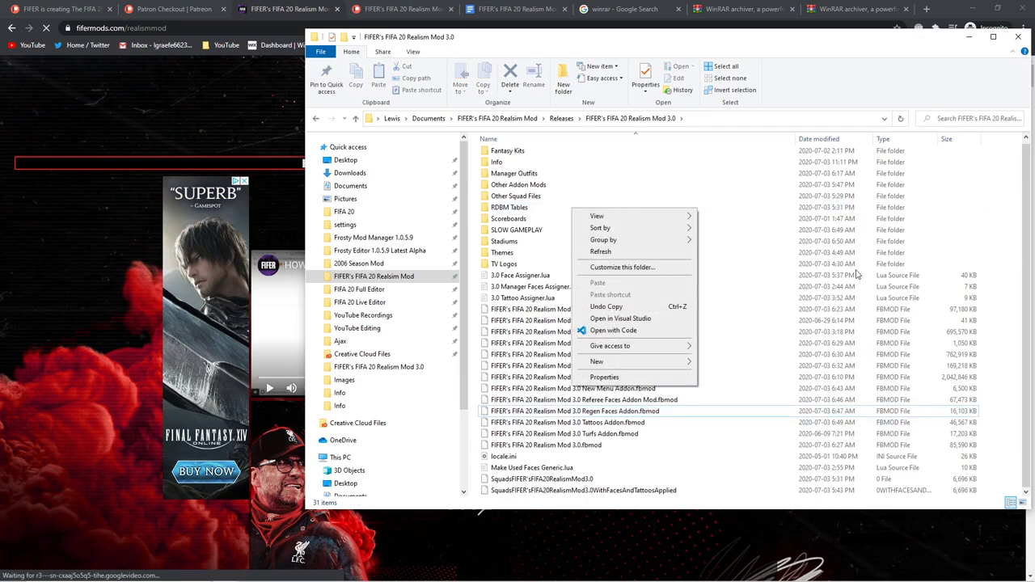
{"action": "left_click", "coordinate": [497, 435]}
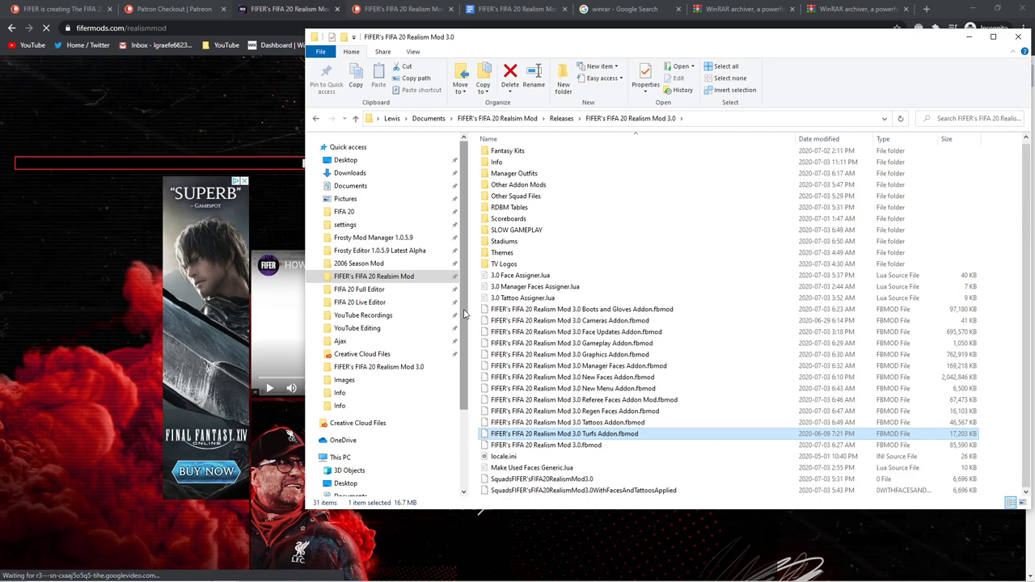
{"action": "key", "text": "Down"}
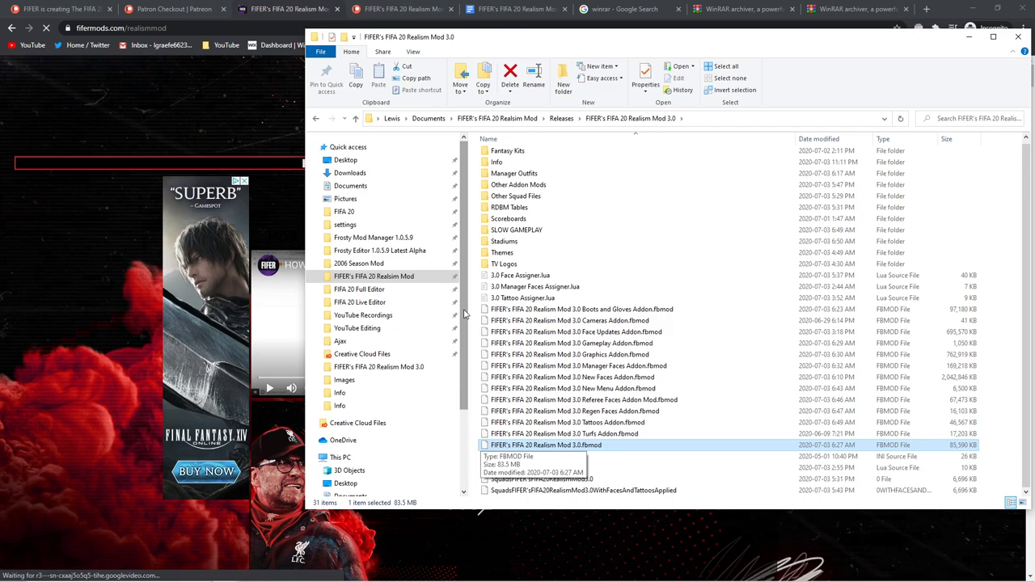
{"action": "left_click", "coordinate": [577, 456]}
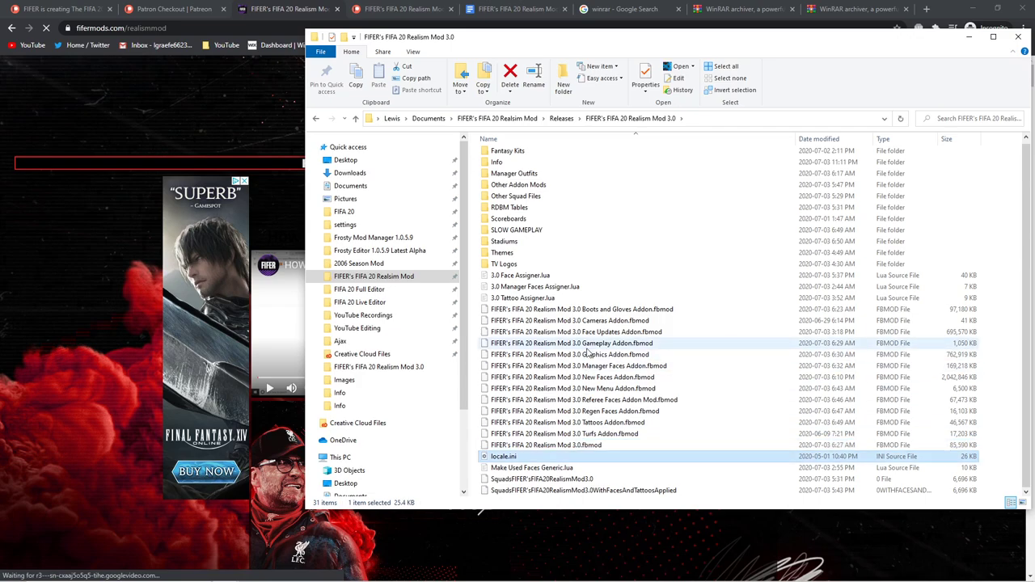
{"action": "key", "text": "Down"}
{"action": "key", "text": "Down"}
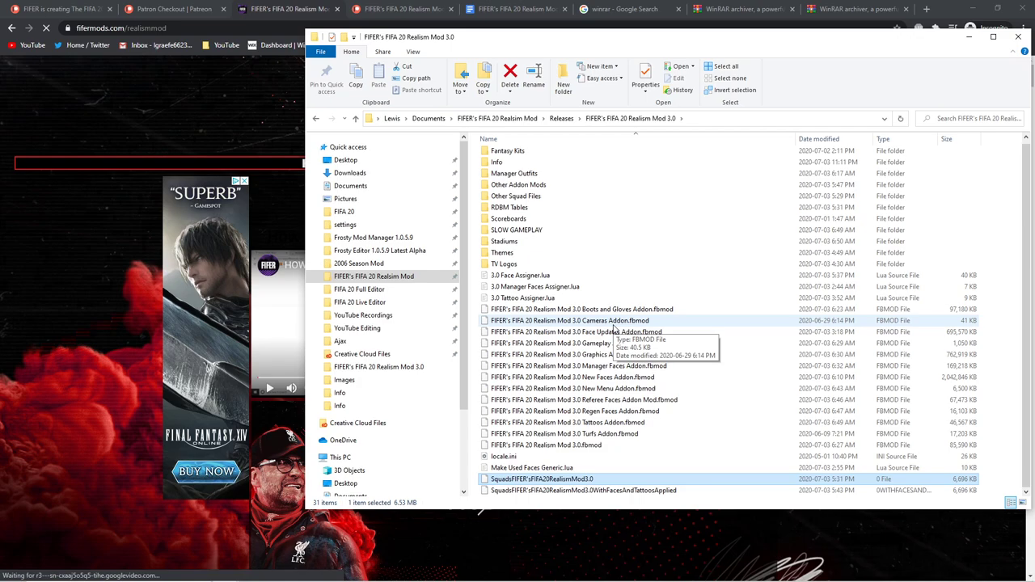
Switch to the Frosty Tool Suite downloads page in Chrome and download the Frosty v1.0.5.9 Mod Manager.
{"action": "key", "text": "alt+Tab"}
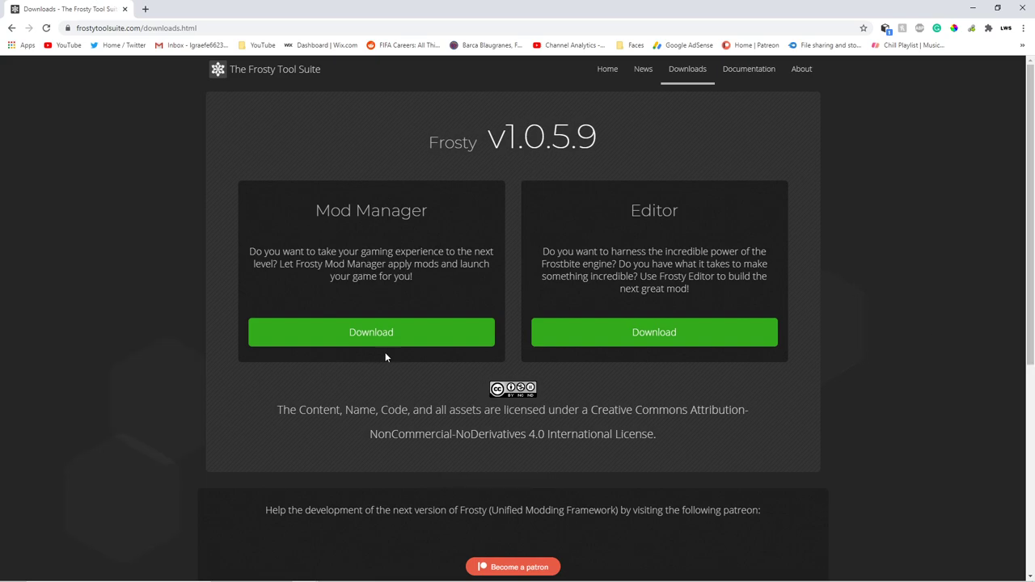
{"action": "left_click", "coordinate": [383, 330]}
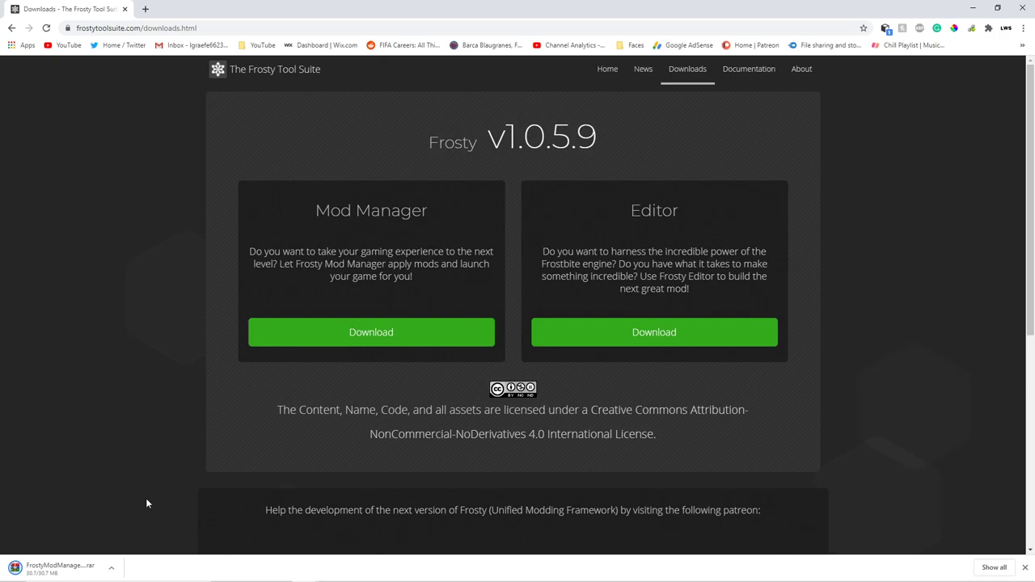
{"action": "key", "text": "alt+Tab"}
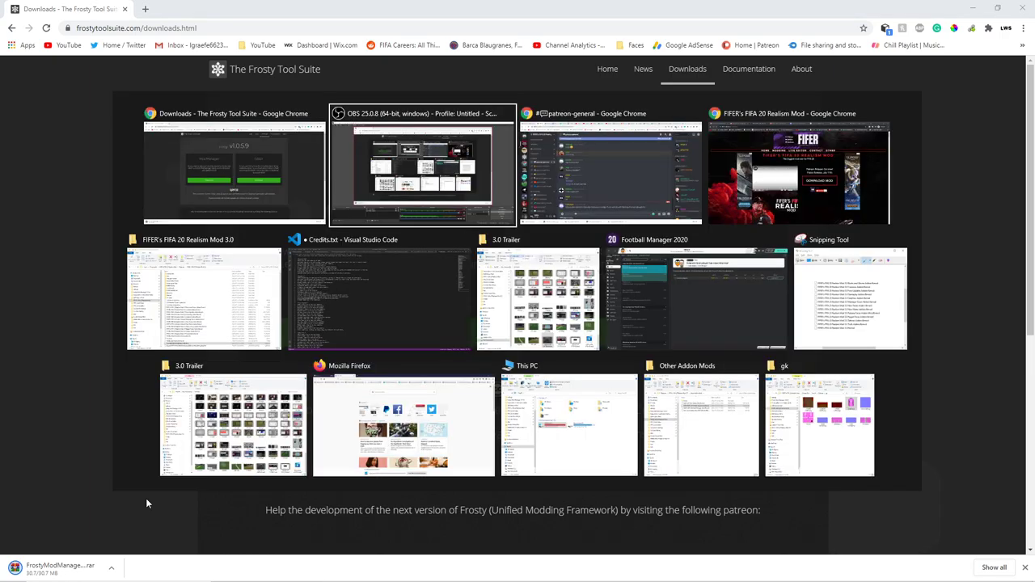
{"action": "key", "text": "alt+Tab"}
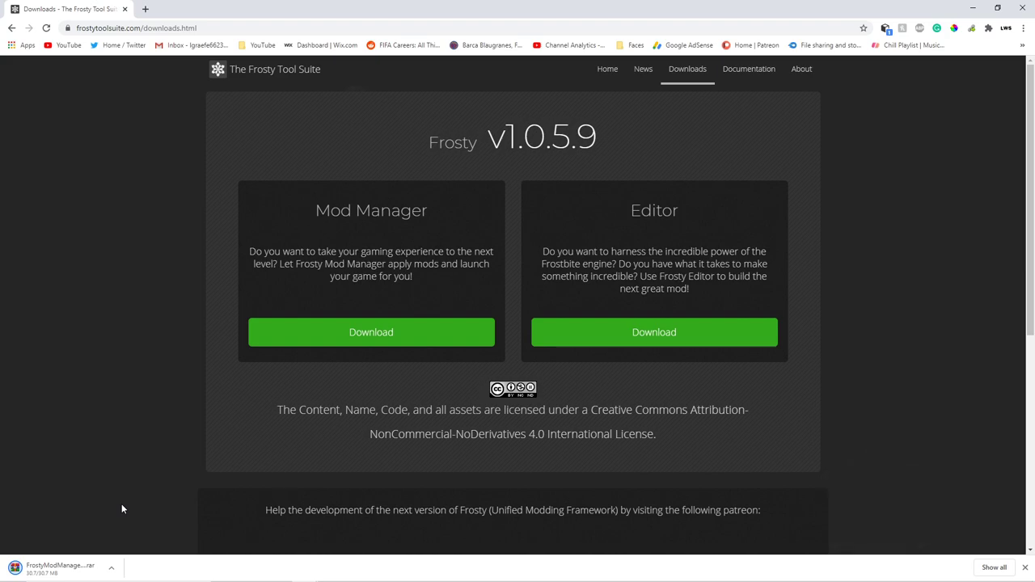
Open the downloaded FrostyModManager archive in WinRAR, dismiss the expiry notice and extract the contents to the Desktop.
{"action": "left_click", "coordinate": [58, 567]}
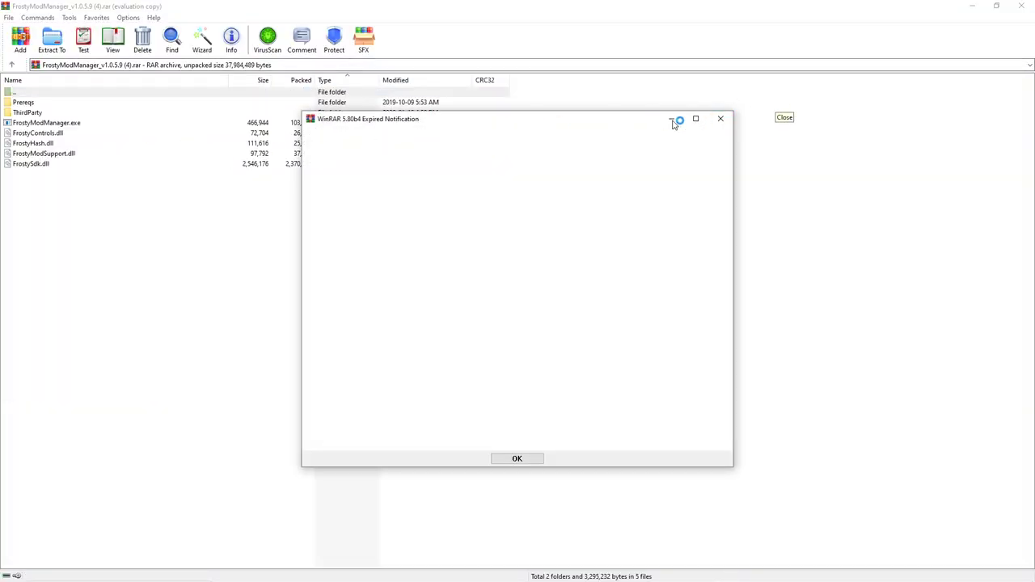
{"action": "left_click", "coordinate": [721, 118]}
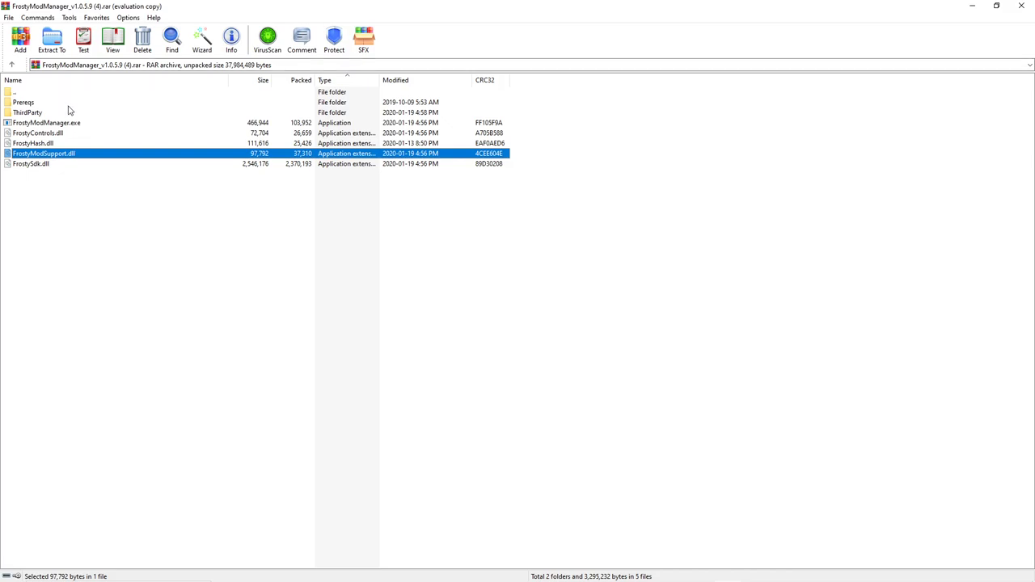
{"action": "key", "text": "ctrl+a"}
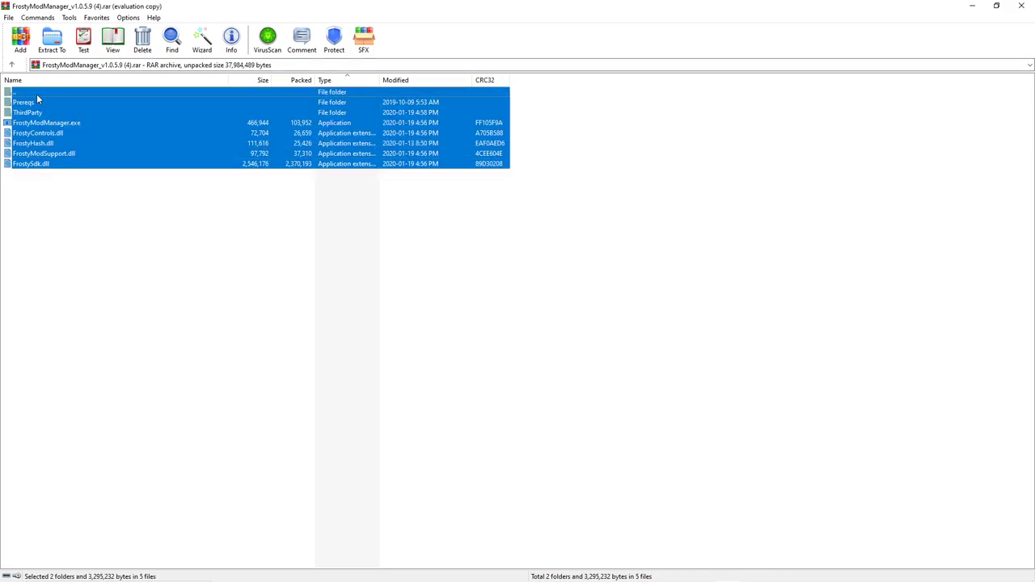
{"action": "left_click", "coordinate": [40, 94]}
{"action": "left_click", "coordinate": [52, 37]}
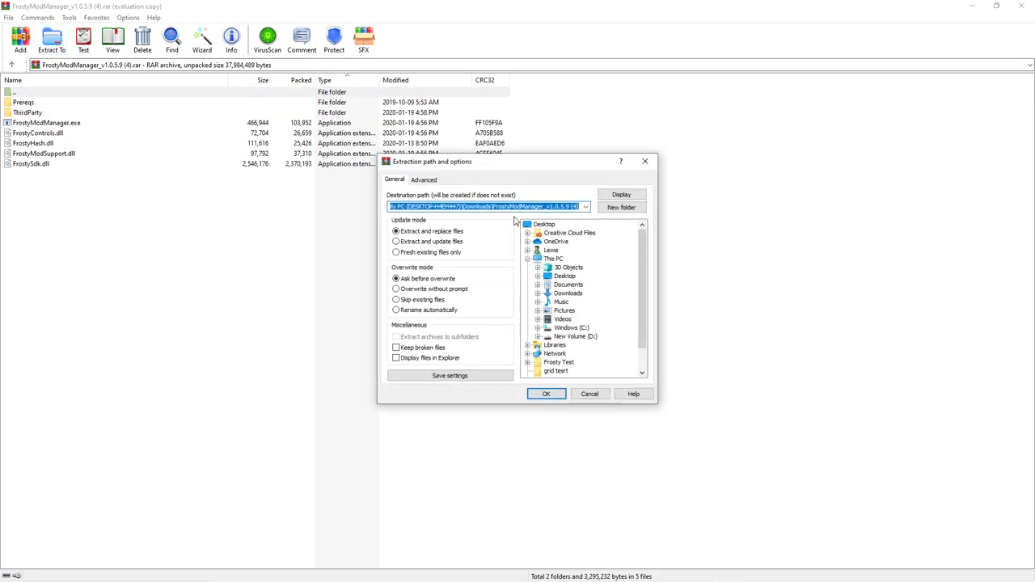
{"action": "left_click", "coordinate": [585, 207]}
{"action": "left_click", "coordinate": [585, 207]}
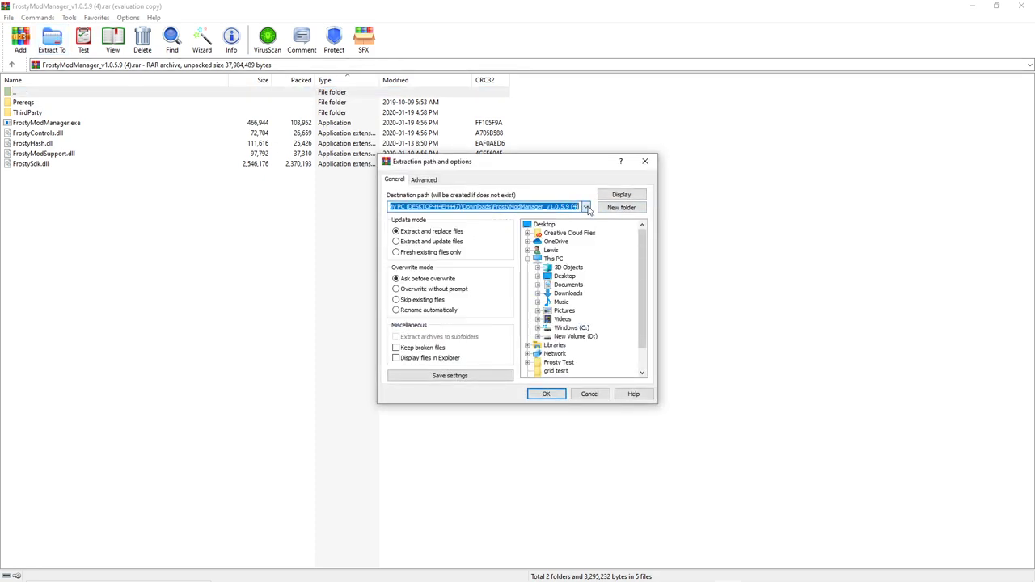
{"action": "left_click", "coordinate": [566, 276]}
{"action": "left_click", "coordinate": [543, 395]}
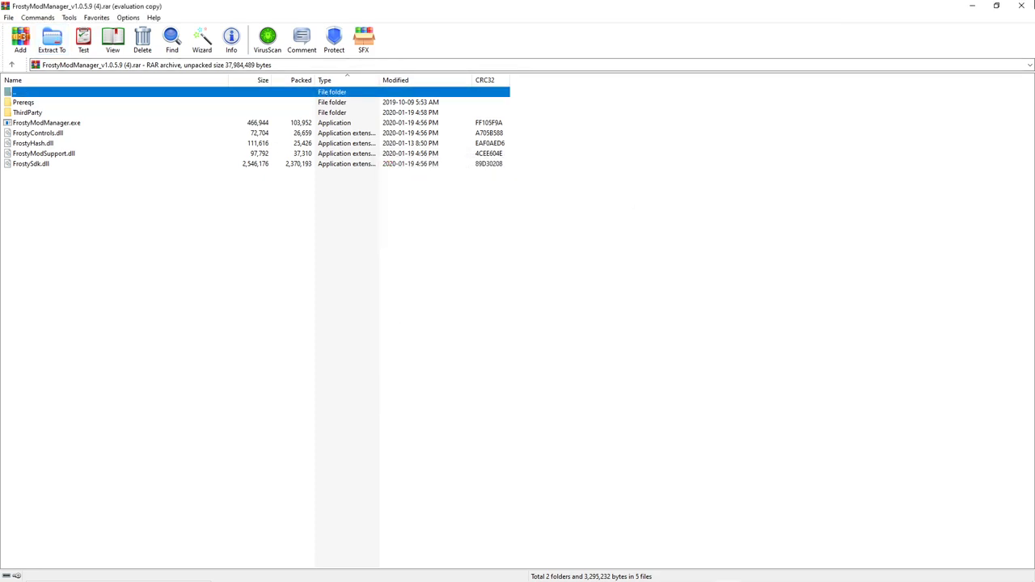
Switch to File Explorer, go to the Downloads folder and reopen the FrostyModManager_v1.0.5.9 archive.
{"action": "key", "text": "alt+Tab"}
{"action": "key", "text": "alt+Tab"}
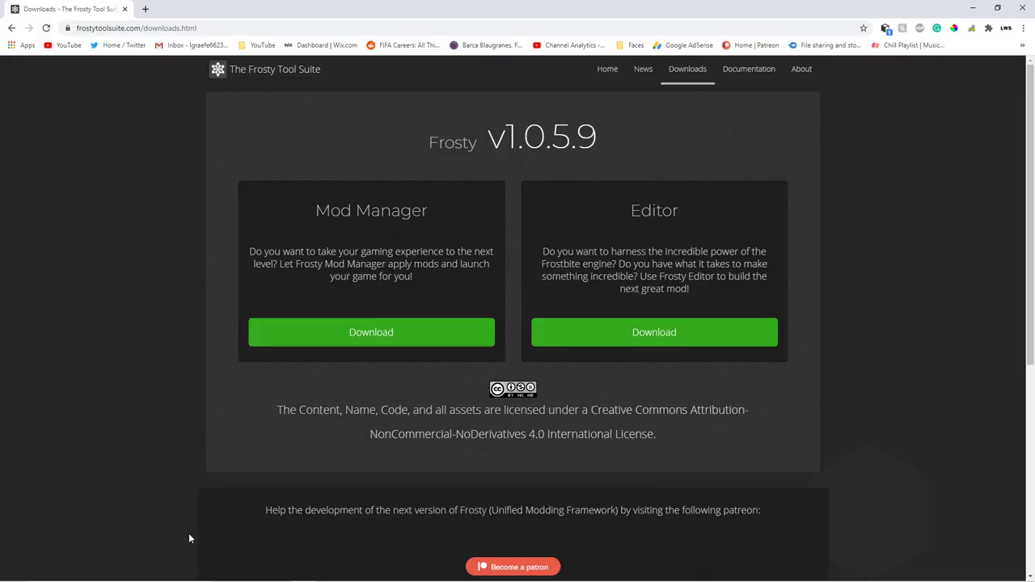
{"action": "key", "text": "alt+Tab"}
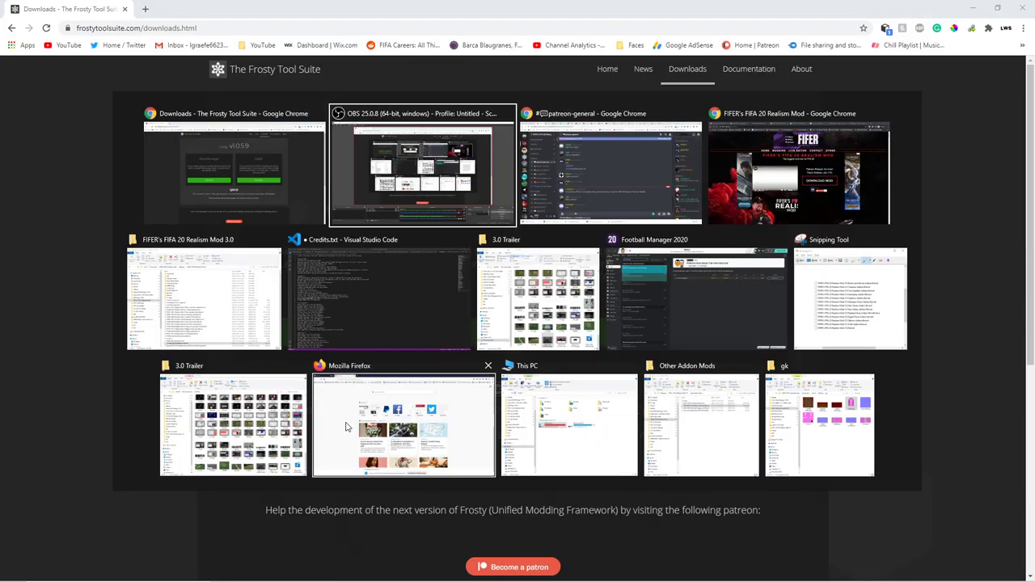
{"action": "left_click", "coordinate": [508, 431]}
{"action": "left_click", "coordinate": [404, 415]}
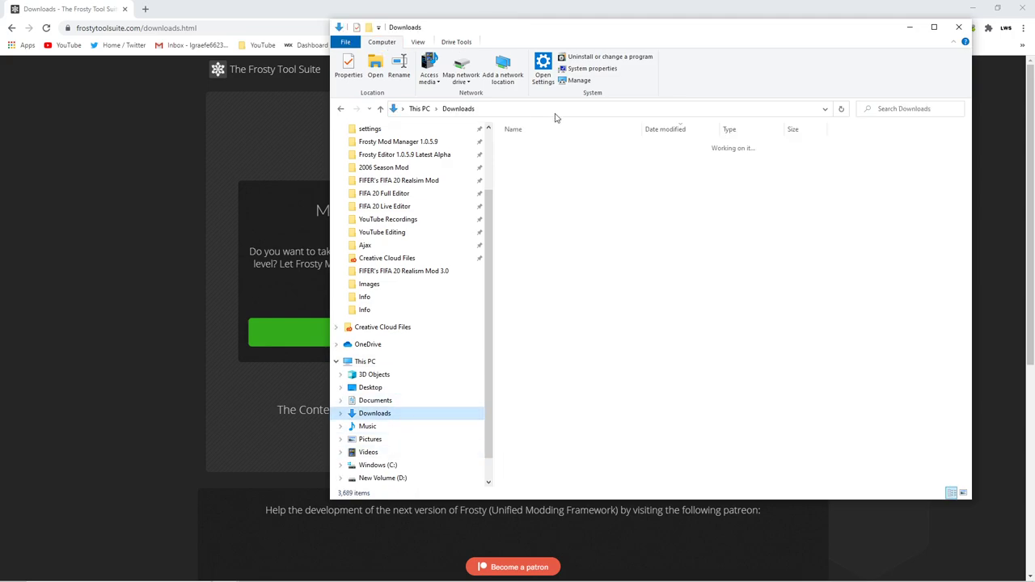
{"action": "double_click", "coordinate": [555, 156]}
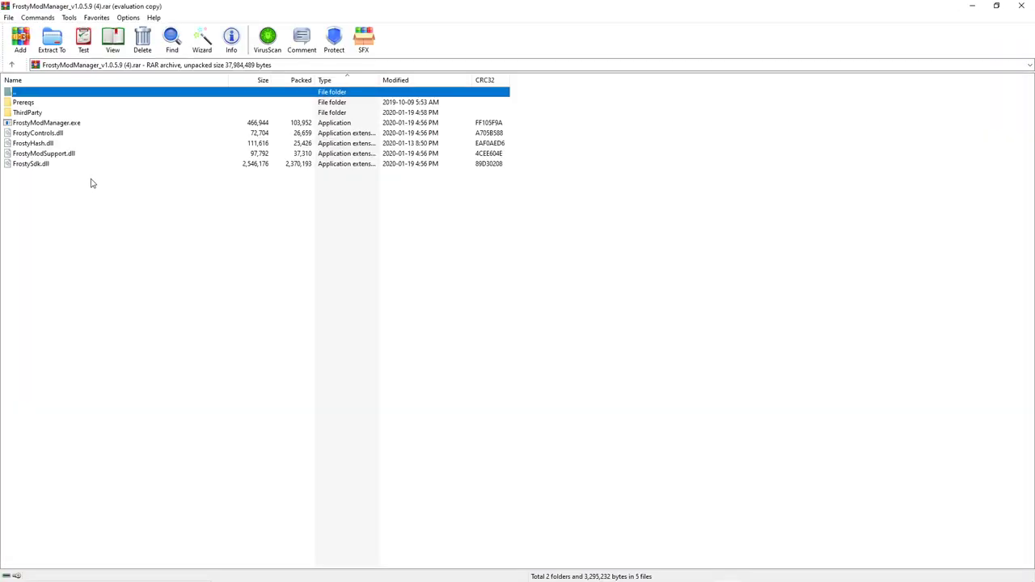
Extract all files of the archive to a Frosty Mod Manager folder on the Desktop, then close WinRAR.
{"action": "left_click", "coordinate": [35, 143]}
{"action": "key", "text": "ctrl+a"}
{"action": "left_click", "coordinate": [51, 40]}
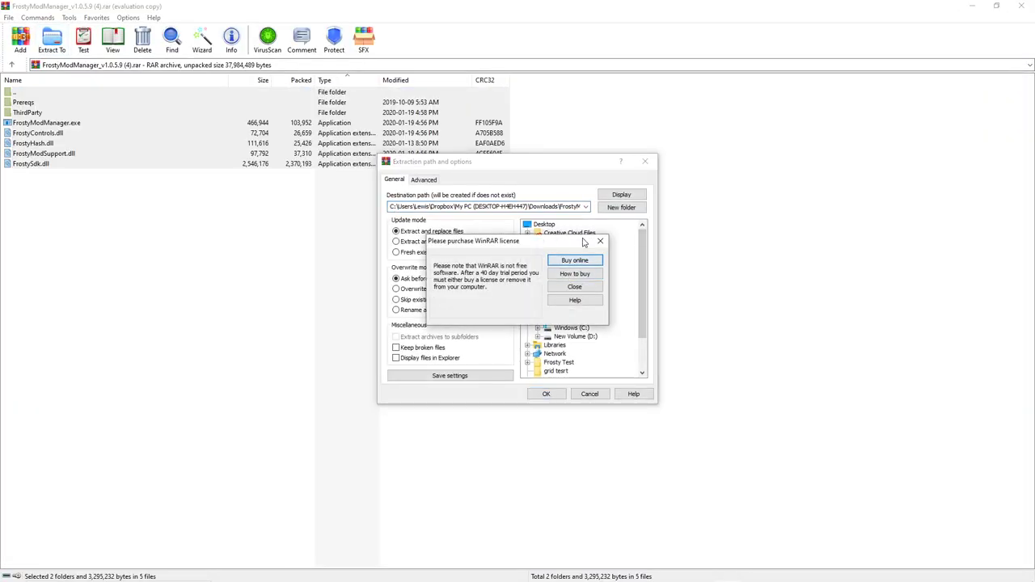
{"action": "left_click", "coordinate": [574, 286]}
{"action": "left_click", "coordinate": [568, 284]}
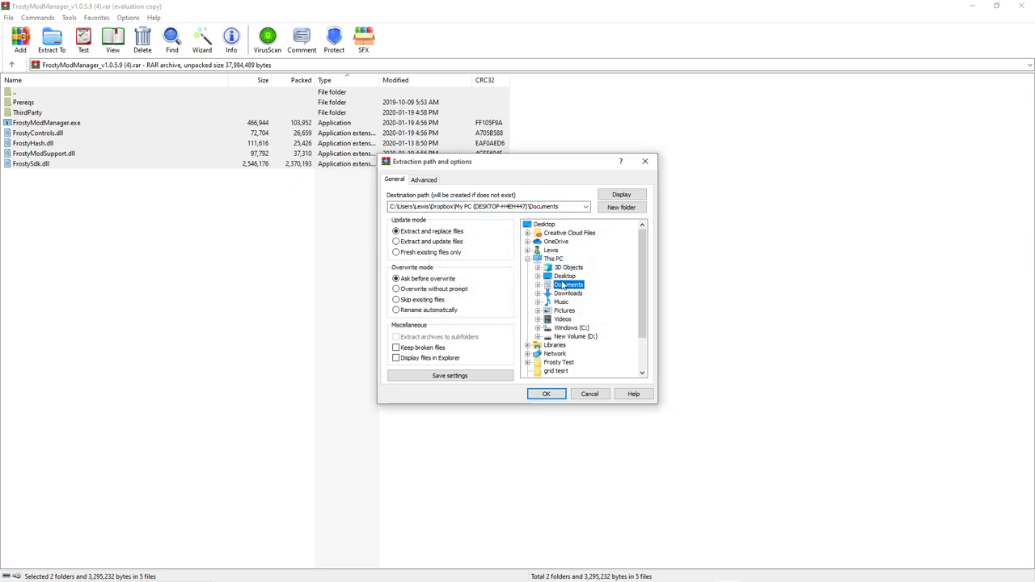
{"action": "left_click", "coordinate": [565, 275]}
{"action": "left_click", "coordinate": [558, 206]}
{"action": "left_click", "coordinate": [558, 206]}
{"action": "type", "text": "\\Frosty Mod Manager"}
{"action": "key", "text": "Return"}
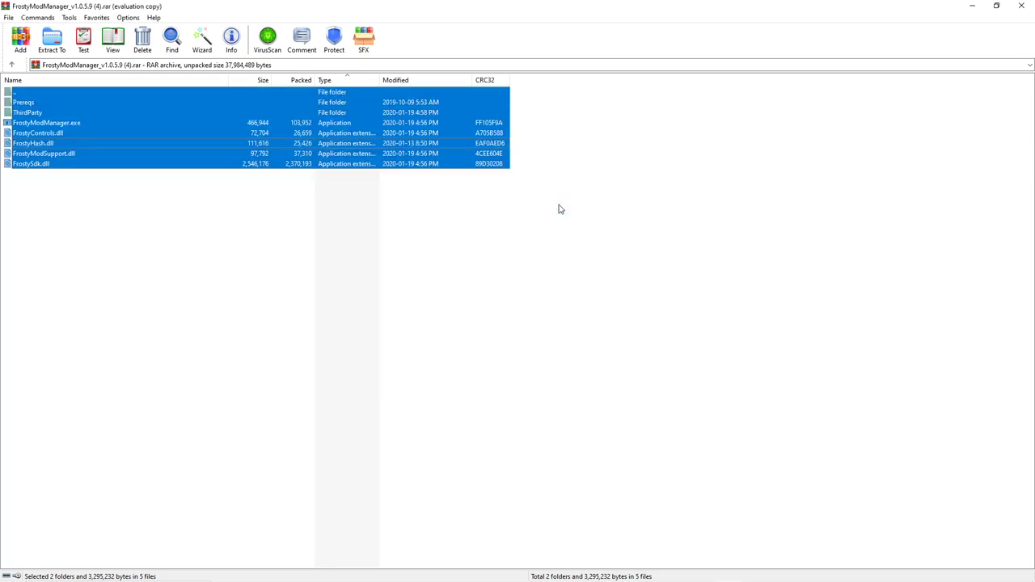
{"action": "left_click", "coordinate": [1021, 6]}
Go to the Desktop in File Explorer and open the Frosty Mod Manager folder.
{"action": "key", "text": "alt+Tab"}
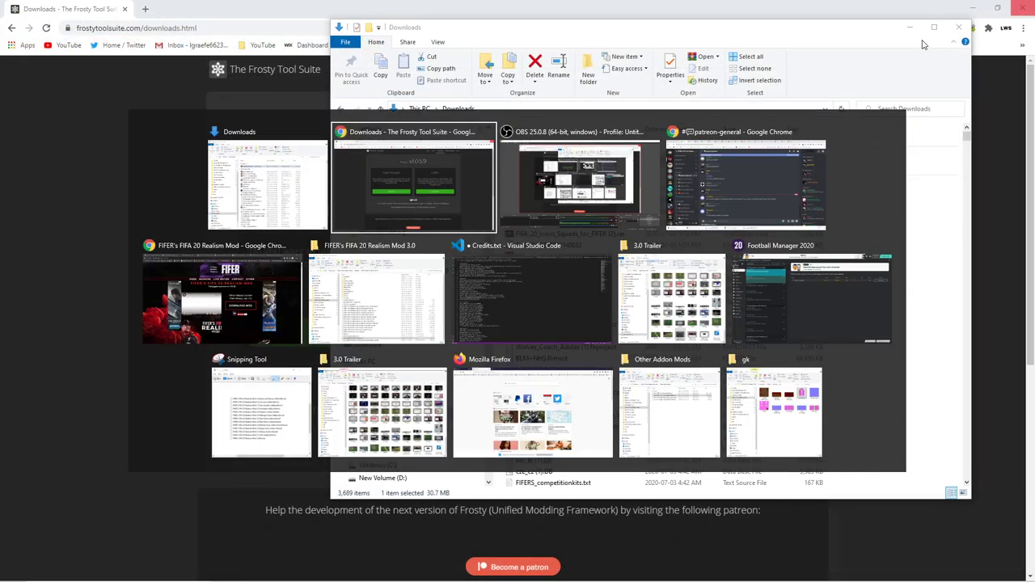
{"action": "left_click", "coordinate": [371, 387]}
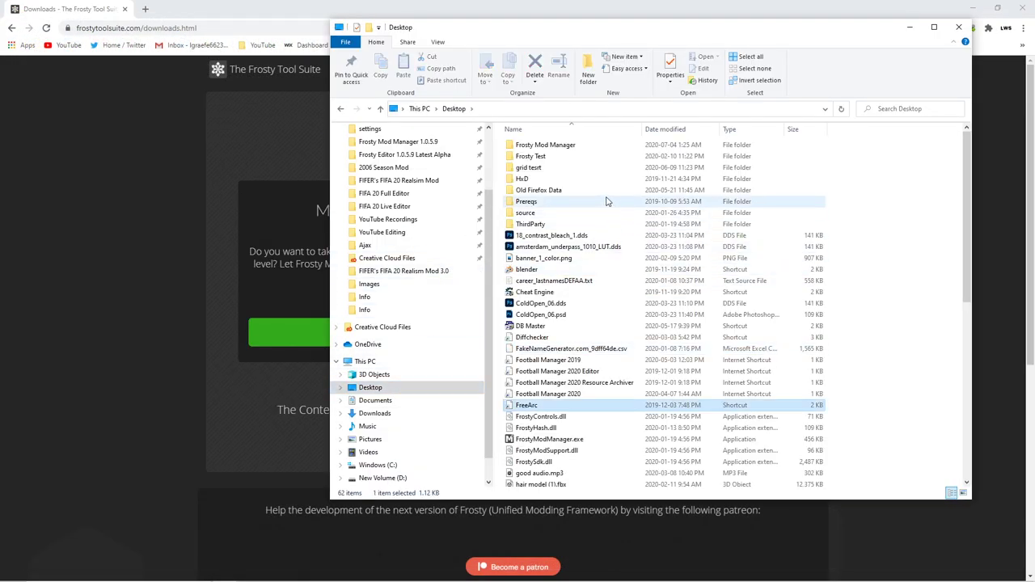
{"action": "double_click", "coordinate": [558, 145]}
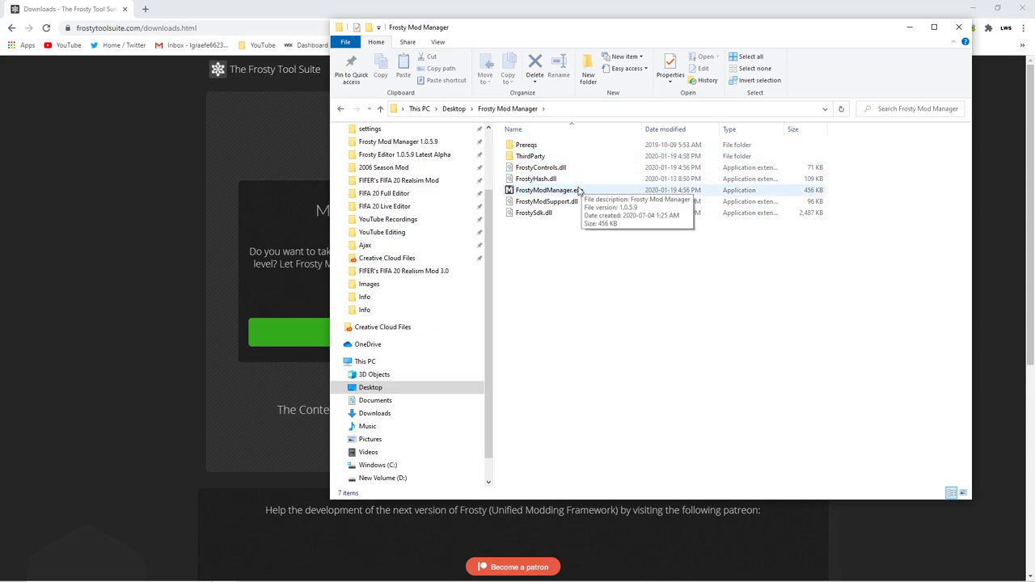
Change the compatibility settings of FrostyModManager.exe in its file properties, then launch Frosty Mod Manager.
{"action": "left_click", "coordinate": [566, 194]}
{"action": "right_click", "coordinate": [565, 193]}
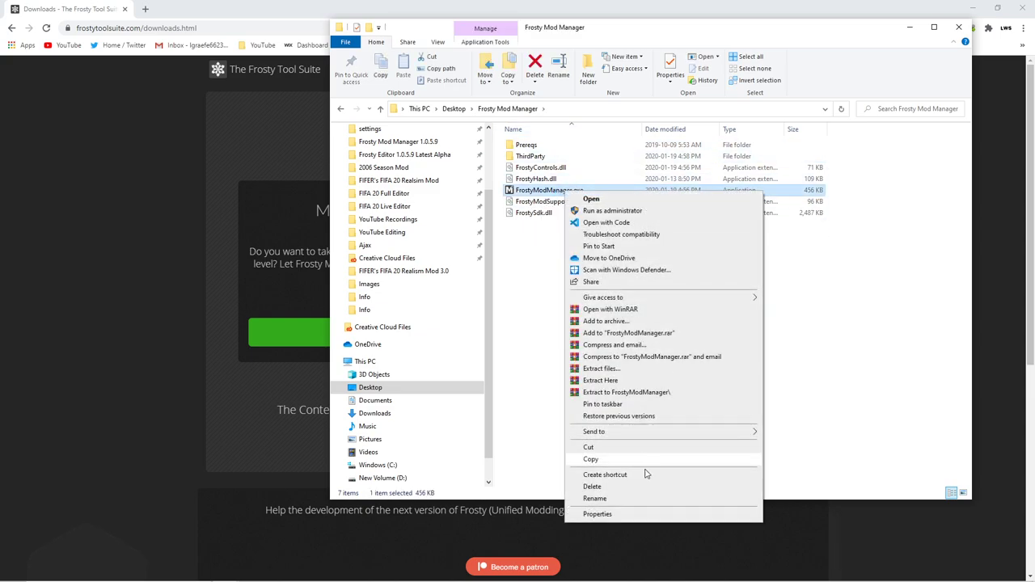
{"action": "left_click", "coordinate": [624, 515]}
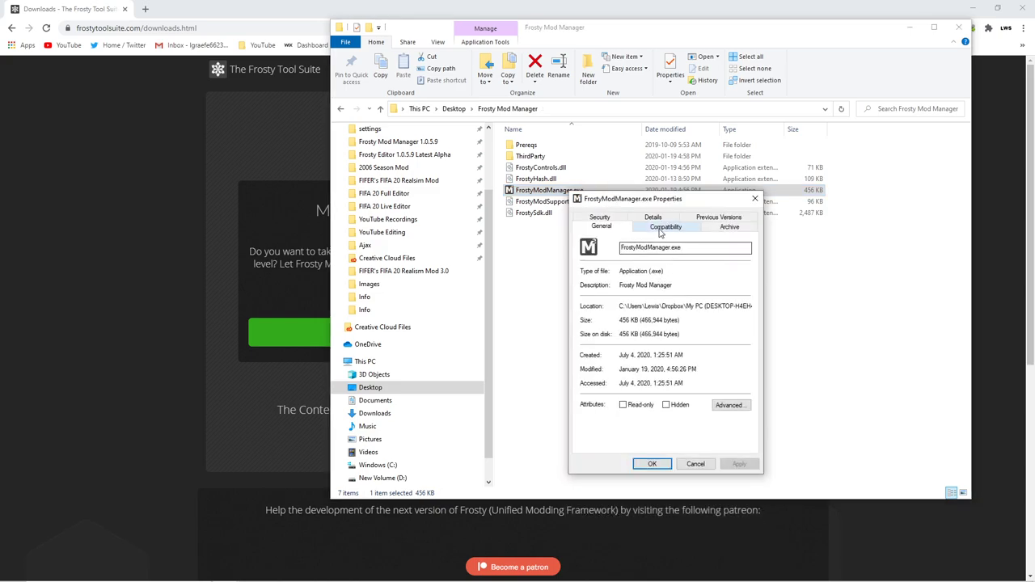
{"action": "left_click", "coordinate": [665, 226]}
{"action": "left_click", "coordinate": [635, 397]}
{"action": "left_click", "coordinate": [652, 464]}
{"action": "double_click", "coordinate": [580, 192]}
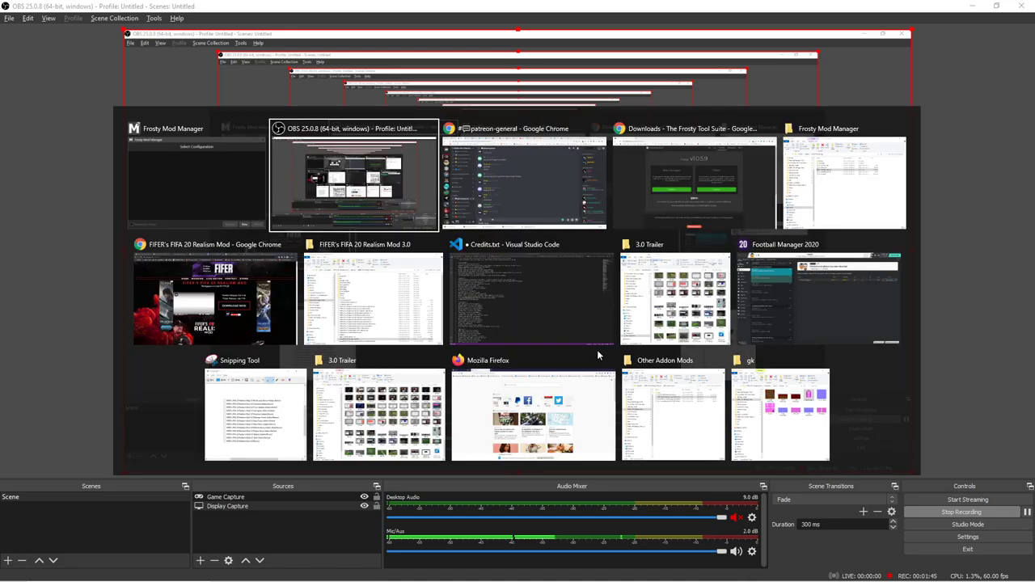
Switch to the Frosty Mod Manager configuration window, with the realism mod web page behind it.
{"action": "key", "text": "alt+Tab"}
{"action": "key", "text": "alt+Tab"}
{"action": "key", "text": "alt+Tab"}
{"action": "left_click", "coordinate": [234, 279]}
{"action": "key", "text": "alt+Tab"}
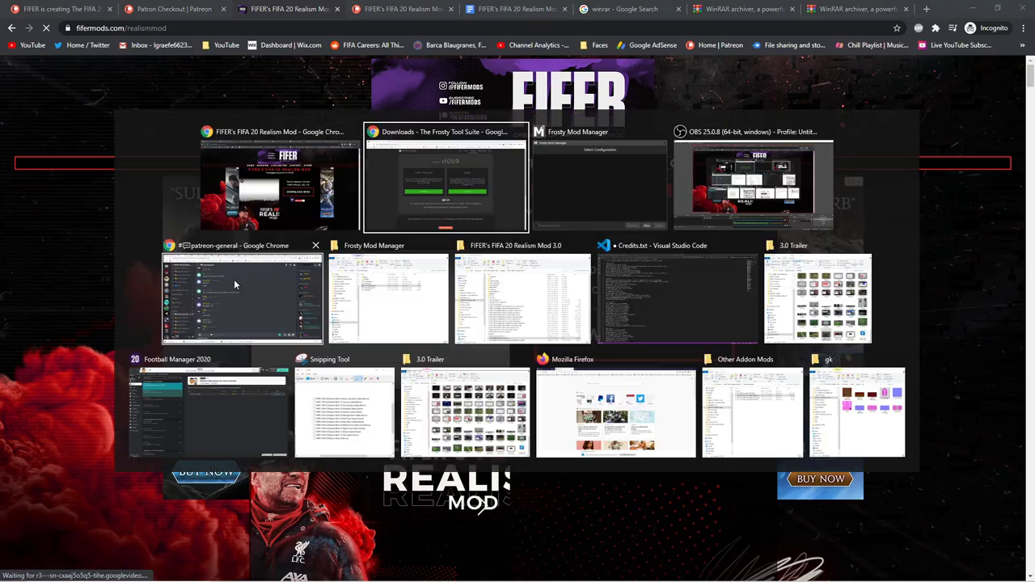
{"action": "key", "text": "alt+Tab"}
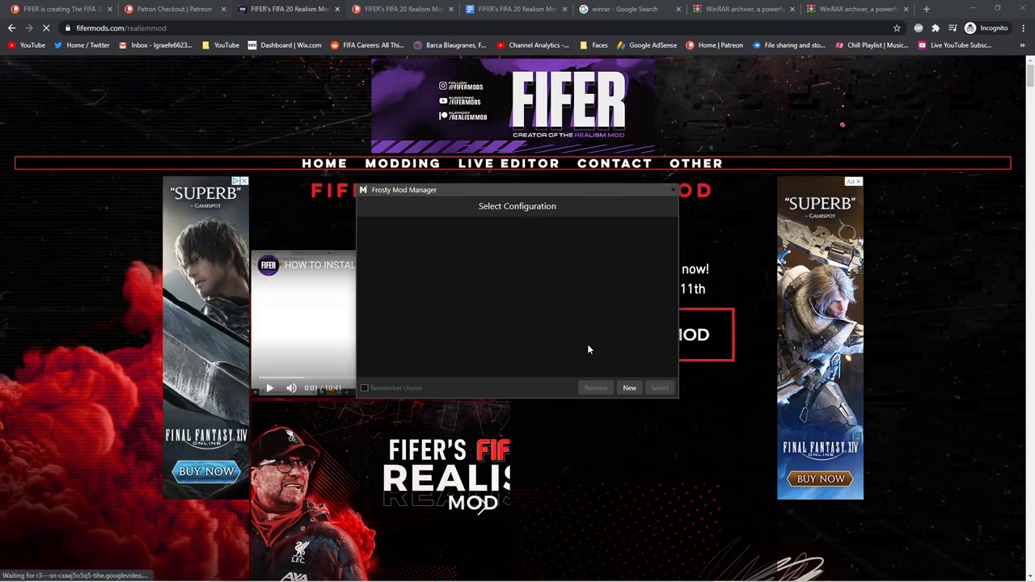
Create a new configuration from FIFA20.exe in the Origin Games FIFA 20 folder and load it.
{"action": "left_click", "coordinate": [629, 388]}
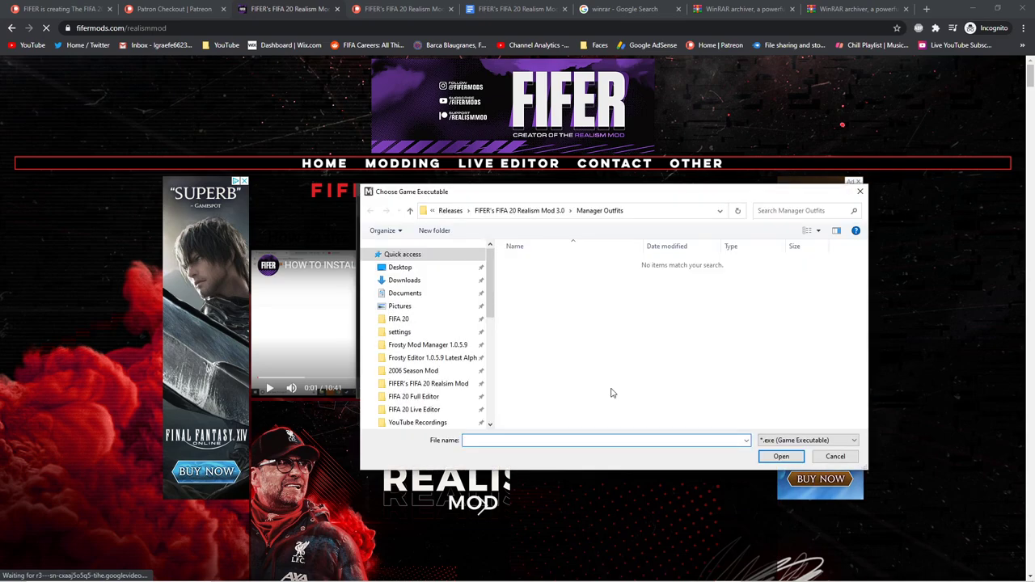
{"action": "left_click", "coordinate": [396, 318]}
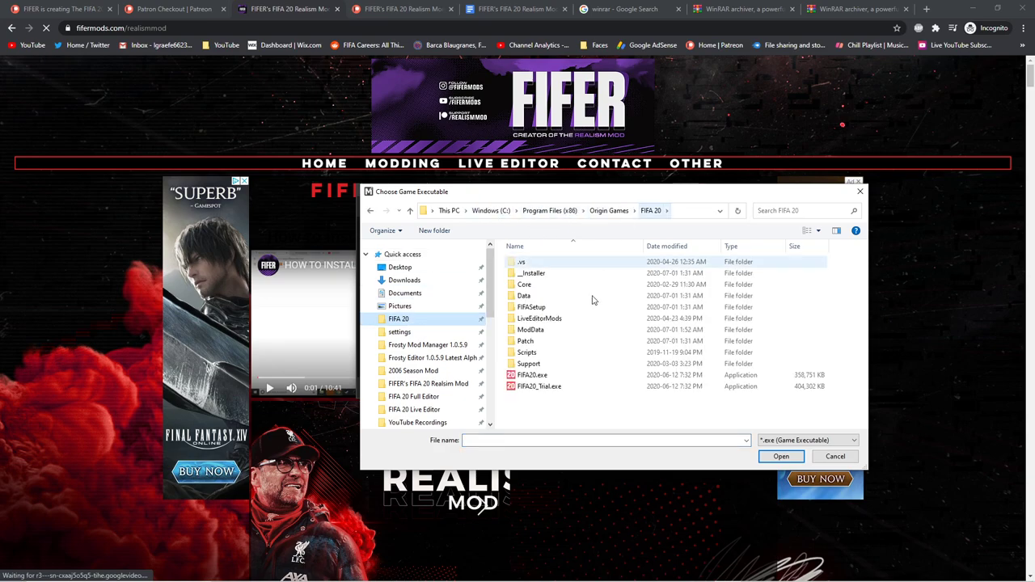
{"action": "left_click", "coordinate": [537, 376]}
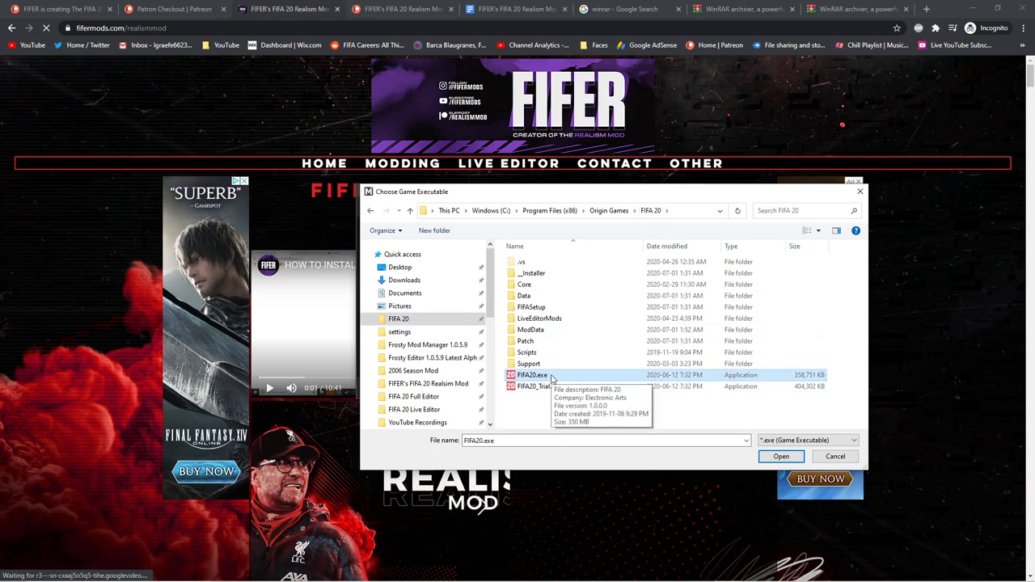
{"action": "double_click", "coordinate": [551, 376]}
{"action": "left_click", "coordinate": [516, 234]}
{"action": "left_click", "coordinate": [660, 388]}
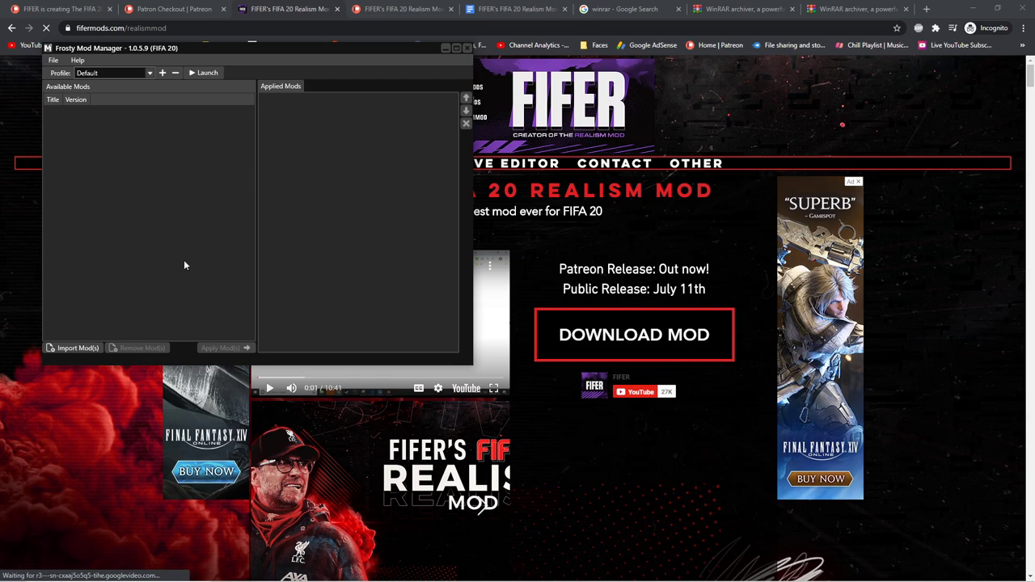
Start a mod import and browse to the FIFER's FIFA 20 Realism Mod 3.0 folder inside Releases.
{"action": "left_click", "coordinate": [77, 348]}
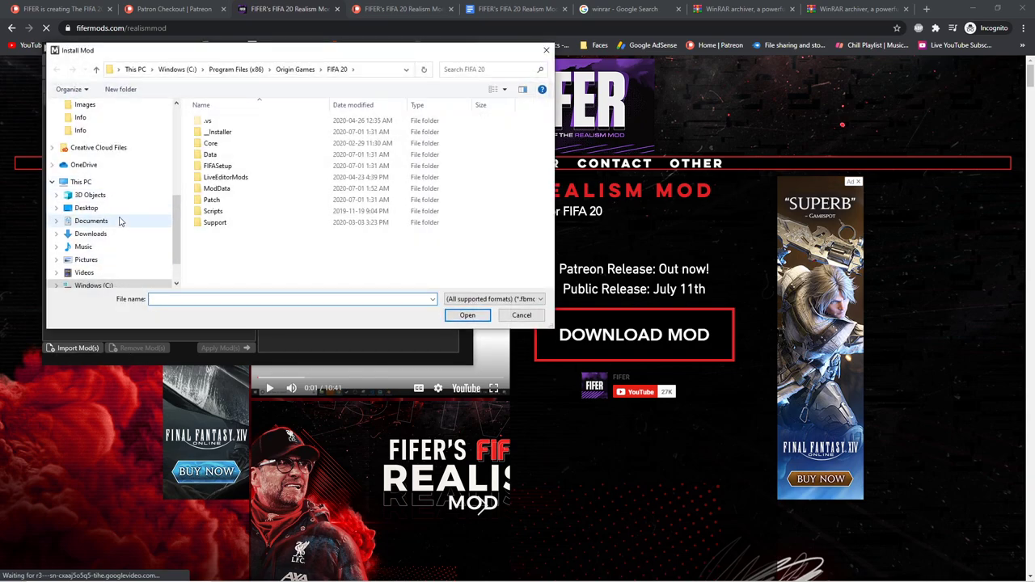
{"action": "scroll", "coordinate": [118, 225], "scroll_direction": "up", "scroll_amount": 3}
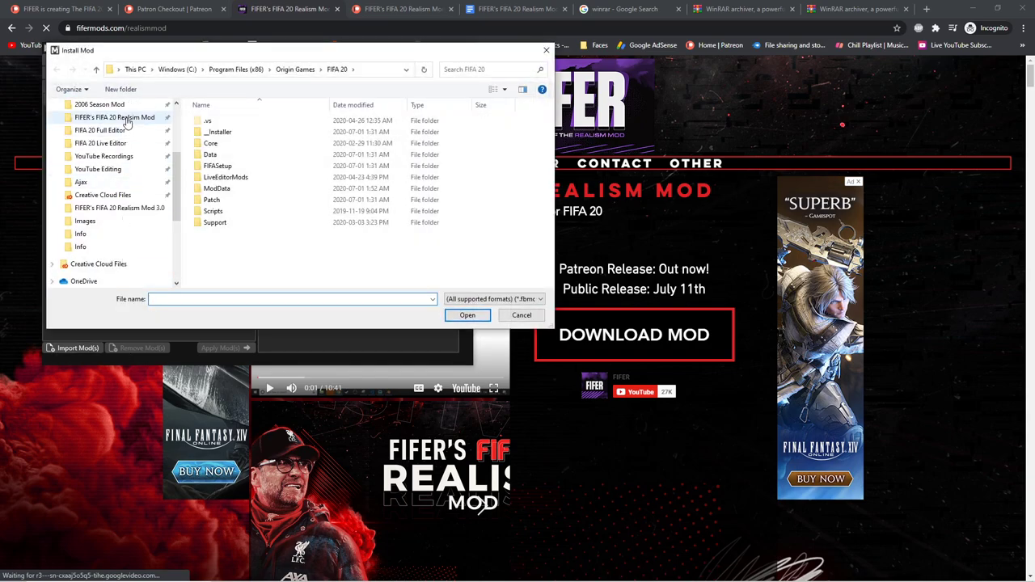
{"action": "left_click", "coordinate": [122, 118]}
{"action": "scroll", "coordinate": [272, 254], "scroll_direction": "down", "scroll_amount": 3}
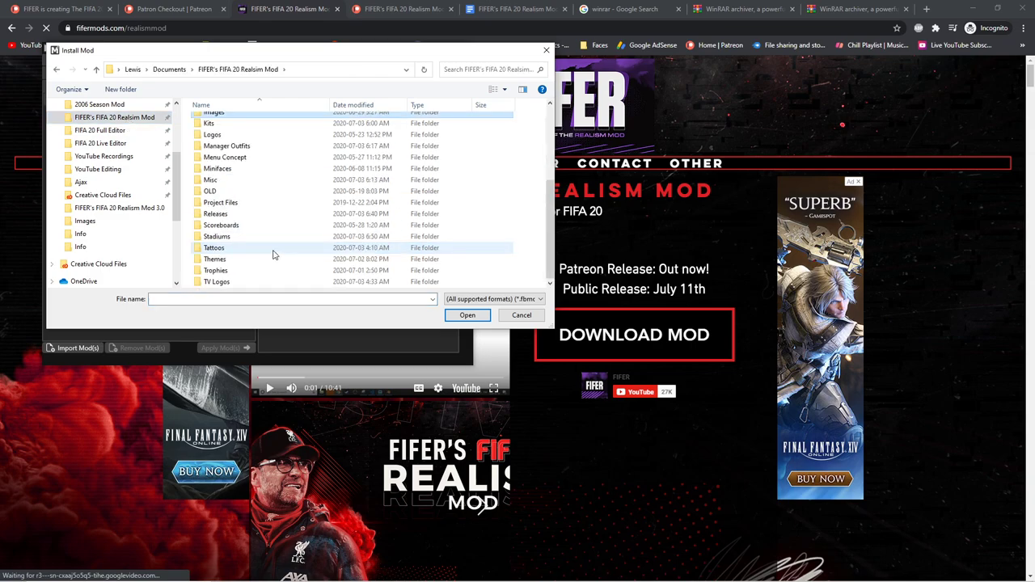
{"action": "double_click", "coordinate": [234, 222]}
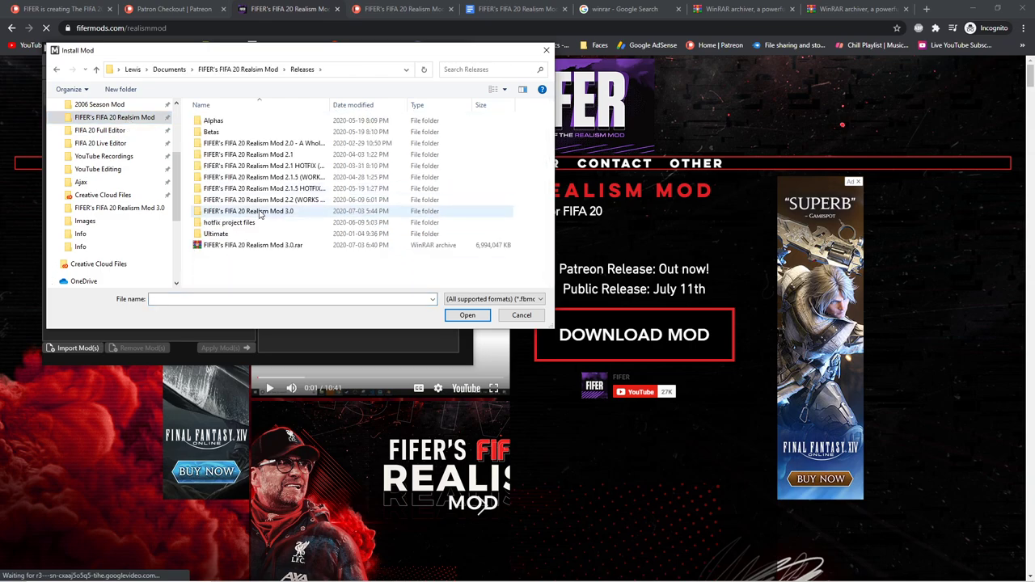
{"action": "double_click", "coordinate": [260, 212]}
{"action": "scroll", "coordinate": [260, 214], "scroll_direction": "down", "scroll_amount": 3}
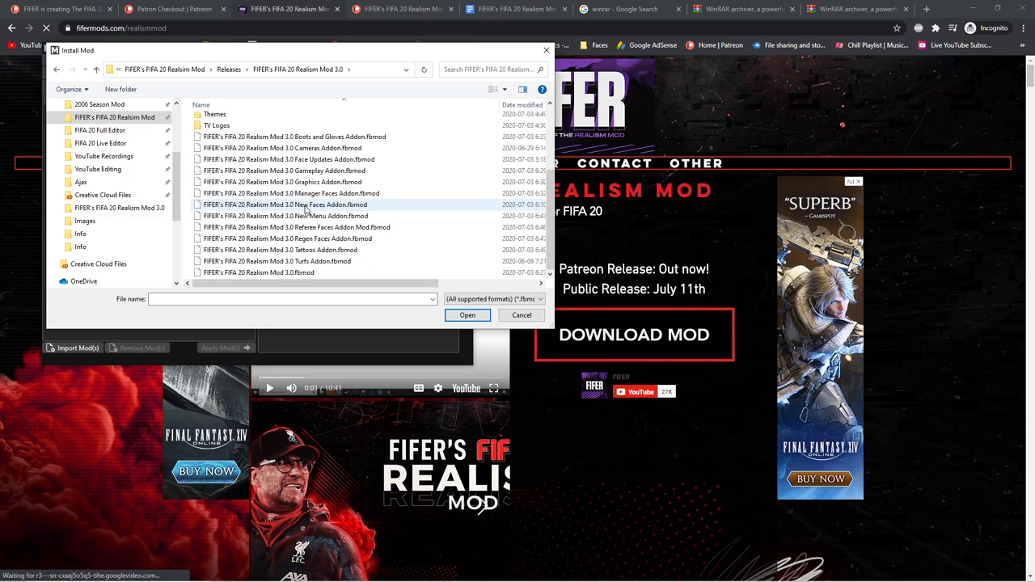
Import all the .fbmod files from Boots and Gloves Addon through the main FIFER's FIFA 20 Realism Mod 3.0 file.
{"action": "scroll", "coordinate": [262, 248], "scroll_direction": "up", "scroll_amount": 3}
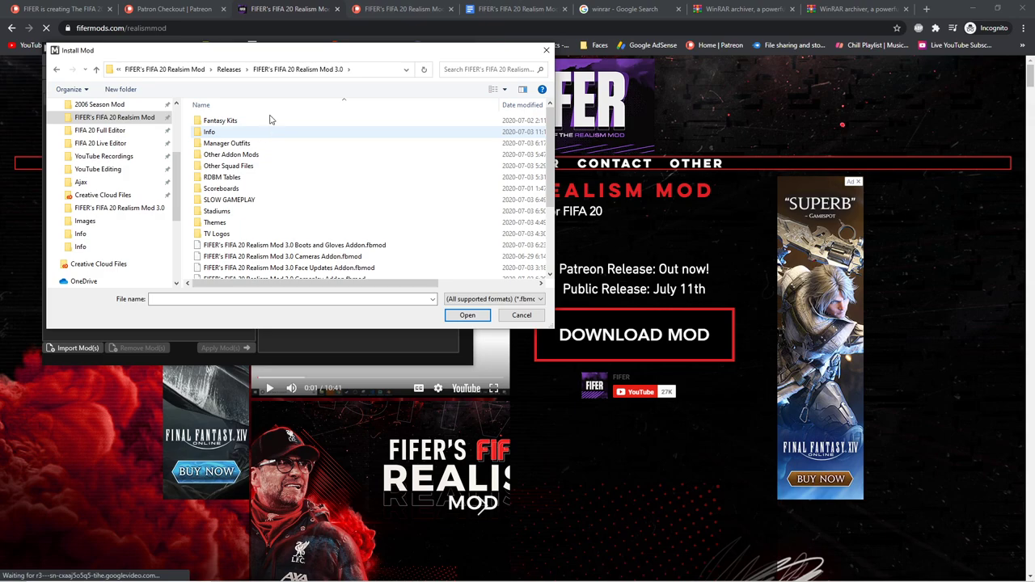
{"action": "scroll", "coordinate": [350, 162], "scroll_direction": "down", "scroll_amount": 3}
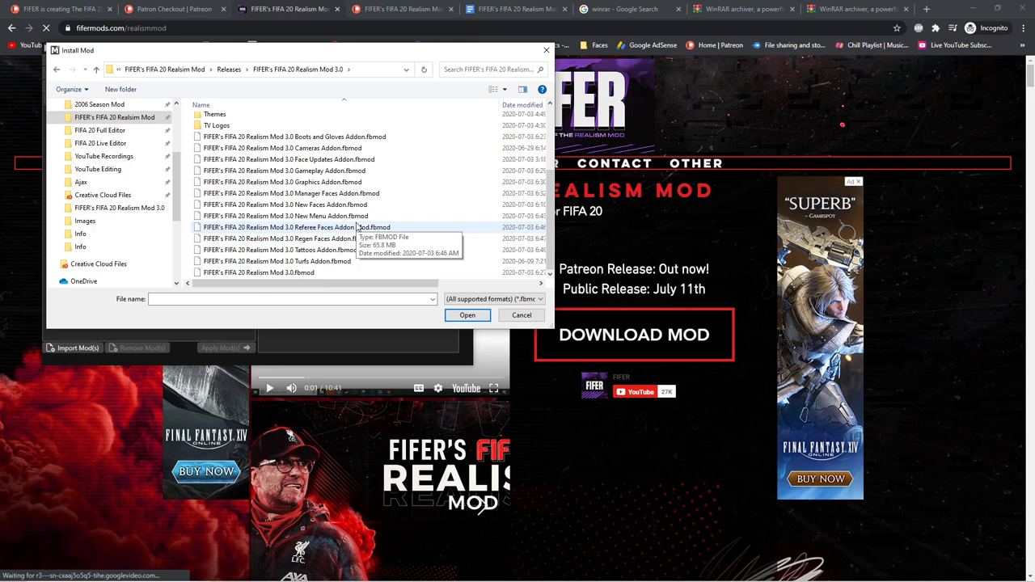
{"action": "scroll", "coordinate": [376, 223], "scroll_direction": "up", "scroll_amount": 3}
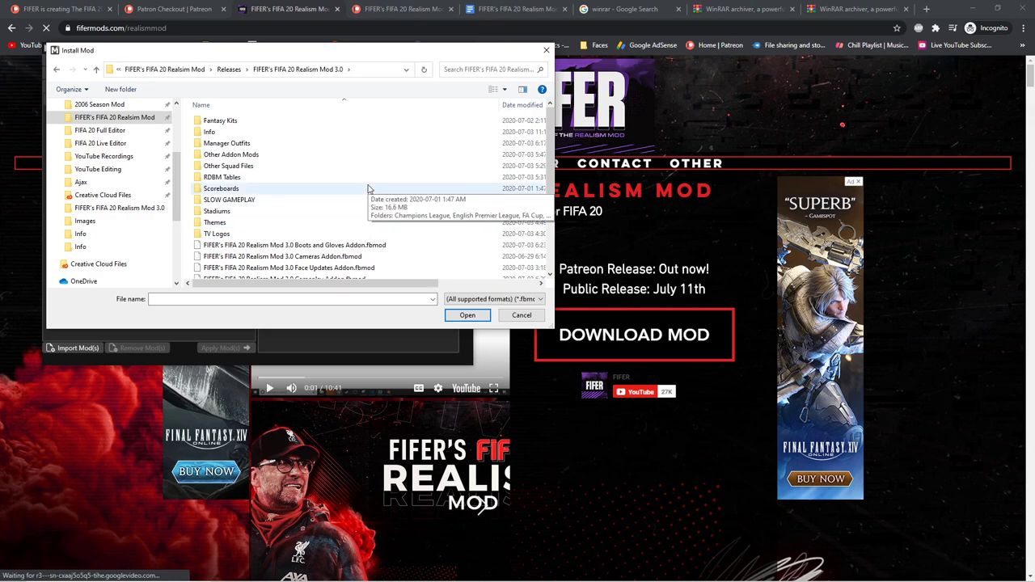
{"action": "scroll", "coordinate": [368, 188], "scroll_direction": "down", "scroll_amount": 3}
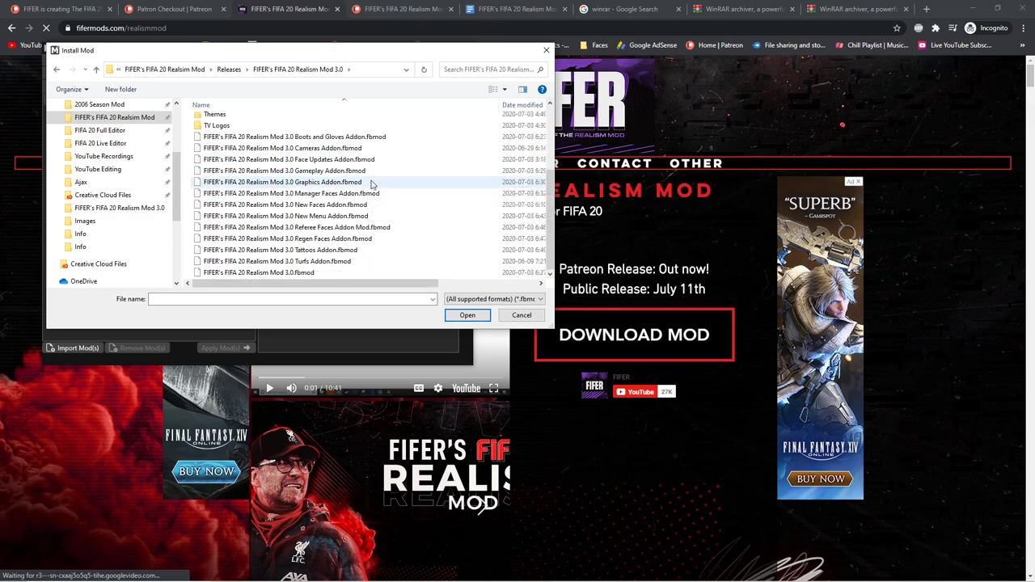
{"action": "left_click", "coordinate": [370, 136]}
{"action": "left_click", "coordinate": [343, 275], "text": "shift"}
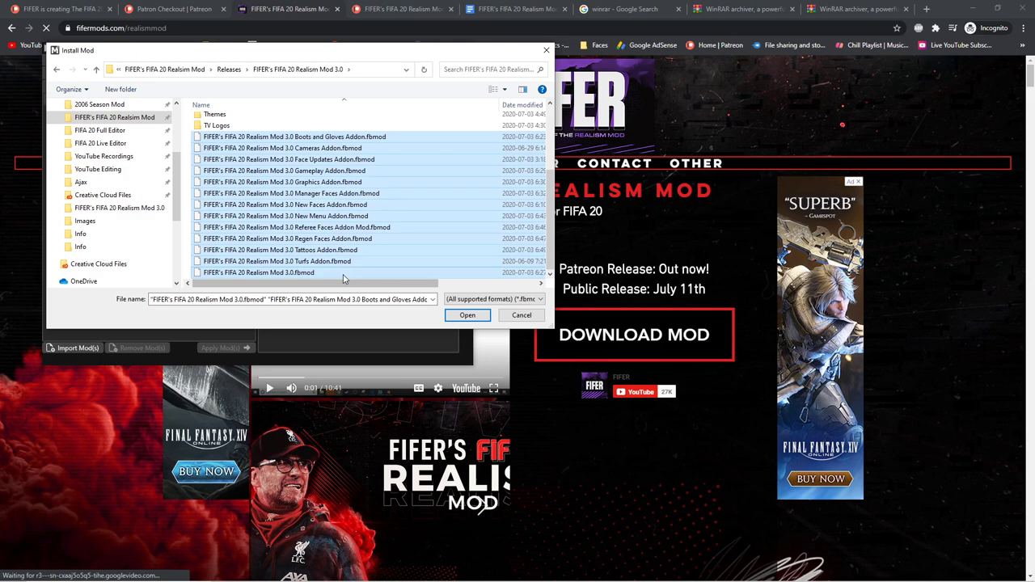
{"action": "left_click", "coordinate": [477, 318]}
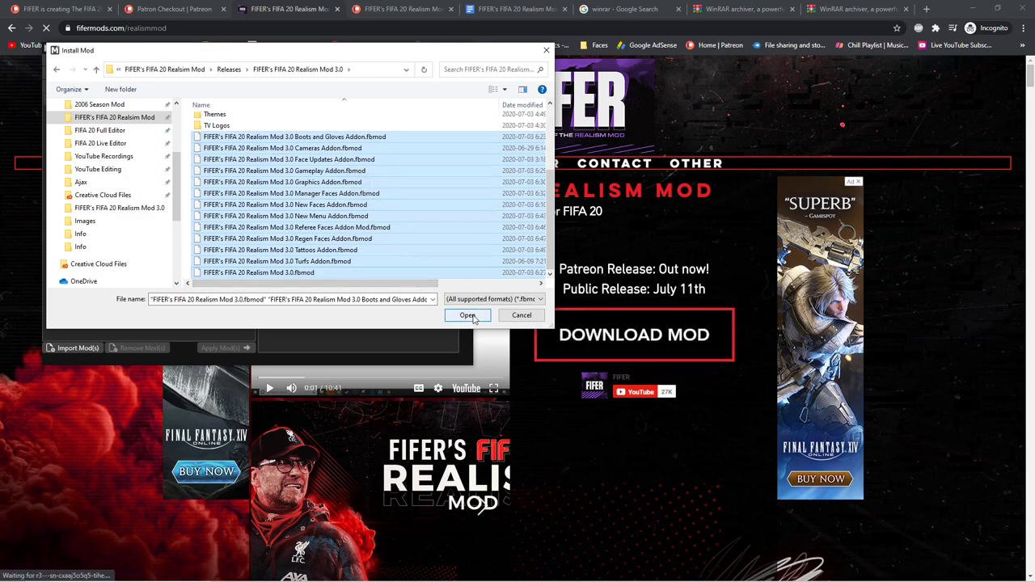
{"action": "left_click", "coordinate": [481, 316]}
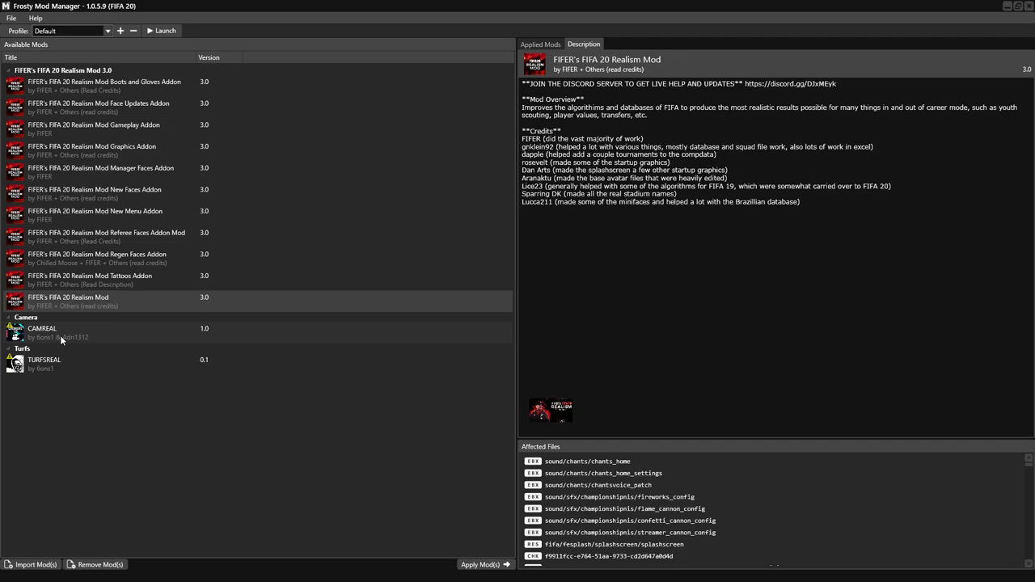
Apply the Boots and Gloves Addon and the Gameplay Addon to the Default profile.
{"action": "left_click", "coordinate": [259, 83]}
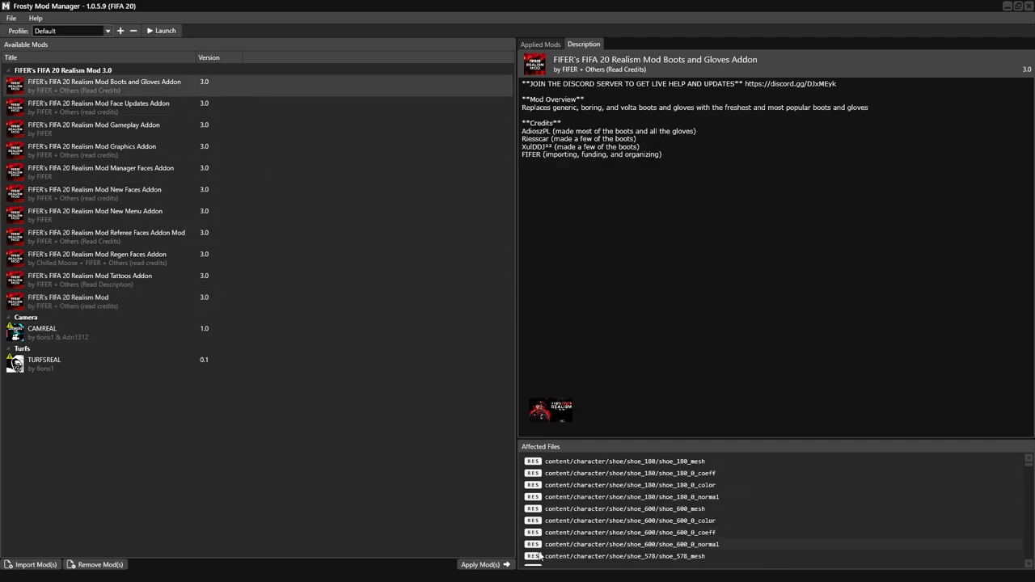
{"action": "left_click", "coordinate": [480, 564]}
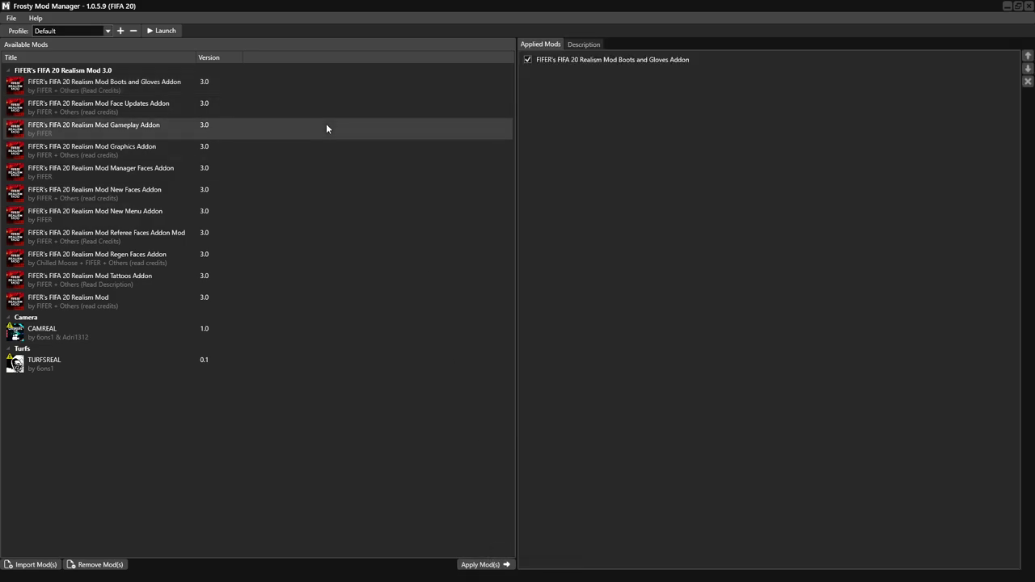
{"action": "key", "text": "alt+Tab"}
{"action": "key", "text": "Tab"}
{"action": "key", "text": "Tab"}
{"action": "key", "text": "Escape"}
{"action": "left_click", "coordinate": [480, 564]}
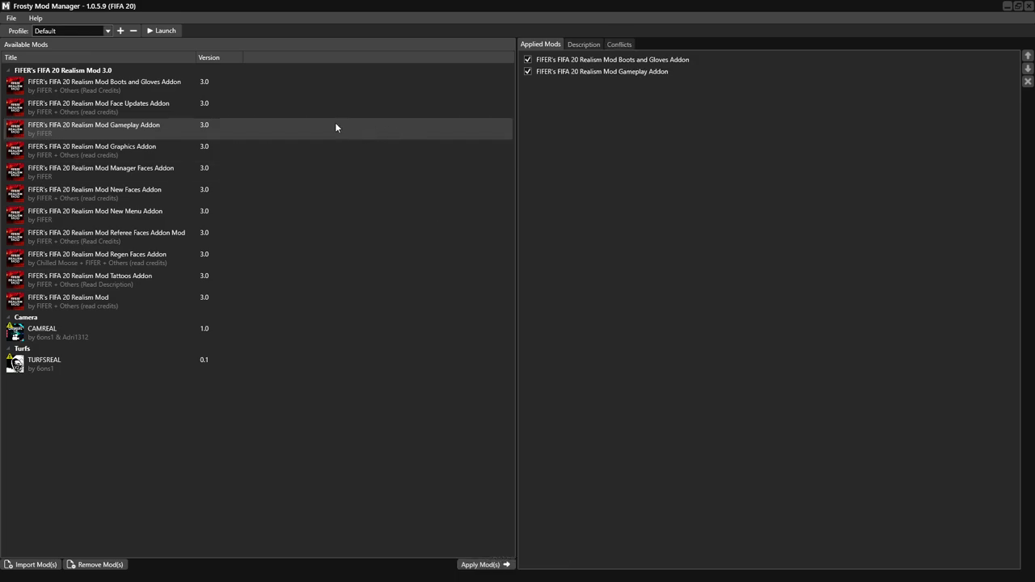
Apply the Face Updates, Graphics, Manager Faces, New Faces and New Menu addons.
{"action": "left_click", "coordinate": [337, 105]}
{"action": "left_click", "coordinate": [477, 565]}
{"action": "double_click", "coordinate": [358, 146]}
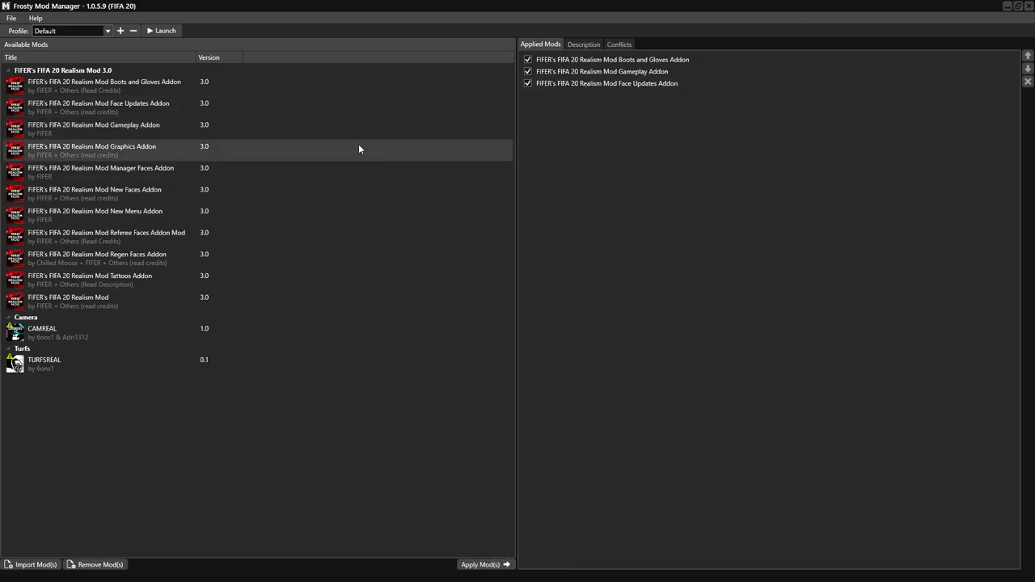
{"action": "double_click", "coordinate": [262, 175]}
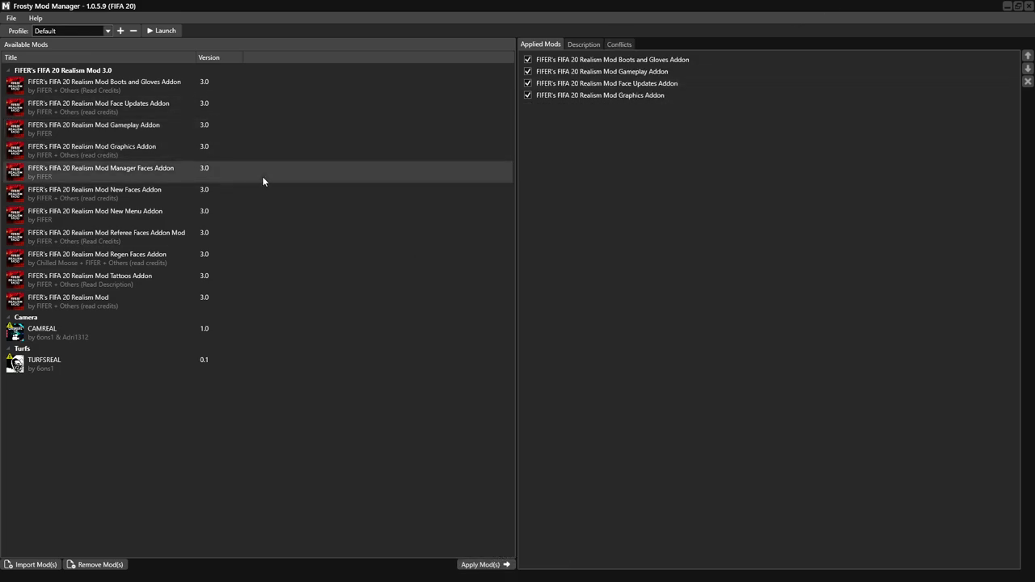
{"action": "double_click", "coordinate": [254, 195]}
{"action": "double_click", "coordinate": [254, 217]}
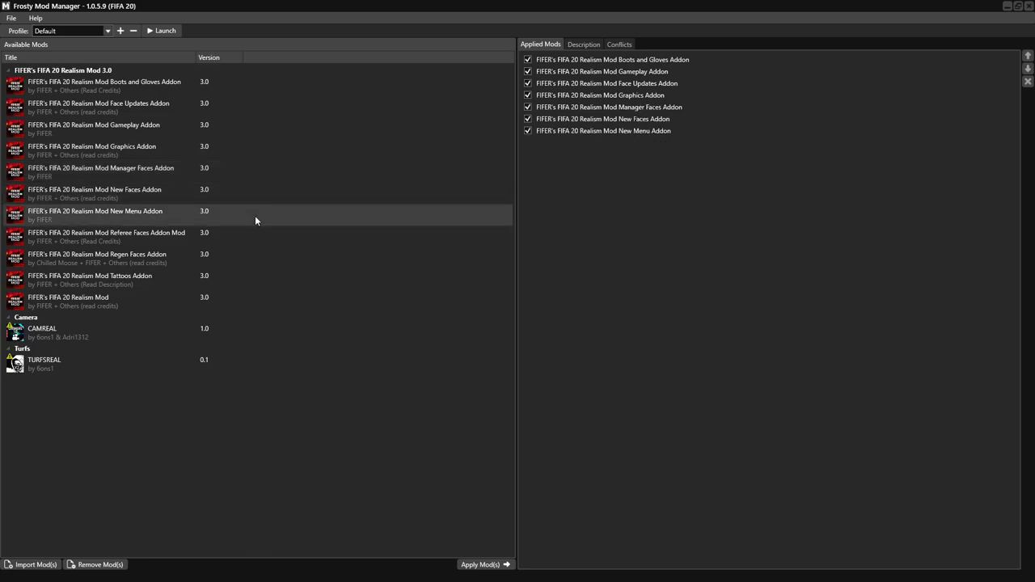
Apply the Referee Faces, Regen Faces and Tattoos addons, the main FIFER's FIFA 20 Realism Mod, CAMREAL and TURFSREAL.
{"action": "double_click", "coordinate": [254, 236]}
{"action": "double_click", "coordinate": [237, 260]}
{"action": "left_click", "coordinate": [241, 283]}
{"action": "double_click", "coordinate": [237, 298]}
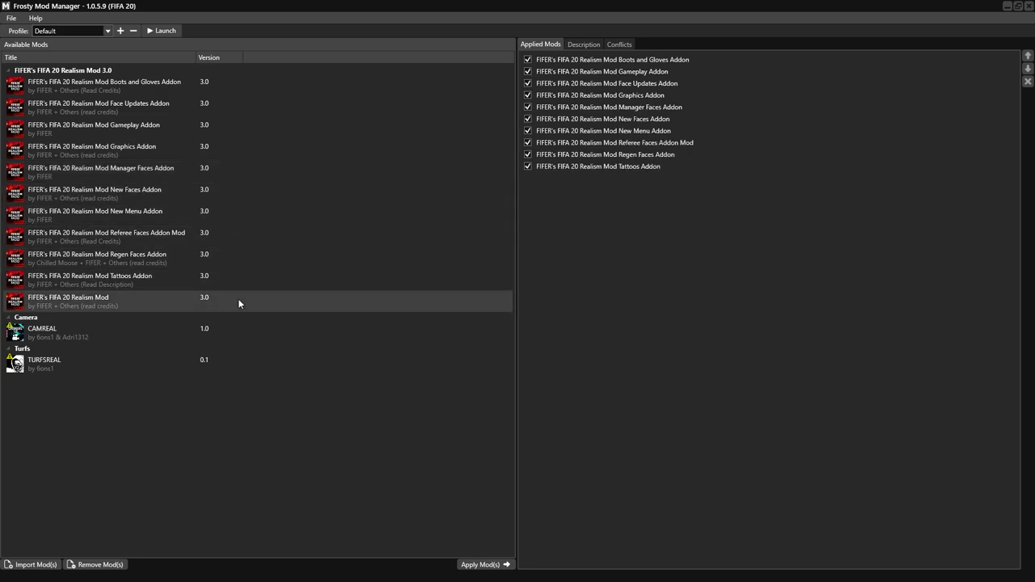
{"action": "double_click", "coordinate": [227, 330]}
{"action": "double_click", "coordinate": [224, 363]}
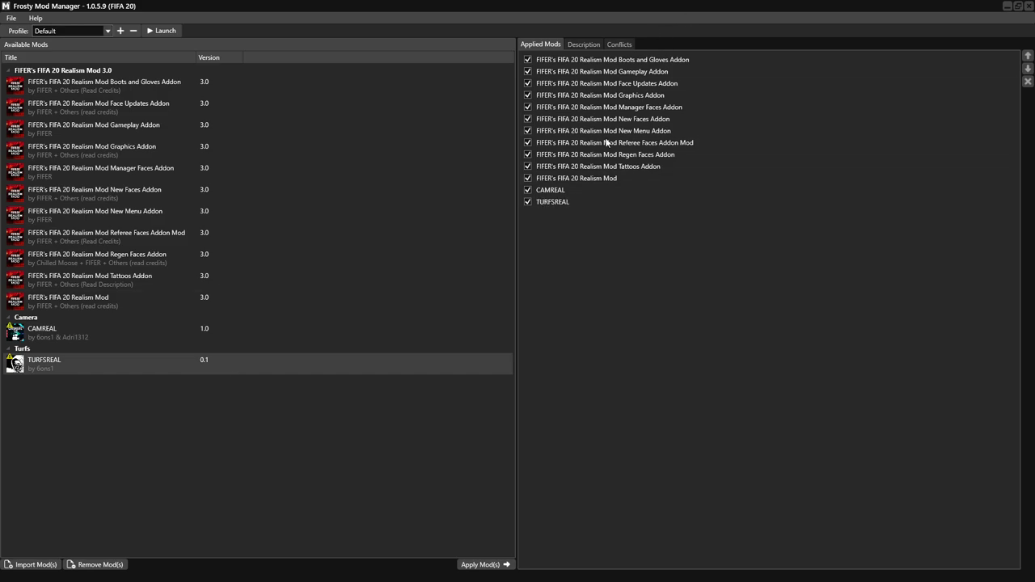
Import Arsenal Fantasy Kits Set #1 from the Premier League folder of Fantasy Kits and apply it.
{"action": "left_click", "coordinate": [36, 564]}
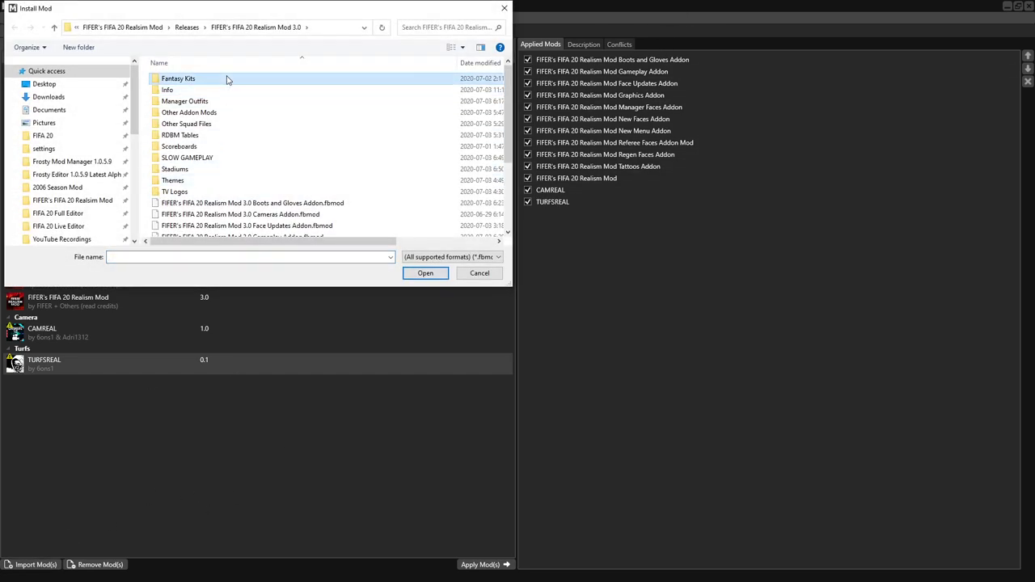
{"action": "double_click", "coordinate": [182, 78]}
{"action": "double_click", "coordinate": [206, 216]}
{"action": "double_click", "coordinate": [225, 79]}
{"action": "left_click", "coordinate": [481, 565]}
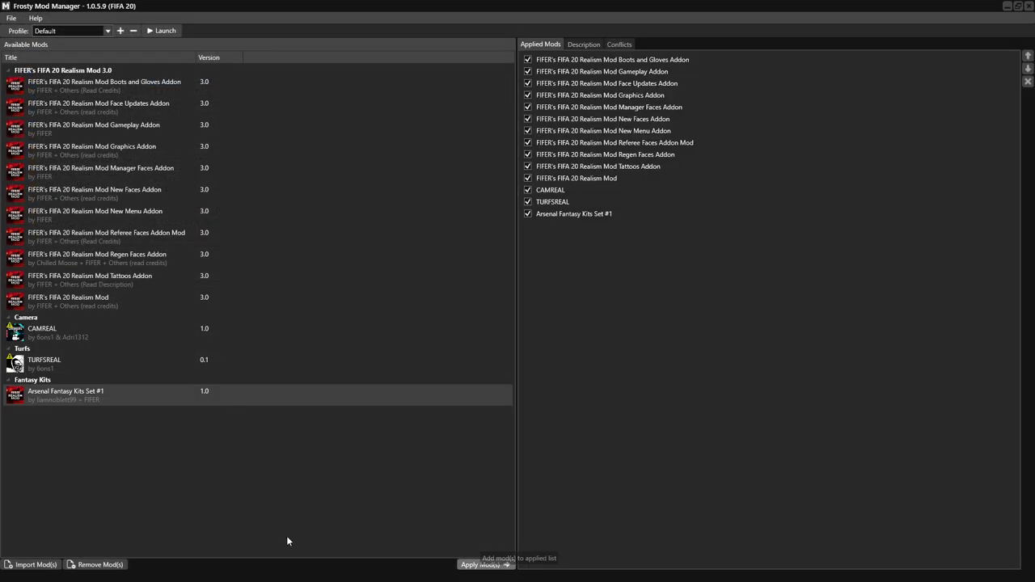
Import Arsenal Manager Outfits.fbmod from the Manager Outfits folder and apply it.
{"action": "left_click", "coordinate": [33, 564]}
{"action": "left_click", "coordinate": [242, 27]}
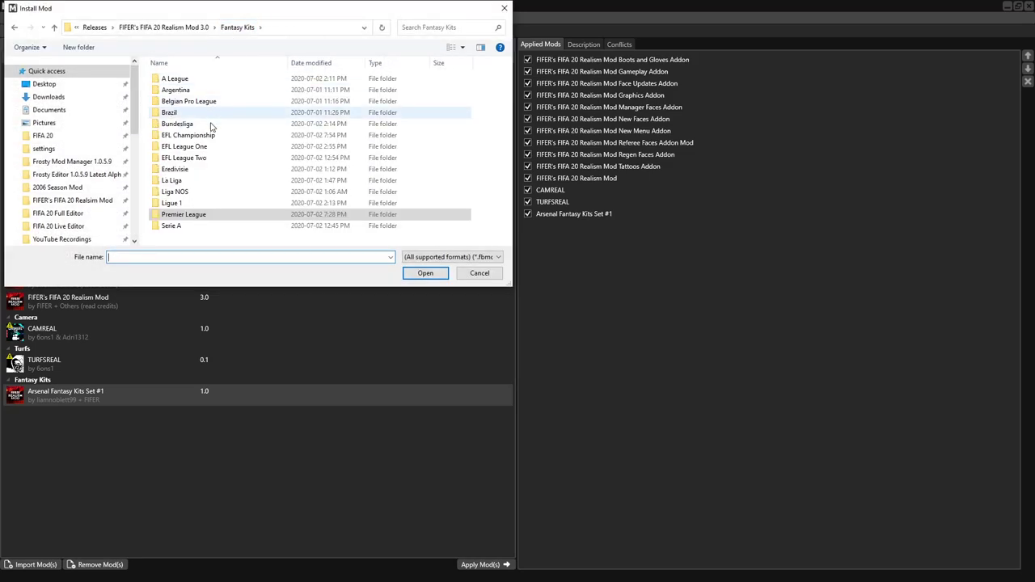
{"action": "left_click", "coordinate": [177, 28]}
{"action": "double_click", "coordinate": [206, 101]}
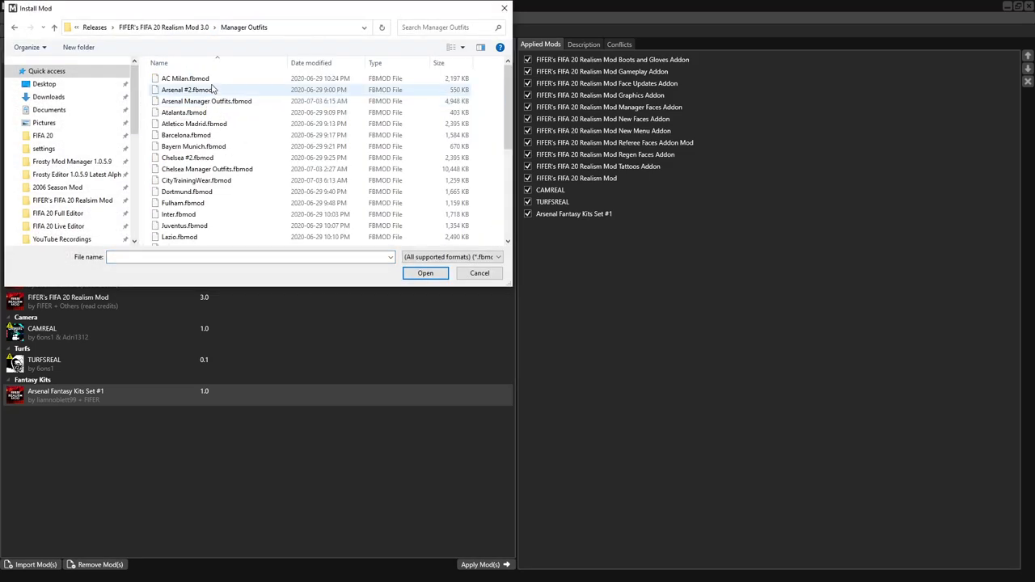
{"action": "double_click", "coordinate": [214, 101]}
{"action": "left_click", "coordinate": [476, 565]}
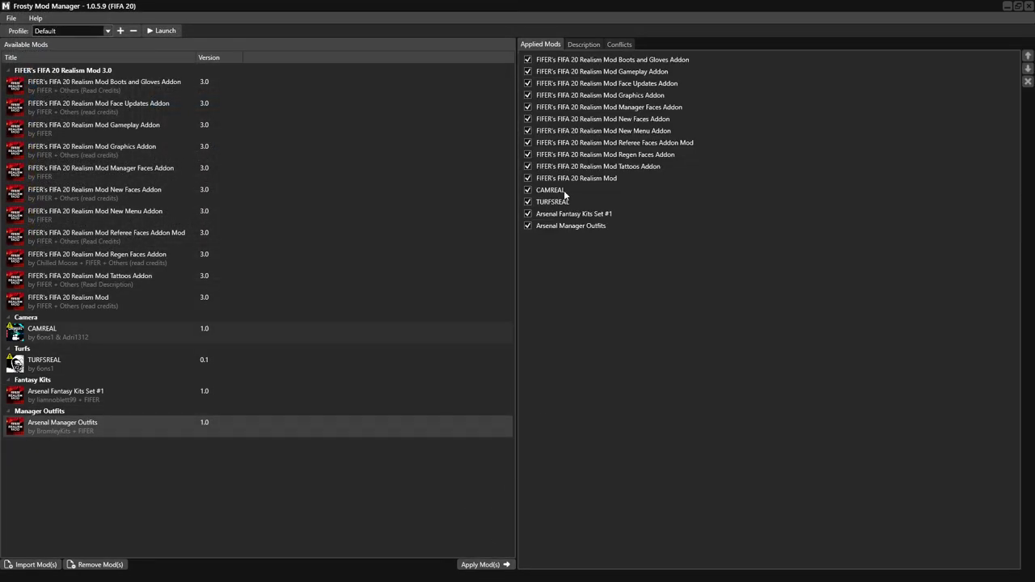
View the description and preview images of the Arsenal Manager Outfits mod.
{"action": "left_click", "coordinate": [599, 44]}
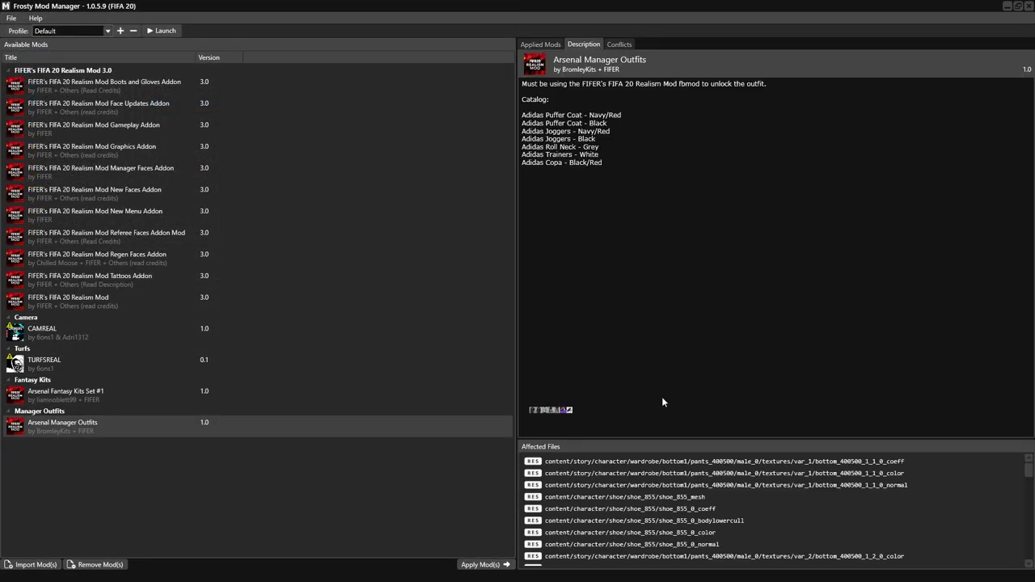
{"action": "left_click", "coordinate": [532, 411]}
{"action": "left_click", "coordinate": [540, 283]}
Import Serie A Scoreboard + Popups.fbmod from the Scoreboards folder's "Scoreboards that replace the Generic one" subfolder and apply it.
{"action": "left_click", "coordinate": [30, 564]}
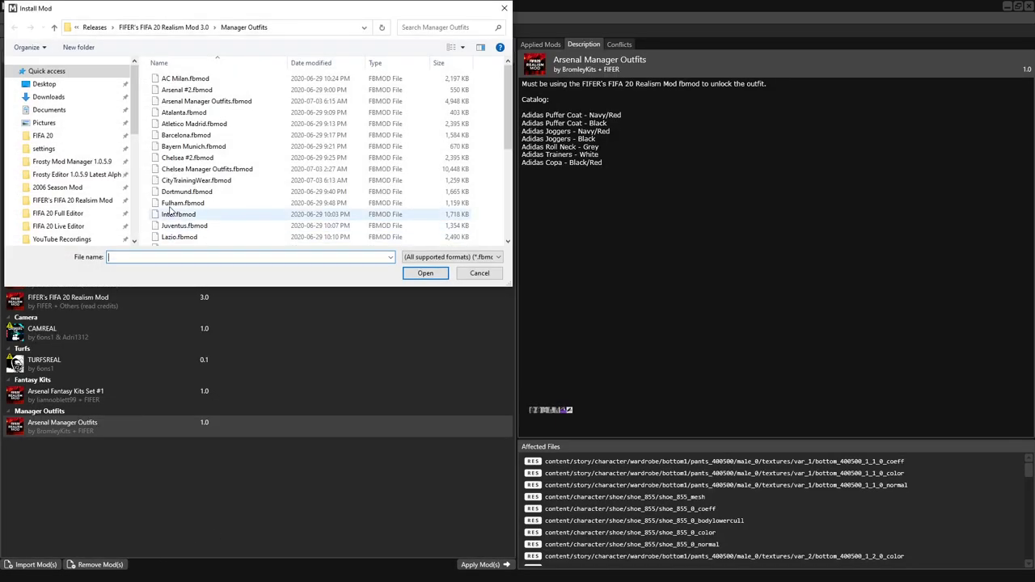
{"action": "left_click", "coordinate": [179, 29]}
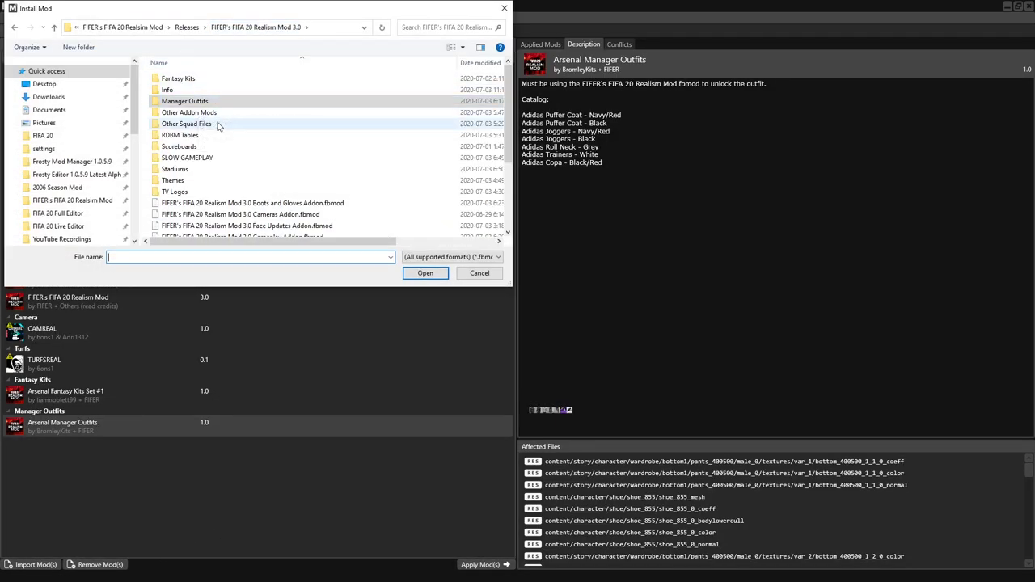
{"action": "double_click", "coordinate": [201, 149]}
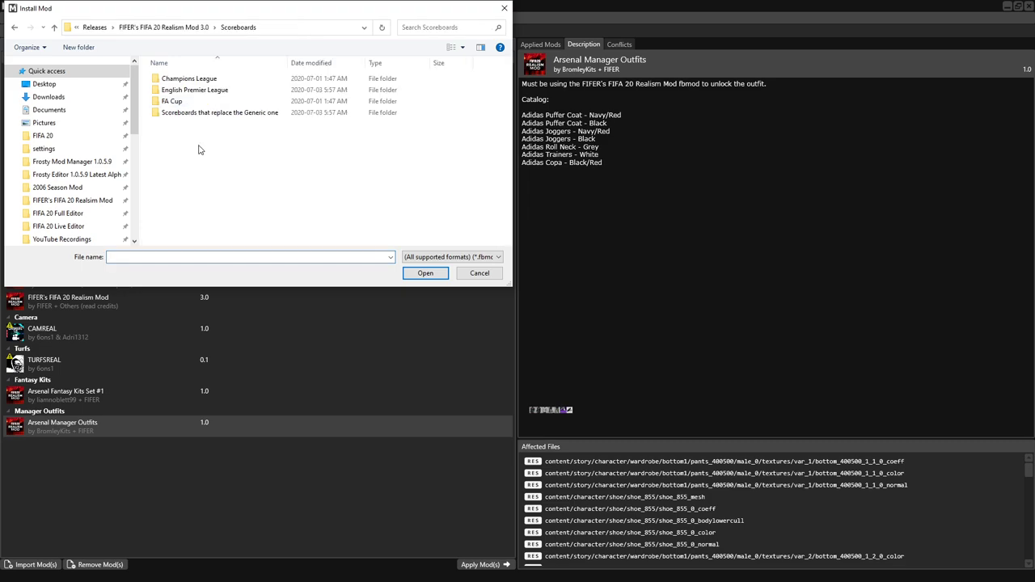
{"action": "double_click", "coordinate": [206, 114]}
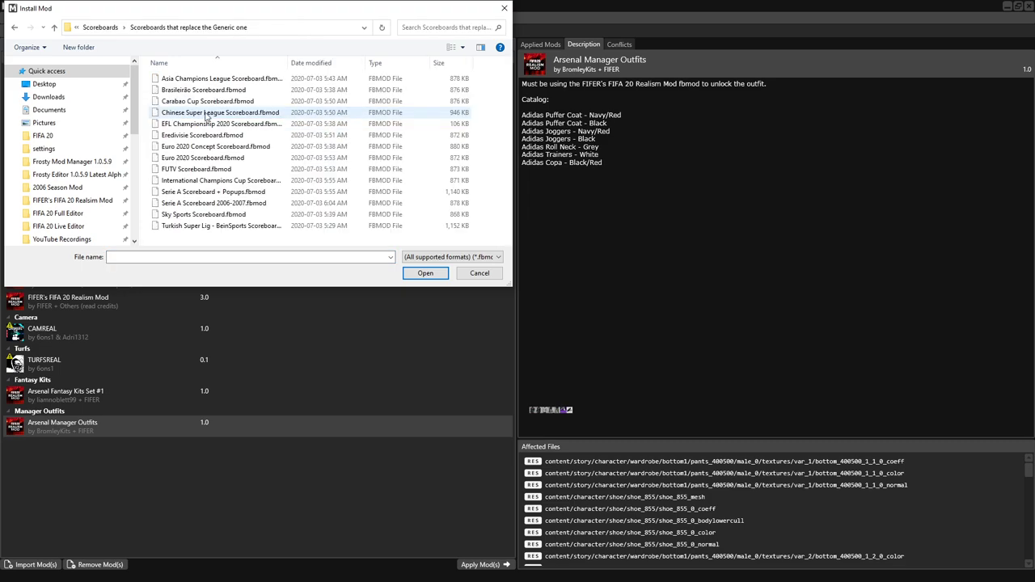
{"action": "double_click", "coordinate": [234, 195]}
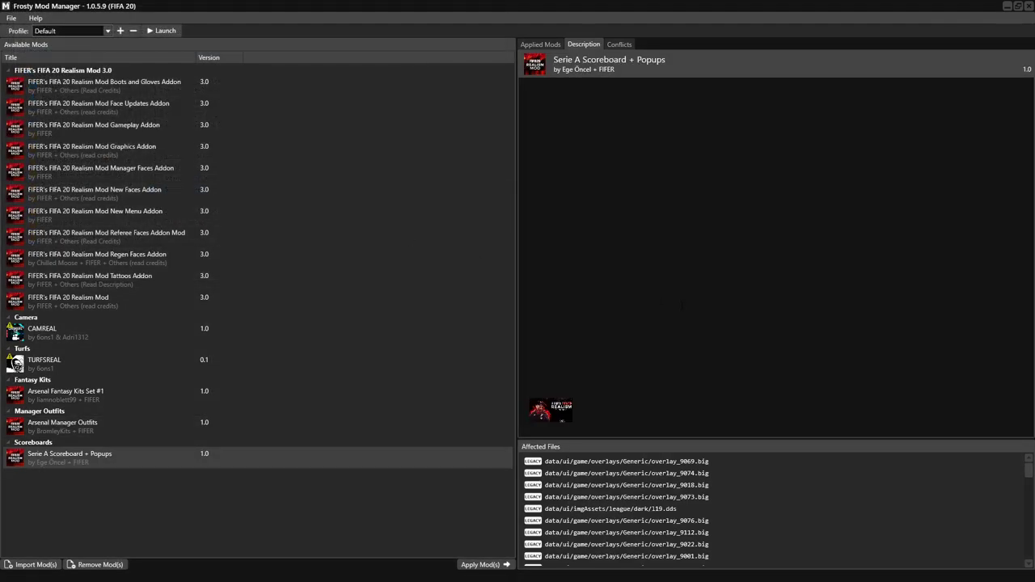
{"action": "left_click", "coordinate": [488, 566]}
Import Arsenal Background Mod #2.fbmod from the Premier League club backgrounds in the Themes folder and view its preview image.
{"action": "left_click", "coordinate": [33, 564]}
{"action": "left_click", "coordinate": [115, 27]}
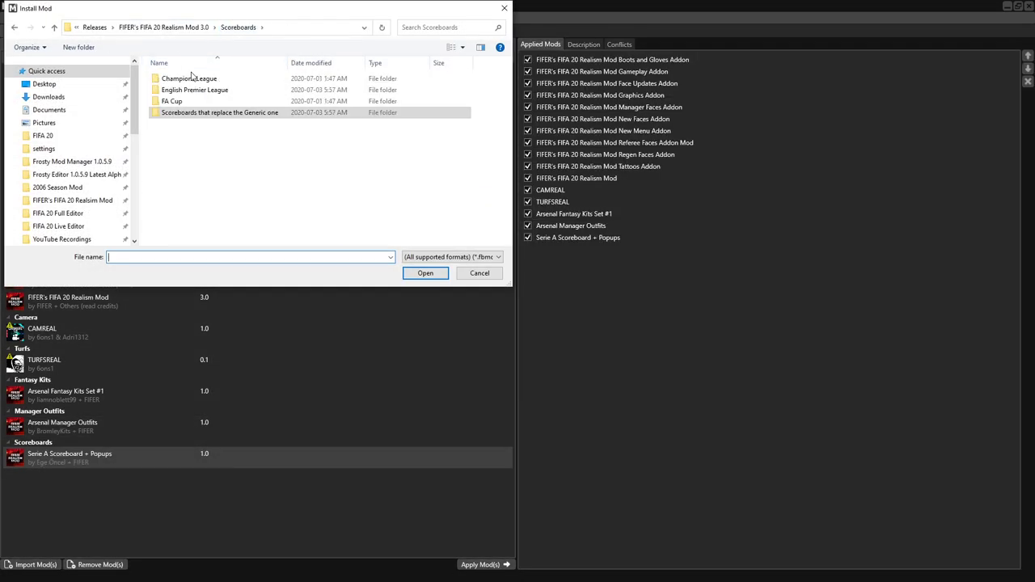
{"action": "left_click", "coordinate": [207, 28]}
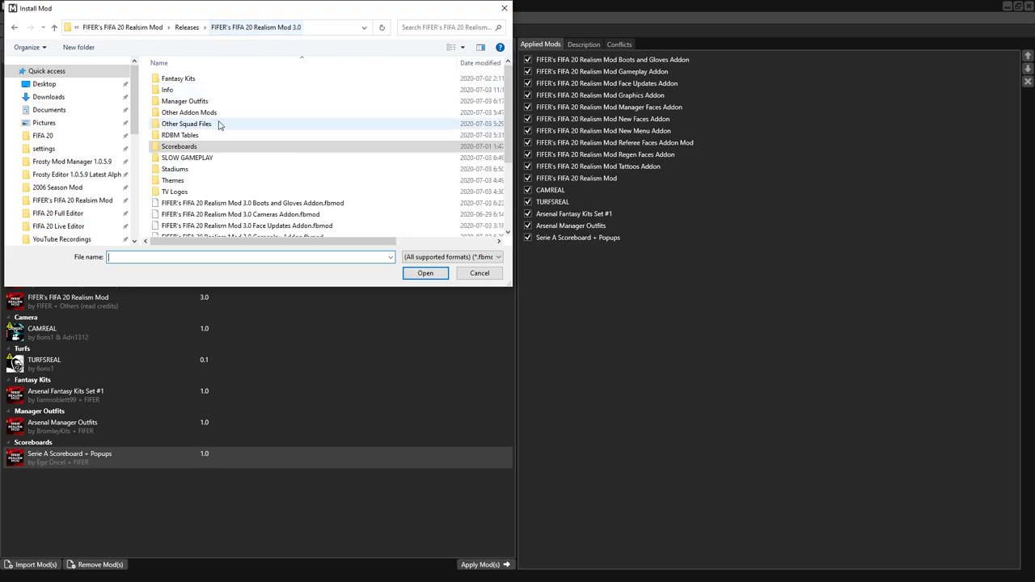
{"action": "double_click", "coordinate": [203, 181]}
{"action": "double_click", "coordinate": [202, 80]}
{"action": "double_click", "coordinate": [202, 80]}
{"action": "double_click", "coordinate": [184, 203]}
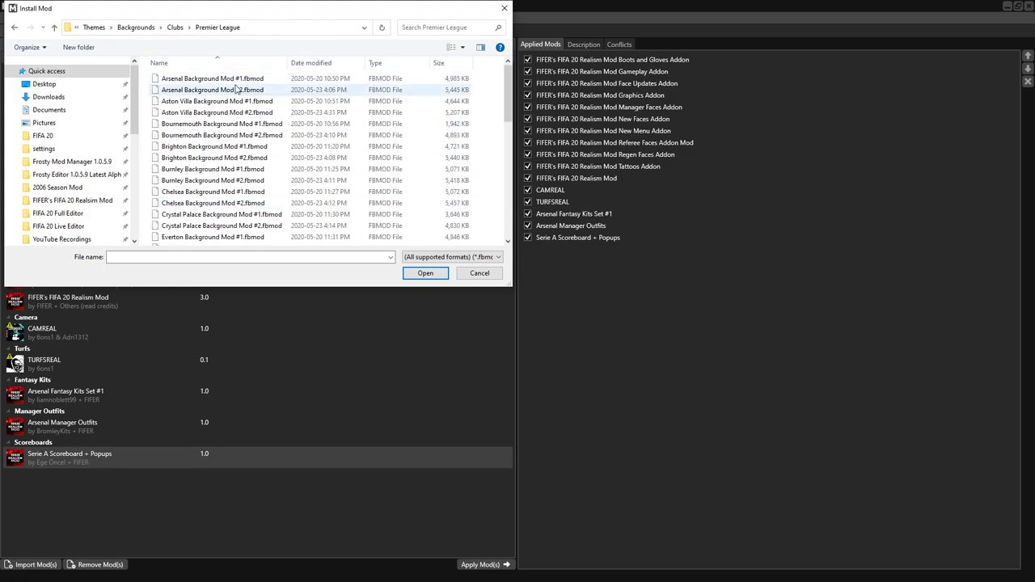
{"action": "double_click", "coordinate": [234, 90]}
{"action": "left_click", "coordinate": [652, 360]}
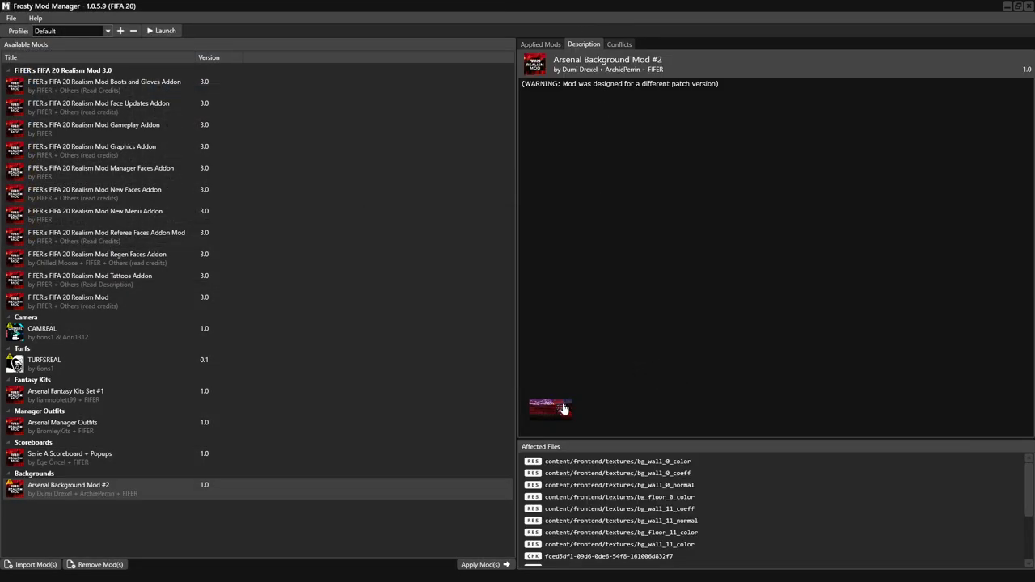
{"action": "left_click", "coordinate": [549, 414]}
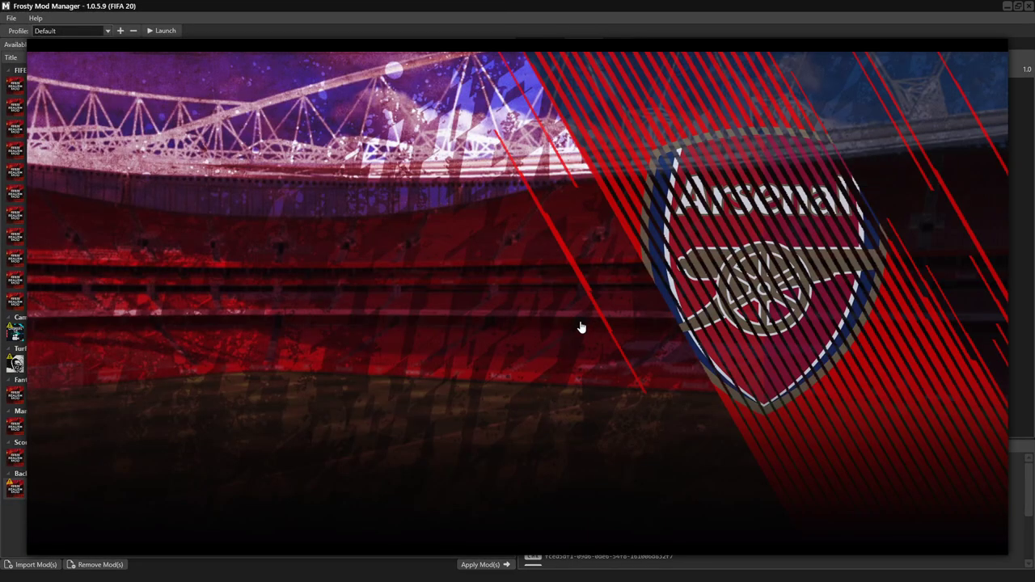
{"action": "left_click", "coordinate": [661, 275]}
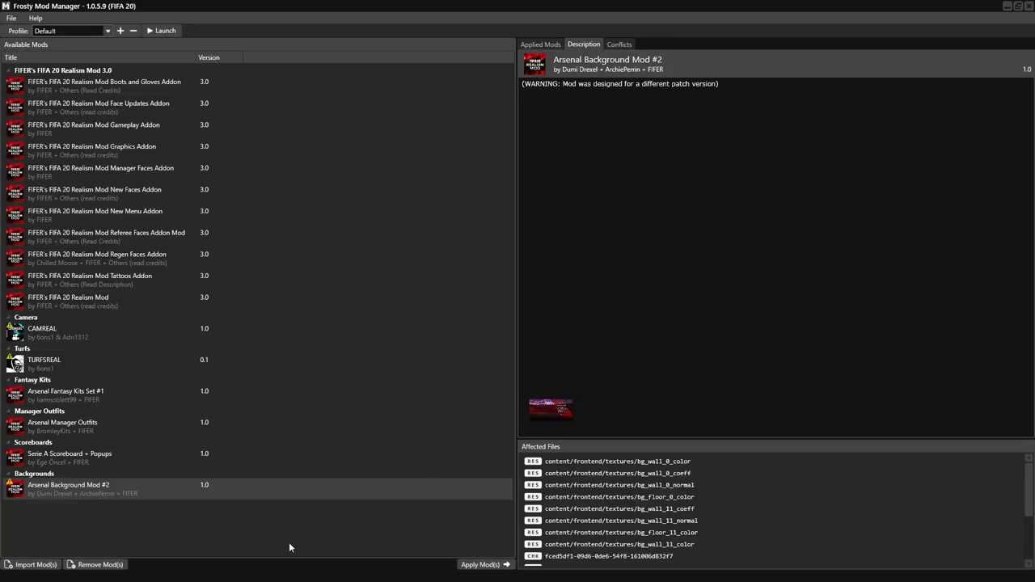
Import Arsenal EPL Theme.fbmod from the English Premier League team themes under Menu Themes and apply it.
{"action": "left_click", "coordinate": [32, 564]}
{"action": "left_click", "coordinate": [174, 27]}
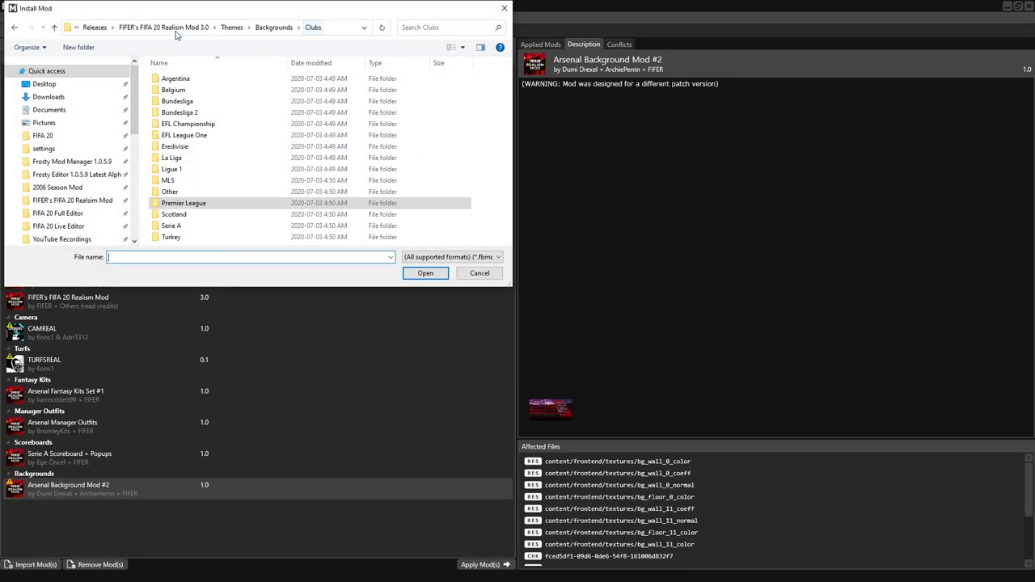
{"action": "left_click", "coordinate": [232, 26]}
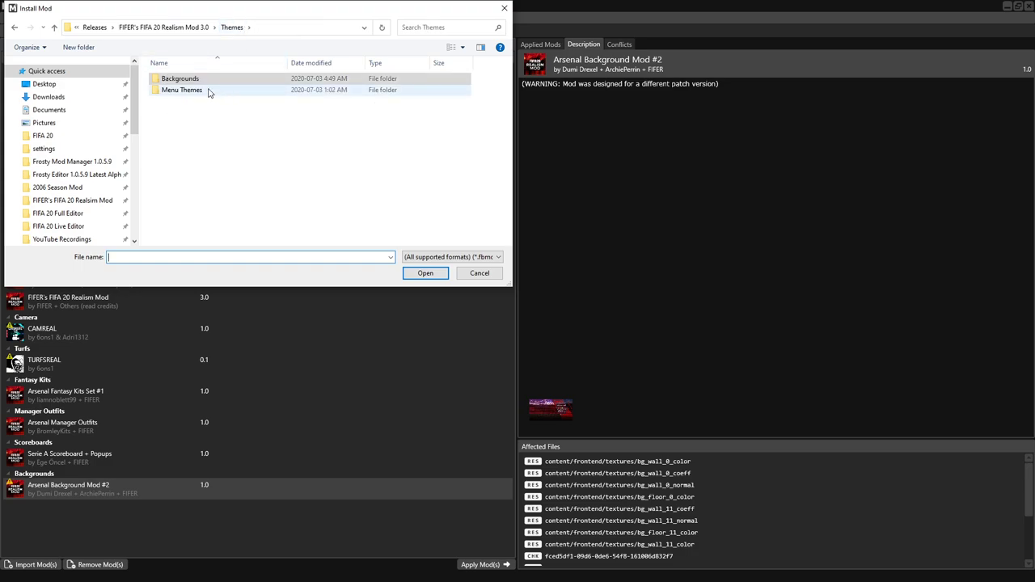
{"action": "double_click", "coordinate": [208, 90]}
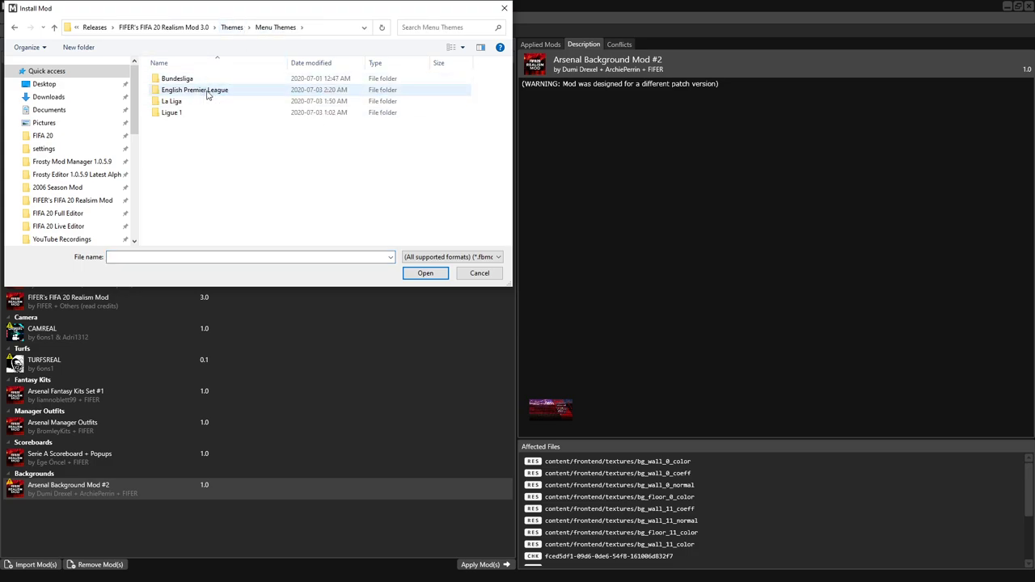
{"action": "double_click", "coordinate": [206, 89]}
{"action": "double_click", "coordinate": [208, 89]}
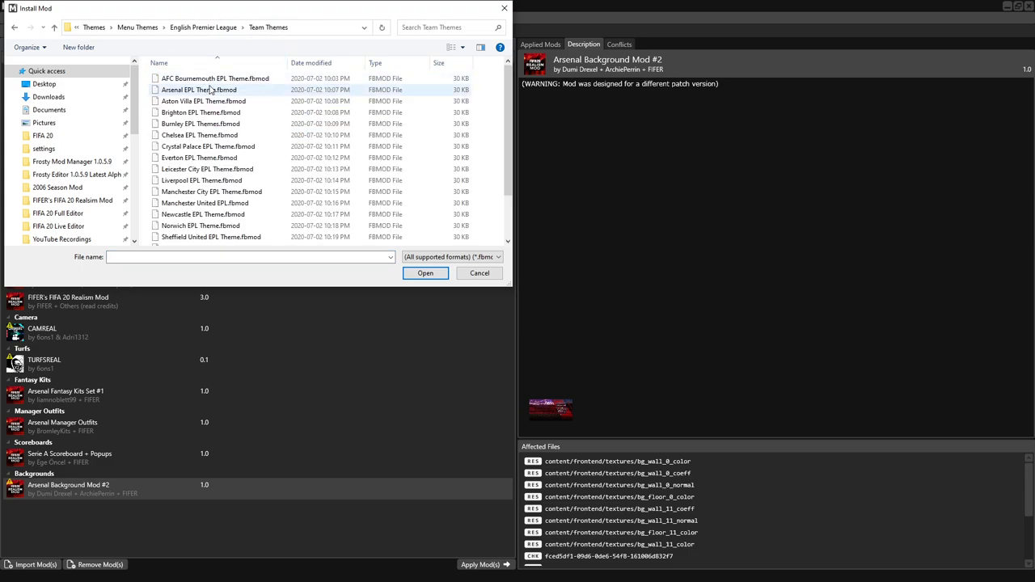
{"action": "double_click", "coordinate": [208, 88]}
{"action": "left_click", "coordinate": [491, 564]}
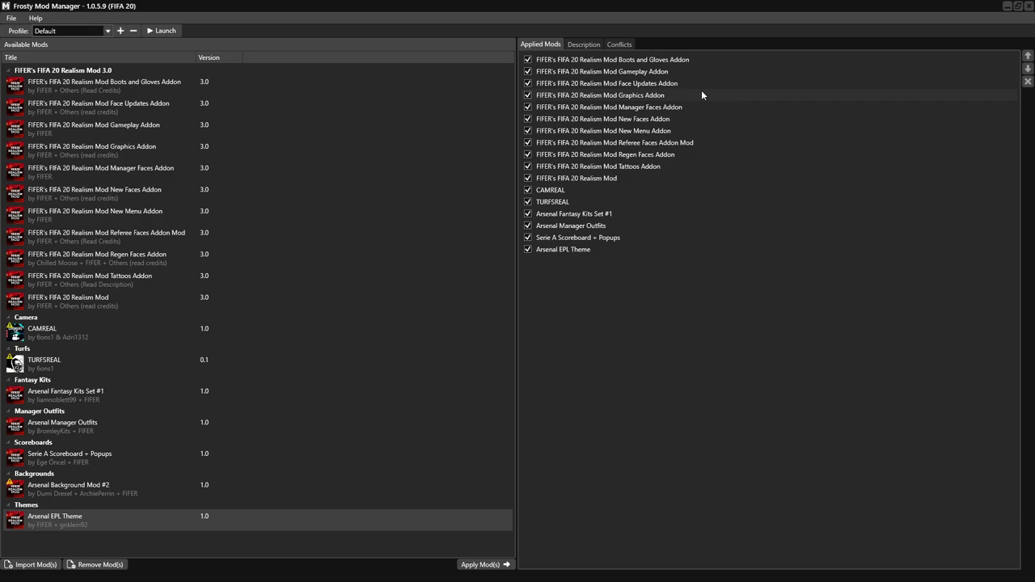
Move FIFER's FIFA 20 Realism Mod to the end of the applied mods list, below Arsenal EPL Theme.
{"action": "left_click", "coordinate": [621, 179]}
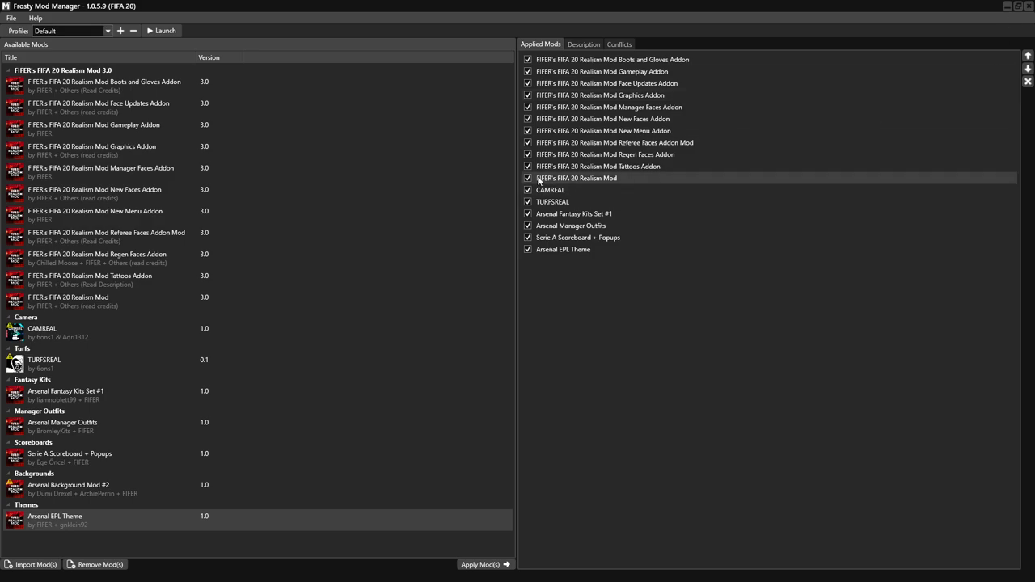
{"action": "left_click", "coordinate": [1028, 69]}
{"action": "left_click", "coordinate": [1028, 68]}
{"action": "left_click", "coordinate": [1028, 69]}
{"action": "left_click", "coordinate": [1028, 69]}
{"action": "left_click", "coordinate": [1028, 69]}
{"action": "left_click", "coordinate": [1027, 68]}
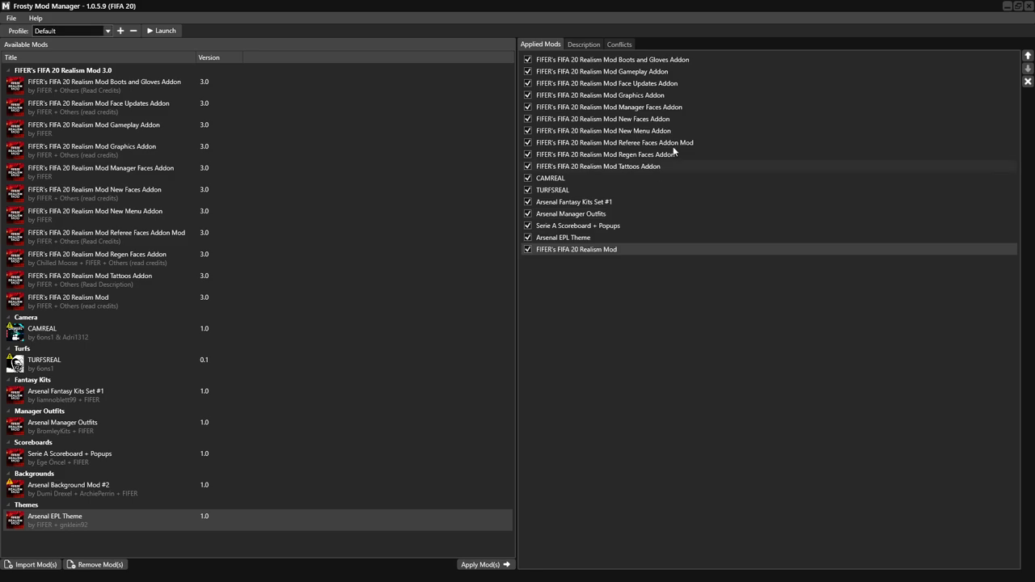
Move Arsenal Fantasy Kits Set #1 and Arsenal EPL Theme below FIFER's FIFA 20 Realism Mod in the applied mods order.
{"action": "left_click", "coordinate": [604, 234]}
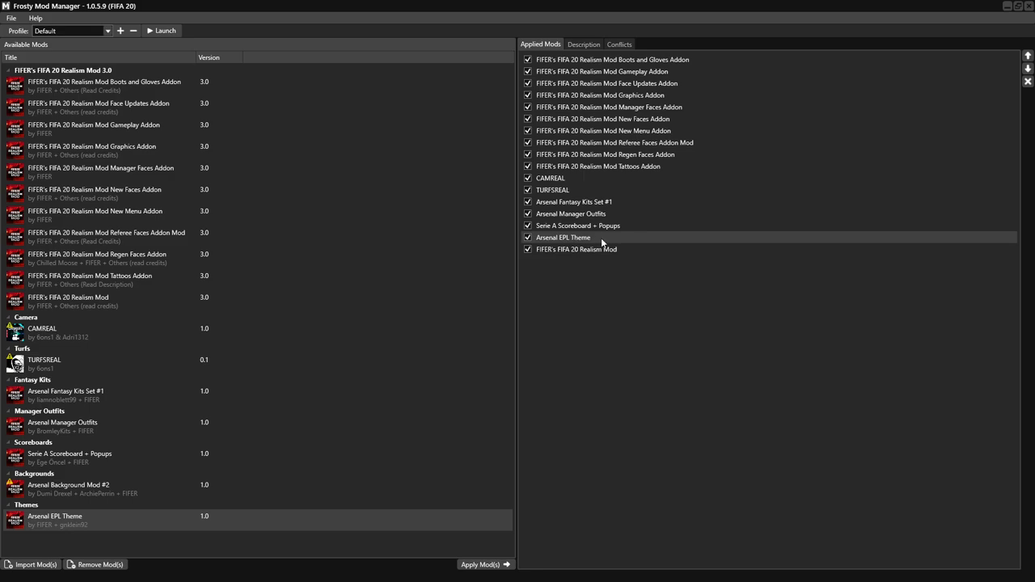
{"action": "left_click", "coordinate": [594, 250]}
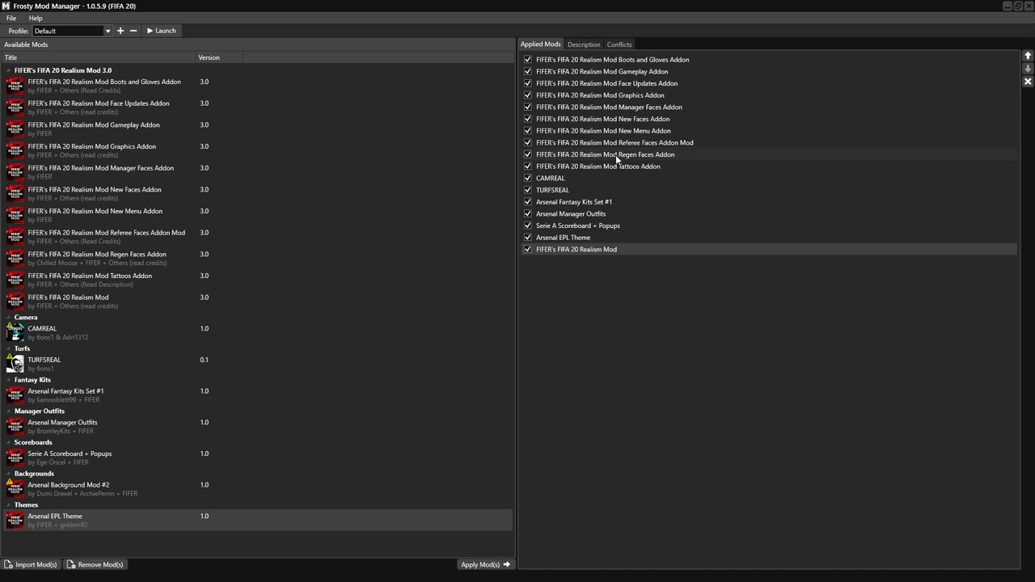
{"action": "left_click", "coordinate": [615, 202]}
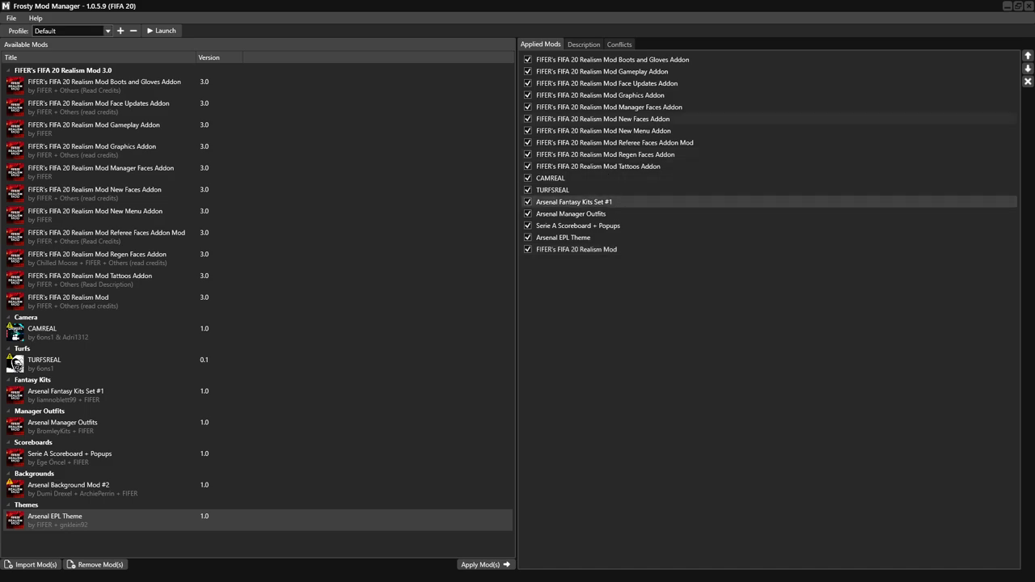
{"action": "left_click", "coordinate": [1028, 69]}
{"action": "left_click", "coordinate": [1028, 68]}
{"action": "left_click", "coordinate": [651, 227]}
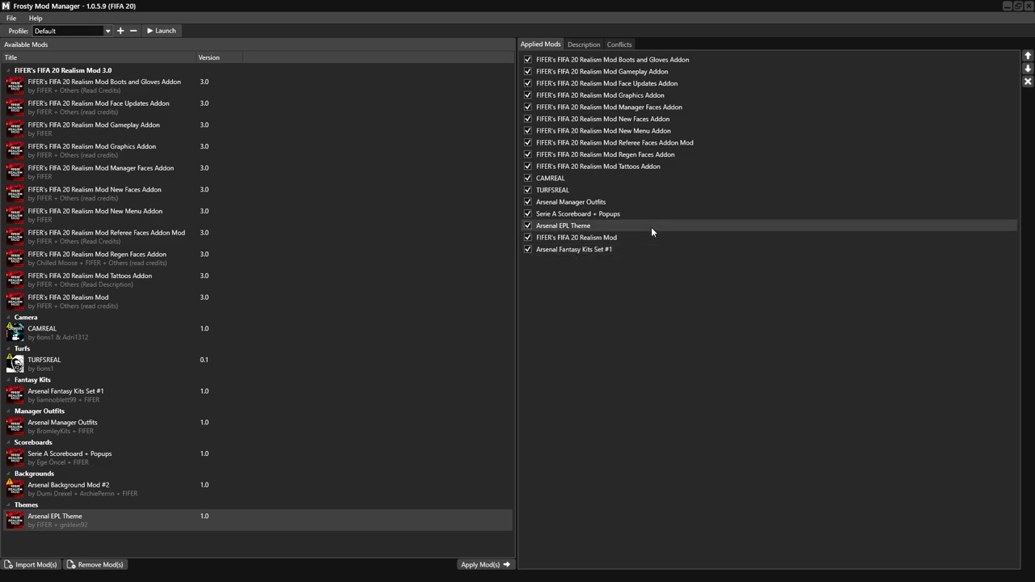
{"action": "left_click", "coordinate": [1027, 69]}
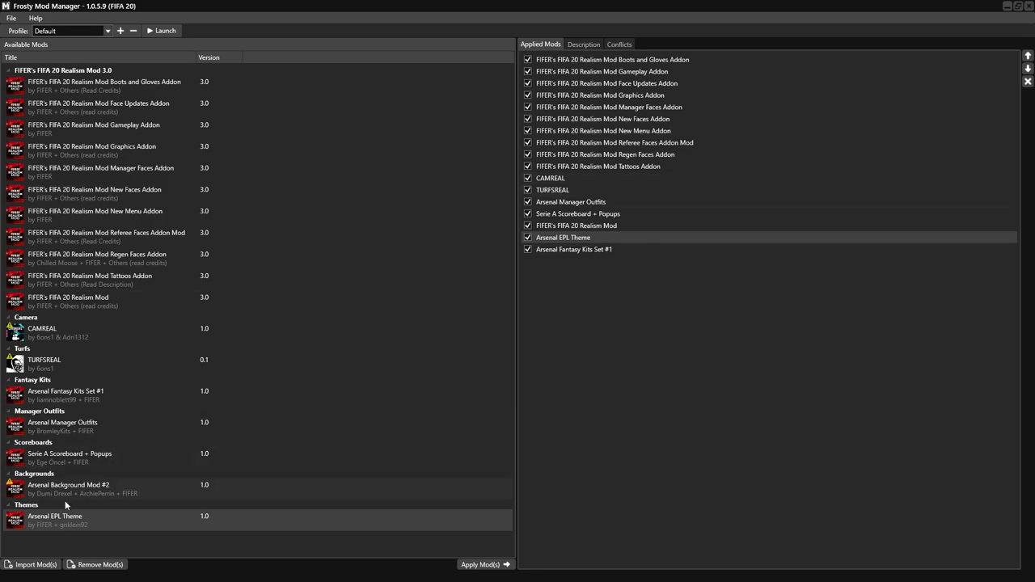
Examine the addon files available for import in the Other Addon Mods folder without importing any.
{"action": "left_click", "coordinate": [32, 564]}
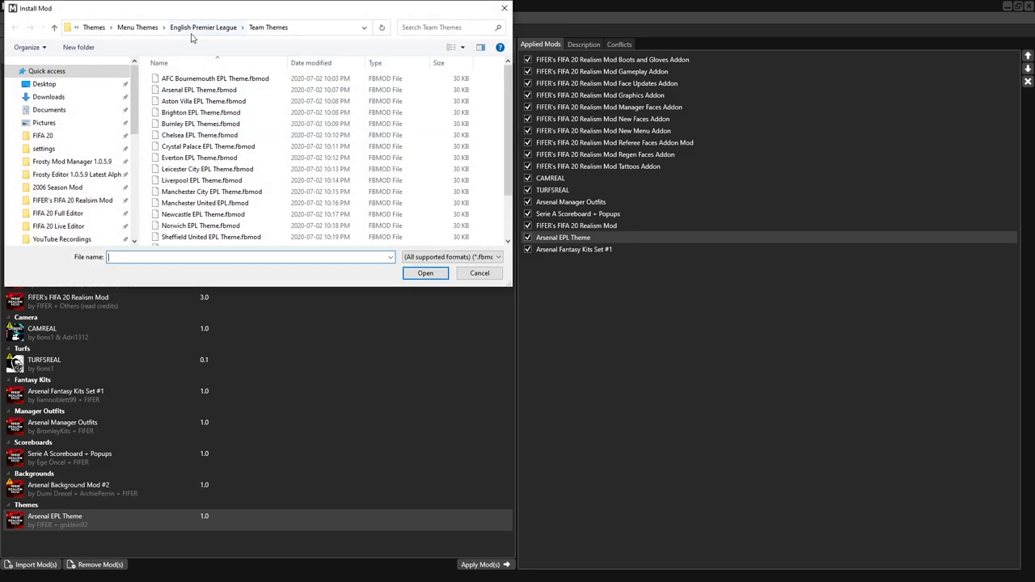
{"action": "left_click", "coordinate": [94, 28]}
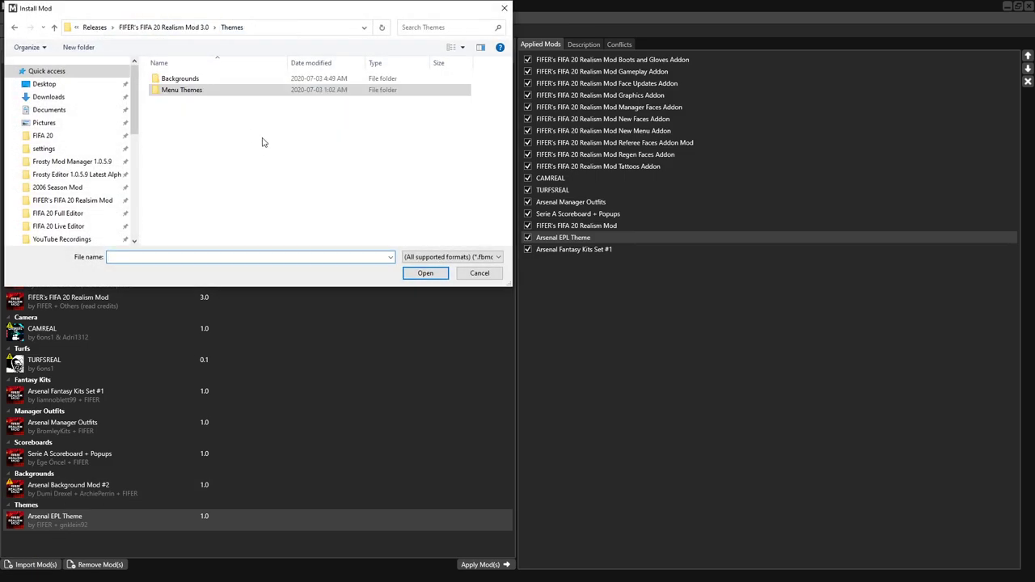
{"action": "left_click", "coordinate": [182, 27]}
{"action": "double_click", "coordinate": [211, 113]}
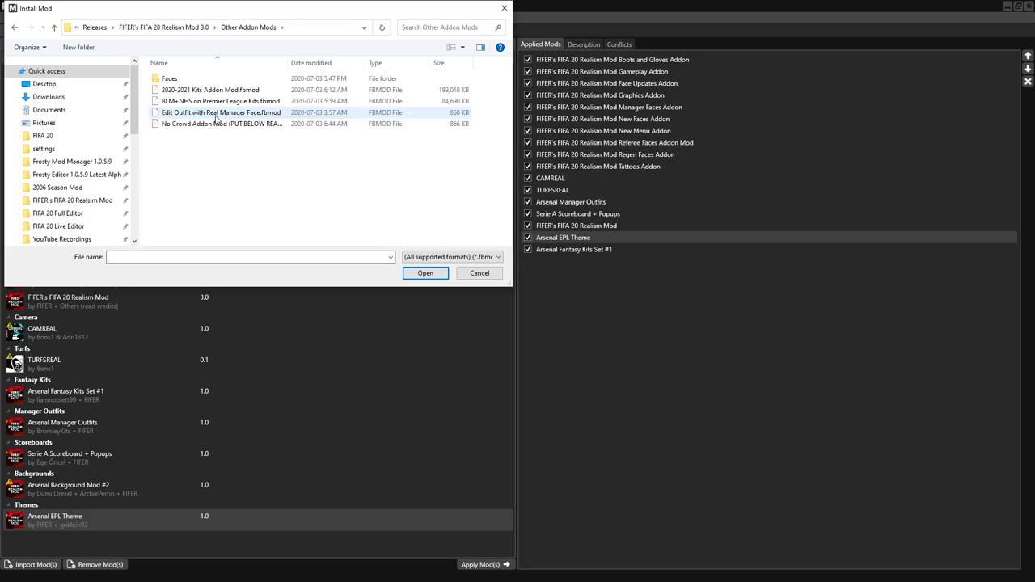
{"action": "left_click", "coordinate": [223, 92]}
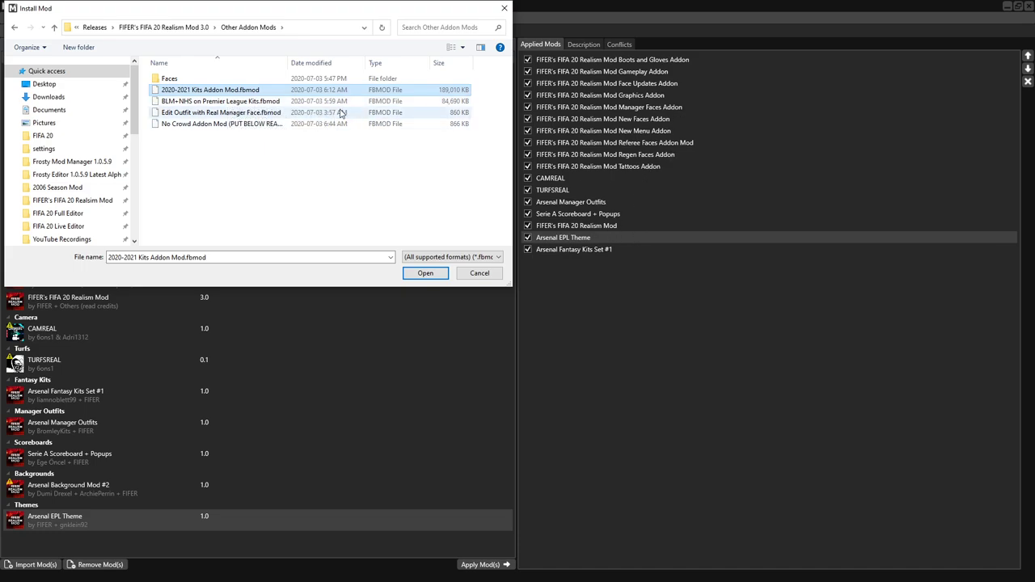
{"action": "left_click", "coordinate": [248, 103]}
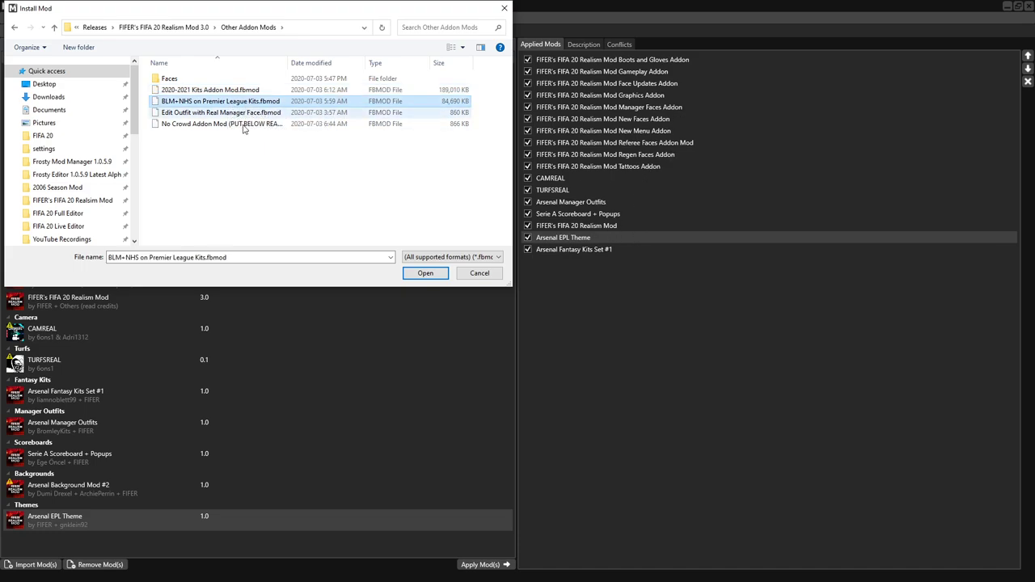
{"action": "left_click", "coordinate": [234, 113]}
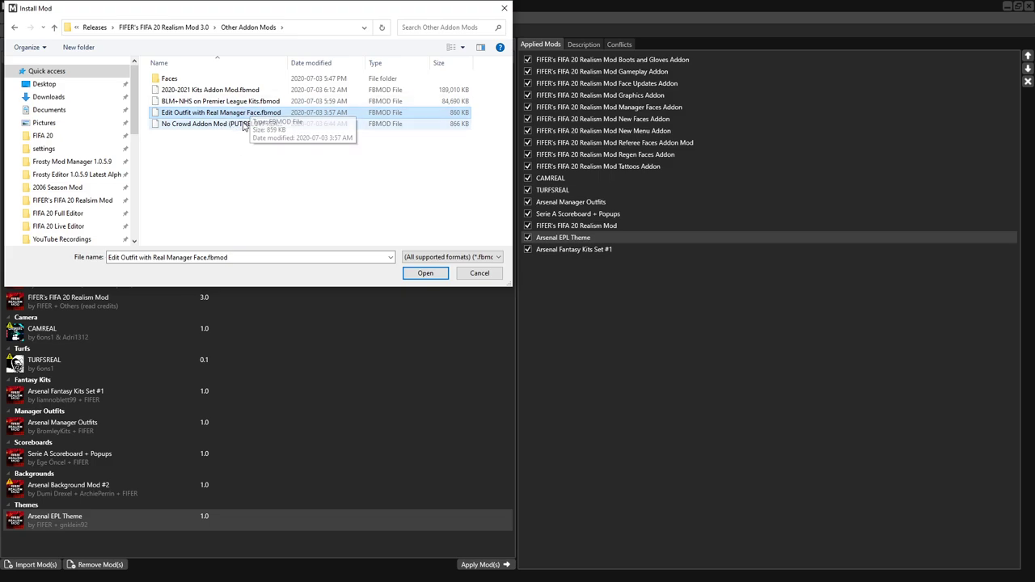
{"action": "left_click", "coordinate": [236, 123]}
{"action": "left_click", "coordinate": [182, 28]}
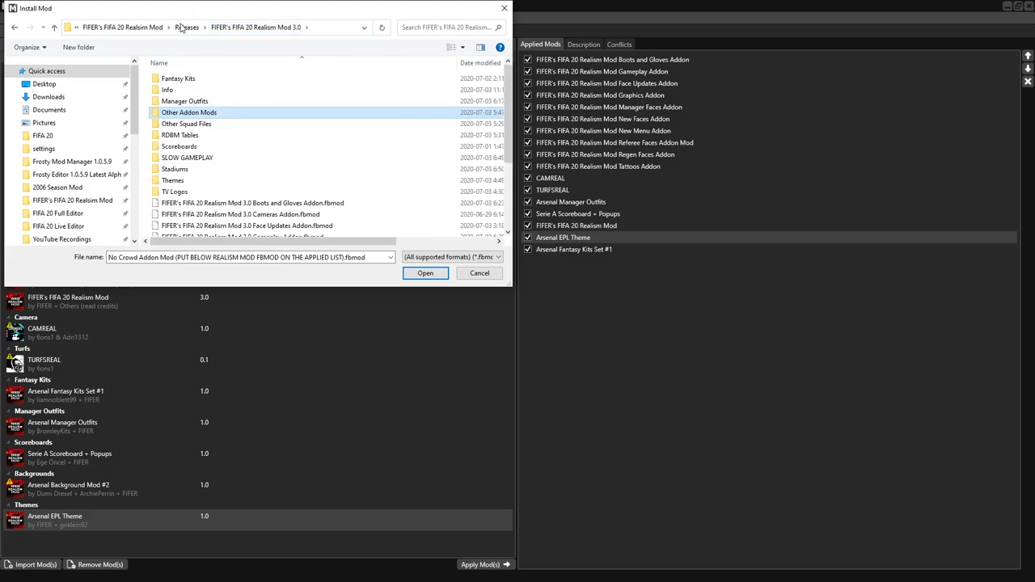
{"action": "left_click", "coordinate": [504, 8]}
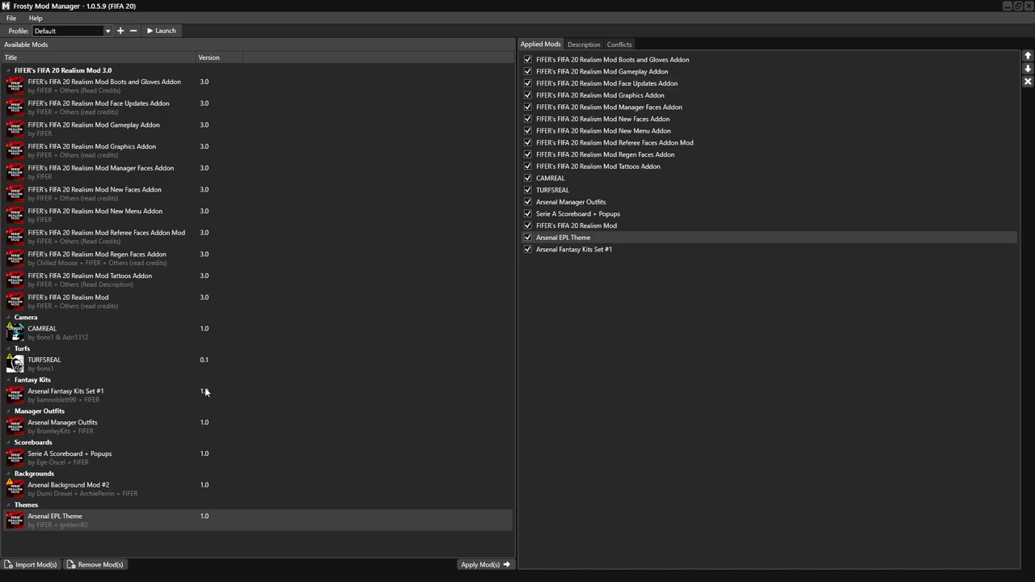
Start another mod import and browse to the main FIFER's FIFA 20 Realism Mod 3.0 folder.
{"action": "left_click", "coordinate": [14, 564]}
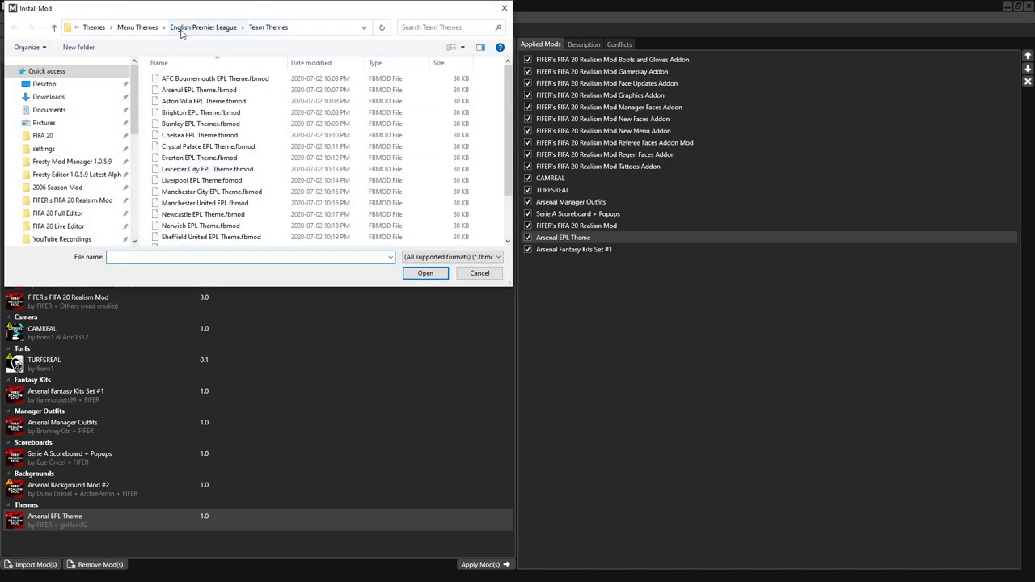
{"action": "left_click", "coordinate": [187, 27]}
{"action": "left_click", "coordinate": [163, 27]}
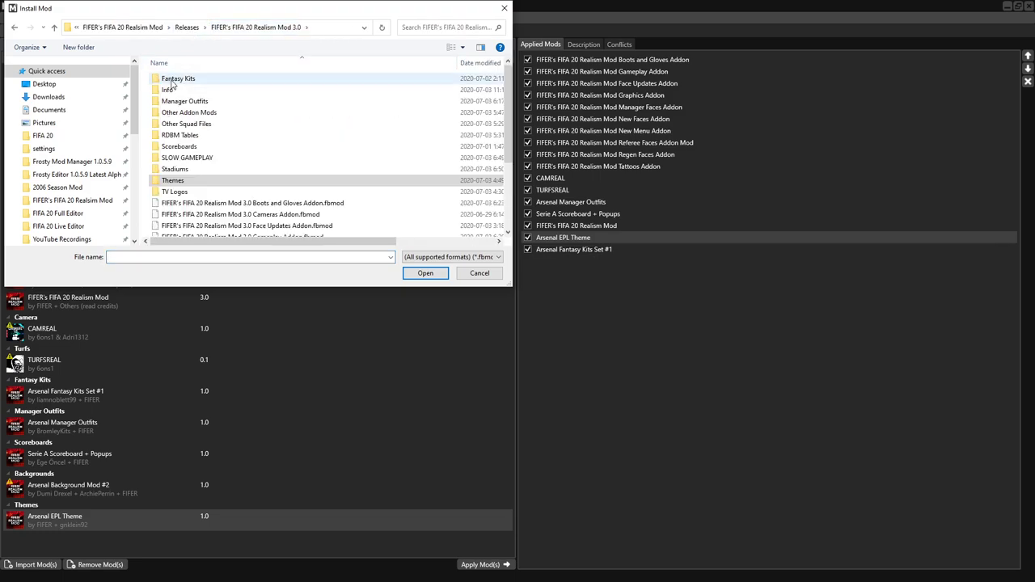
Browse the Premier League kit mods in the Fantasy Kits folder, then return to the FIFER's FIFA 20 Realism Mod 3.0 folder.
{"action": "double_click", "coordinate": [184, 81]}
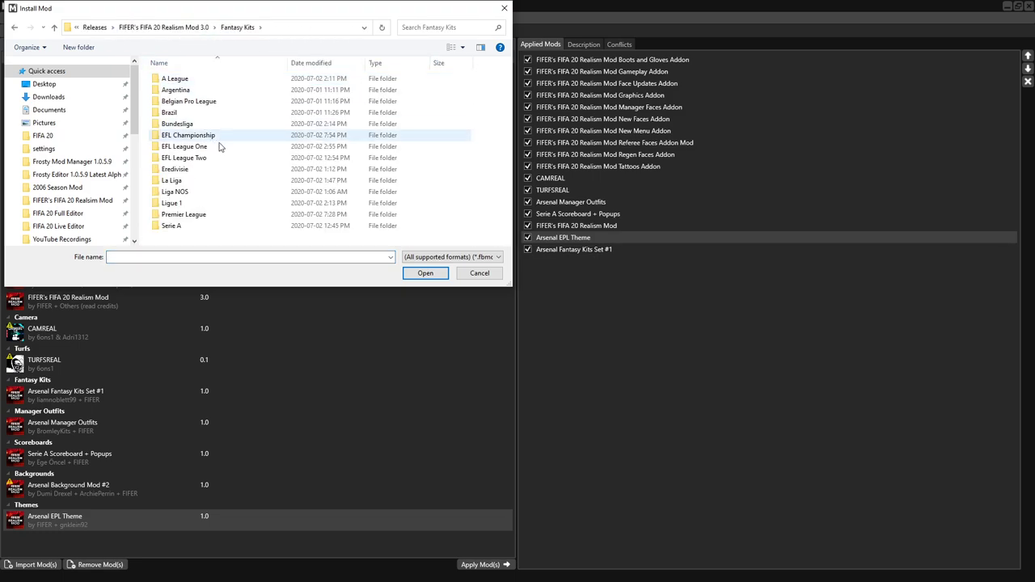
{"action": "left_click", "coordinate": [227, 214]}
{"action": "double_click", "coordinate": [227, 213]}
{"action": "left_click", "coordinate": [272, 91]}
{"action": "key", "text": "ctrl+a"}
{"action": "left_click", "coordinate": [237, 27]}
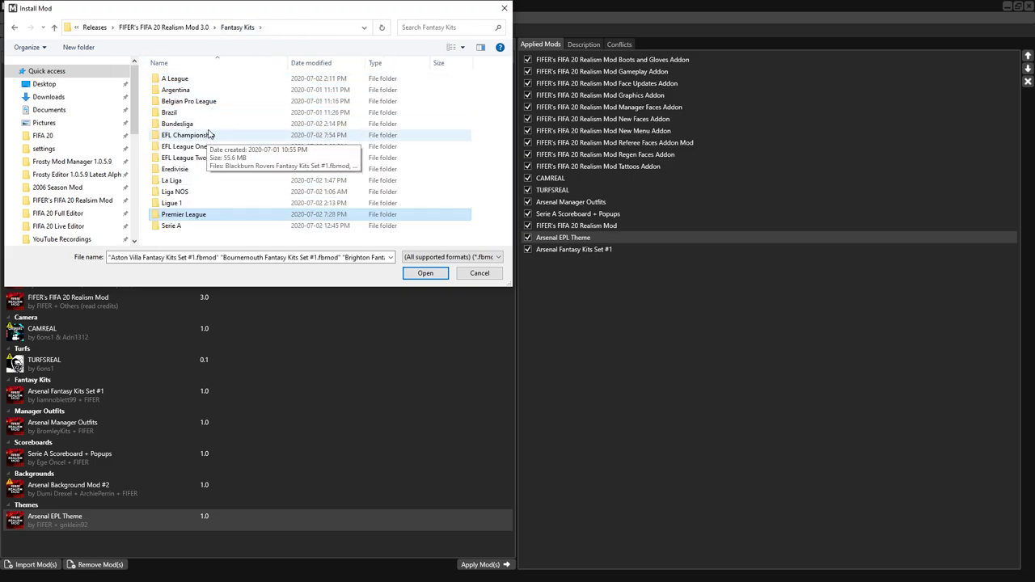
{"action": "double_click", "coordinate": [174, 215]}
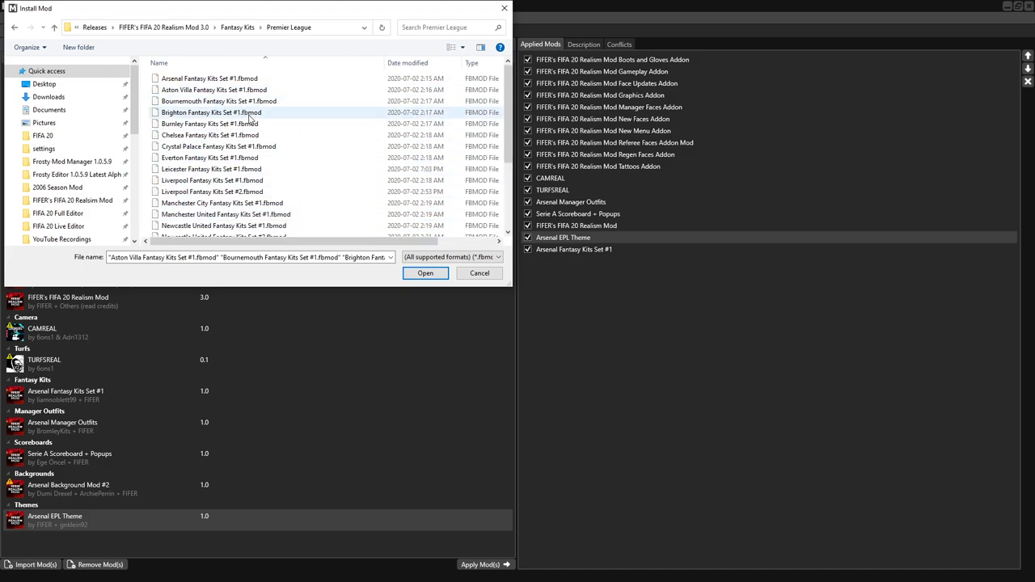
{"action": "scroll", "coordinate": [268, 190], "scroll_direction": "down", "scroll_amount": 1}
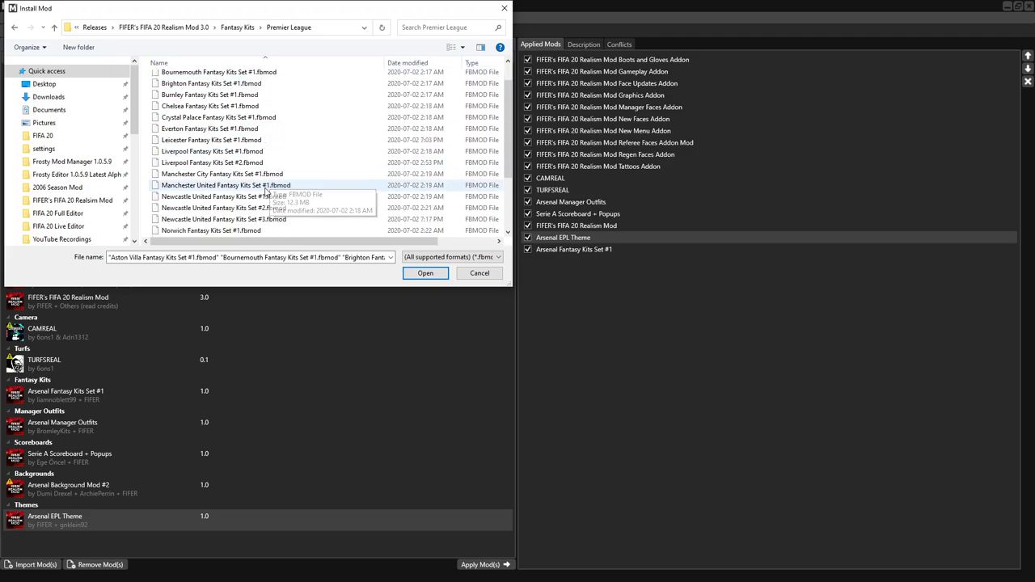
{"action": "left_click", "coordinate": [267, 198]}
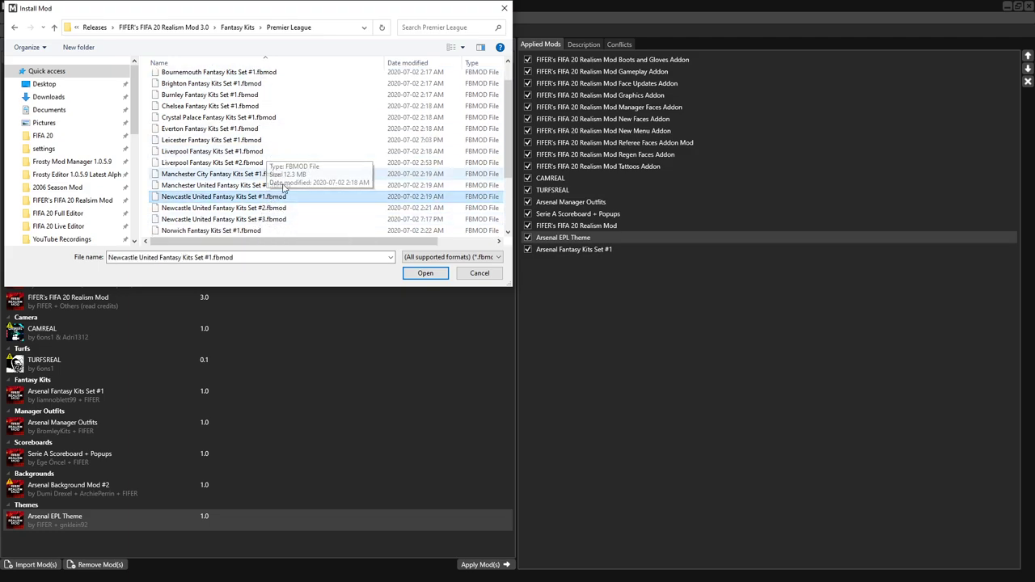
{"action": "left_click", "coordinate": [170, 27]}
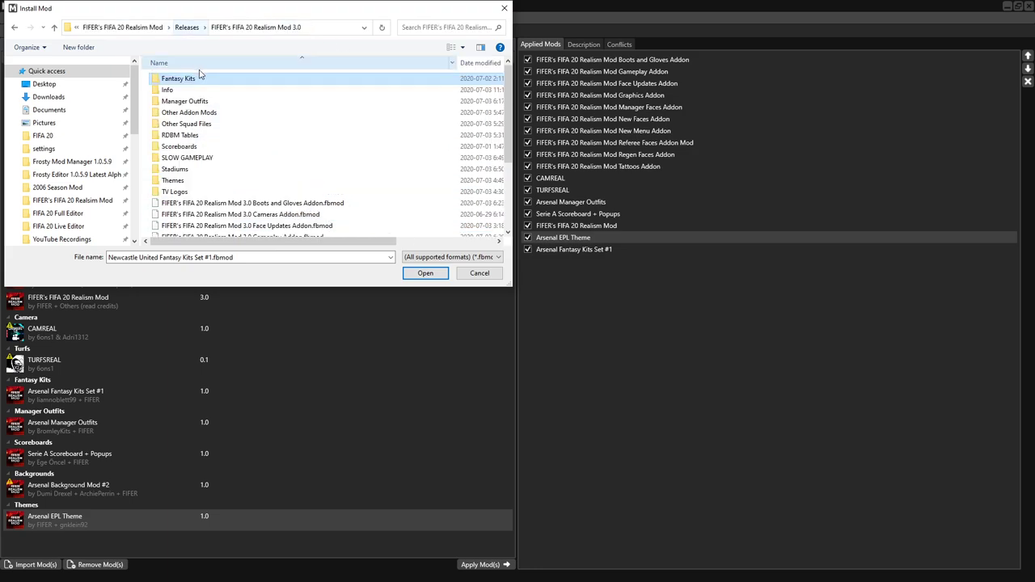
Look through the Manager Outfits folder and the Scoreboards folder, including the scoreboards that replace the generic one.
{"action": "double_click", "coordinate": [194, 101]}
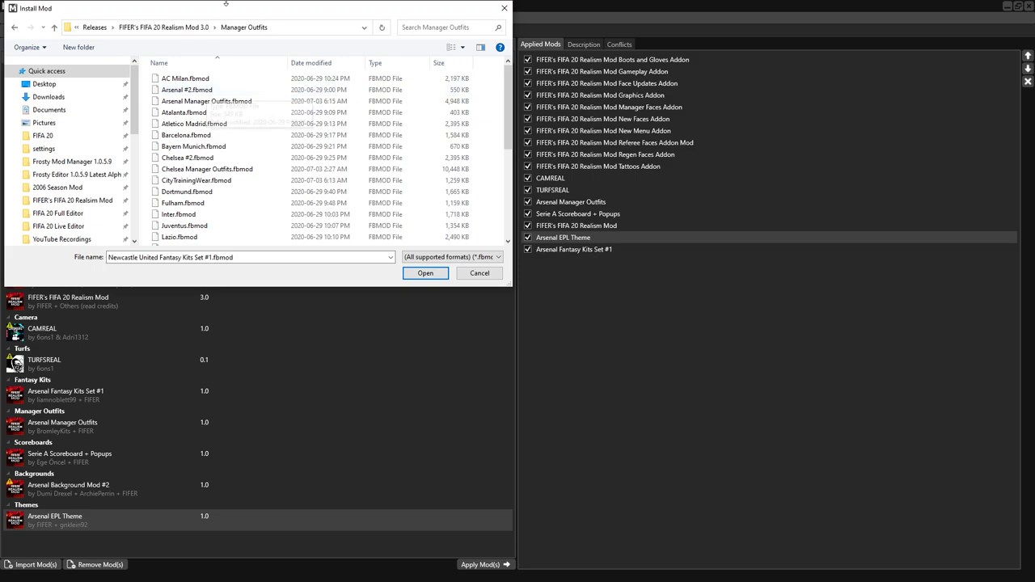
{"action": "left_click", "coordinate": [171, 27]}
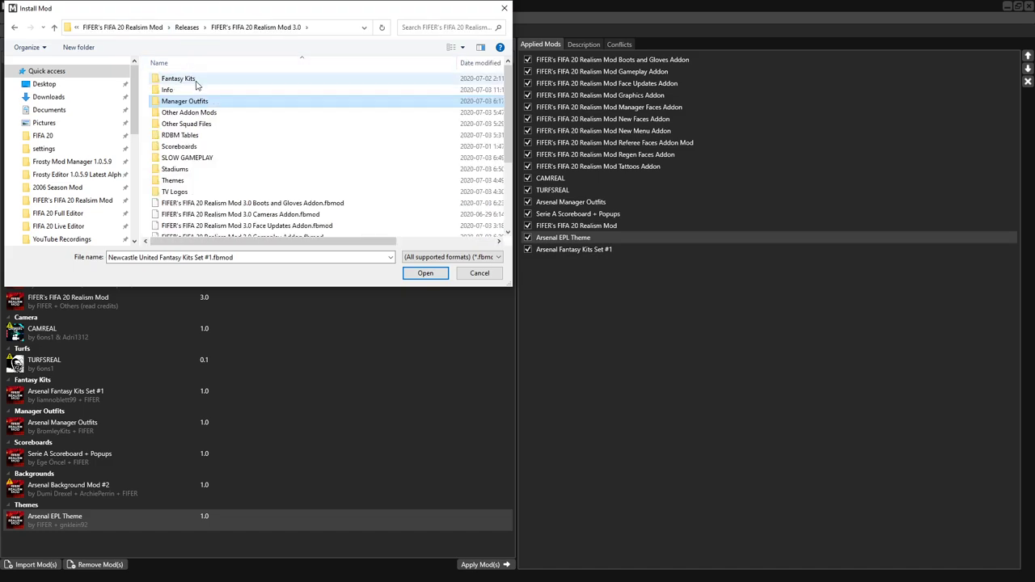
{"action": "double_click", "coordinate": [209, 146]}
{"action": "double_click", "coordinate": [202, 79]}
{"action": "left_click", "coordinate": [246, 29]}
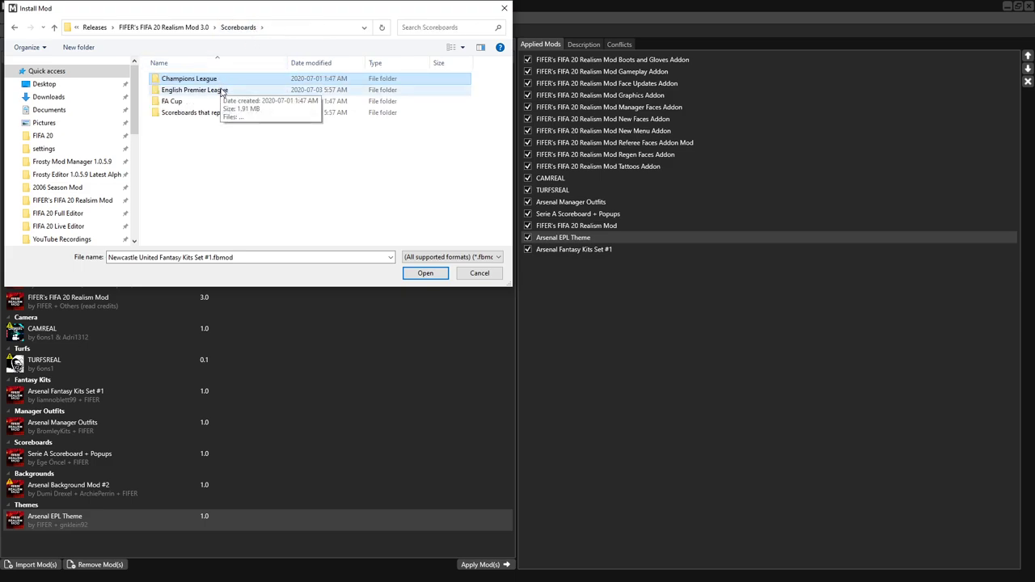
{"action": "double_click", "coordinate": [209, 113]}
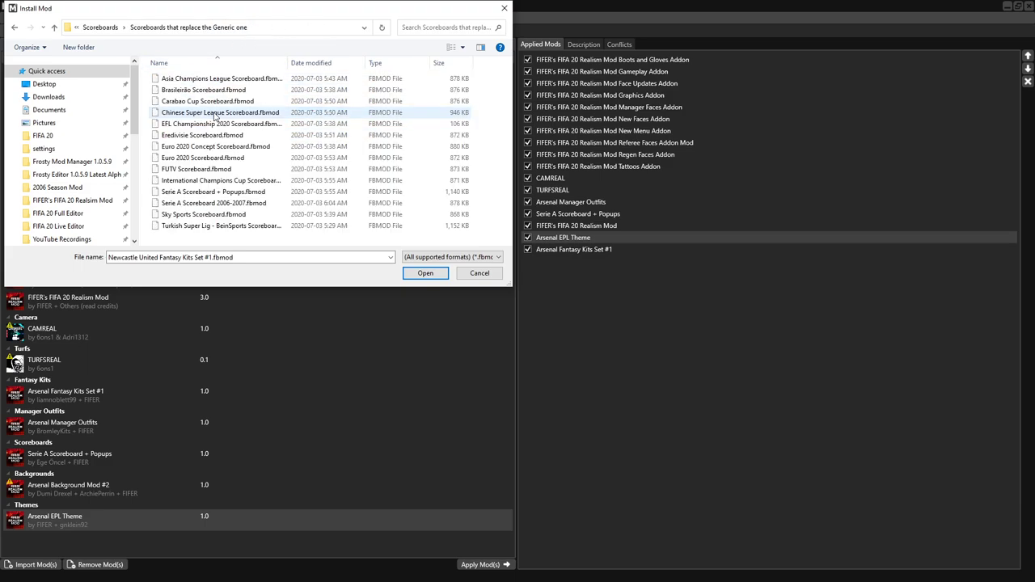
{"action": "left_click", "coordinate": [113, 29]}
{"action": "left_click", "coordinate": [190, 28]}
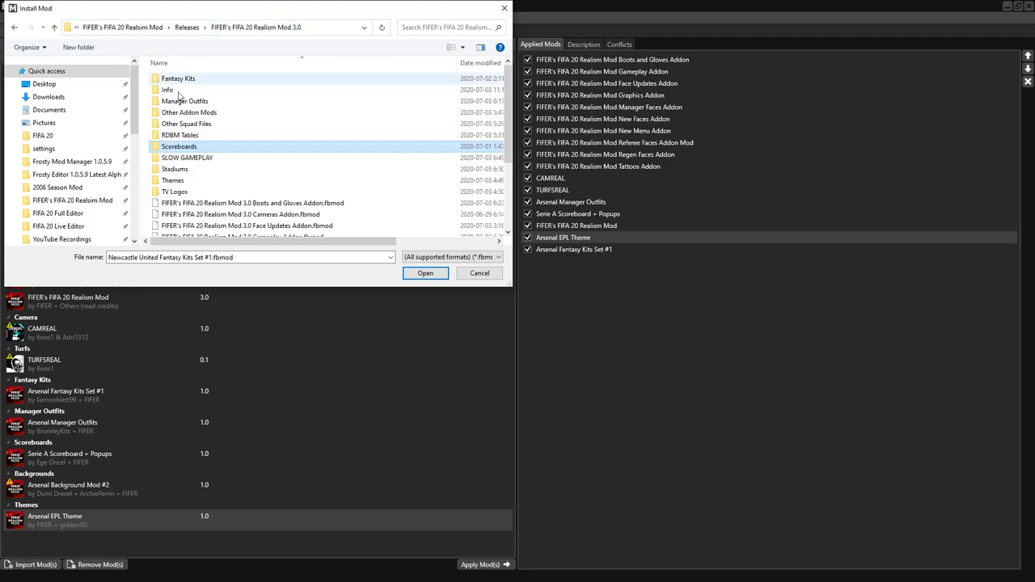
Look through the Themes folder, checking Menu Themes and the club Backgrounds, and return to the mod's main folder.
{"action": "double_click", "coordinate": [209, 180]}
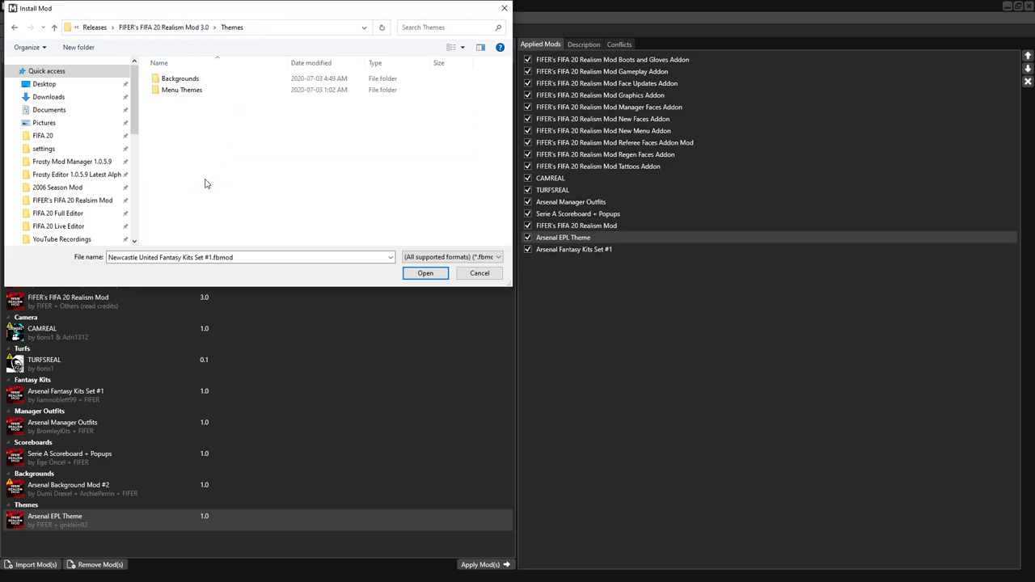
{"action": "double_click", "coordinate": [188, 90]}
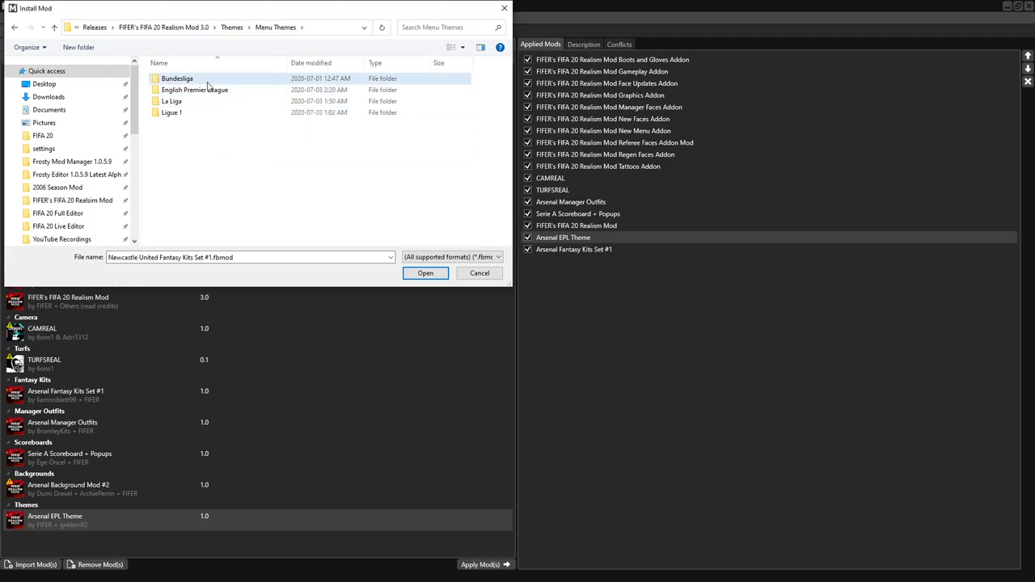
{"action": "double_click", "coordinate": [227, 77]}
{"action": "left_click", "coordinate": [240, 27]}
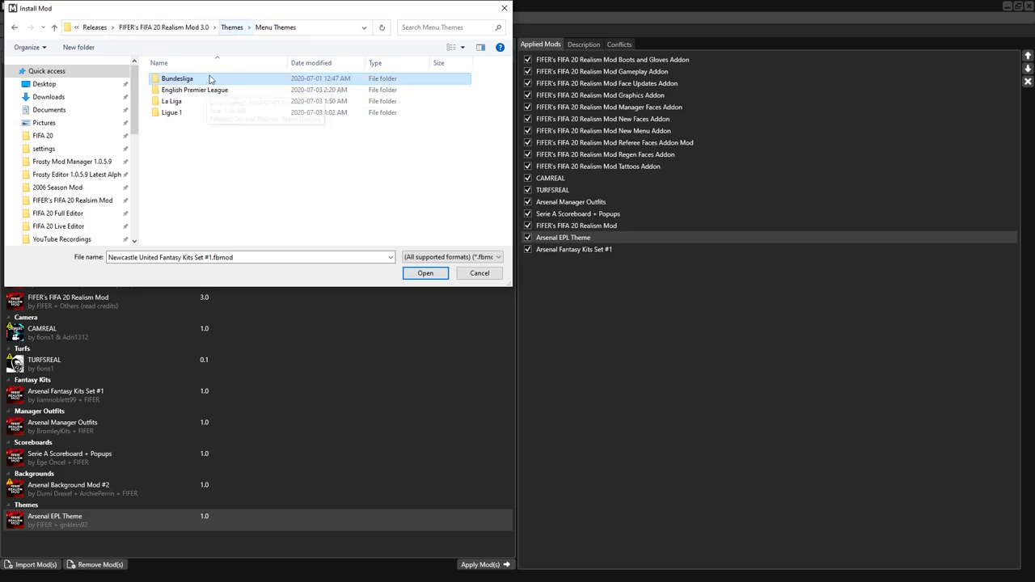
{"action": "left_click", "coordinate": [230, 27]}
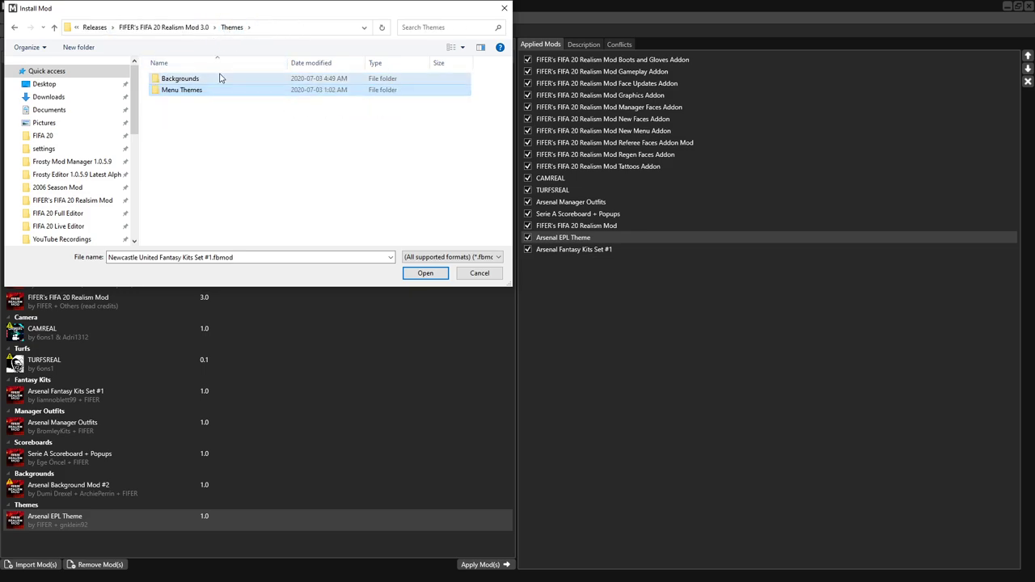
{"action": "double_click", "coordinate": [220, 78]}
{"action": "double_click", "coordinate": [217, 79]}
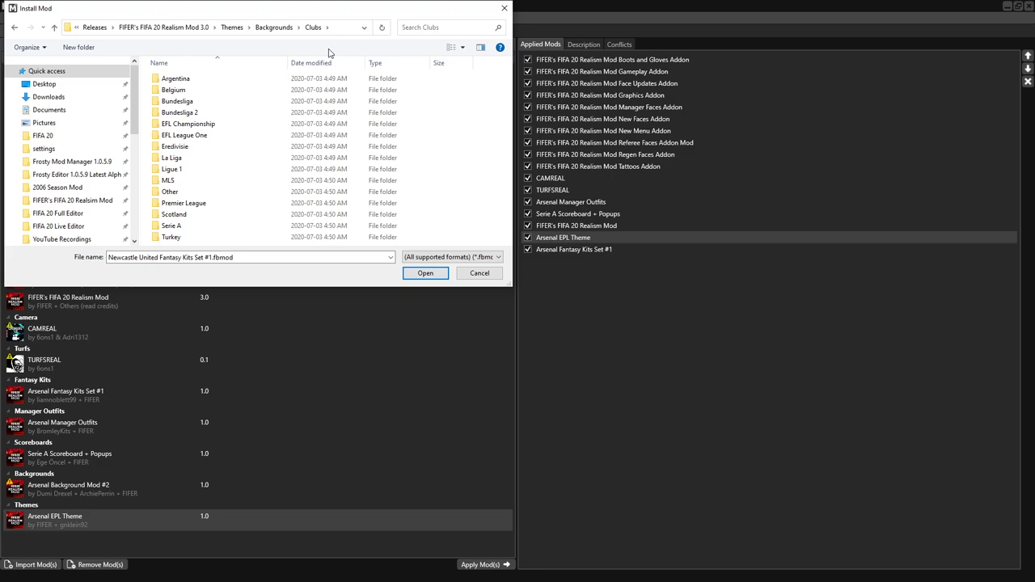
{"action": "left_click", "coordinate": [234, 27]}
{"action": "left_click", "coordinate": [172, 27]}
Look through the TV Logos folder, including the English Premier League subfolder, and return to the mod's main folder.
{"action": "double_click", "coordinate": [178, 192]}
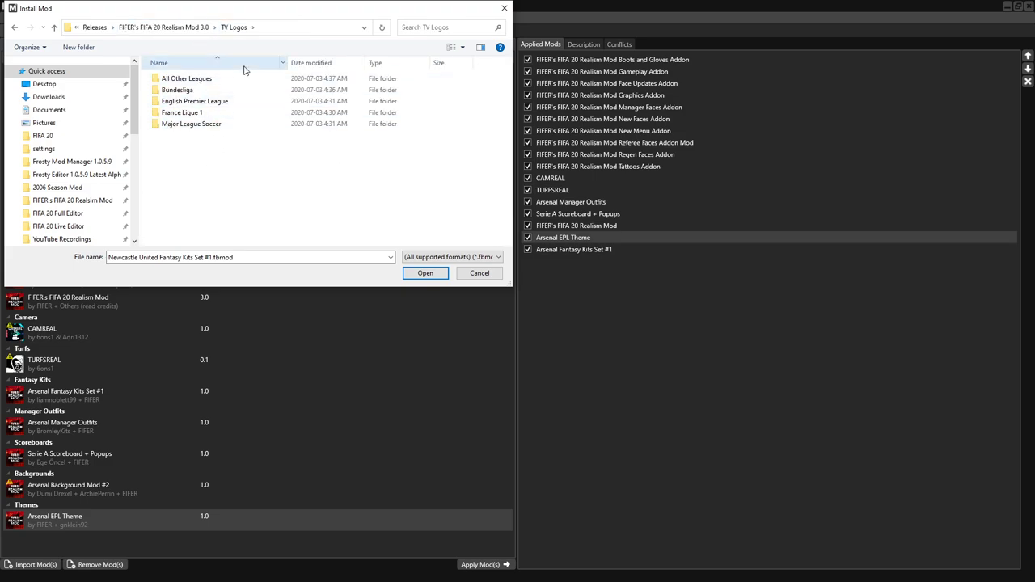
{"action": "double_click", "coordinate": [234, 101]}
{"action": "left_click", "coordinate": [236, 28]}
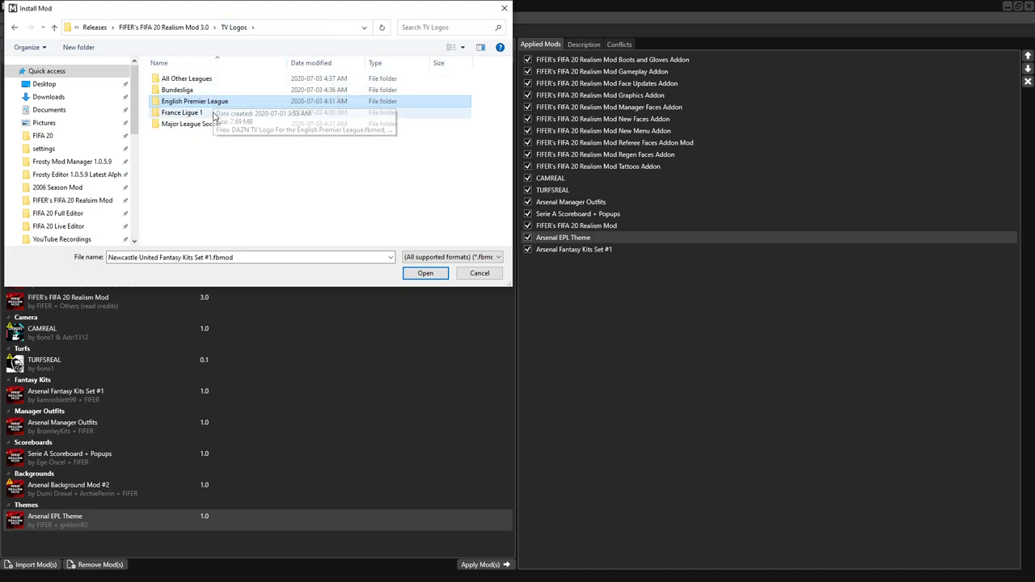
{"action": "left_click", "coordinate": [197, 29]}
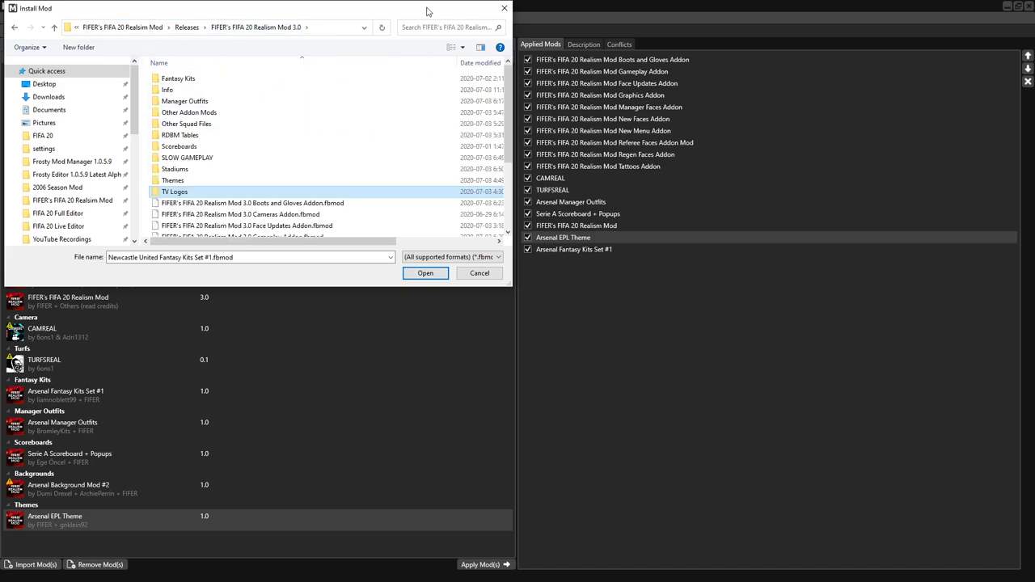
Dismiss the mod import and disable Arsenal Fantasy Kits Set #1, Arsenal EPL Theme, Serie A Scoreboard + Popups and Arsenal Manager Outfits.
{"action": "double_click", "coordinate": [488, 15]}
{"action": "left_click", "coordinate": [1024, 7]}
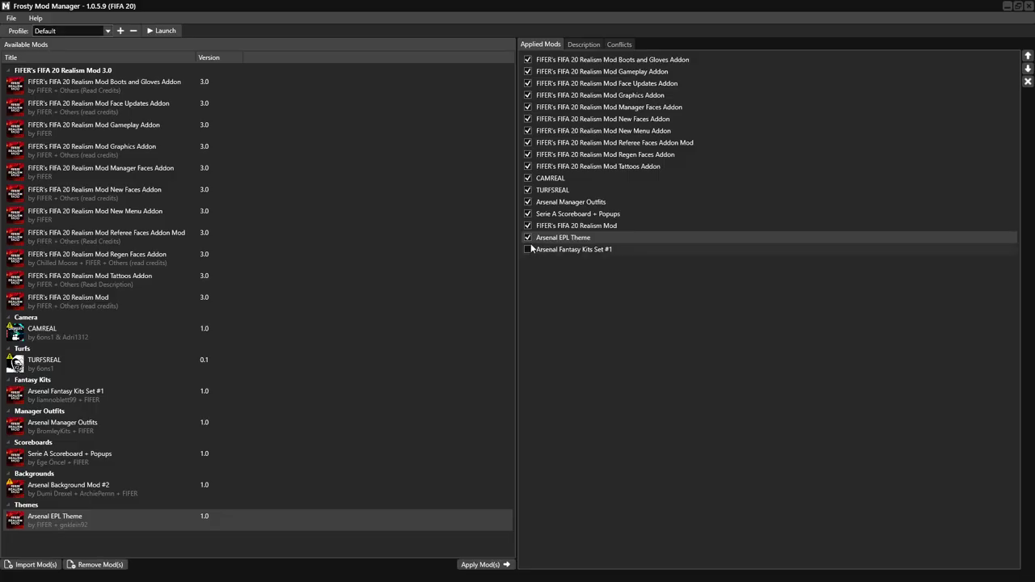
{"action": "left_click", "coordinate": [528, 237]}
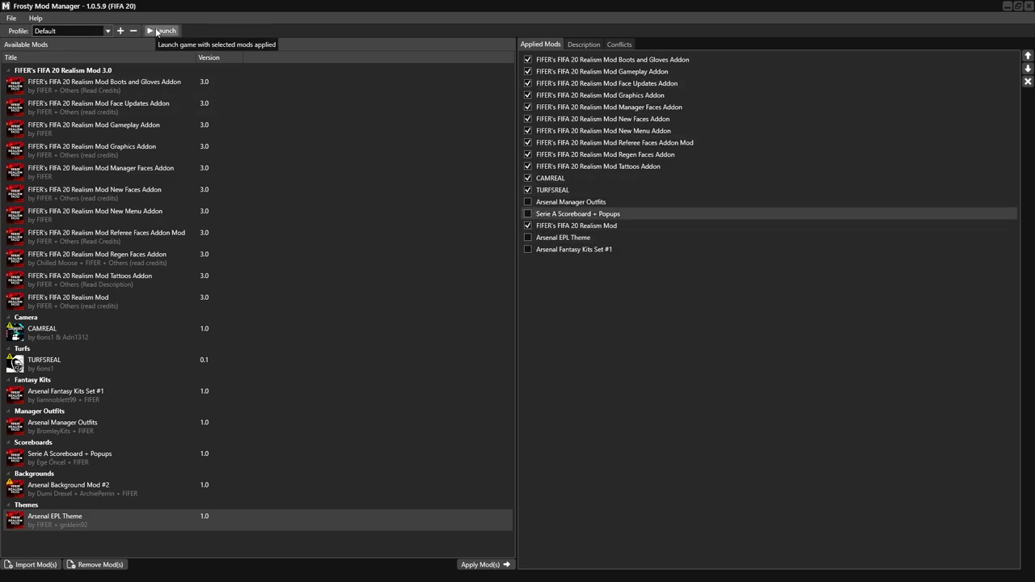
Switch to File Explorer and delete the ModData folder from the FIFA 20 game folder in Origin Games.
{"action": "key", "text": "alt+Tab"}
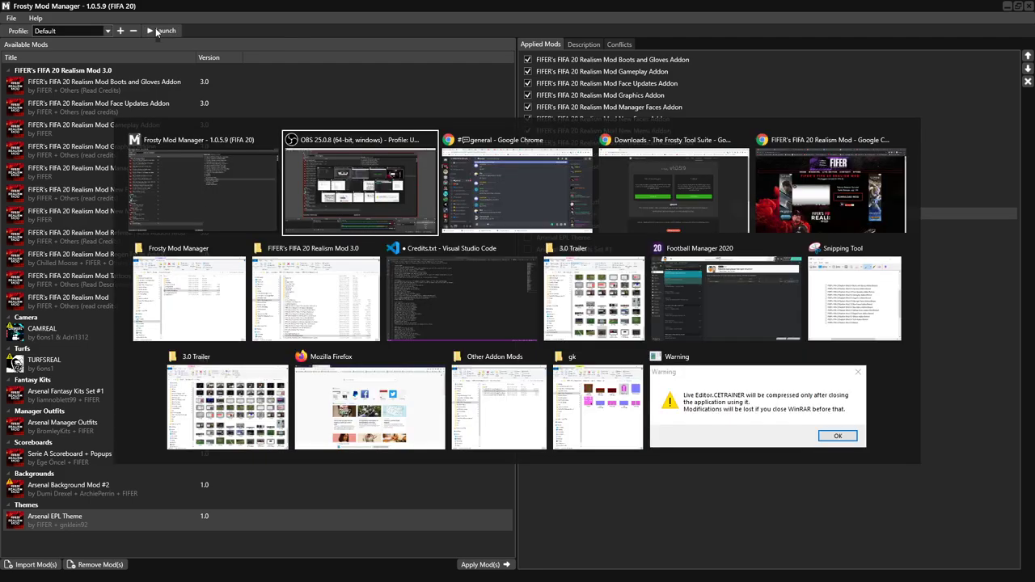
{"action": "left_click", "coordinate": [216, 304]}
{"action": "scroll", "coordinate": [408, 182], "scroll_direction": "up", "scroll_amount": 2}
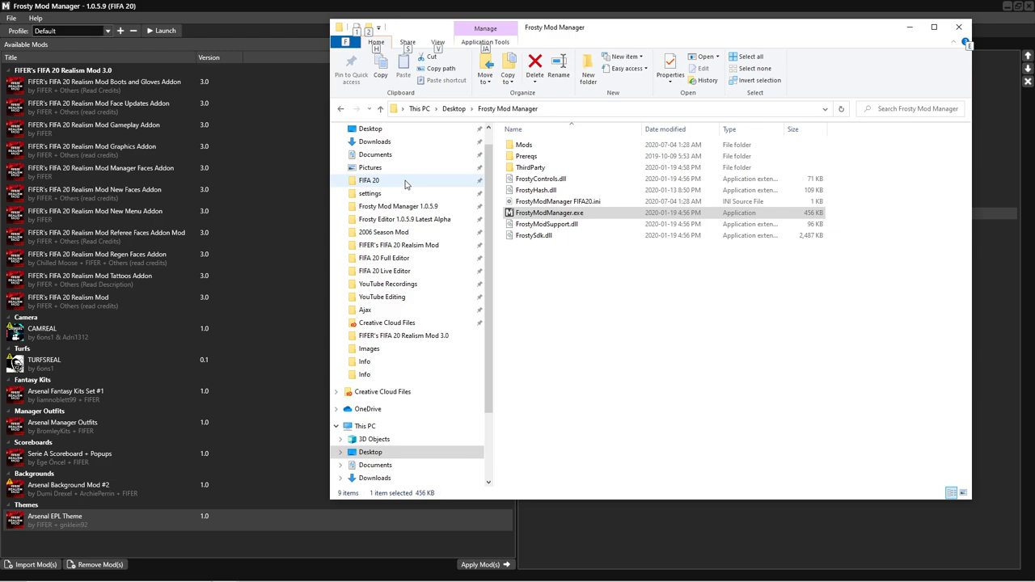
{"action": "left_click", "coordinate": [406, 182]}
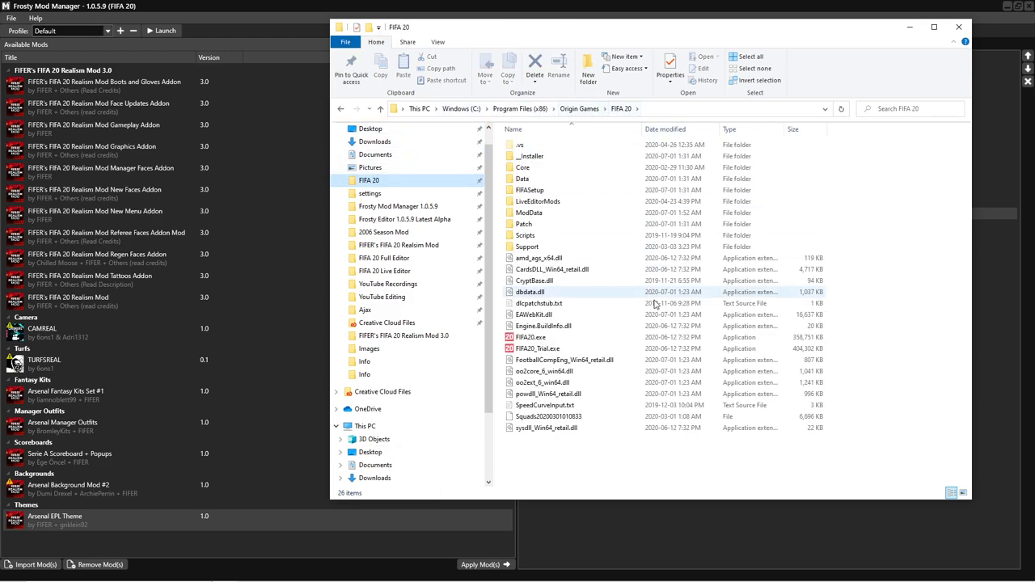
{"action": "right_click", "coordinate": [567, 222]}
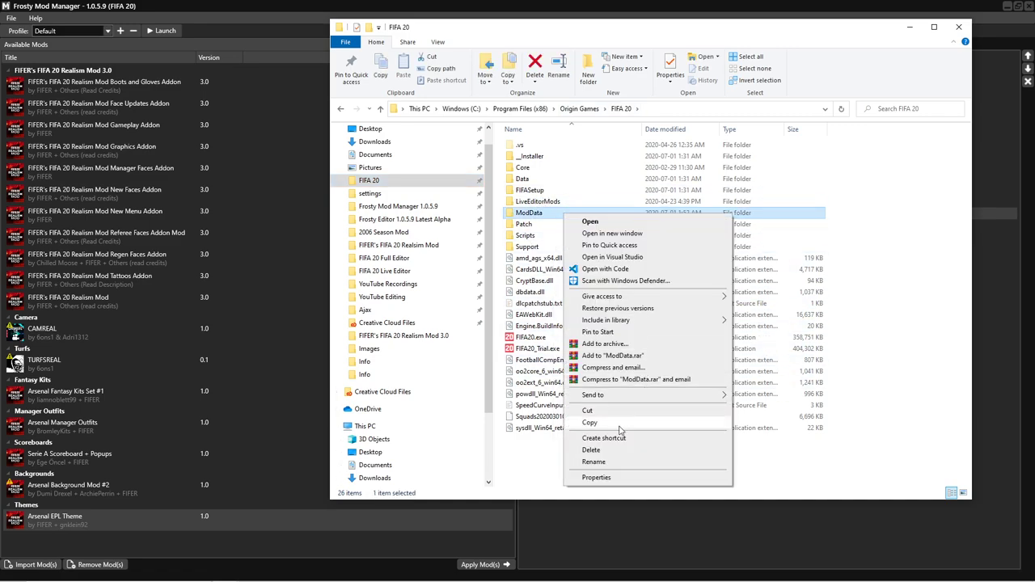
{"action": "left_click", "coordinate": [591, 449]}
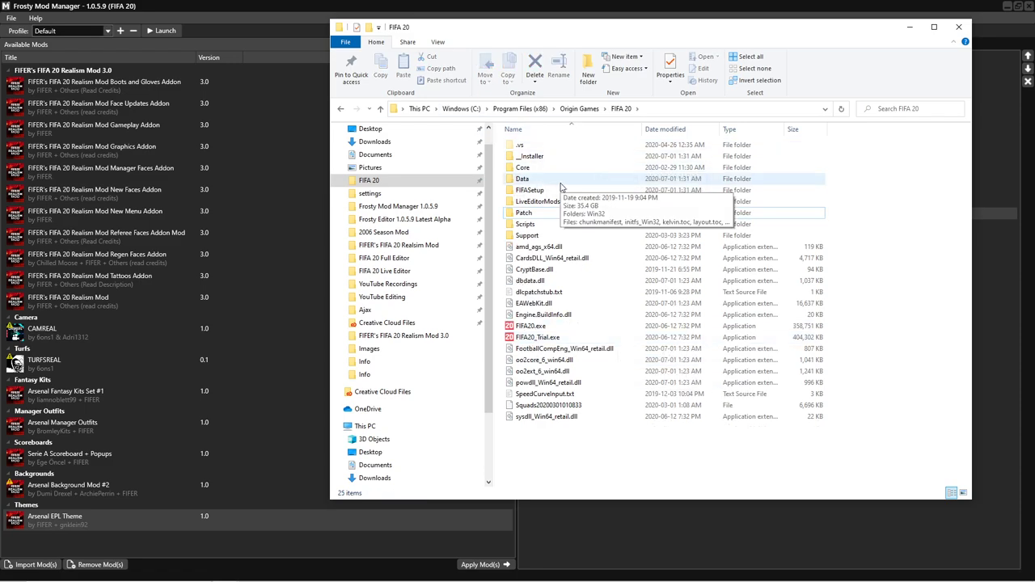
Open fifasetup.ini from the FIFA 20 folder in Documents with Notepad.
{"action": "left_click", "coordinate": [370, 194]}
{"action": "left_click", "coordinate": [495, 108]}
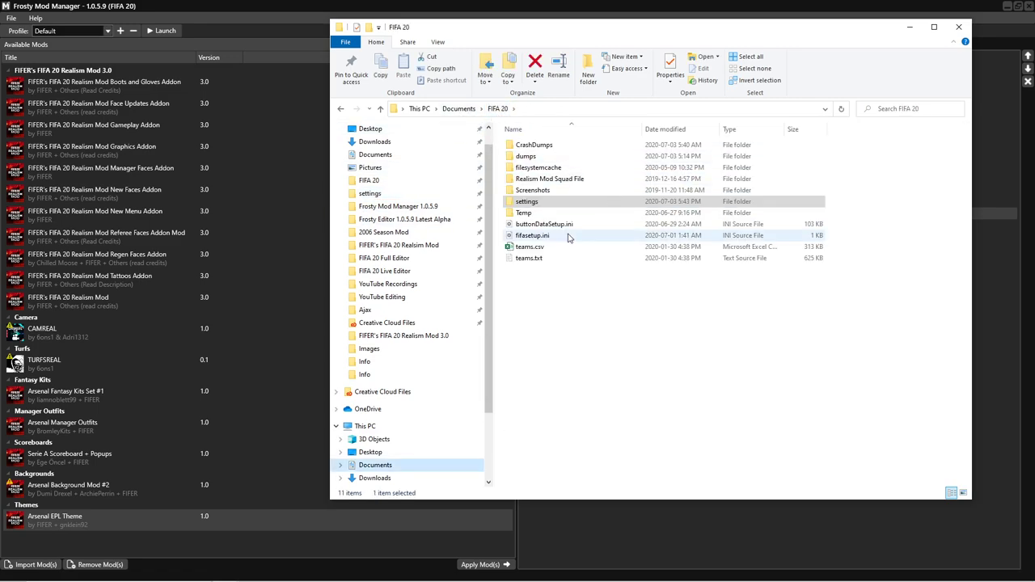
{"action": "left_click", "coordinate": [558, 239]}
{"action": "right_click", "coordinate": [557, 240]}
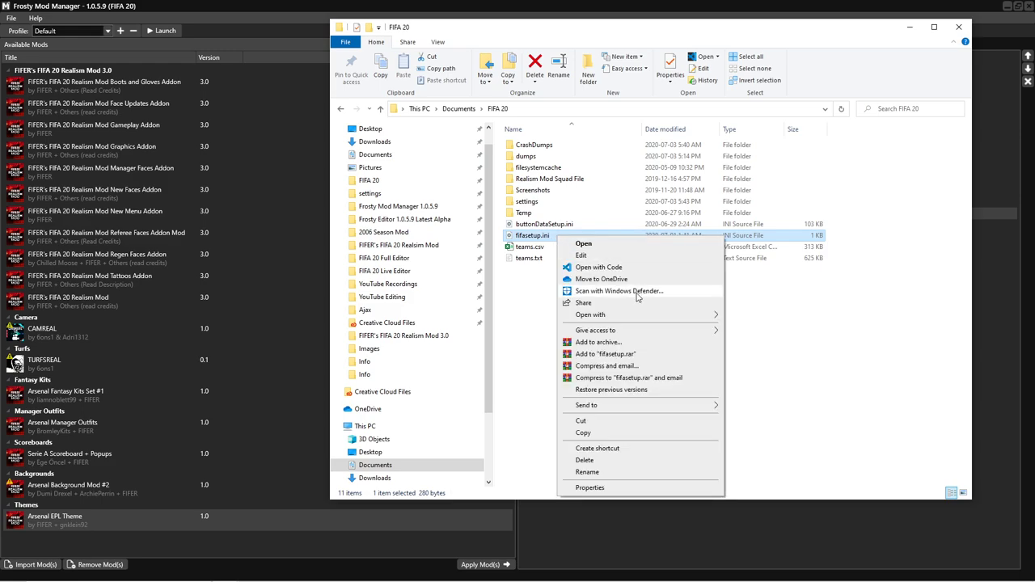
{"action": "mouse_move", "coordinate": [687, 316]}
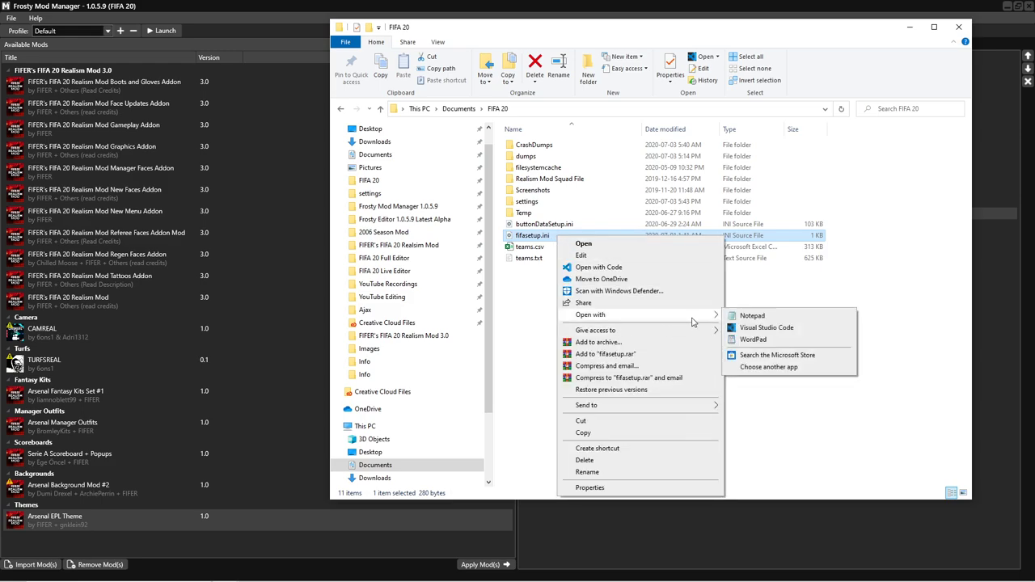
{"action": "left_click", "coordinate": [750, 316]}
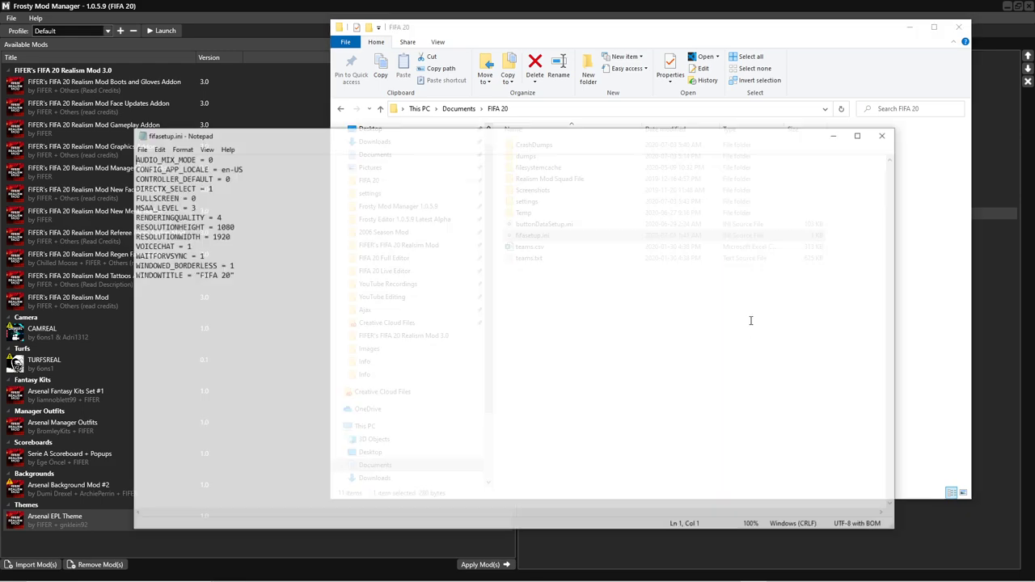
Set DIRECTX_SELECT to 1 in fifasetup.ini, save the file and close it.
{"action": "left_click_drag", "start_coordinate": [168, 188], "coordinate": [192, 188]}
{"action": "left_click", "coordinate": [201, 188]}
{"action": "key", "text": "BackSpace"}
{"action": "type", "text": "0"}
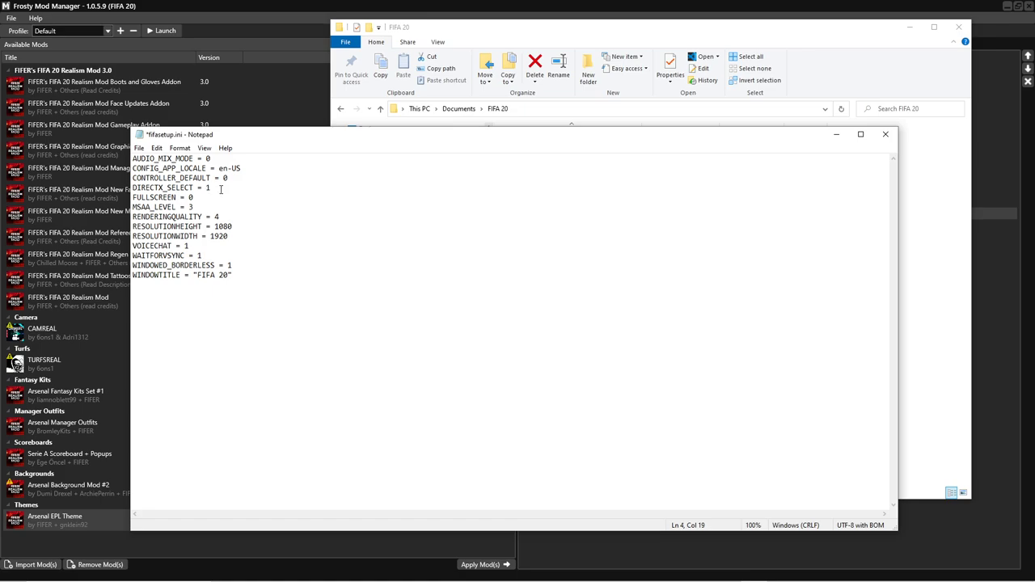
{"action": "key", "text": "ctrl+s"}
{"action": "left_click", "coordinate": [139, 148]}
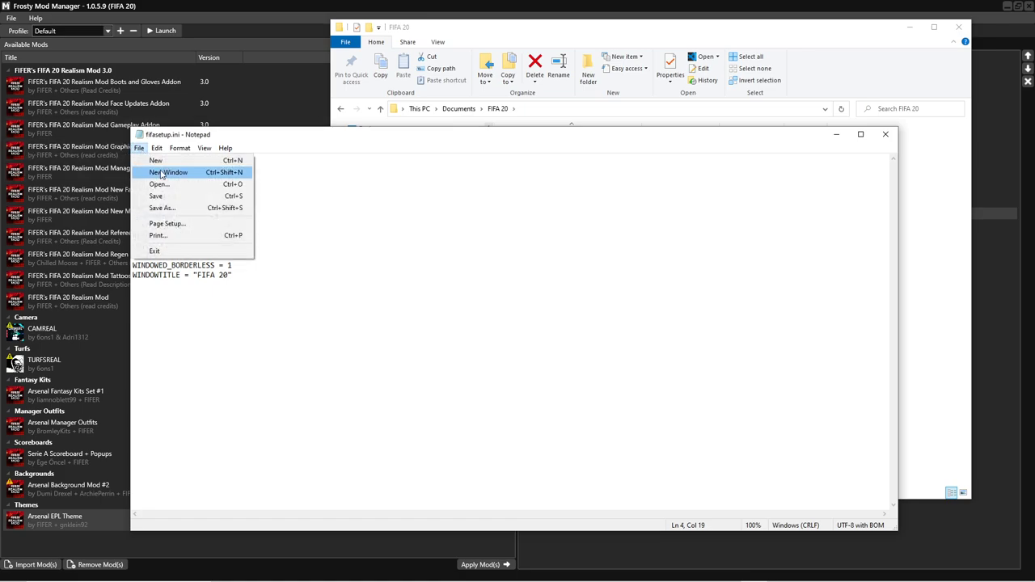
{"action": "left_click", "coordinate": [887, 134]}
Return to Frosty Mod Manager and launch FIFA 20 with the selected mods applied.
{"action": "left_click", "coordinate": [215, 45]}
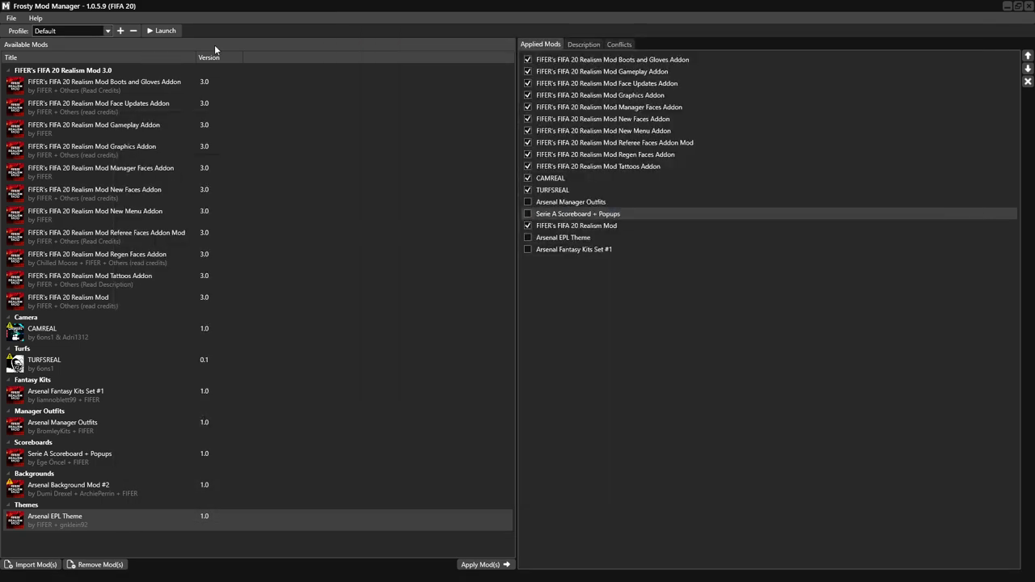
{"action": "left_click", "coordinate": [168, 34]}
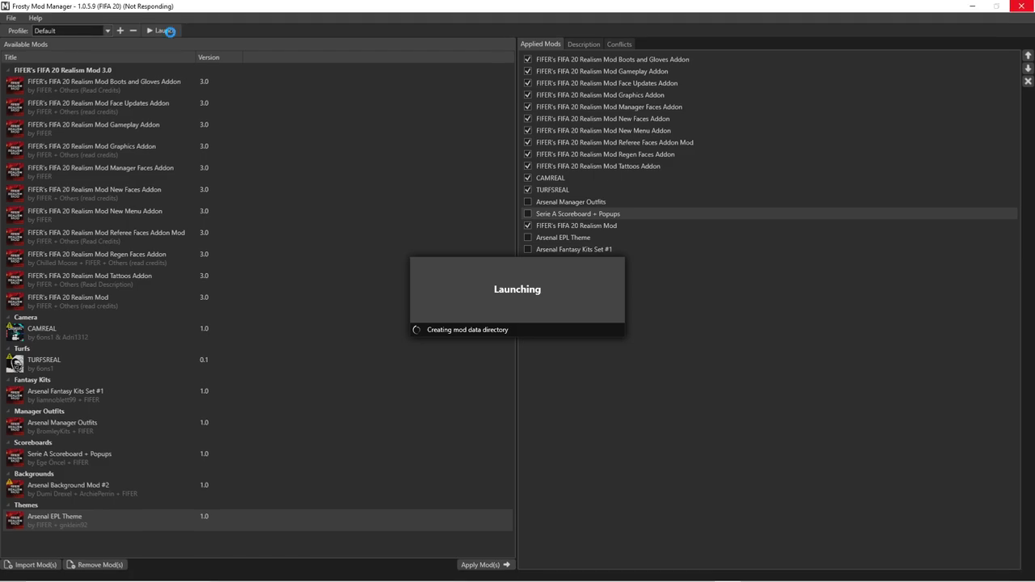
{"action": "key", "text": "alt+Tab"}
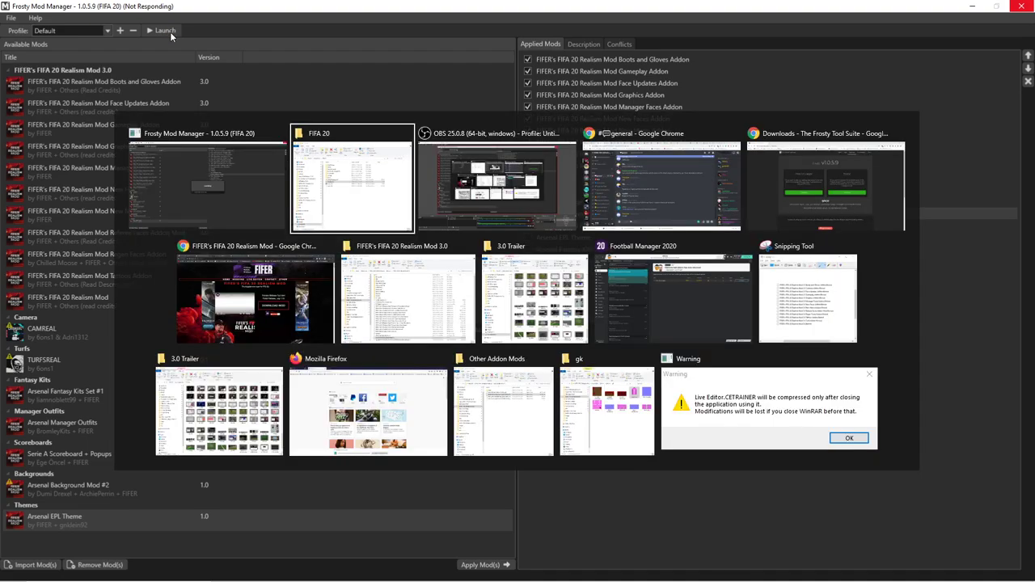
Switch to Chrome, pause the trailer on FIFER's YouTube channel page and look over the channel.
{"action": "key", "text": "alt+Tab"}
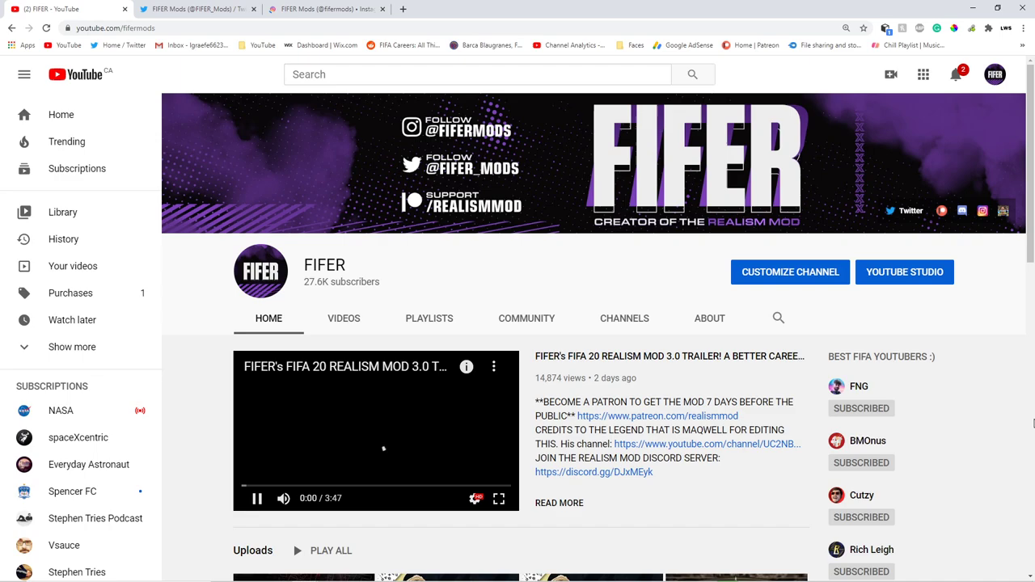
{"action": "left_click", "coordinate": [406, 433]}
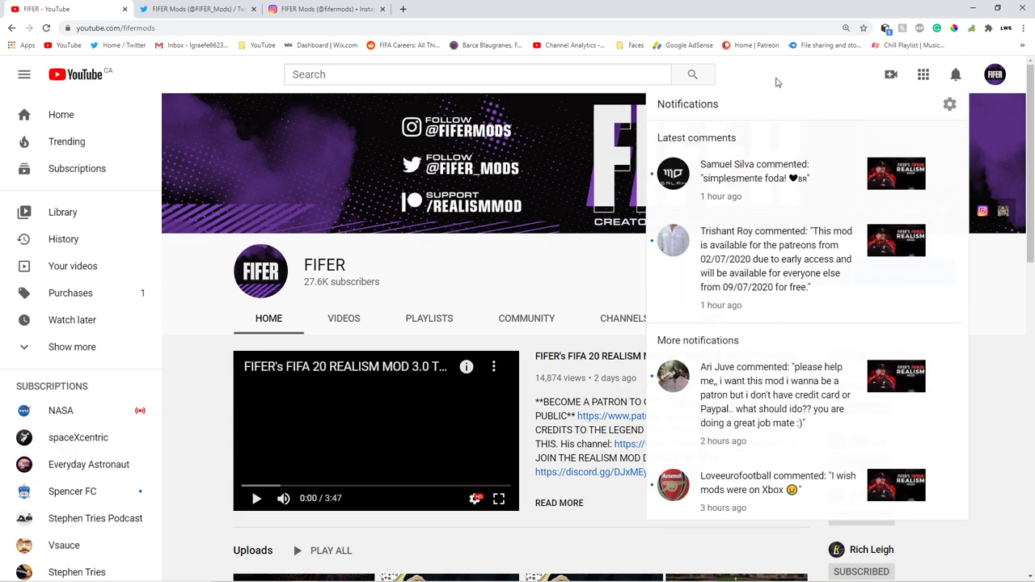
{"action": "left_click", "coordinate": [777, 83]}
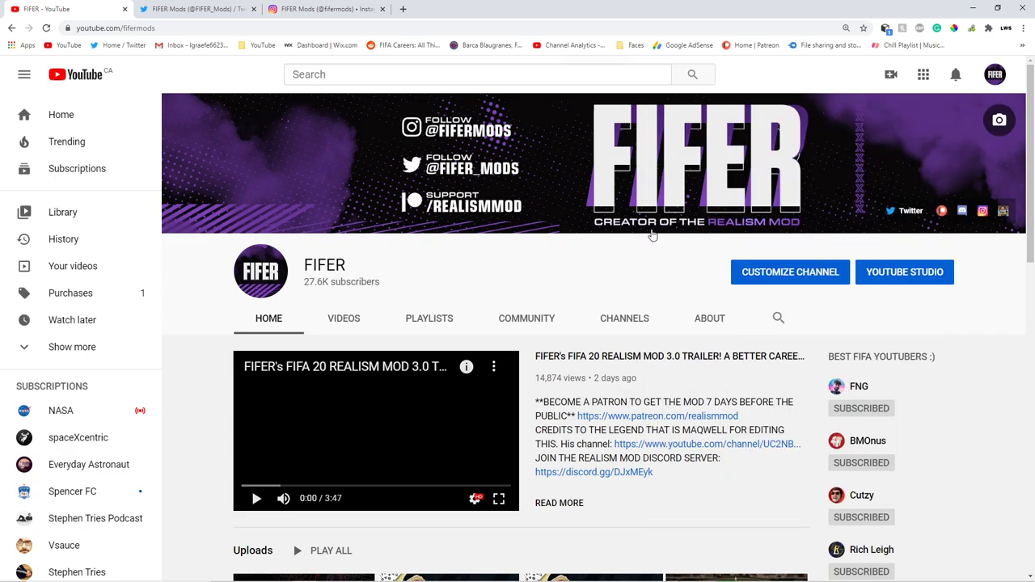
{"action": "scroll", "coordinate": [654, 234], "scroll_direction": "down", "scroll_amount": 3}
{"action": "scroll", "coordinate": [654, 233], "scroll_direction": "up", "scroll_amount": 3}
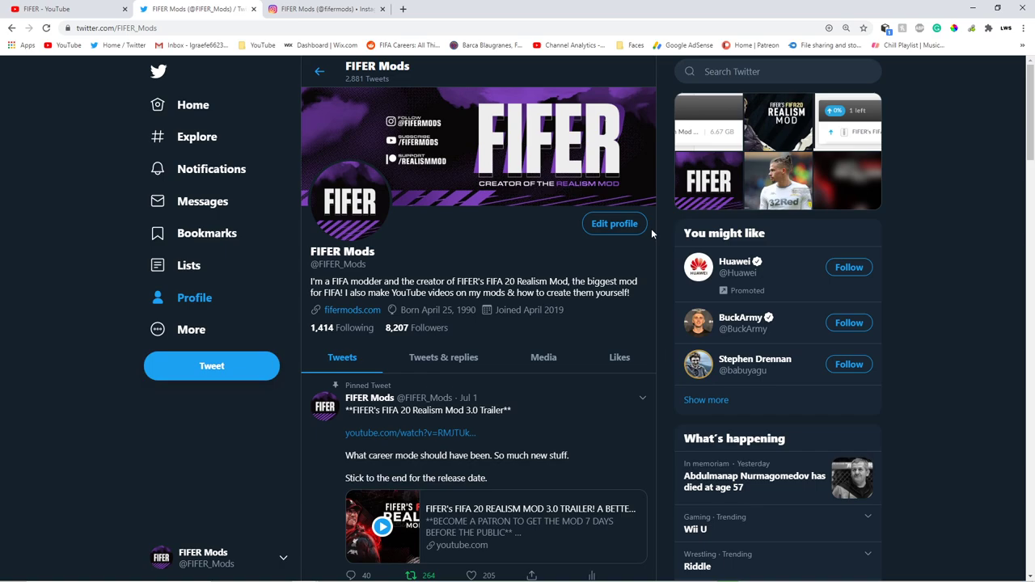
Look through the pinned trailer post and recent tweets on the FIFER Mods Twitter profile.
{"action": "left_click", "coordinate": [81, 6]}
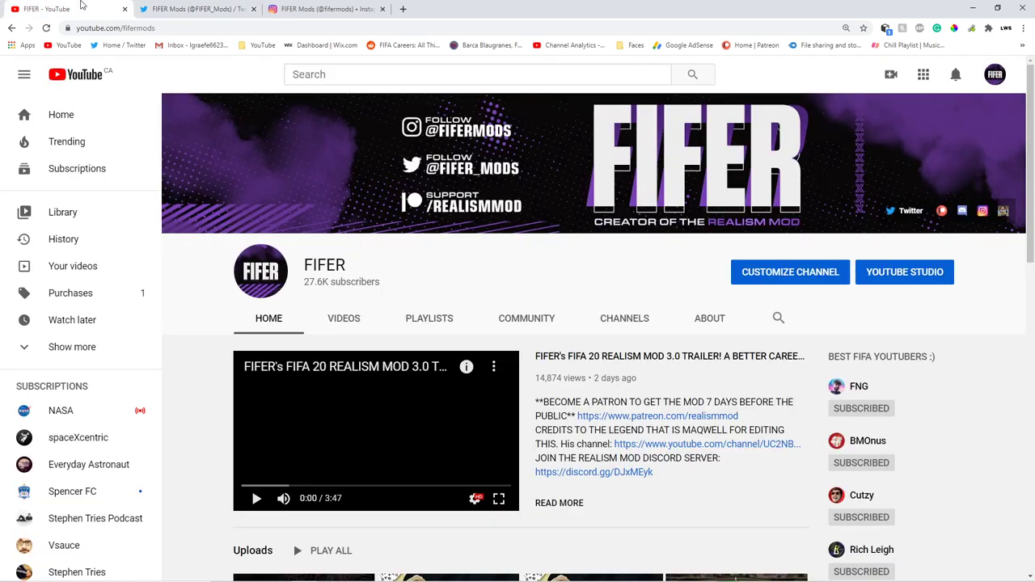
{"action": "left_click", "coordinate": [152, 7]}
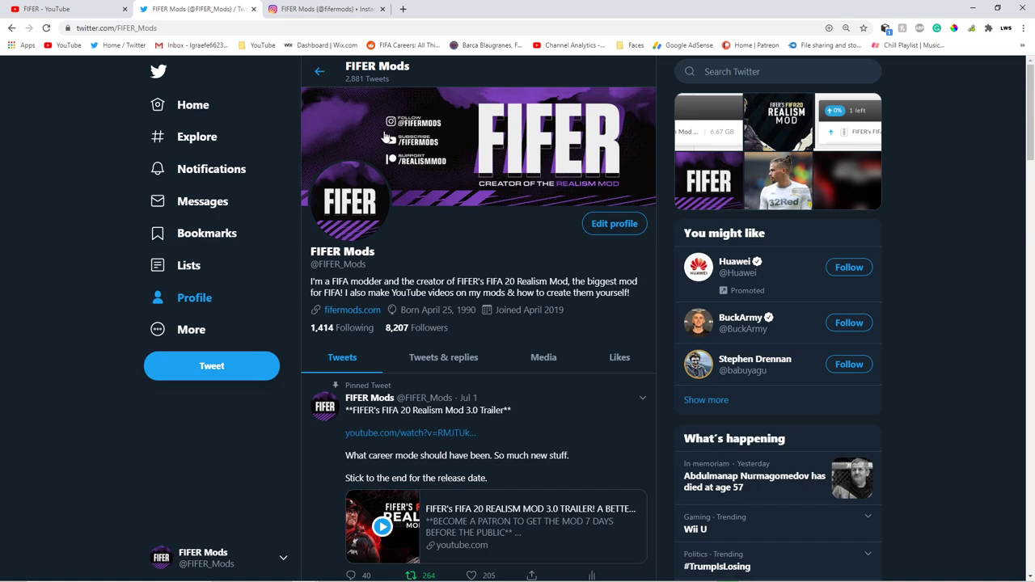
{"action": "scroll", "coordinate": [358, 325], "scroll_direction": "down", "scroll_amount": 10}
{"action": "scroll", "coordinate": [332, 491], "scroll_direction": "down", "scroll_amount": 10}
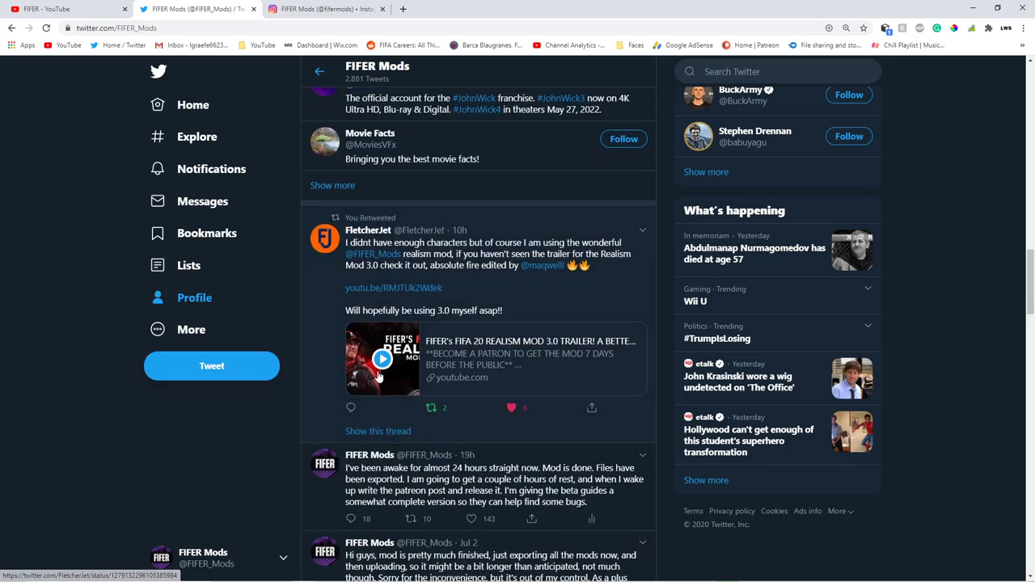
{"action": "scroll", "coordinate": [375, 455], "scroll_direction": "up", "scroll_amount": 20}
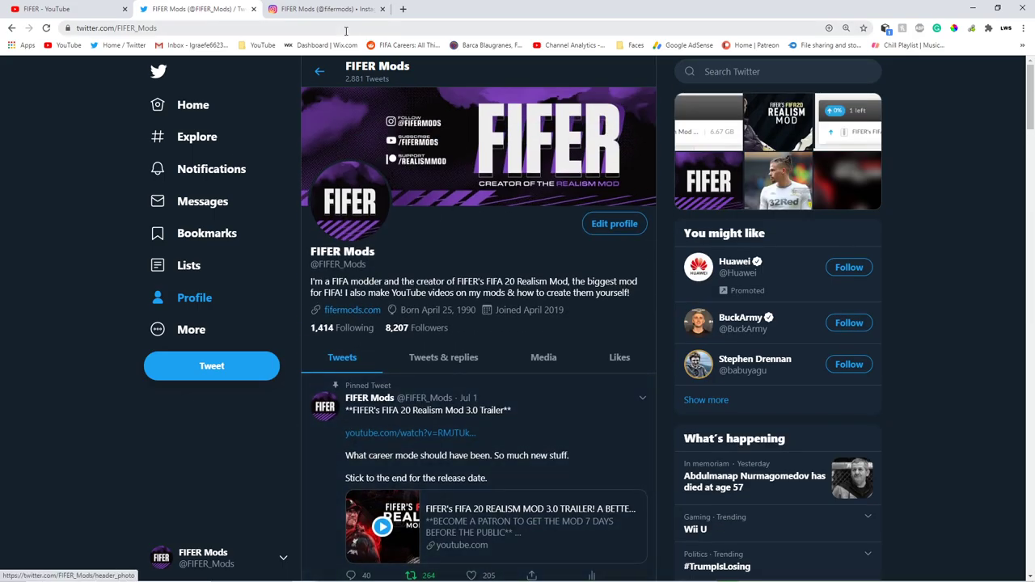
{"action": "left_click", "coordinate": [317, 9]}
{"action": "left_click", "coordinate": [205, 6]}
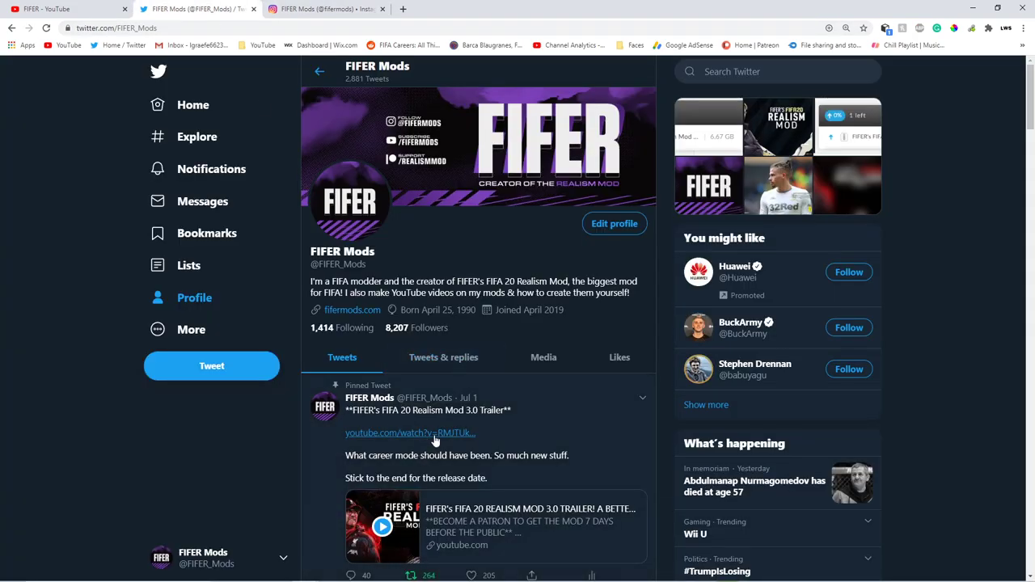
{"action": "scroll", "coordinate": [435, 440], "scroll_direction": "down", "scroll_amount": 2}
Browse the face posts on the fifermods Instagram profile and return to the Twitter profile.
{"action": "left_click", "coordinate": [309, 8]}
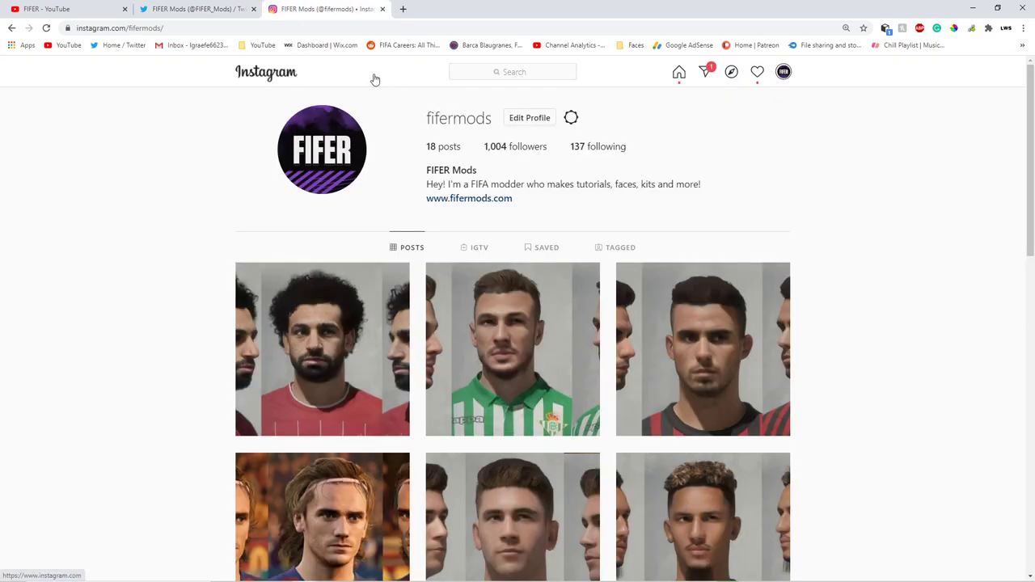
{"action": "scroll", "coordinate": [363, 266], "scroll_direction": "down", "scroll_amount": 3}
{"action": "scroll", "coordinate": [913, 159], "scroll_direction": "up", "scroll_amount": 3}
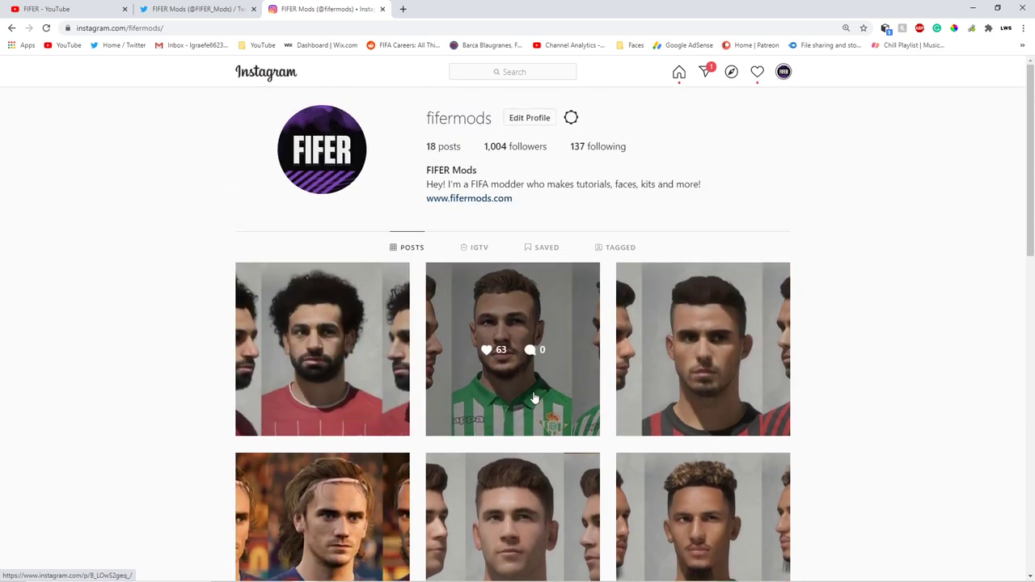
{"action": "scroll", "coordinate": [466, 453], "scroll_direction": "down", "scroll_amount": 6}
{"action": "scroll", "coordinate": [416, 441], "scroll_direction": "up", "scroll_amount": 8}
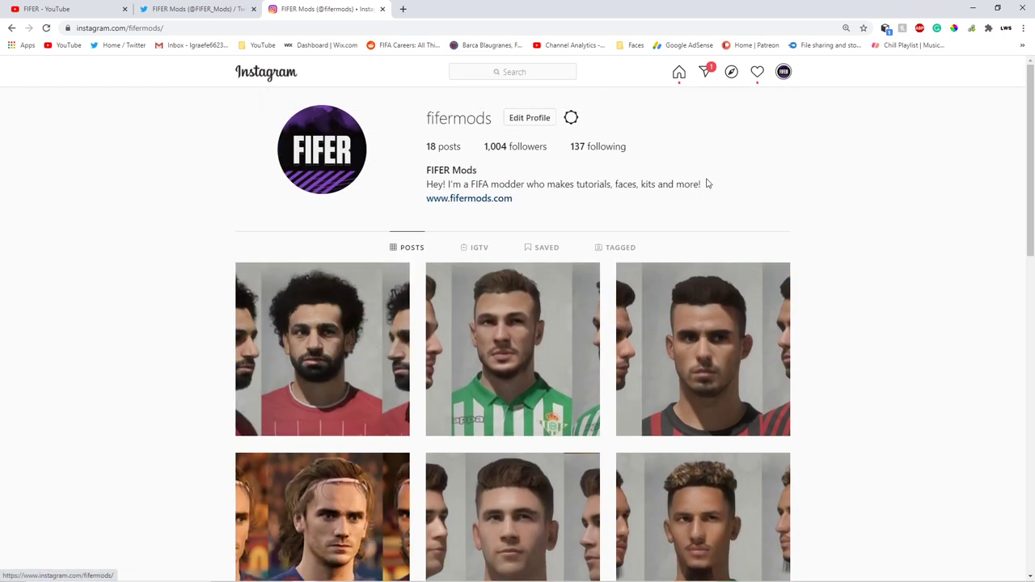
{"action": "left_click", "coordinate": [201, 9]}
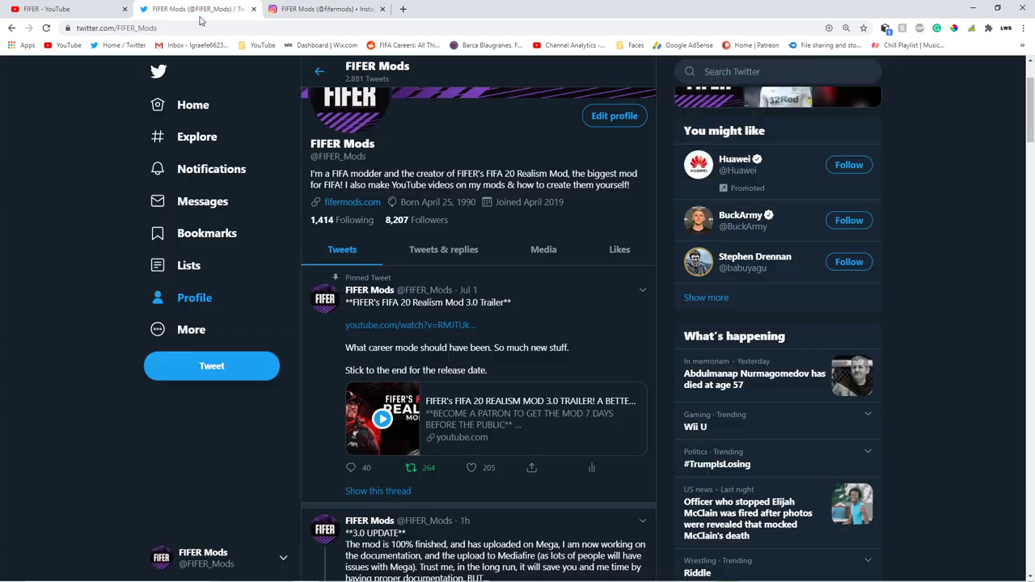
{"action": "left_click", "coordinate": [117, 8]}
{"action": "left_click", "coordinate": [202, 8]}
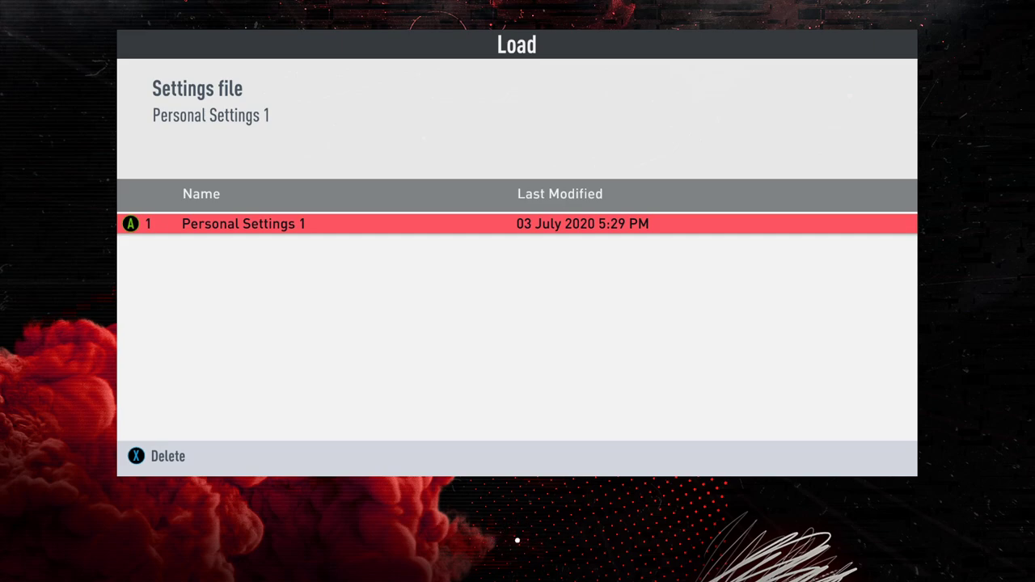
Load the Personal Settings 1 file in FIFA 20 and open the Mod Info page from the home screen.
{"action": "key", "text": "Return"}
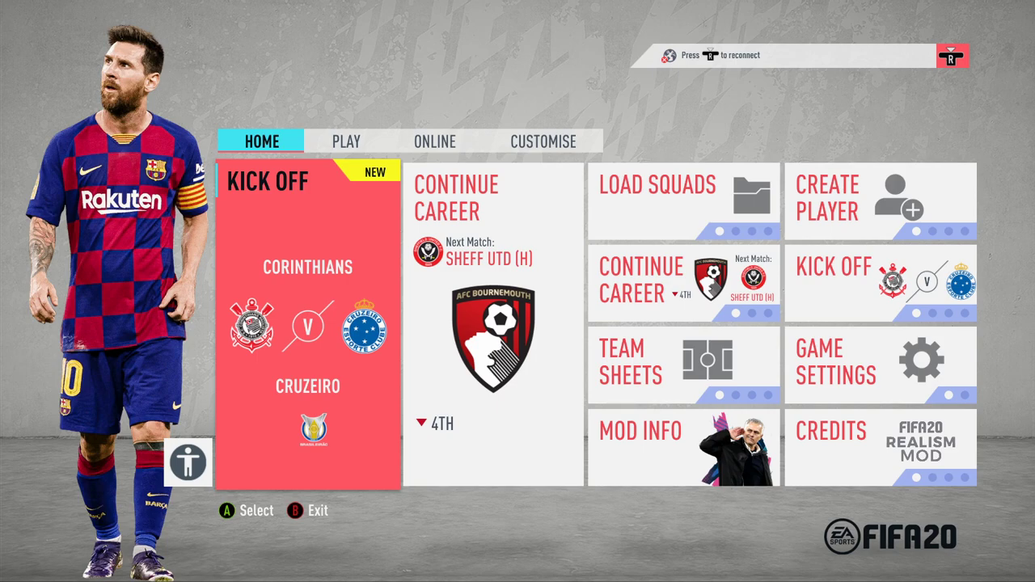
{"action": "key", "text": "Right"}
{"action": "key", "text": "Left"}
{"action": "key", "text": "Right"}
{"action": "key", "text": "Right"}
{"action": "key", "text": "Left"}
{"action": "key", "text": "Right"}
{"action": "key", "text": "Left"}
{"action": "key", "text": "Right"}
{"action": "key", "text": "Down"}
{"action": "key", "text": "Down"}
{"action": "key", "text": "Return"}
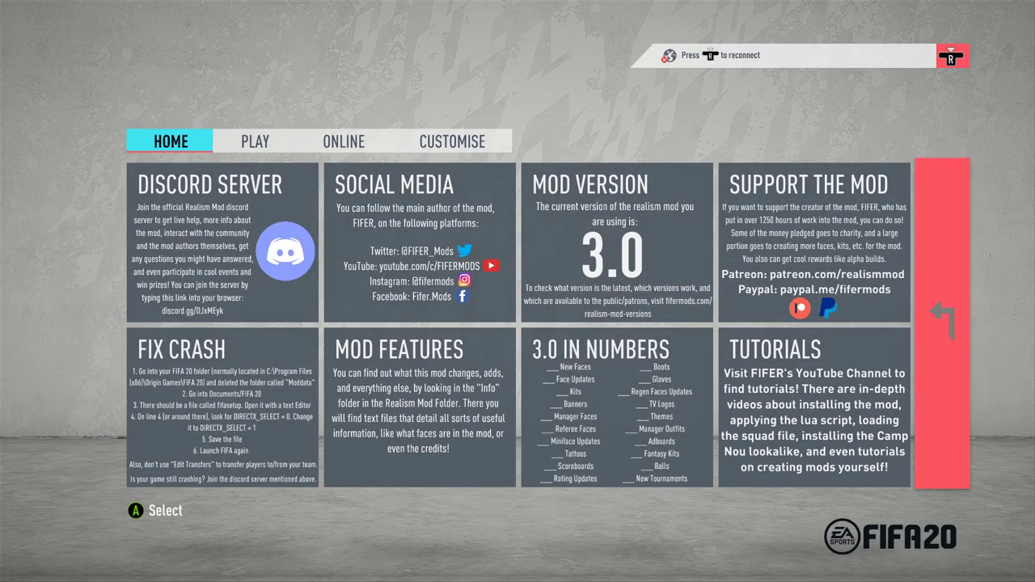
Reopen the Mod Info page to read its mod version and crash-fix details, and return to the home screen.
{"action": "key", "text": "Escape"}
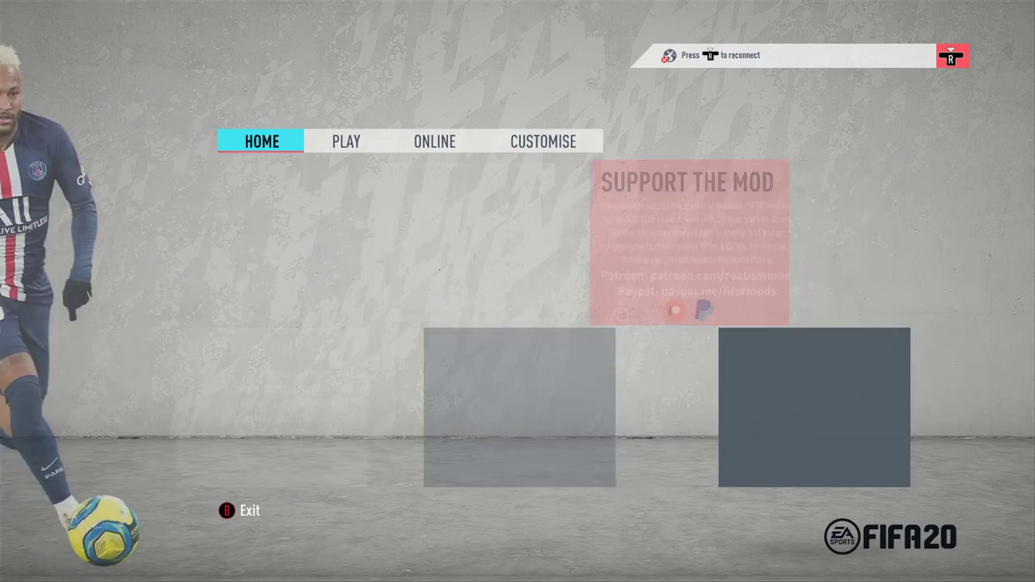
{"action": "key", "text": "Right"}
{"action": "key", "text": "Down"}
{"action": "key", "text": "Down"}
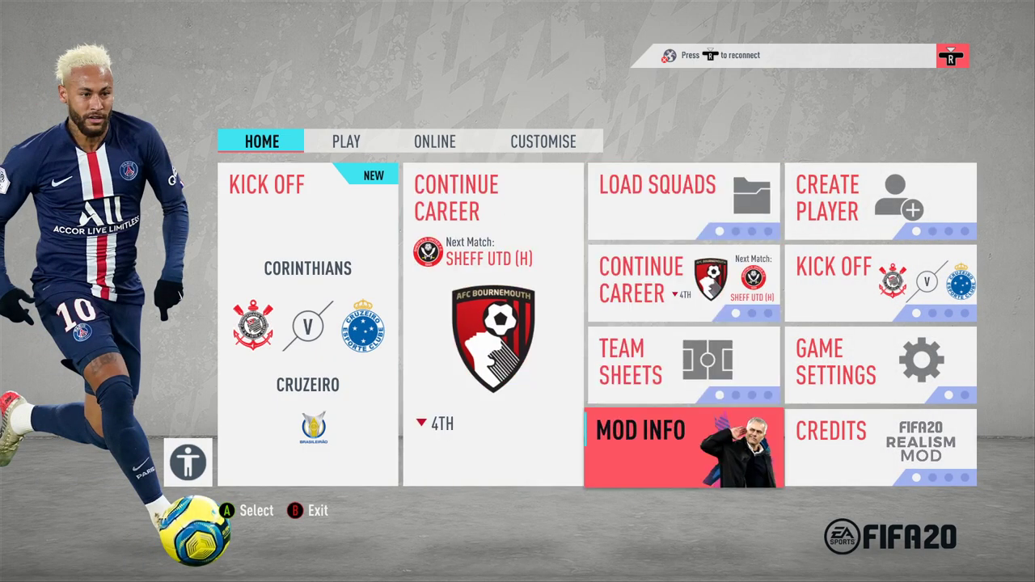
{"action": "key", "text": "Return"}
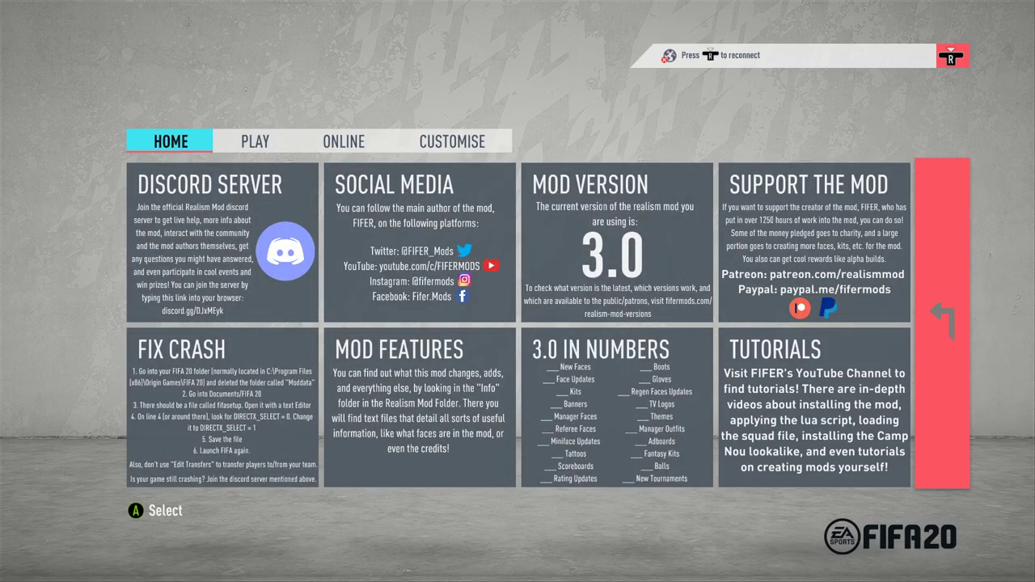
{"action": "key", "text": "Escape"}
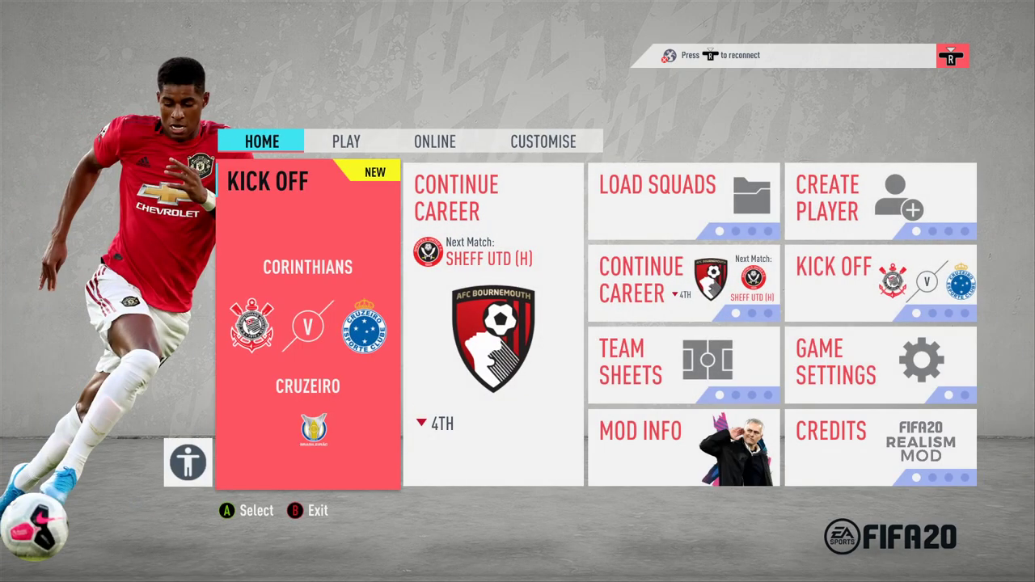
{"action": "key", "text": "Right"}
{"action": "key", "text": "Right"}
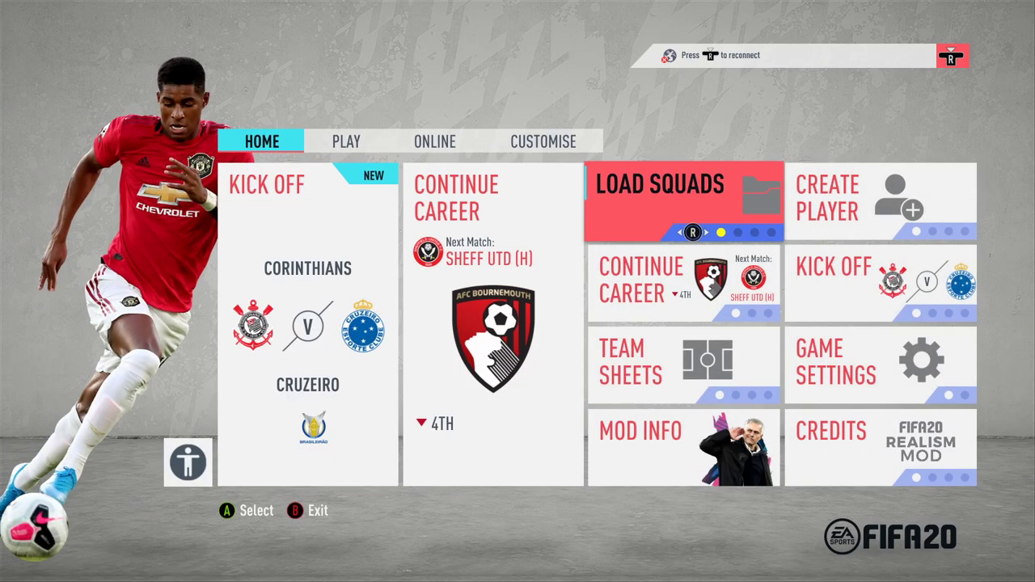
{"action": "key", "text": "Right"}
{"action": "key", "text": "Left"}
{"action": "key", "text": "Left"}
{"action": "key", "text": "Left"}
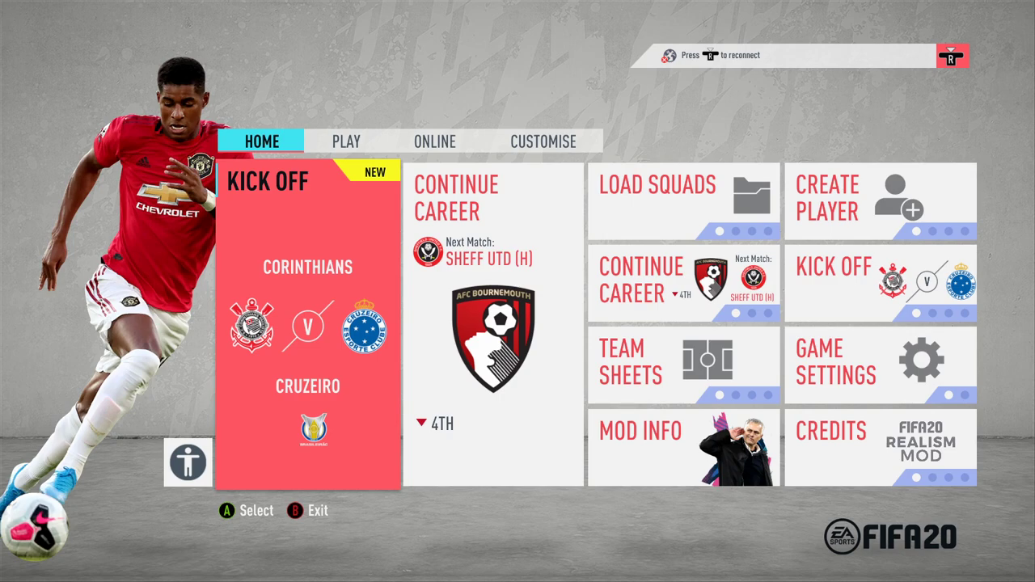
{"action": "key", "text": "Right"}
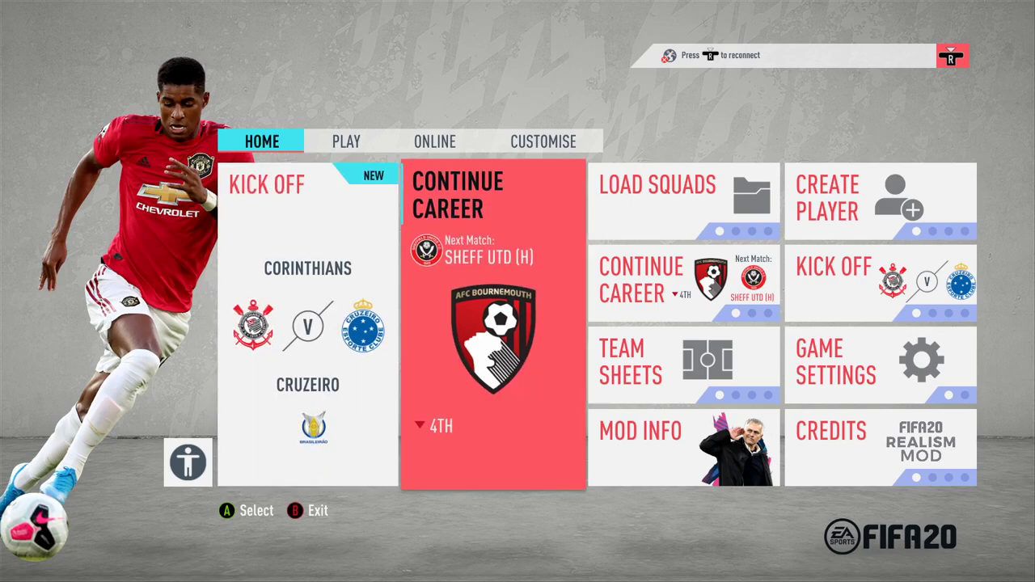
{"action": "key", "text": "Right"}
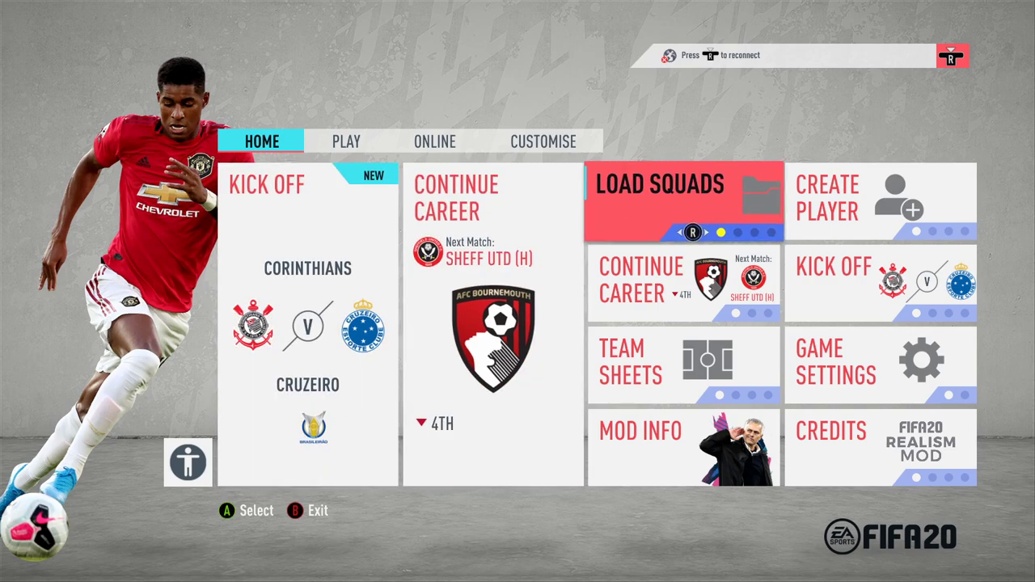
Check the Load Squads option in the Customise profile section and open the squad load list from the home screen.
{"action": "key", "text": "q"}
{"action": "key", "text": "Left"}
{"action": "key", "text": "Return"}
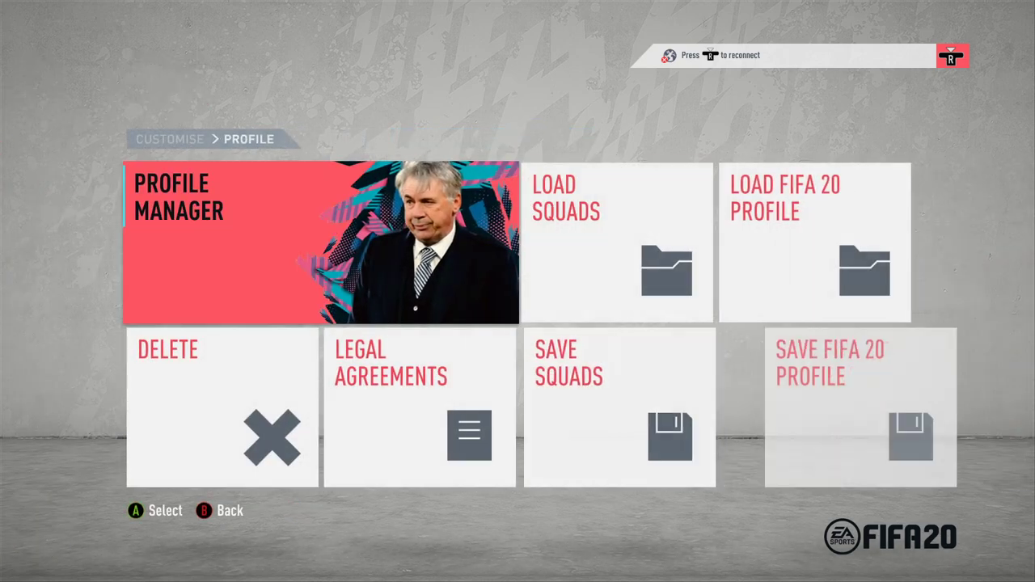
{"action": "key", "text": "Right"}
{"action": "key", "text": "Escape"}
{"action": "key", "text": "e"}
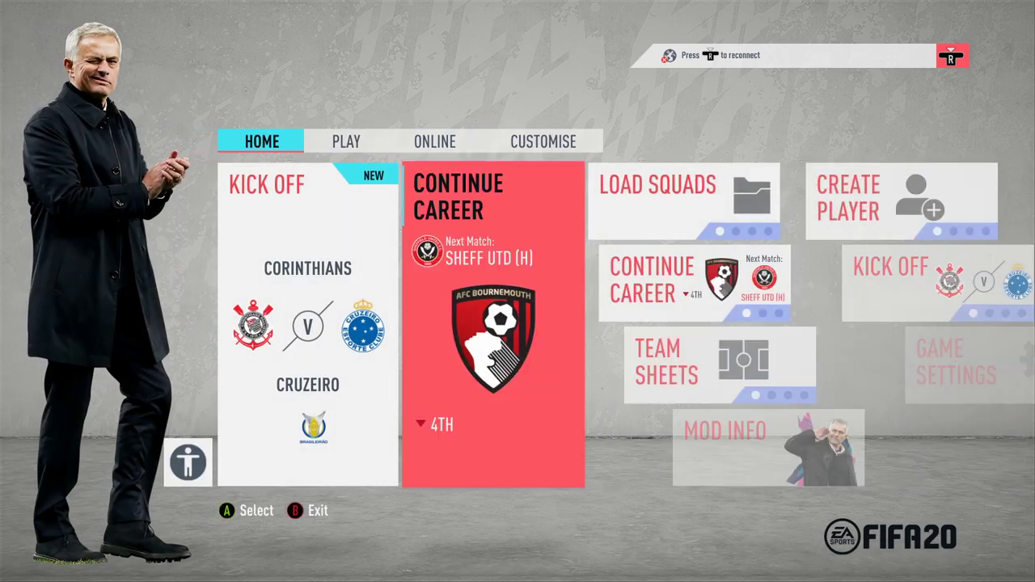
{"action": "key", "text": "Right"}
{"action": "key", "text": "Return"}
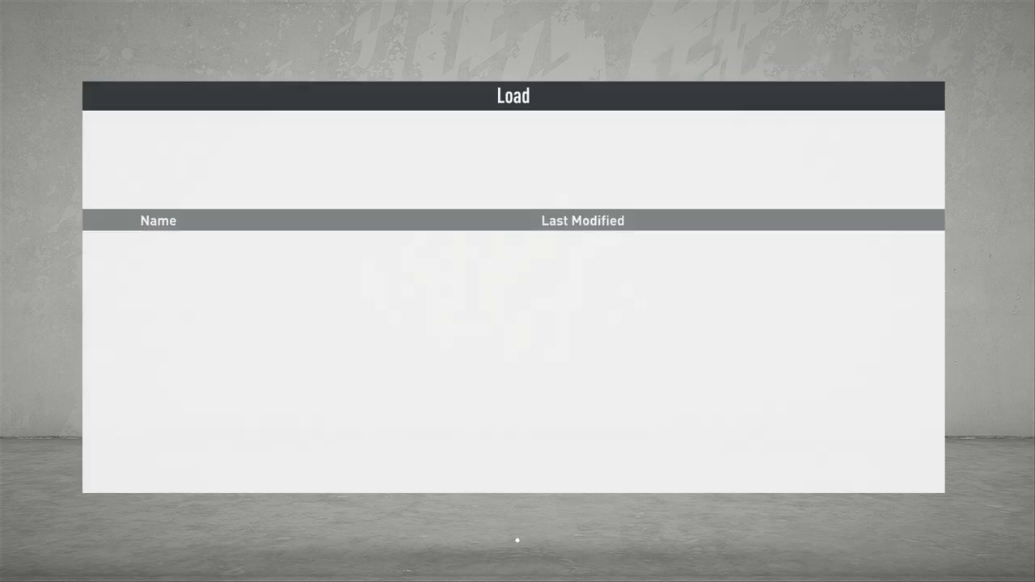
Switch to the Realism Mod 3.0 folder and compare the standard squad file with the WithFacesAndTattoosApplied version.
{"action": "key", "text": "alt+Tab"}
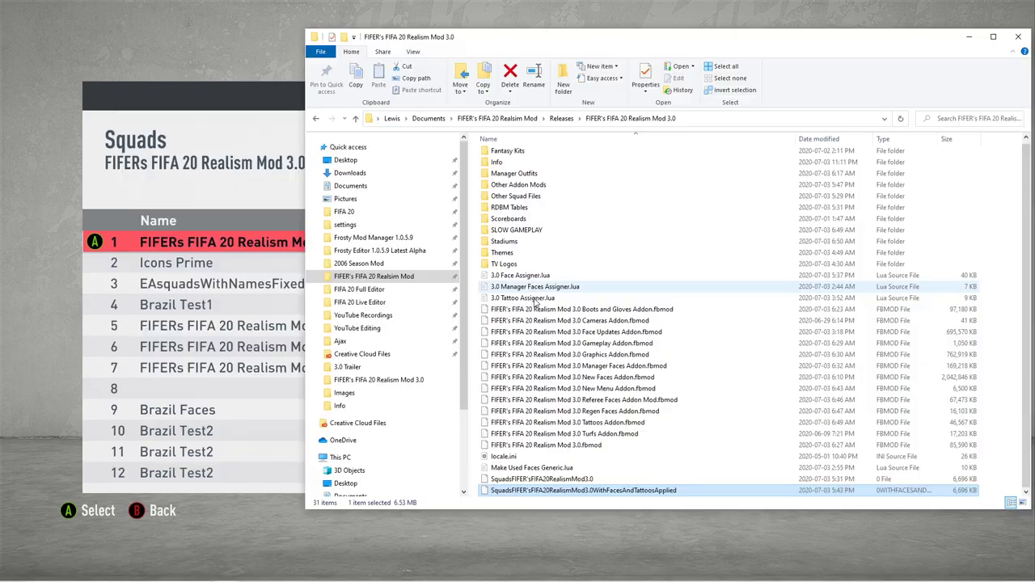
{"action": "left_click", "coordinate": [528, 283]}
{"action": "left_click", "coordinate": [641, 479]}
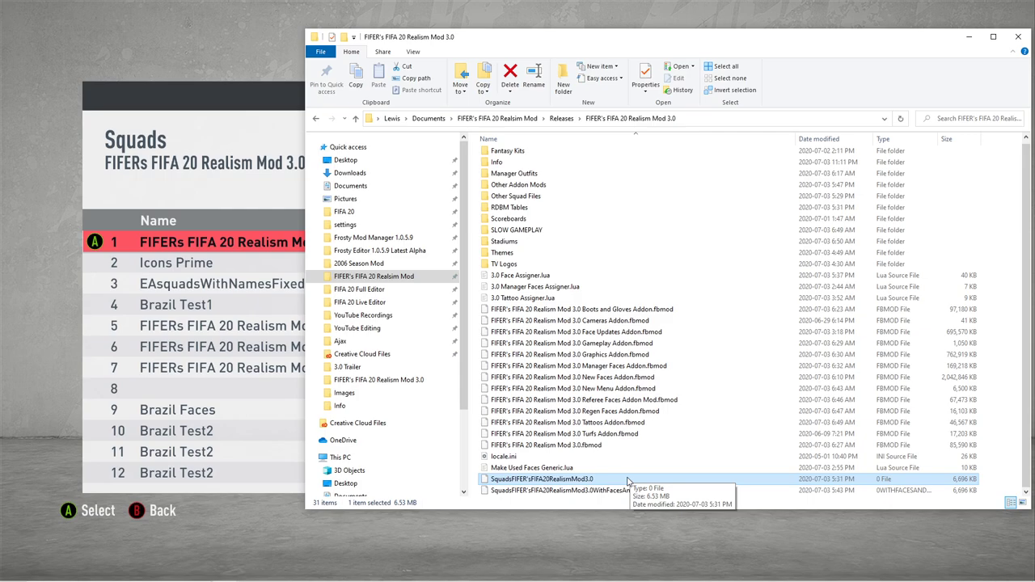
{"action": "key", "text": "Down"}
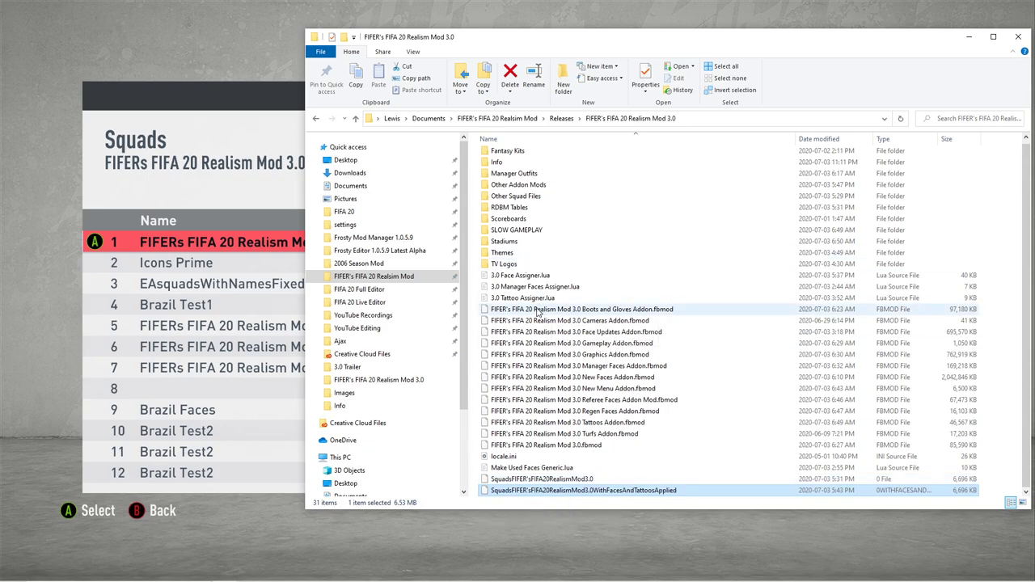
Review the applied face and tattoo addons in Frosty Mod Manager alongside the WithFacesAndTattoosApplied squad file in File Explorer.
{"action": "key", "text": "alt+Tab"}
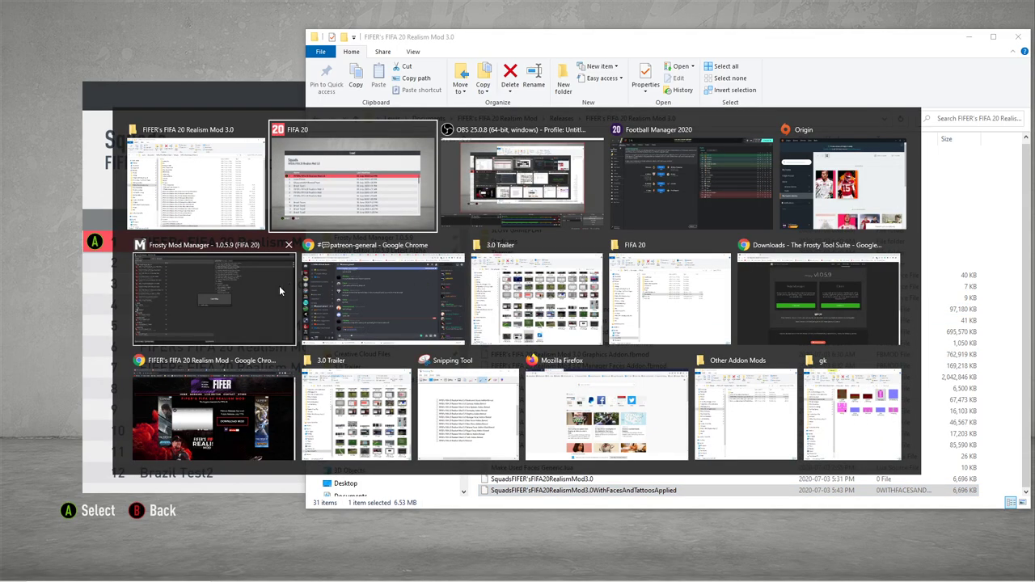
{"action": "left_click", "coordinate": [268, 289]}
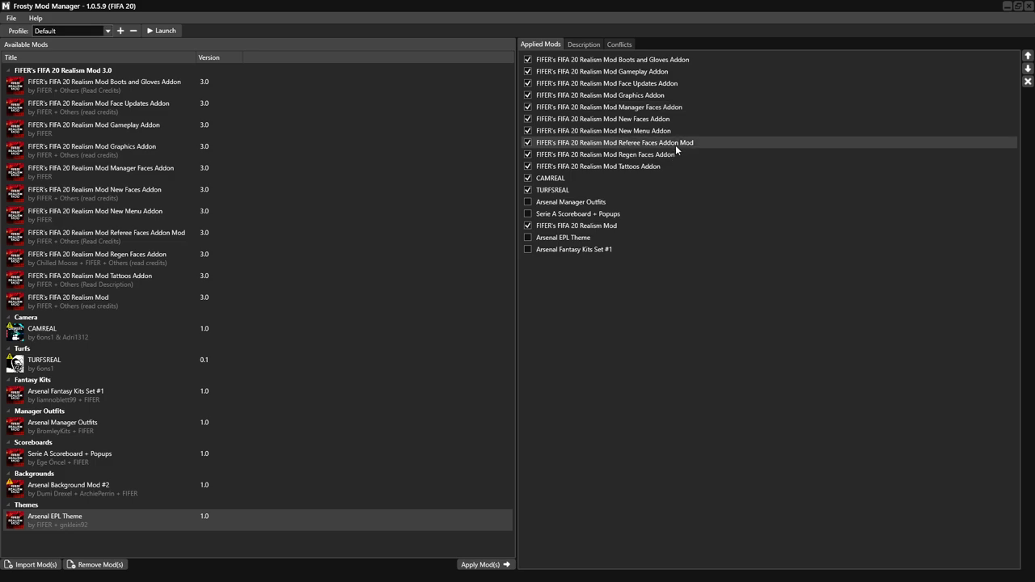
{"action": "key", "text": "alt+Tab"}
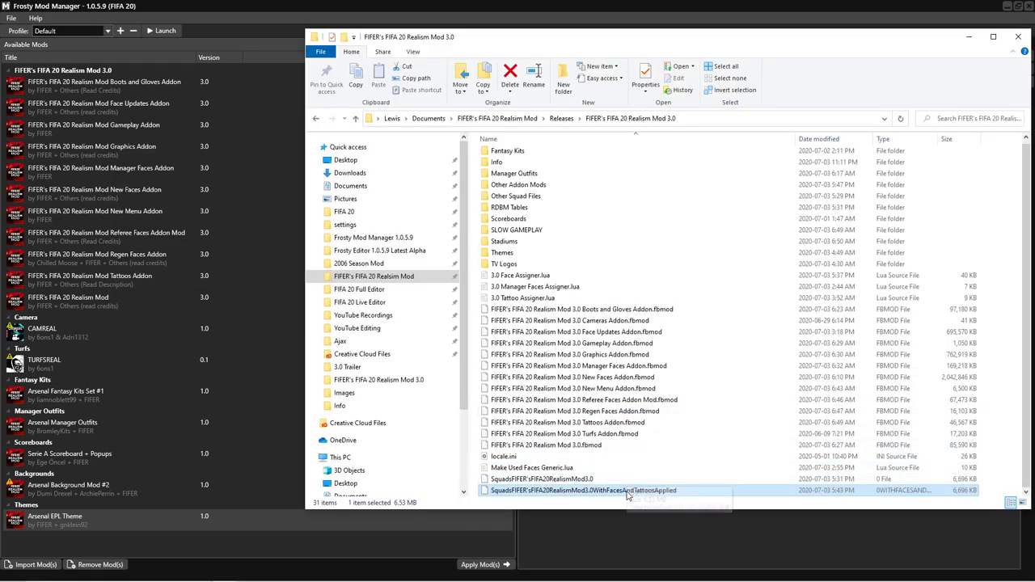
{"action": "key", "text": "alt+Tab"}
{"action": "key", "text": "alt+Tab"}
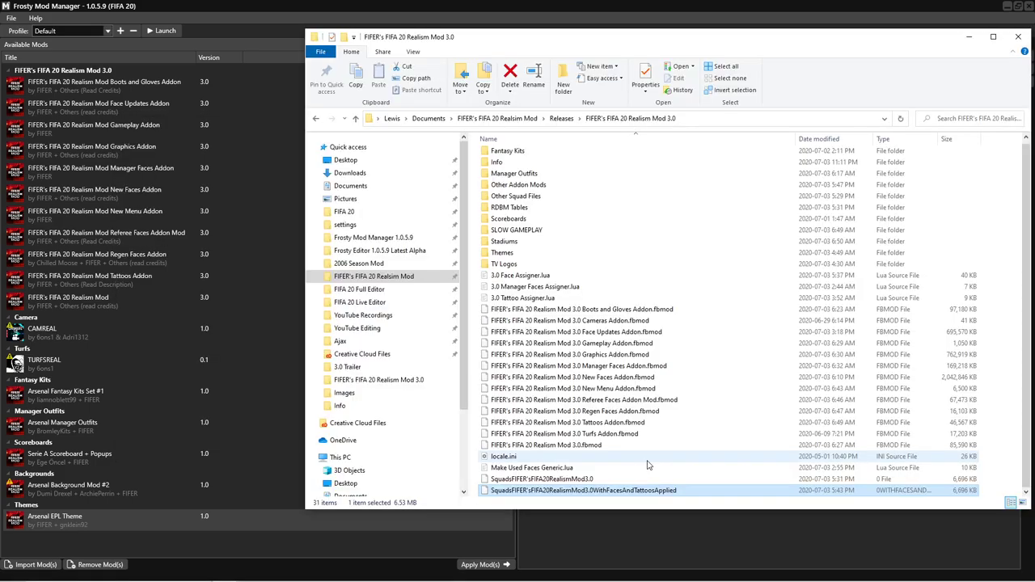
{"action": "key", "text": "alt+Tab"}
{"action": "key", "text": "alt+Tab"}
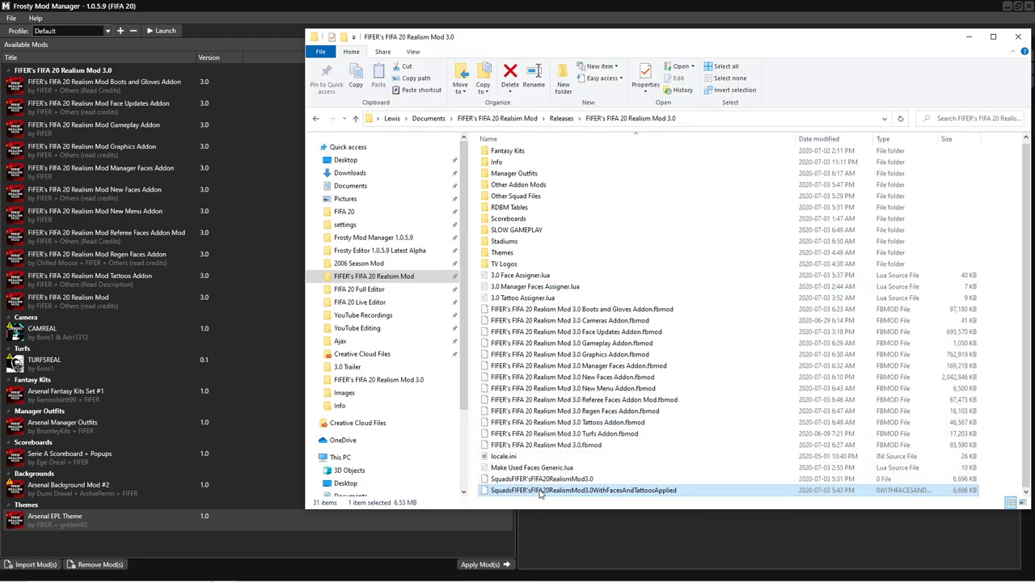
Copy SquadsFIFER'sFIFA20RealismMod3.0WithFacesAndTattoosApplied from the Realism Mod 3.0 folder into the FIFA 20 settings folder.
{"action": "right_click", "coordinate": [540, 493]}
{"action": "left_click", "coordinate": [567, 425]}
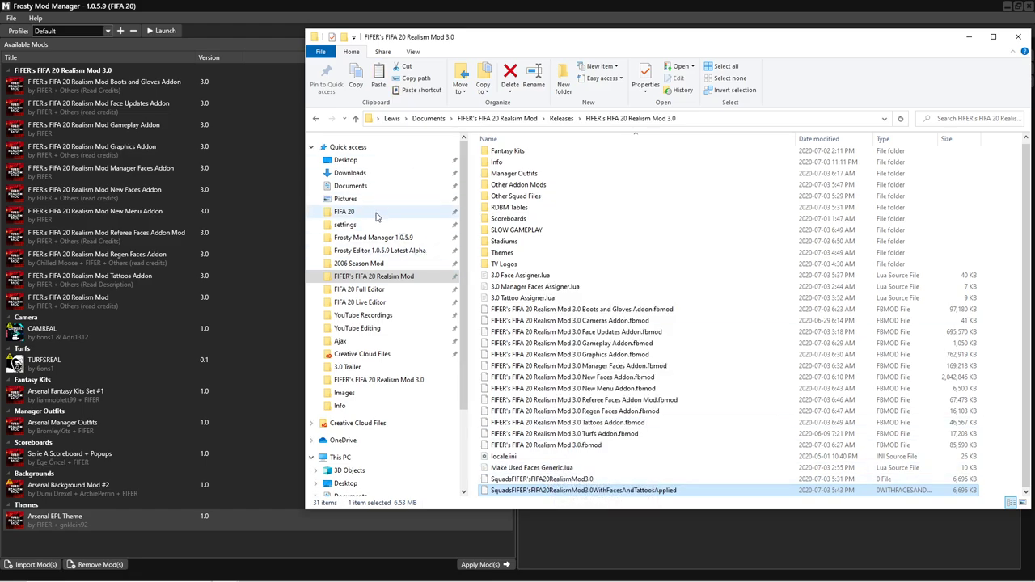
{"action": "left_click", "coordinate": [346, 225]}
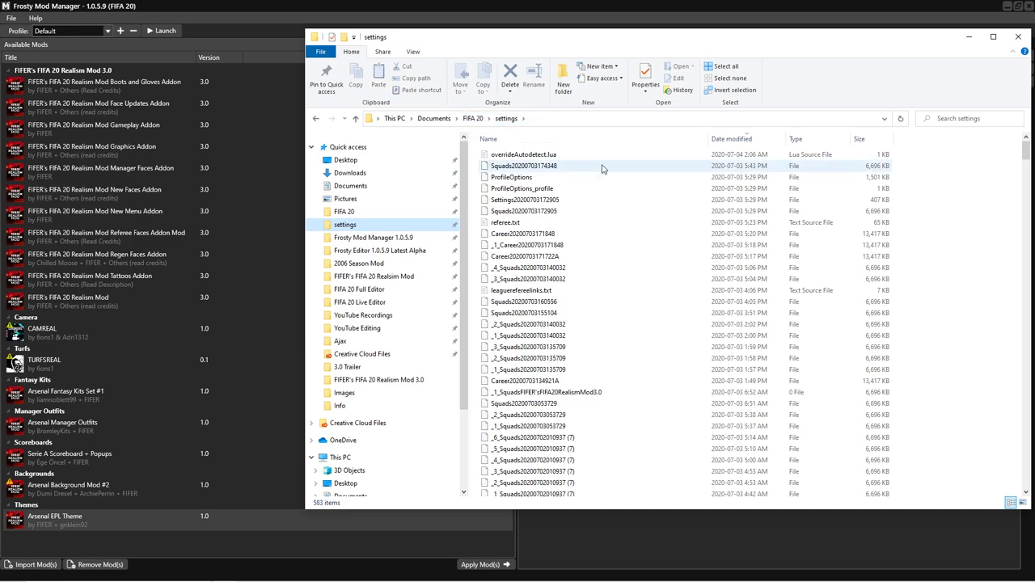
{"action": "key", "text": "ctrl+v"}
Switch to FIFA 20, reopen the squad load list and load the second FIFERs FIFA 20 Realism Mod 3.0 entry.
{"action": "key", "text": "alt+Tab"}
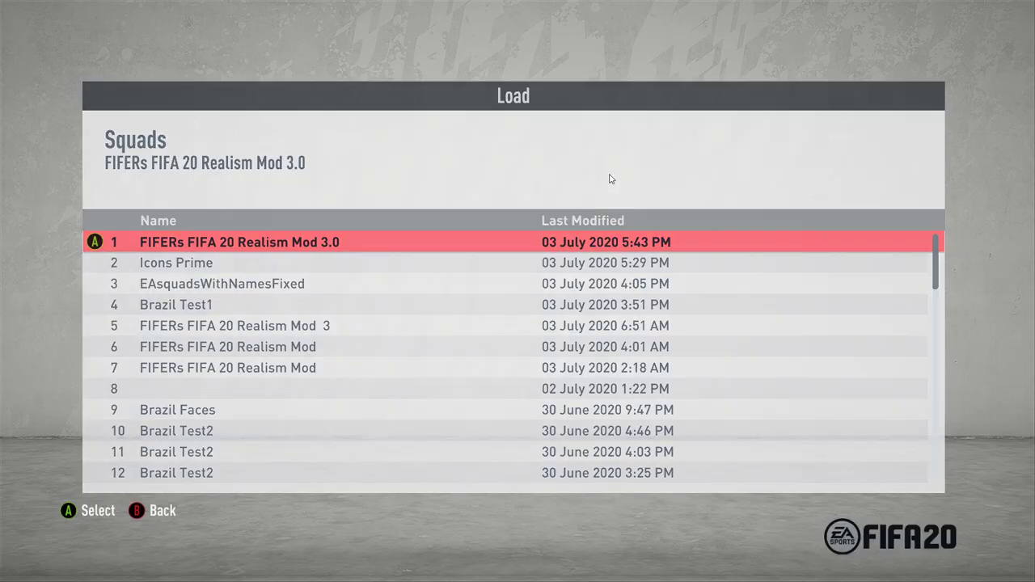
{"action": "key", "text": "Escape"}
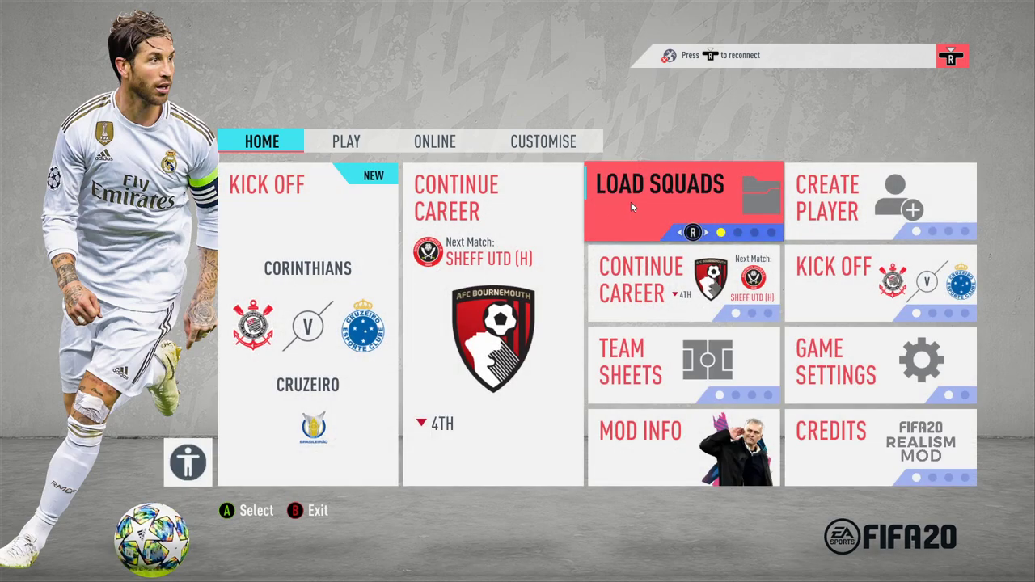
{"action": "left_click", "coordinate": [632, 204]}
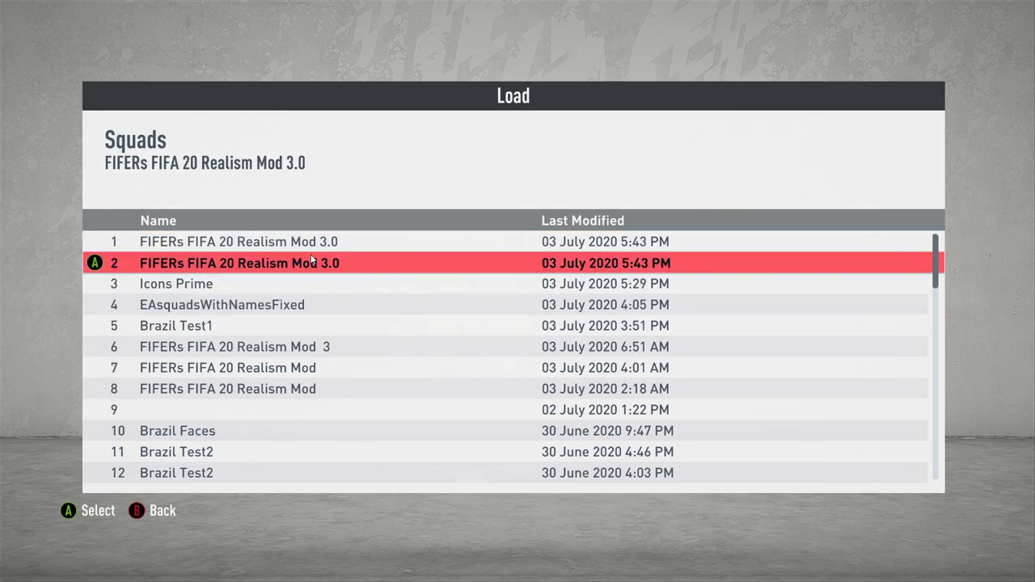
{"action": "key", "text": "alt+Tab"}
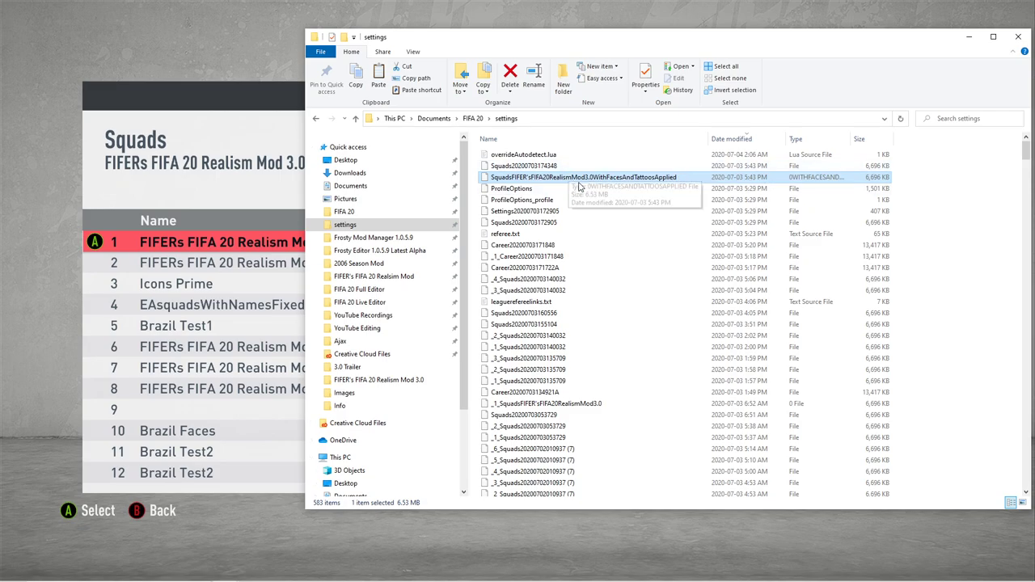
{"action": "key", "text": "alt+Tab"}
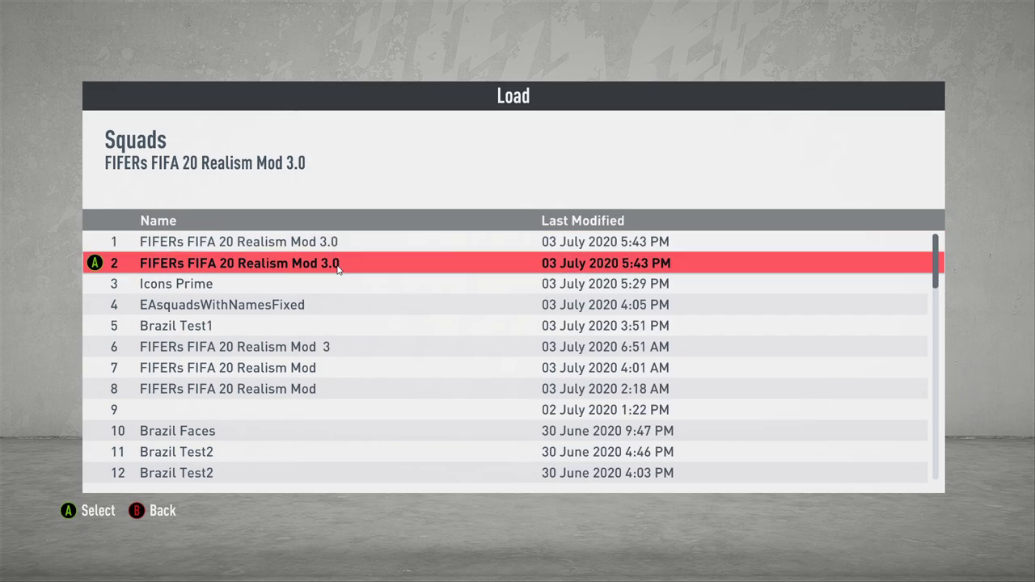
{"action": "left_click", "coordinate": [380, 264]}
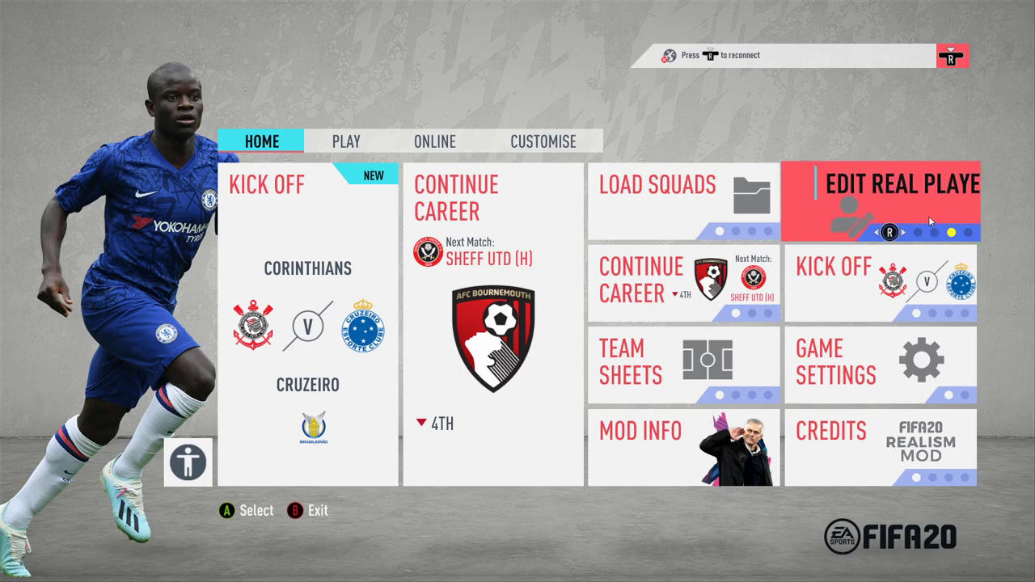
Open the real player editor and examine the faces of RB Salzburg's players one by one through the squad list.
{"action": "left_click", "coordinate": [918, 203]}
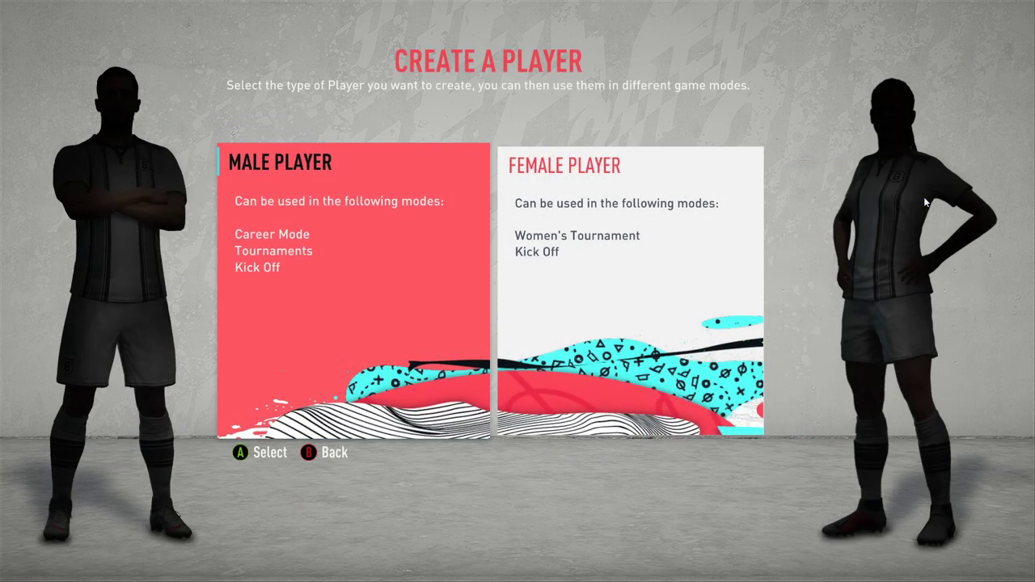
{"action": "key", "text": "Return"}
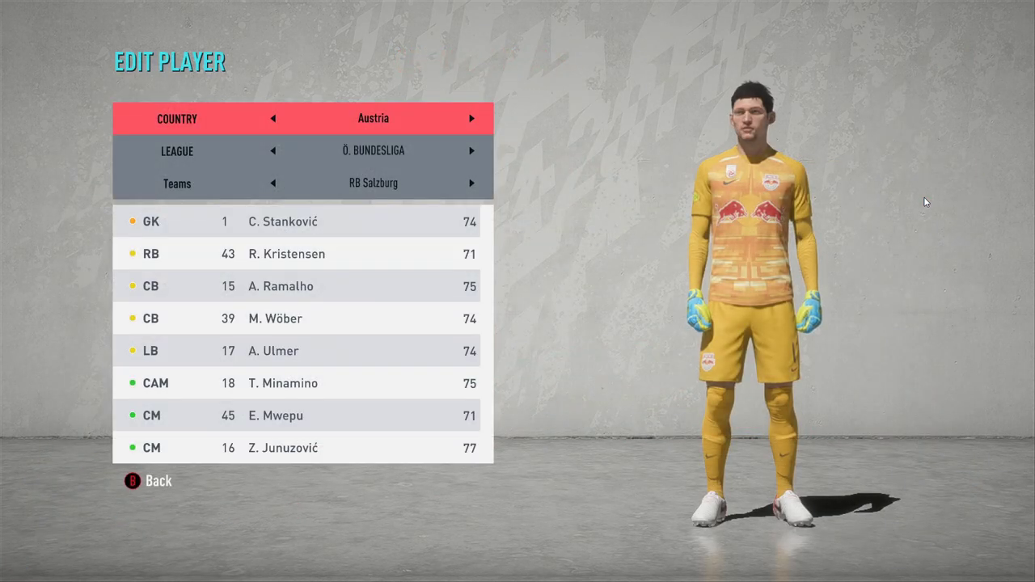
{"action": "key", "text": "Down"}
{"action": "key", "text": "Down"}
{"action": "key", "text": "Down"}
{"action": "key", "text": "Down"}
{"action": "key", "text": "Down"}
{"action": "key", "text": "Down"}
{"action": "key", "text": "Down"}
{"action": "key", "text": "Down"}
{"action": "key", "text": "Up"}
{"action": "key", "text": "Up"}
{"action": "key", "text": "Down"}
{"action": "key", "text": "Down"}
{"action": "key", "text": "Down"}
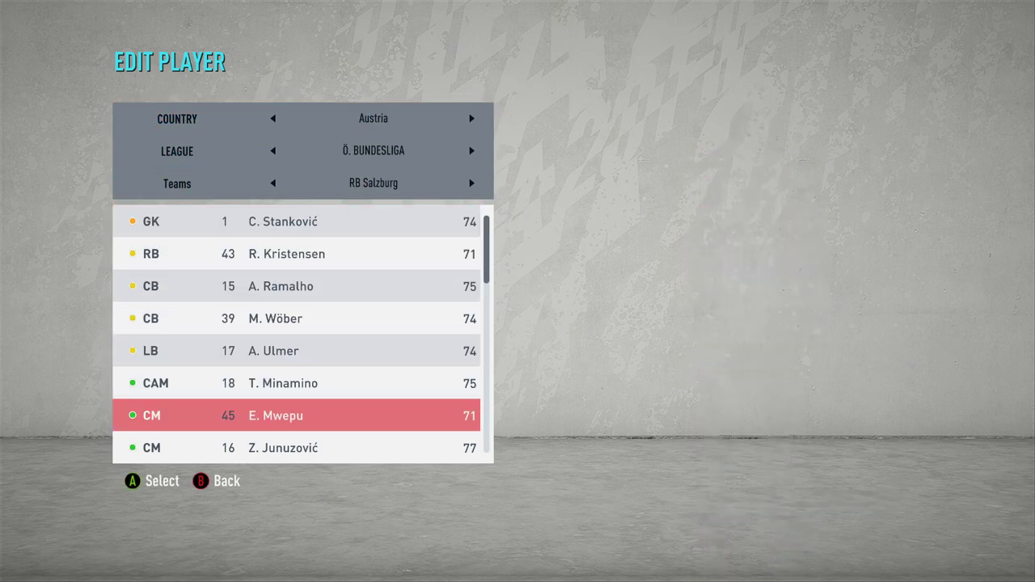
{"action": "key", "text": "Down"}
{"action": "key", "text": "Down"}
{"action": "key", "text": "Down"}
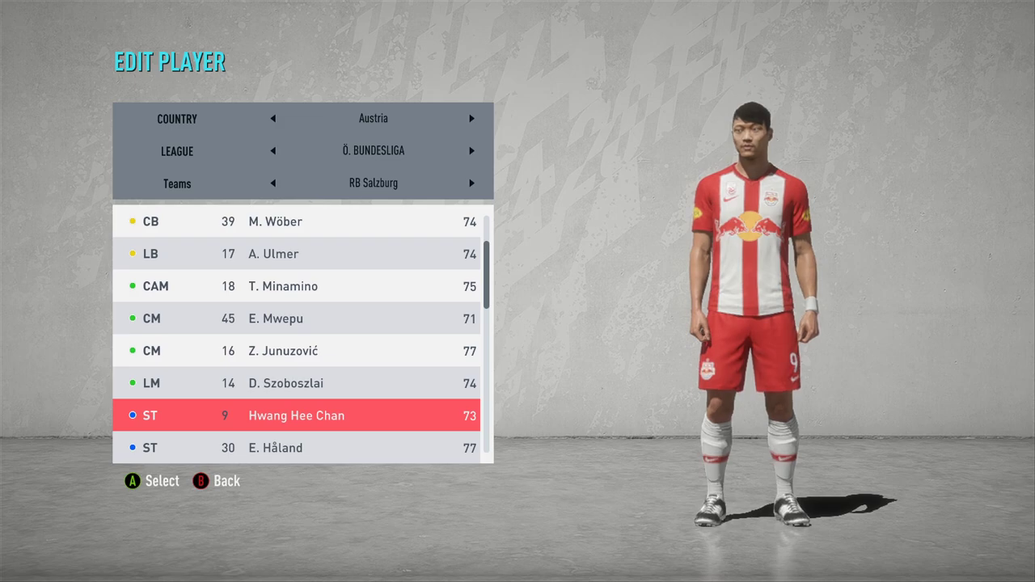
{"action": "key", "text": "Down"}
{"action": "key", "text": "Down"}
{"action": "key", "text": "Down"}
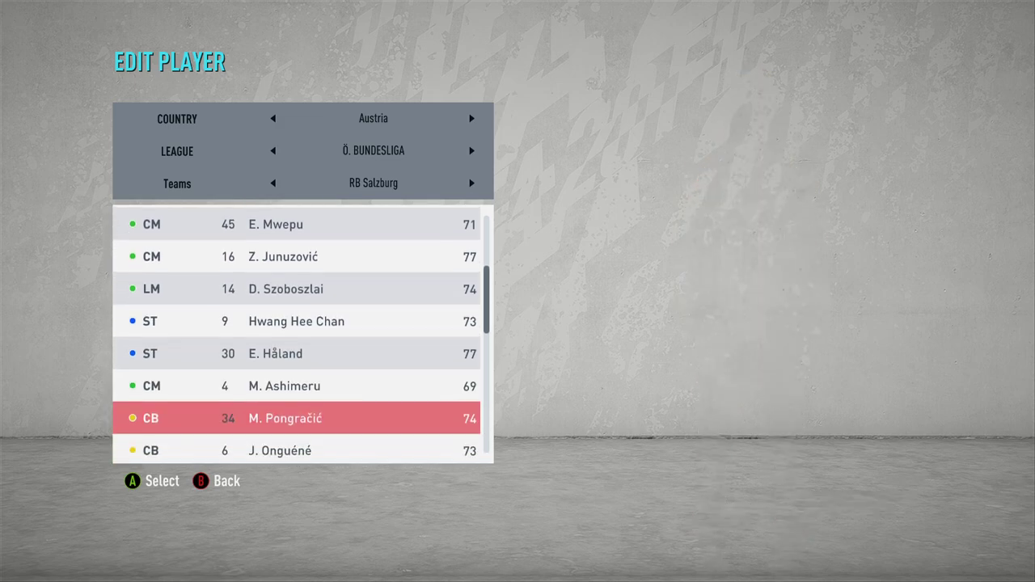
{"action": "key", "text": "Down"}
{"action": "key", "text": "Down"}
{"action": "key", "text": "Down"}
{"action": "key", "text": "Down"}
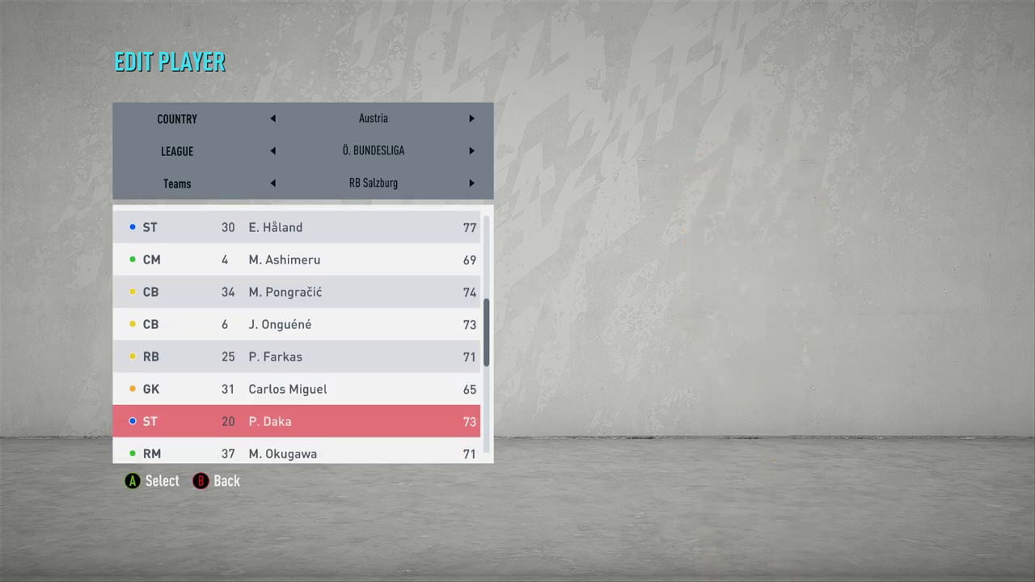
{"action": "key", "text": "Down"}
{"action": "key", "text": "Down"}
{"action": "key", "text": "Down"}
{"action": "key", "text": "Down"}
{"action": "key", "text": "Down"}
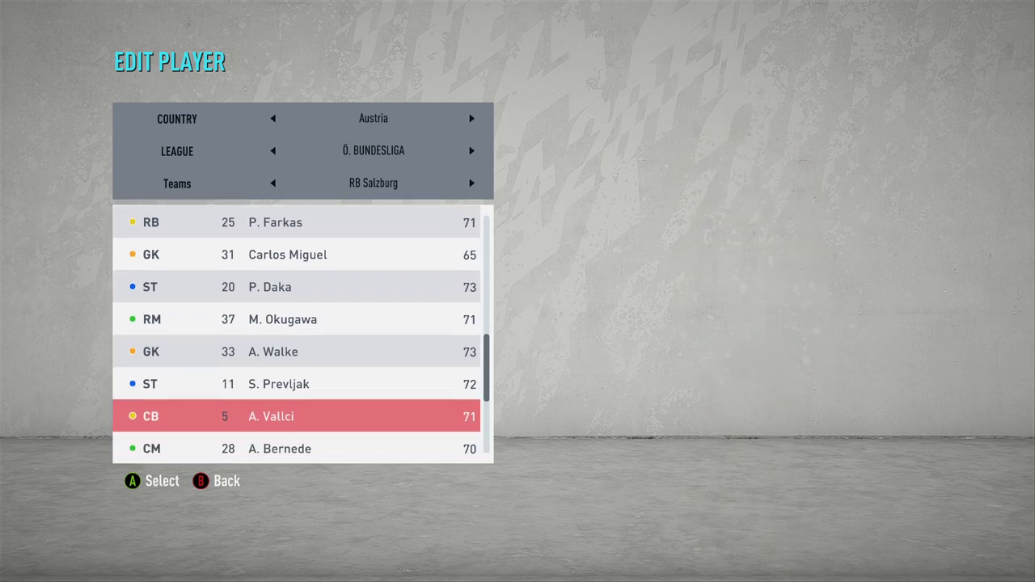
{"action": "key", "text": "Down"}
{"action": "key", "text": "Down"}
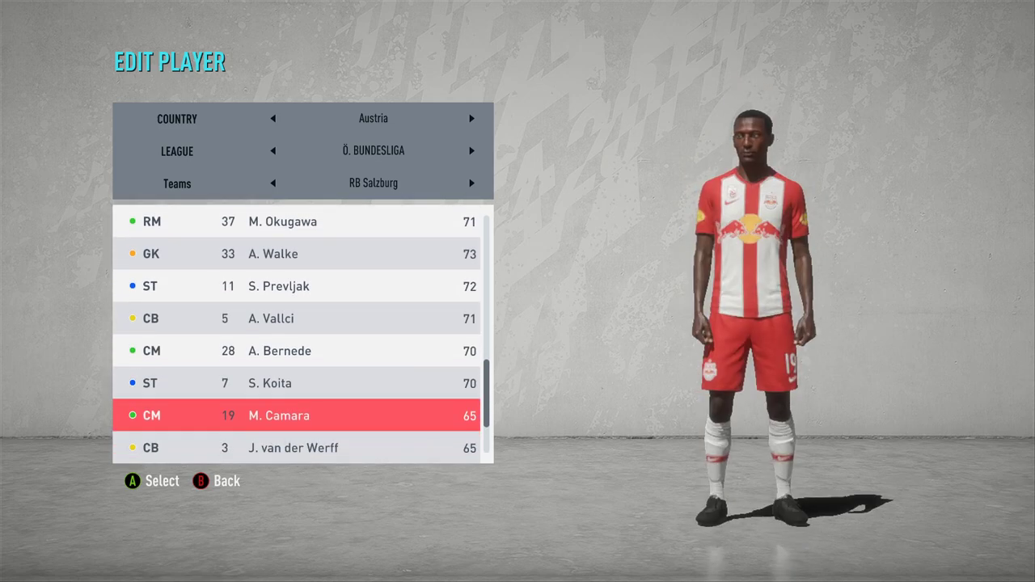
{"action": "key", "text": "Up"}
{"action": "key", "text": "Up"}
{"action": "key", "text": "Up"}
{"action": "key", "text": "Down"}
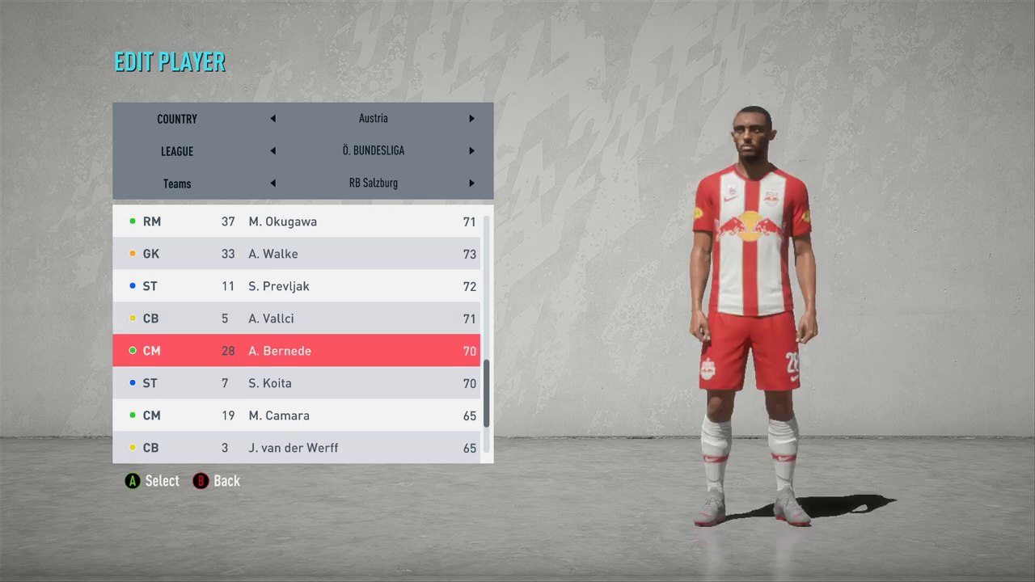
Go back up through the RB Salzburg squad to the country filter and set it to England.
{"action": "key", "text": "Up"}
{"action": "key", "text": "Up"}
{"action": "key", "text": "Up"}
{"action": "key", "text": "Up"}
{"action": "key", "text": "Up"}
{"action": "key", "text": "Up"}
{"action": "key", "text": "Up"}
{"action": "key", "text": "Up"}
{"action": "key", "text": "Up"}
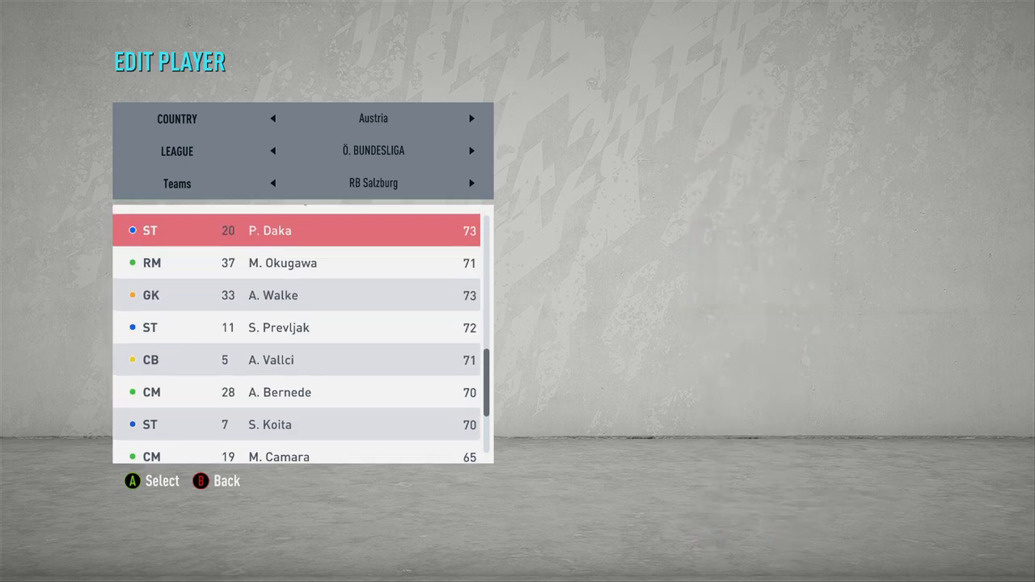
{"action": "key", "text": "Up"}
{"action": "key", "text": "Up"}
{"action": "key", "text": "Up"}
{"action": "key", "text": "Up"}
{"action": "key", "text": "Up"}
{"action": "key", "text": "Up"}
{"action": "key", "text": "Down"}
{"action": "key", "text": "Down"}
{"action": "key", "text": "Down"}
{"action": "key", "text": "Up"}
{"action": "key", "text": "Up"}
{"action": "key", "text": "Up"}
{"action": "key", "text": "Up"}
{"action": "key", "text": "Up"}
{"action": "key", "text": "Up"}
{"action": "key", "text": "Up"}
{"action": "key", "text": "Up"}
{"action": "key", "text": "Up"}
{"action": "key", "text": "Up"}
{"action": "key", "text": "Up"}
{"action": "key", "text": "Up"}
{"action": "key", "text": "Right"}
{"action": "key", "text": "Right"}
{"action": "key", "text": "Right"}
{"action": "key", "text": "Right"}
{"action": "key", "text": "Right"}
{"action": "key", "text": "Right"}
{"action": "key", "text": "Right"}
{"action": "key", "text": "Right"}
{"action": "key", "text": "Right"}
{"action": "key", "text": "Right"}
Examine the faces and tattoos of Arsenal's players one by one down to the end of the squad list.
{"action": "key", "text": "Down"}
{"action": "key", "text": "Down"}
{"action": "key", "text": "Down"}
{"action": "key", "text": "Down"}
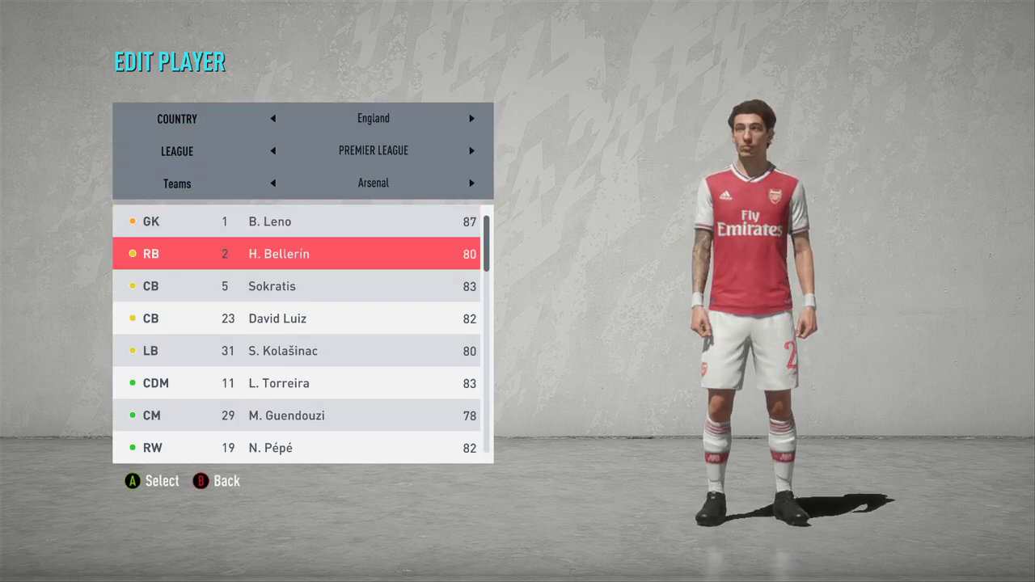
{"action": "key", "text": "Down"}
{"action": "key", "text": "Down"}
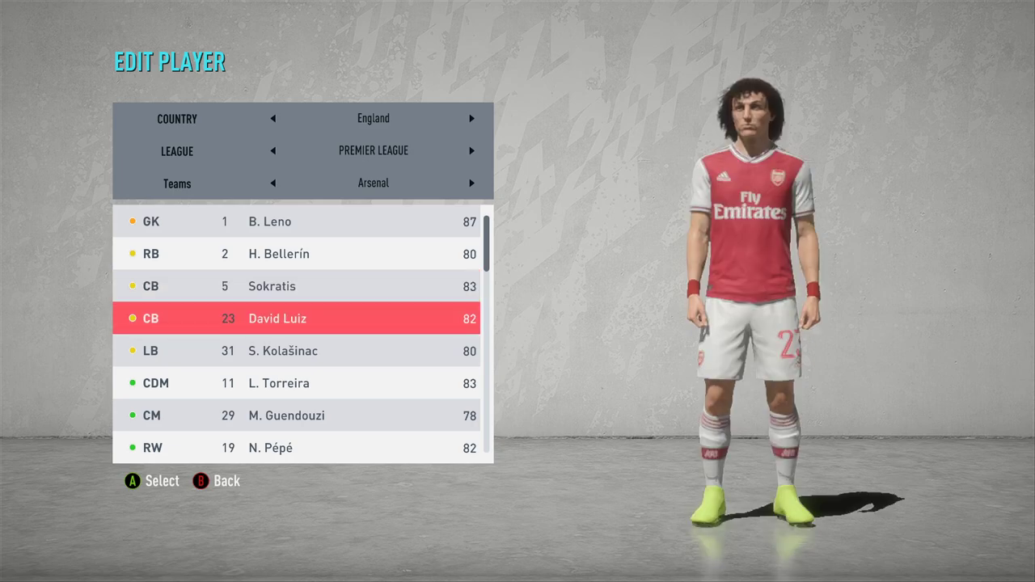
{"action": "key", "text": "Down"}
{"action": "key", "text": "Down"}
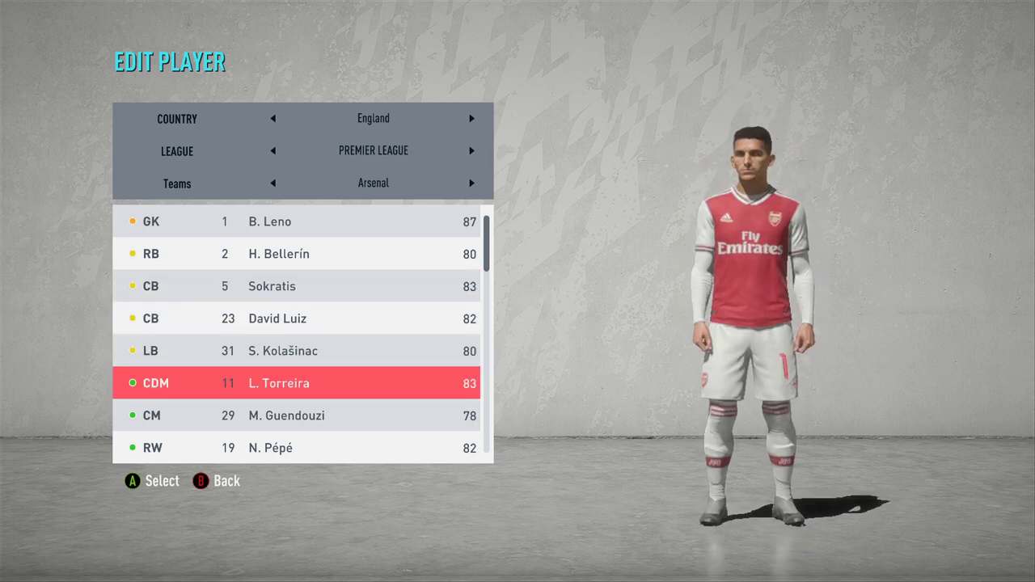
{"action": "key", "text": "Down"}
{"action": "key", "text": "Down"}
{"action": "key", "text": "Down"}
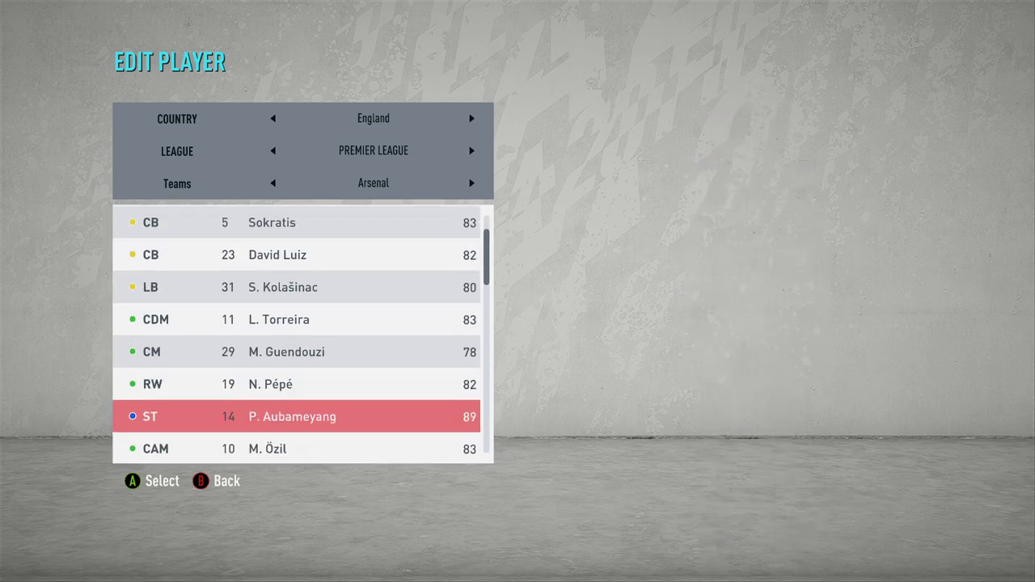
{"action": "key", "text": "Down"}
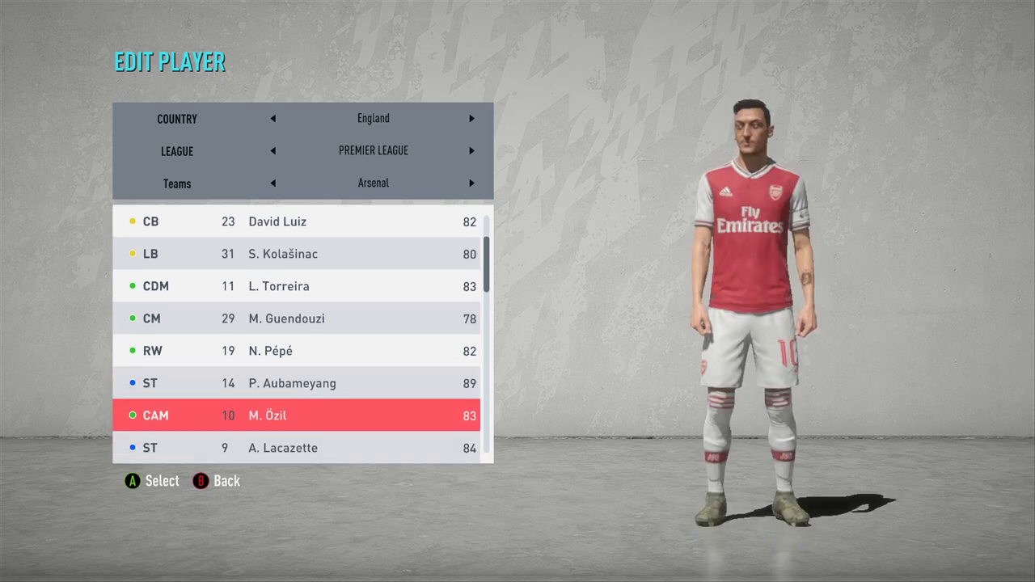
{"action": "key", "text": "Down"}
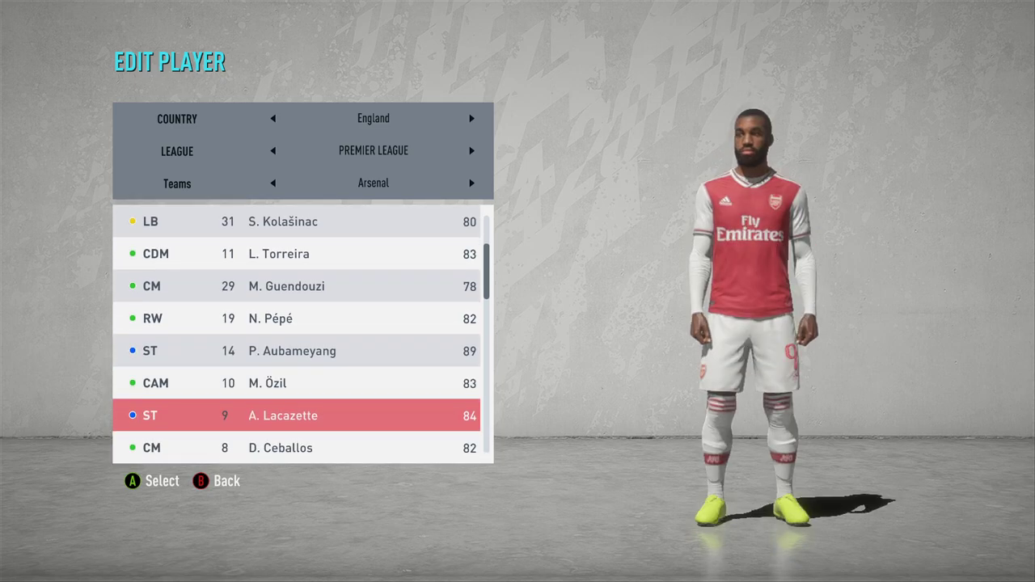
{"action": "key", "text": "Down"}
{"action": "key", "text": "Down"}
{"action": "key", "text": "Down"}
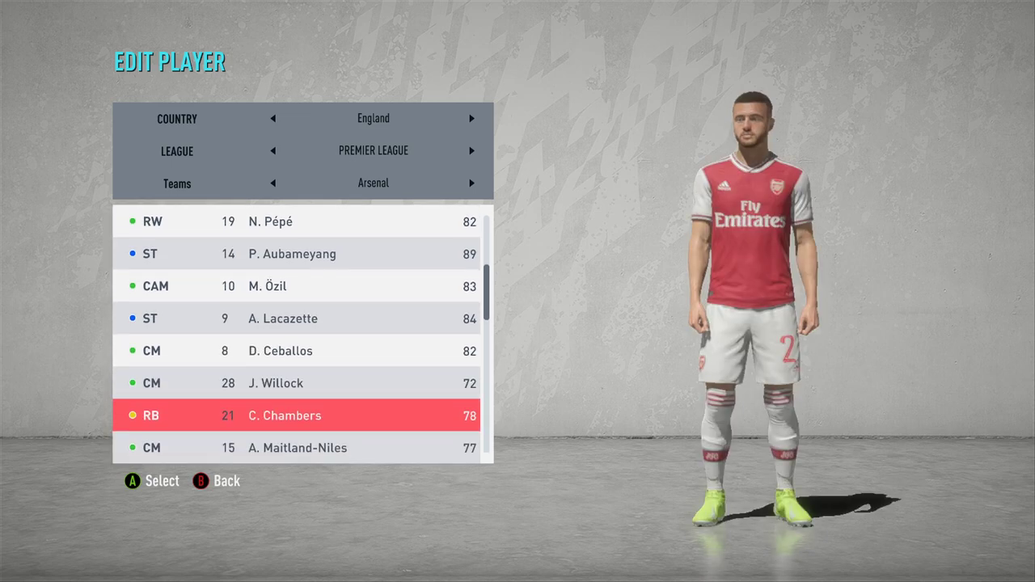
{"action": "key", "text": "Down"}
{"action": "key", "text": "Down"}
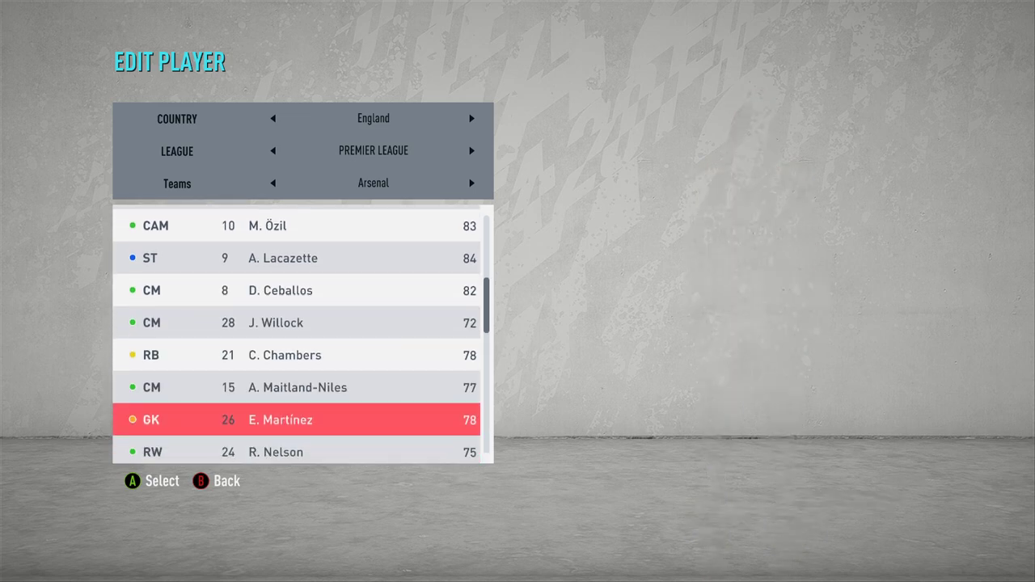
{"action": "key", "text": "Down"}
{"action": "key", "text": "Down"}
{"action": "key", "text": "Down"}
{"action": "key", "text": "Down"}
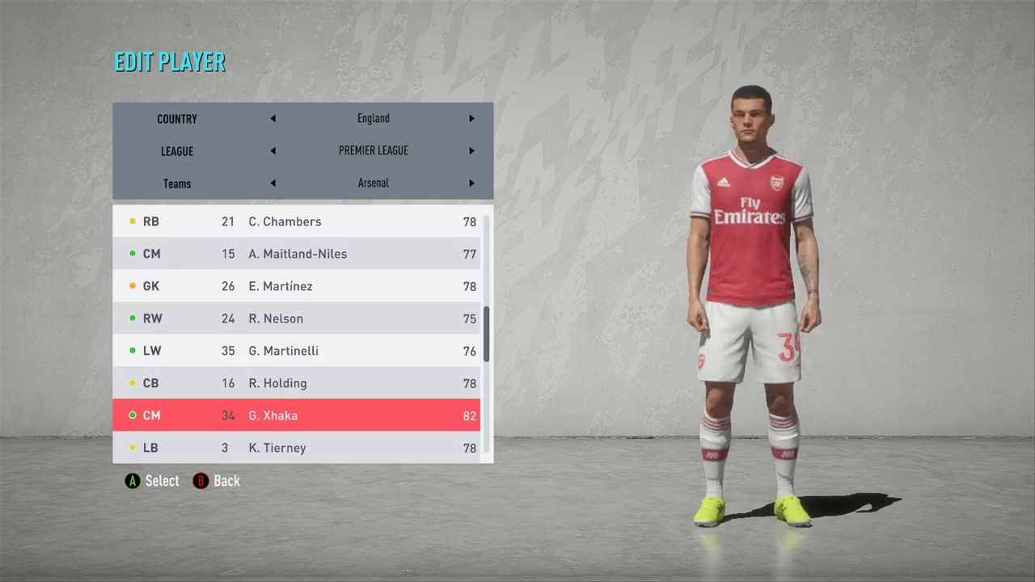
{"action": "key", "text": "Down"}
{"action": "key", "text": "Down"}
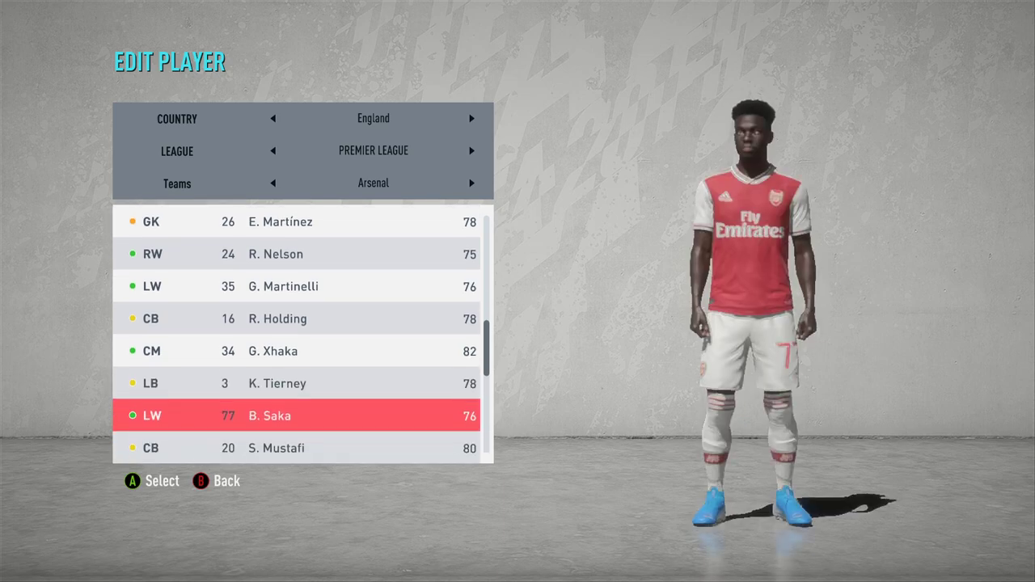
{"action": "key", "text": "Down"}
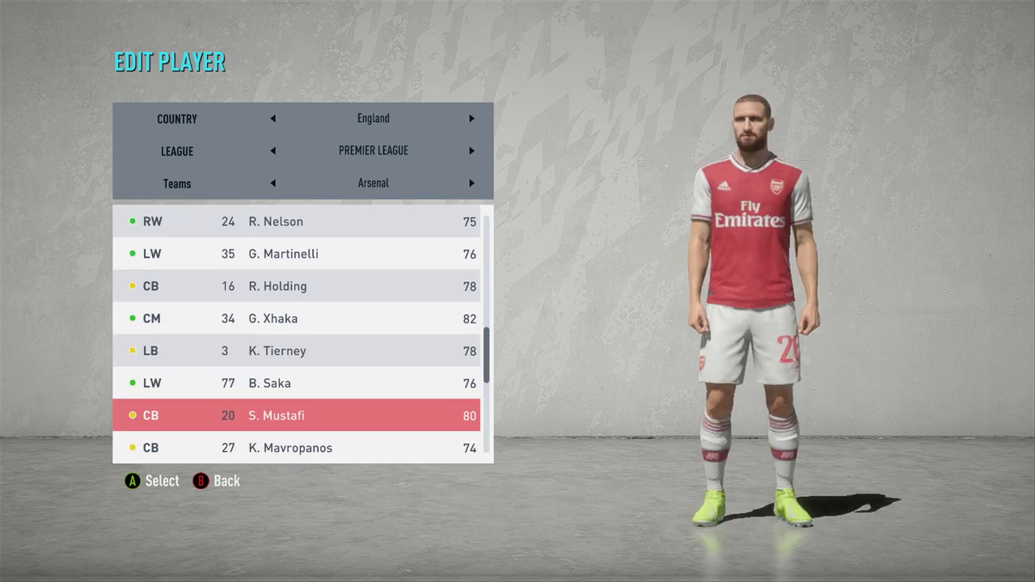
{"action": "key", "text": "Down"}
{"action": "key", "text": "Down"}
{"action": "key", "text": "Down"}
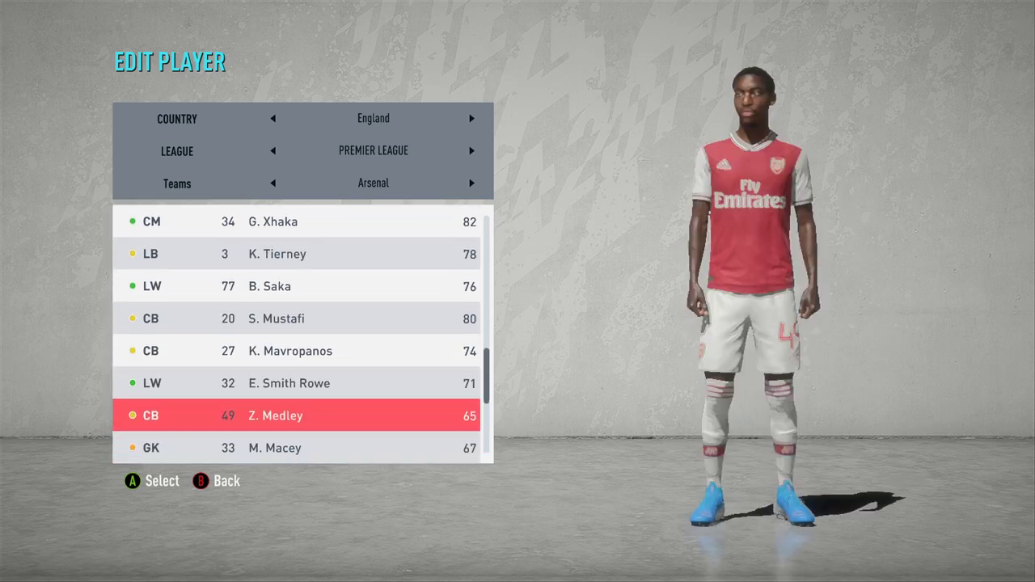
{"action": "key", "text": "Down"}
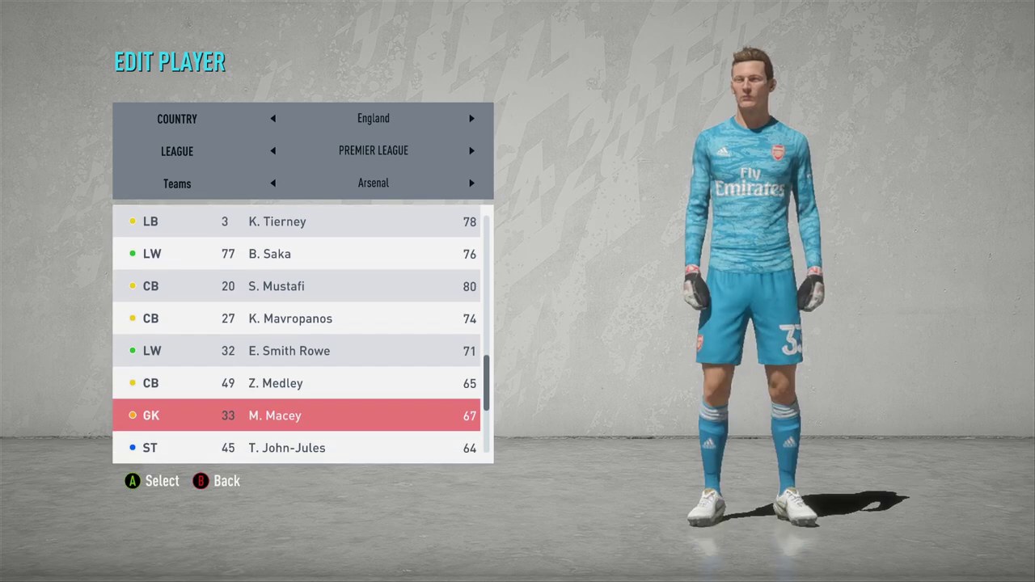
{"action": "key", "text": "Down"}
{"action": "key", "text": "Down"}
{"action": "key", "text": "Down"}
{"action": "key", "text": "Down"}
{"action": "key", "text": "Down"}
{"action": "key", "text": "Down"}
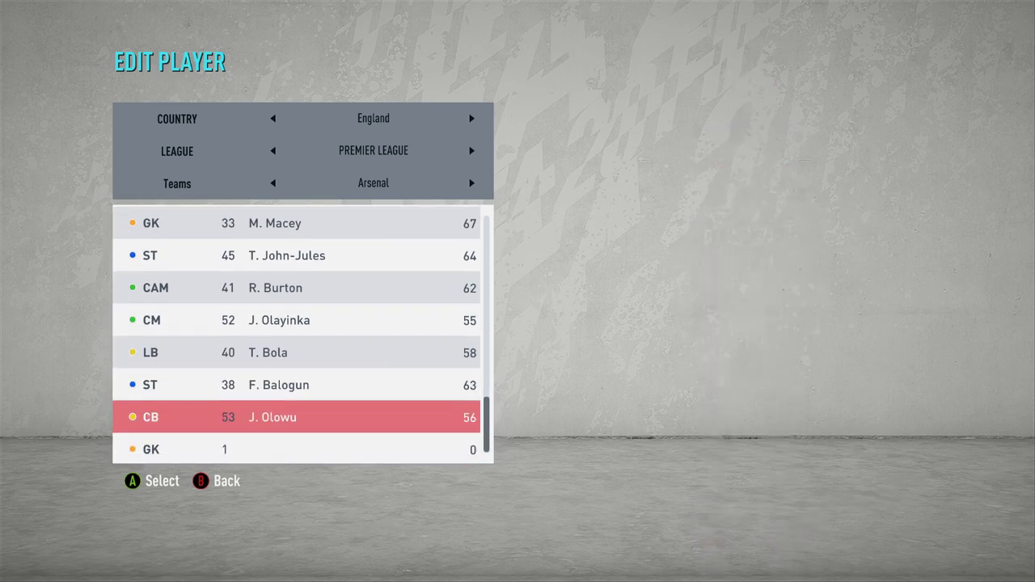
{"action": "key", "text": "Down"}
Switch the team filter to Chelsea and examine the faces of its players one by one down to R. James.
{"action": "key", "text": "Escape"}
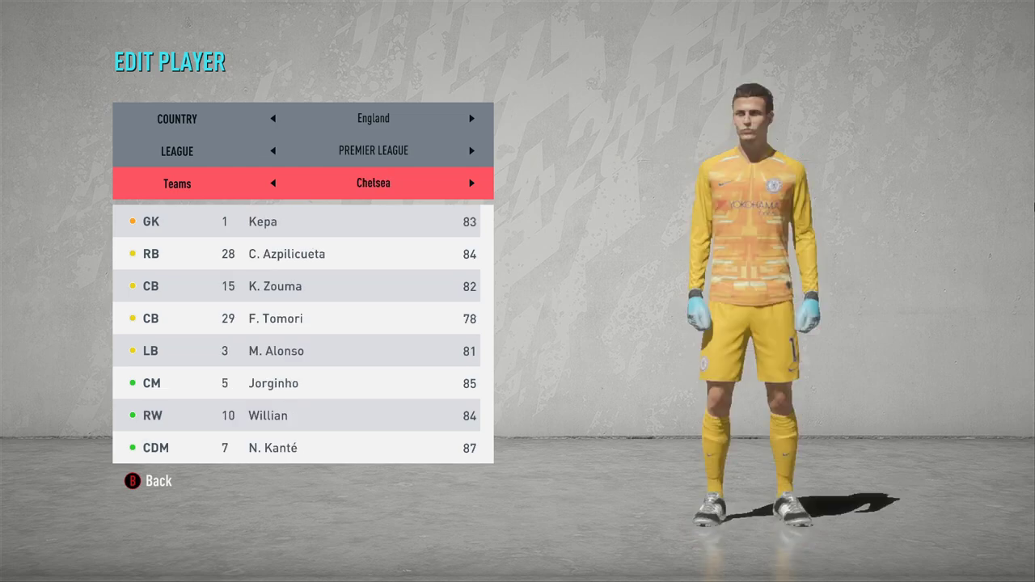
{"action": "key", "text": "Down"}
{"action": "key", "text": "Down"}
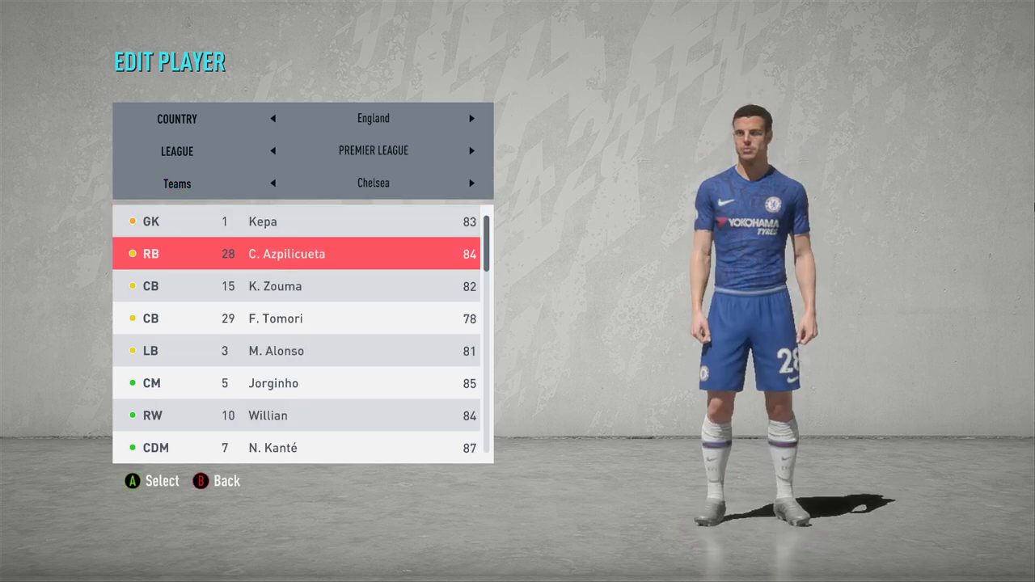
{"action": "key", "text": "Down"}
{"action": "key", "text": "Down"}
{"action": "key", "text": "Down"}
{"action": "key", "text": "Down"}
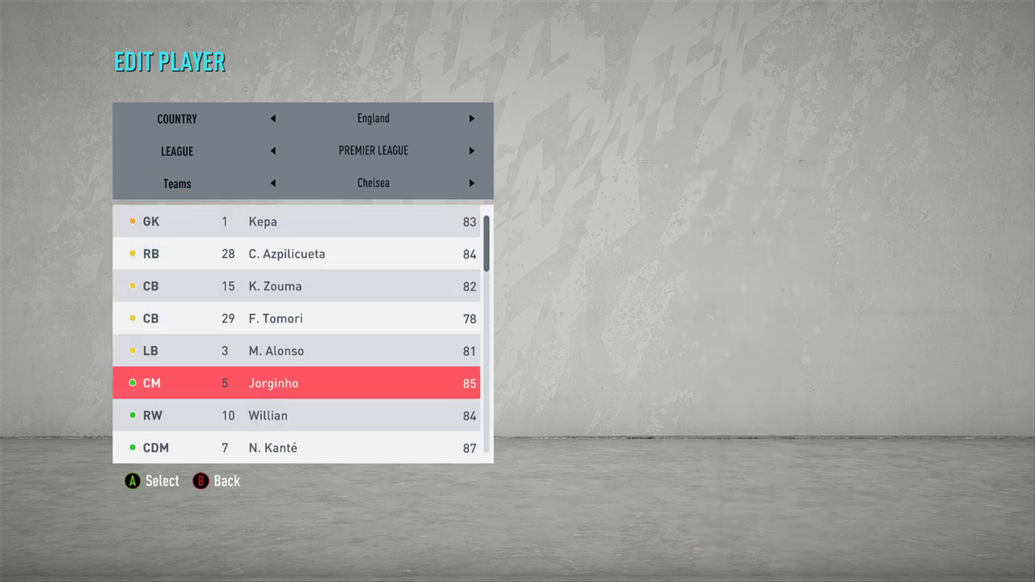
{"action": "key", "text": "Down"}
{"action": "key", "text": "Down"}
{"action": "key", "text": "Down"}
{"action": "key", "text": "Down"}
{"action": "key", "text": "Up"}
{"action": "key", "text": "Down"}
{"action": "key", "text": "Down"}
{"action": "key", "text": "Down"}
{"action": "key", "text": "Down"}
{"action": "key", "text": "Down"}
{"action": "key", "text": "Down"}
{"action": "key", "text": "Down"}
{"action": "key", "text": "Down"}
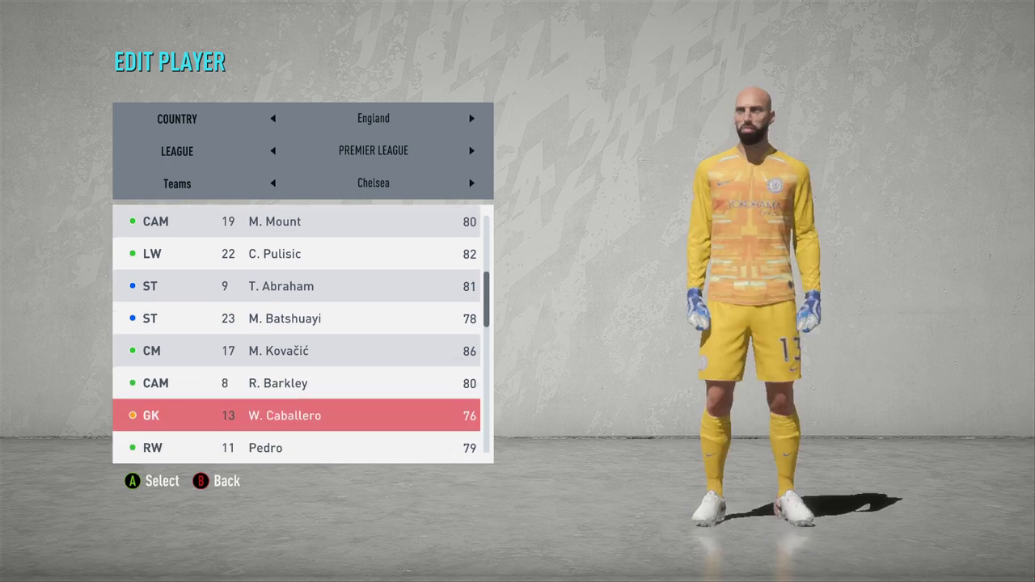
{"action": "key", "text": "Down"}
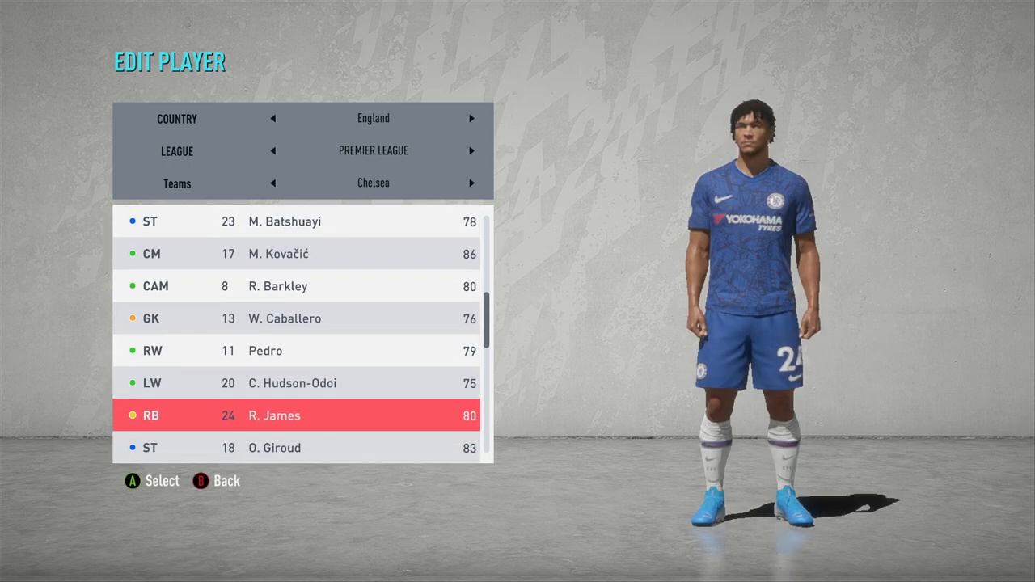
Leave the Chelsea squad list and bring up Brazil's Corinthians in the team sheets' team selection.
{"action": "key", "text": "Up"}
{"action": "key", "text": "Up"}
{"action": "key", "text": "Up"}
{"action": "key", "text": "Up"}
{"action": "key", "text": "Up"}
{"action": "key", "text": "Up"}
{"action": "key", "text": "Up"}
{"action": "key", "text": "Up"}
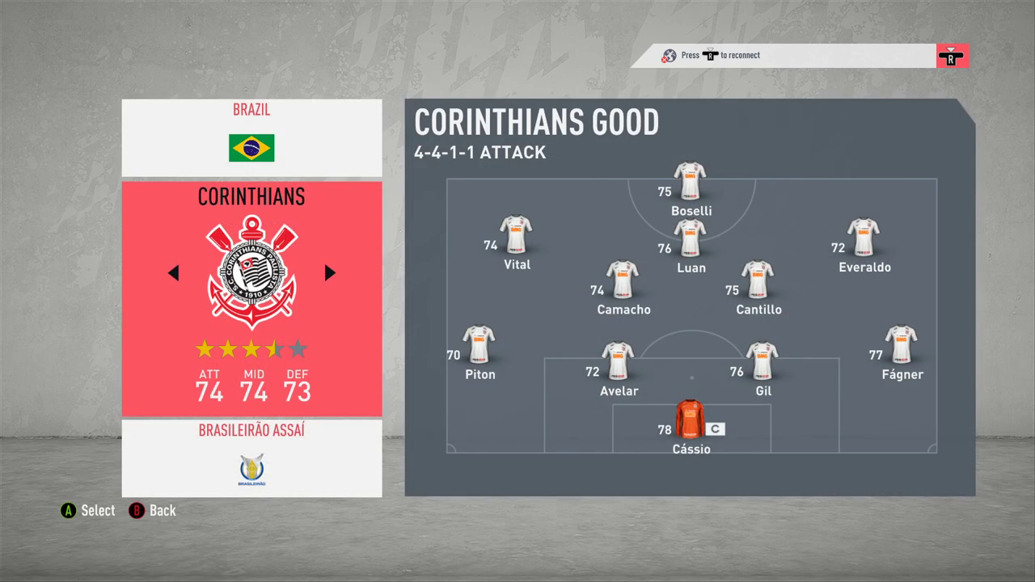
Open the Corinthians team sheet and examine the portraits of its starters, substitutes and reserves.
{"action": "key", "text": "Return"}
{"action": "key", "text": "Return"}
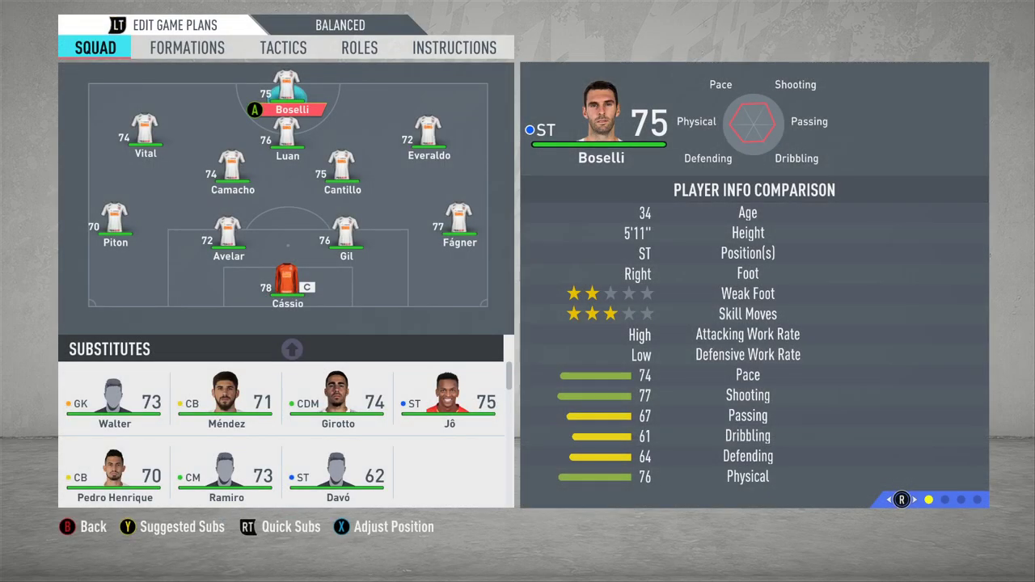
{"action": "key", "text": "Down"}
{"action": "key", "text": "Down"}
{"action": "key", "text": "Down"}
{"action": "key", "text": "Down"}
{"action": "key", "text": "Down"}
{"action": "key", "text": "Down"}
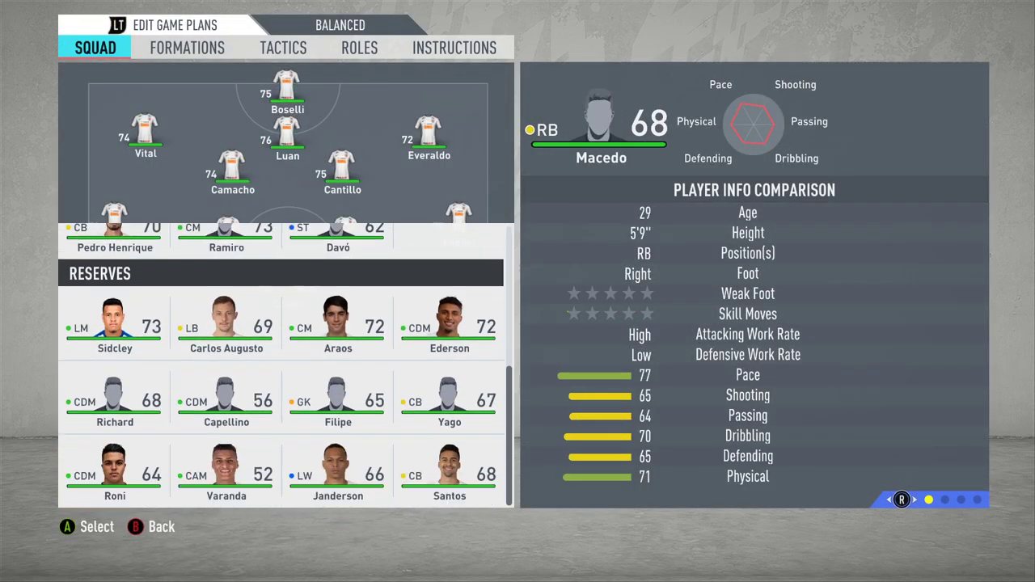
{"action": "key", "text": "Up"}
{"action": "key", "text": "Up"}
{"action": "key", "text": "Up"}
{"action": "key", "text": "Up"}
{"action": "key", "text": "Up"}
{"action": "key", "text": "Down"}
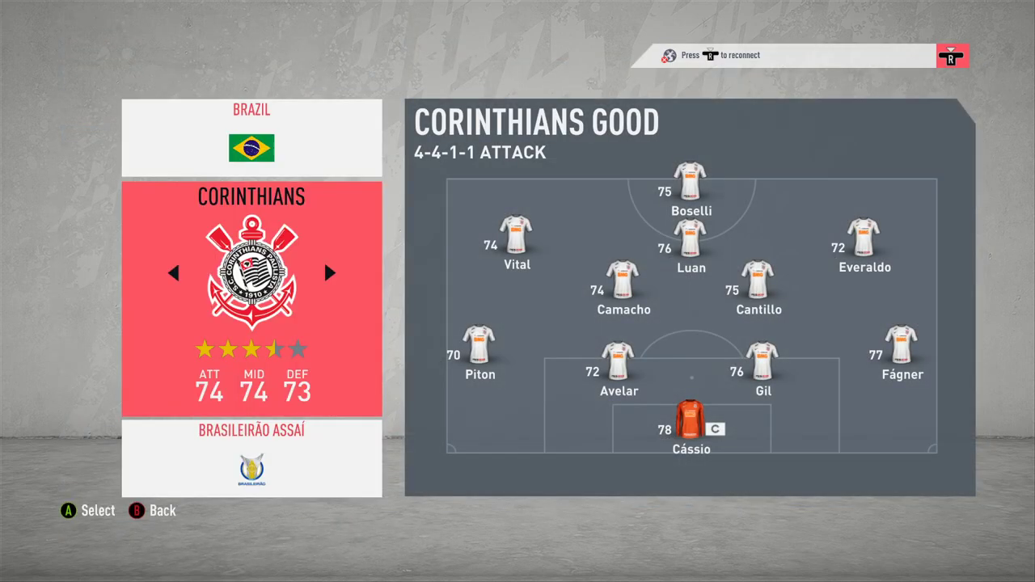
Select Flamengo, open its default team sheet and examine the player portraits in the squad.
{"action": "key", "text": "Right"}
{"action": "key", "text": "Right"}
{"action": "key", "text": "Return"}
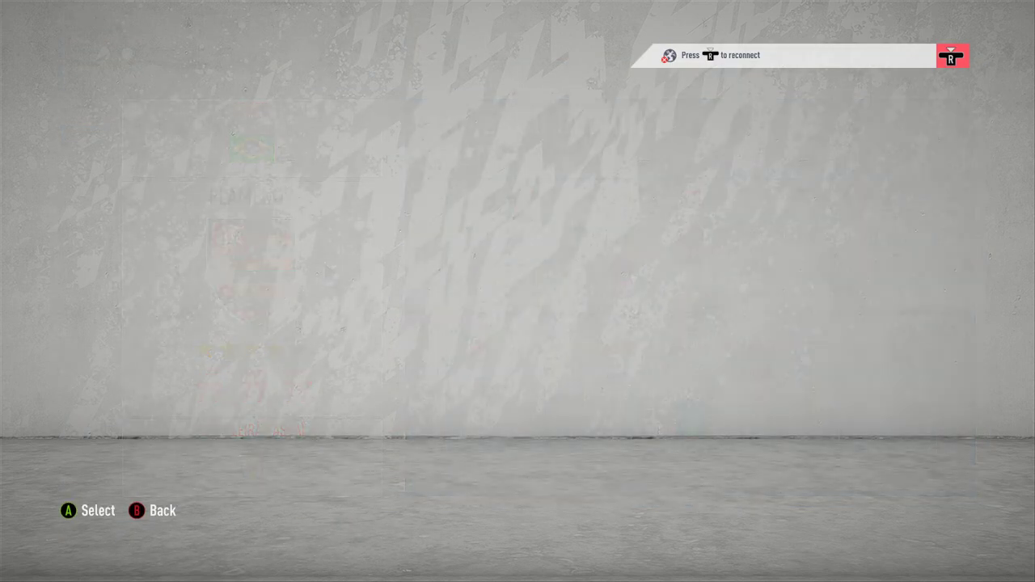
{"action": "key", "text": "Return"}
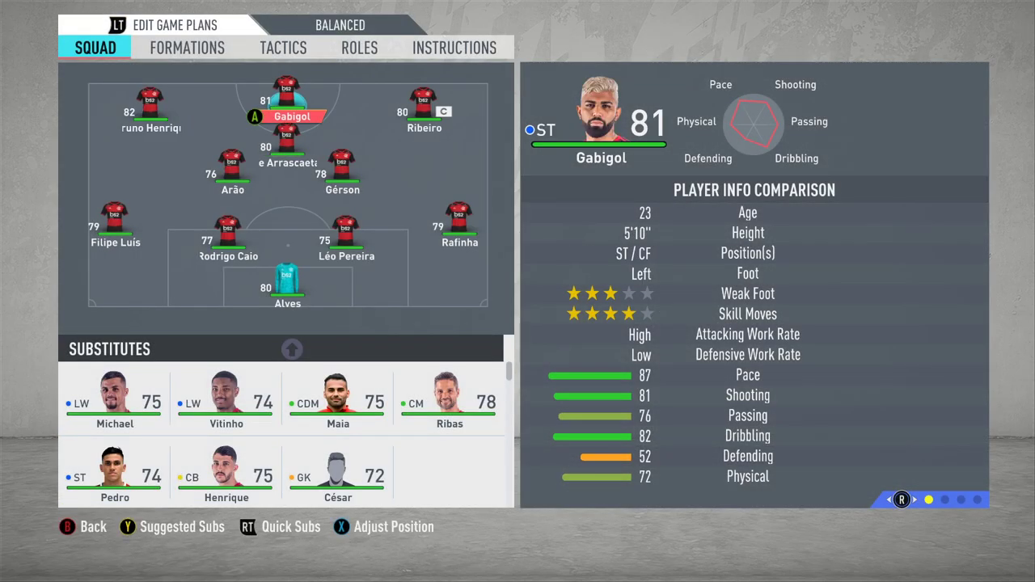
{"action": "key", "text": "Right"}
{"action": "key", "text": "Down"}
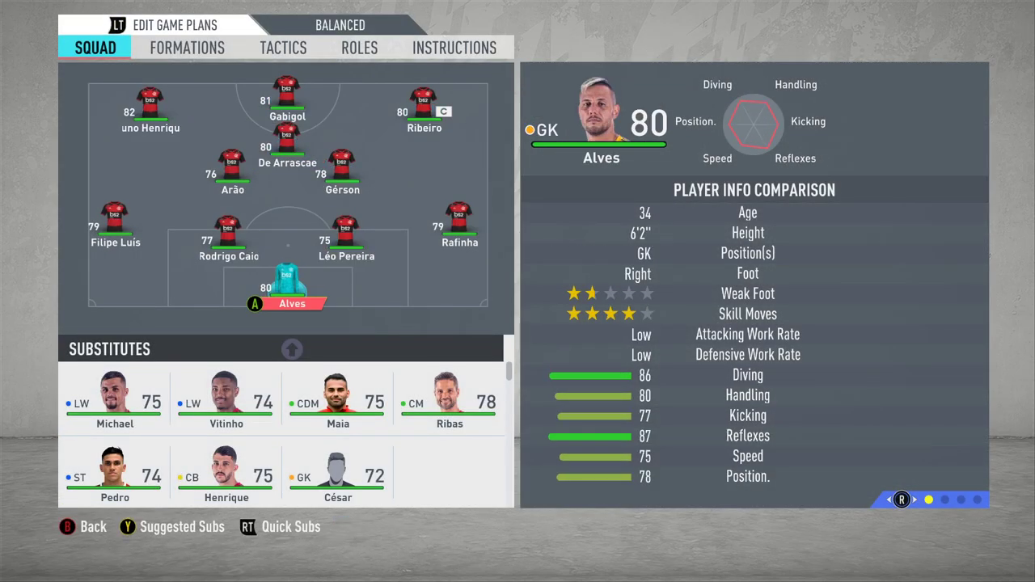
{"action": "key", "text": "Down"}
{"action": "key", "text": "Up"}
{"action": "key", "text": "Escape"}
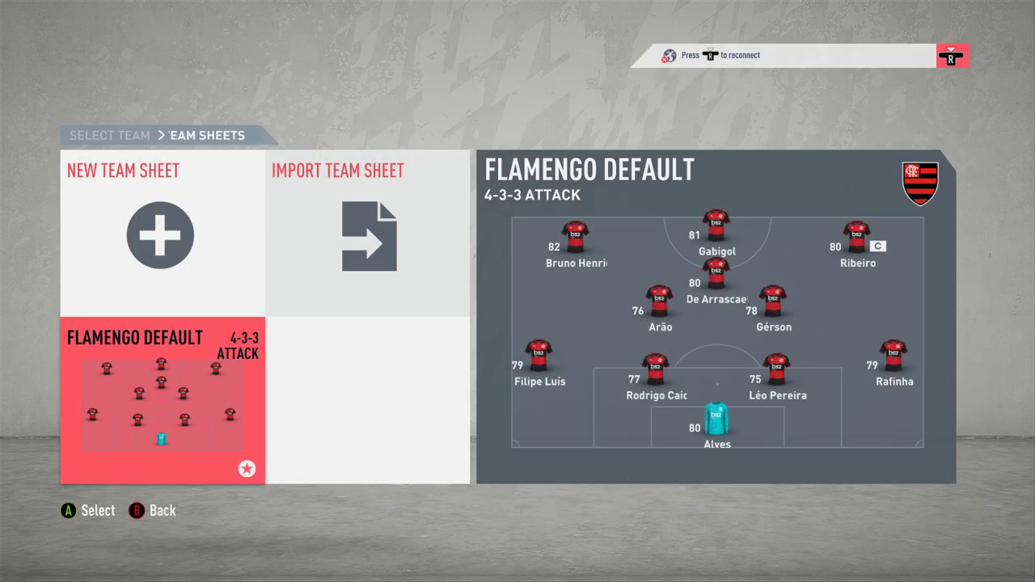
Leave the team sheets for the home menu and open the player creation screen.
{"action": "key", "text": "Escape"}
{"action": "key", "text": "Escape"}
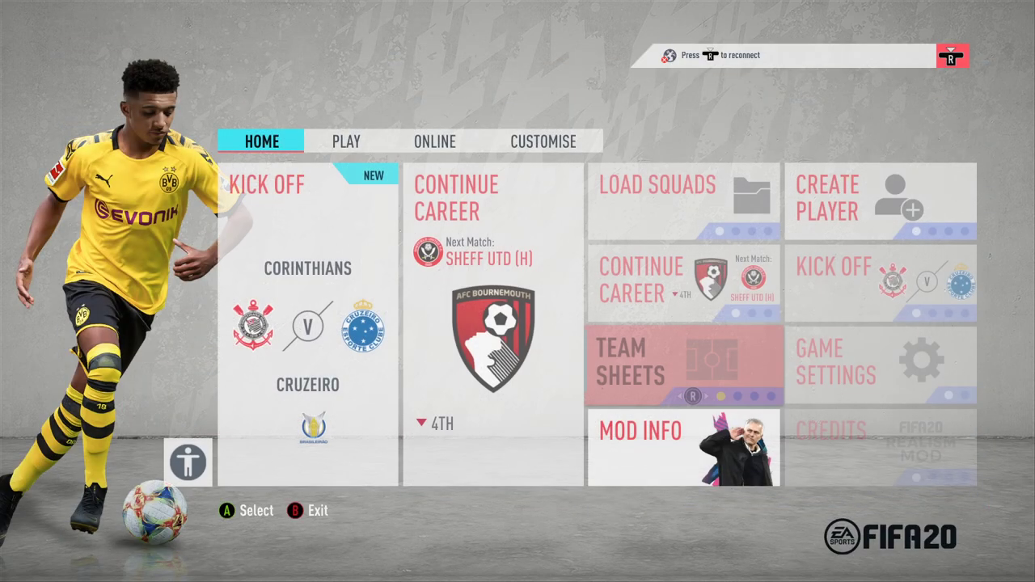
{"action": "key", "text": "Down"}
{"action": "key", "text": "Up"}
{"action": "key", "text": "Up"}
{"action": "key", "text": "Up"}
{"action": "key", "text": "e"}
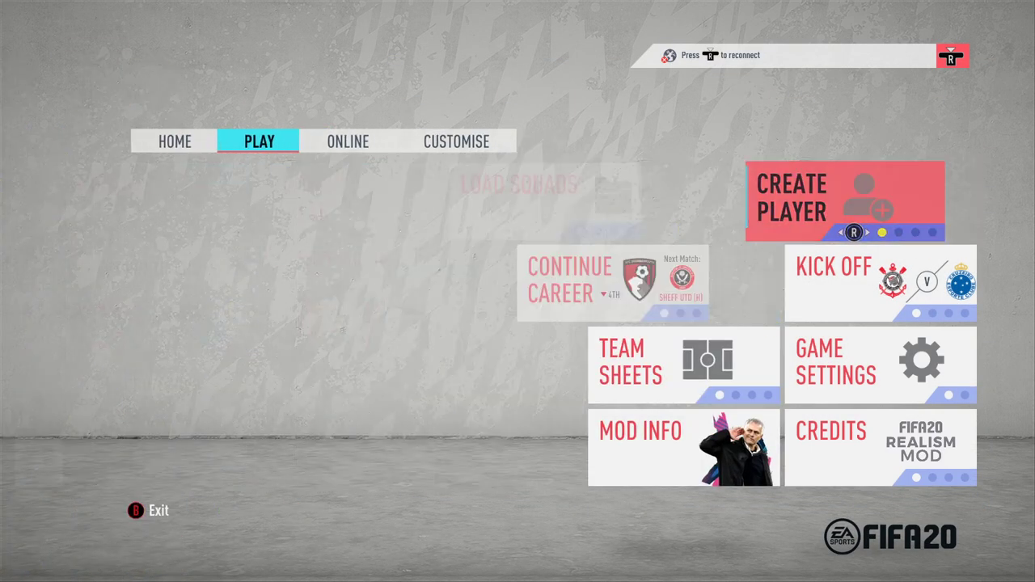
{"action": "key", "text": "q"}
{"action": "key", "text": "Right"}
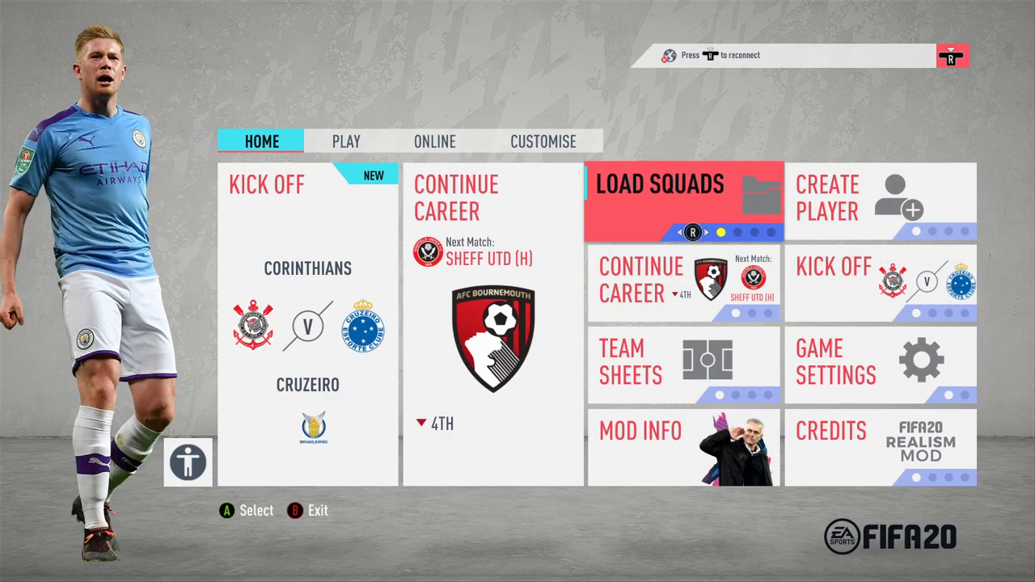
{"action": "key", "text": "Right"}
{"action": "key", "text": "Right"}
{"action": "key", "text": "Return"}
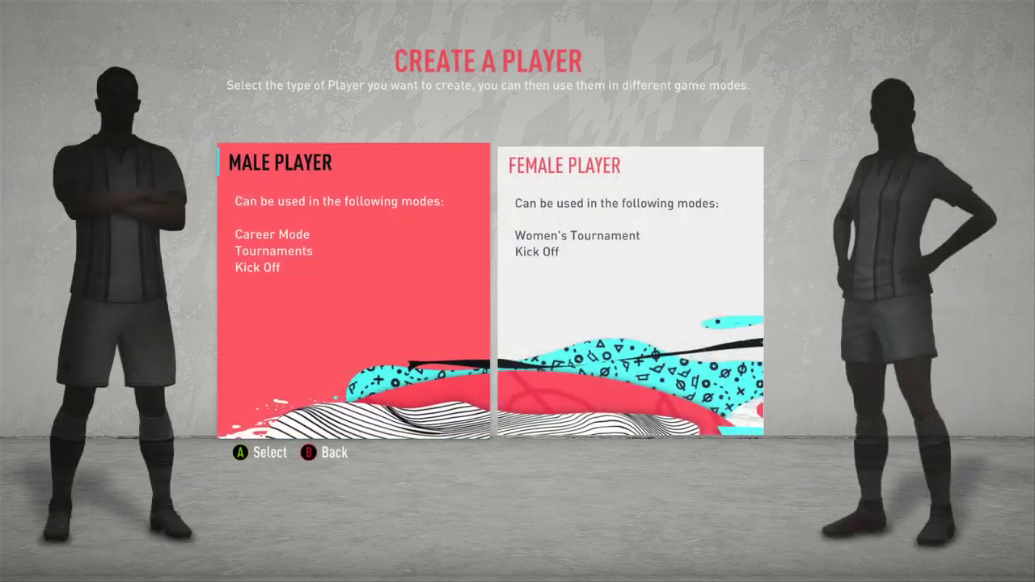
Open the real player editor and filter the list to Flamengo in Brazil's Brasileirão Assaí.
{"action": "key", "text": "Right"}
{"action": "key", "text": "Down"}
{"action": "key", "text": "Down"}
{"action": "key", "text": "Right"}
{"action": "key", "text": "Right"}
{"action": "key", "text": "Right"}
{"action": "key", "text": "Right"}
{"action": "key", "text": "Right"}
{"action": "key", "text": "Right"}
{"action": "key", "text": "Right"}
{"action": "key", "text": "Right"}
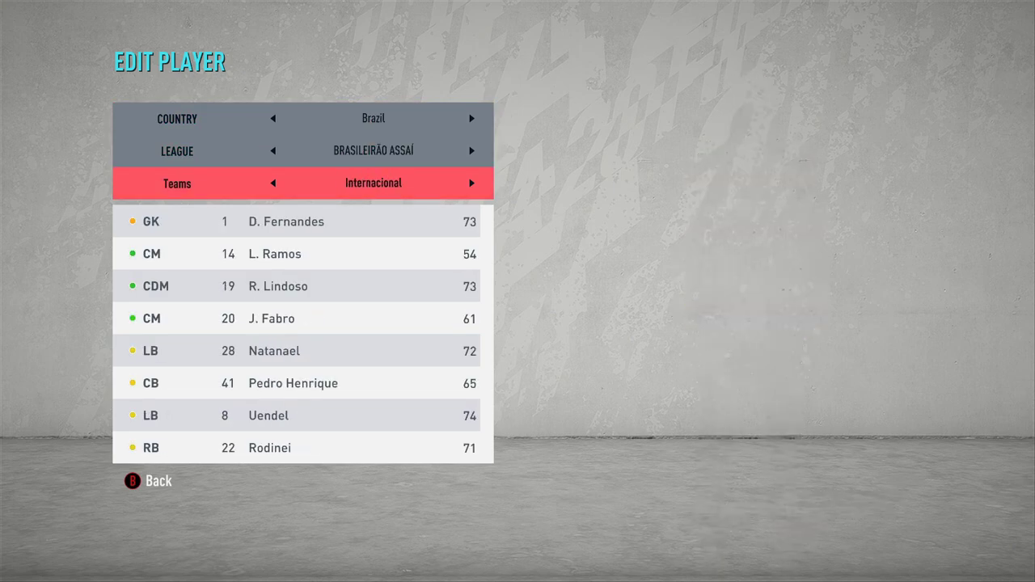
{"action": "key", "text": "Right"}
{"action": "key", "text": "Right"}
{"action": "key", "text": "Right"}
{"action": "key", "text": "Right"}
Examine the faces and tattoos of Flamengo's players one by one down to De Arrascaeta.
{"action": "key", "text": "Down"}
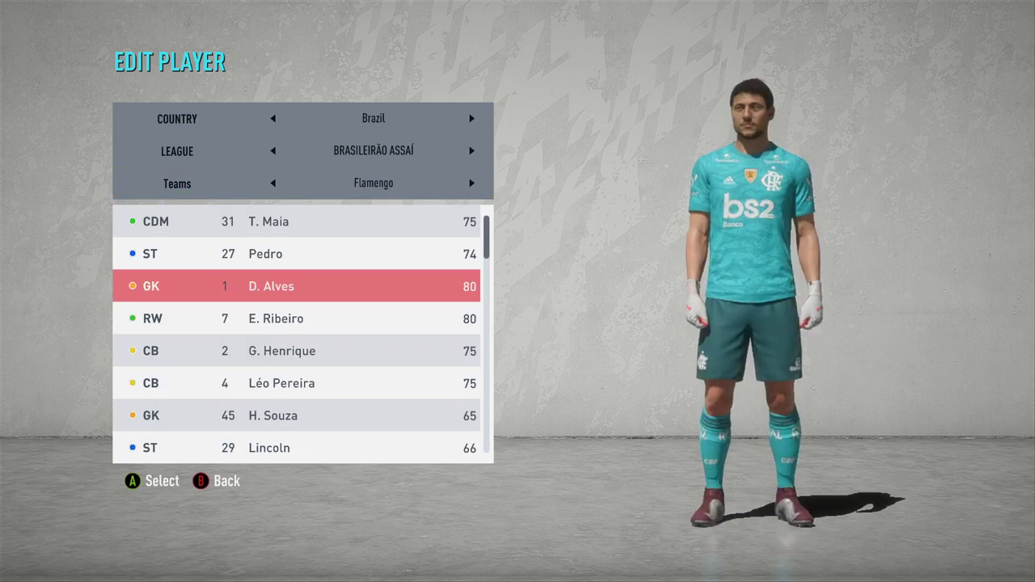
{"action": "key", "text": "Down"}
{"action": "key", "text": "Down"}
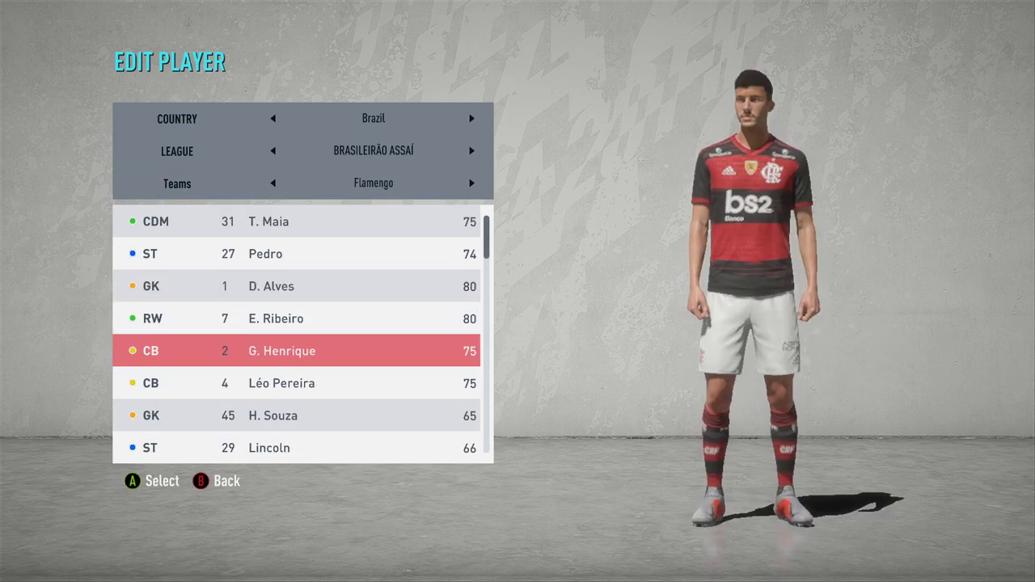
{"action": "key", "text": "Down"}
{"action": "key", "text": "Down"}
{"action": "key", "text": "Down"}
{"action": "key", "text": "Down"}
{"action": "key", "text": "Down"}
{"action": "key", "text": "Down"}
{"action": "key", "text": "Down"}
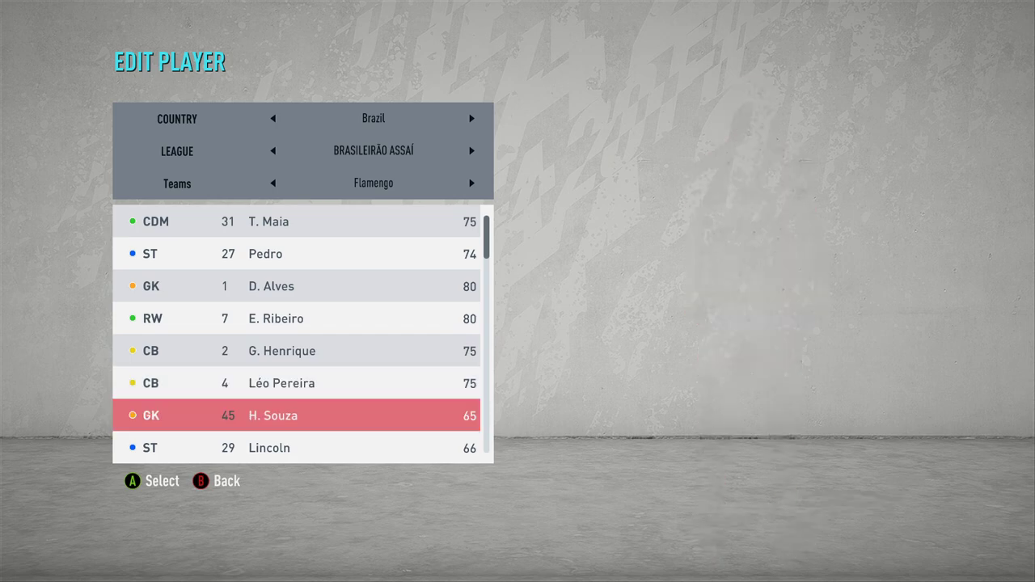
{"action": "key", "text": "Down"}
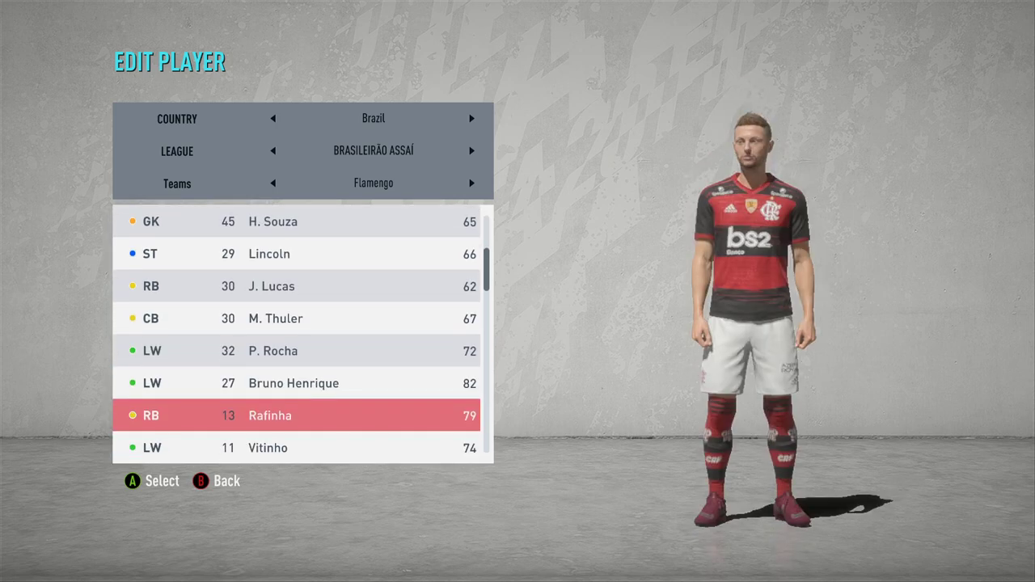
{"action": "key", "text": "Down"}
{"action": "key", "text": "Down"}
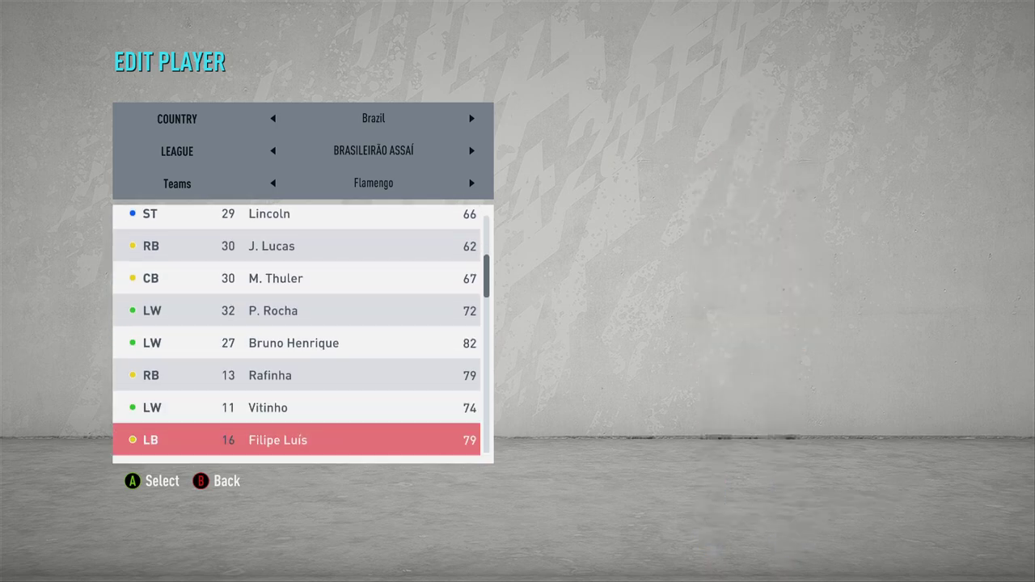
{"action": "key", "text": "Down"}
{"action": "key", "text": "Down"}
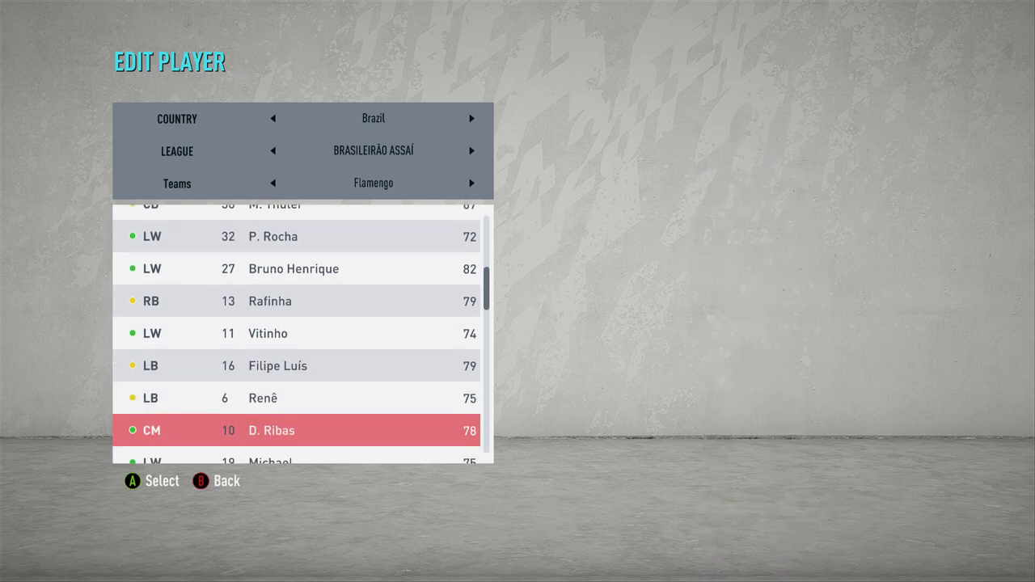
{"action": "key", "text": "Down"}
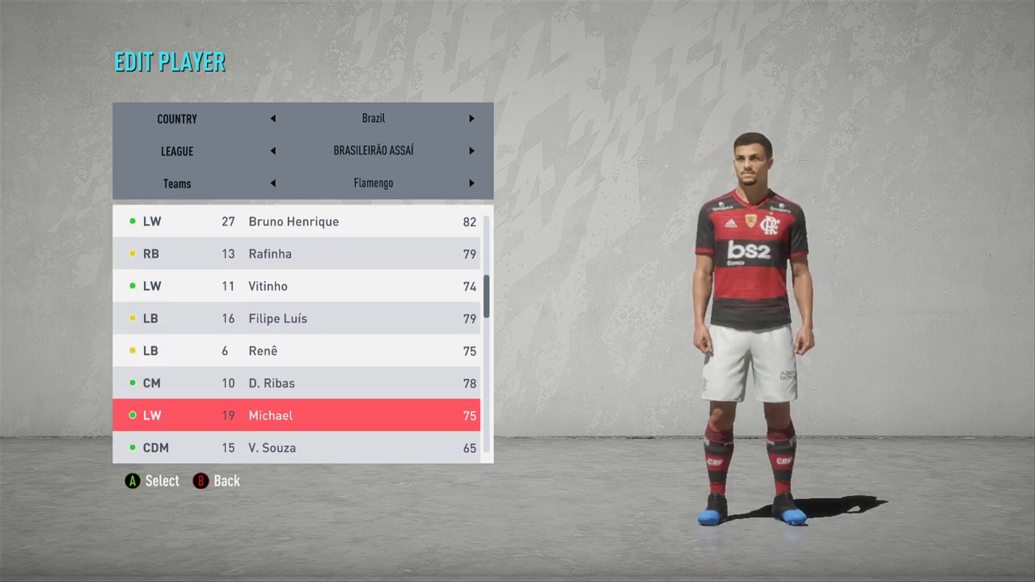
{"action": "key", "text": "Down"}
{"action": "key", "text": "Down"}
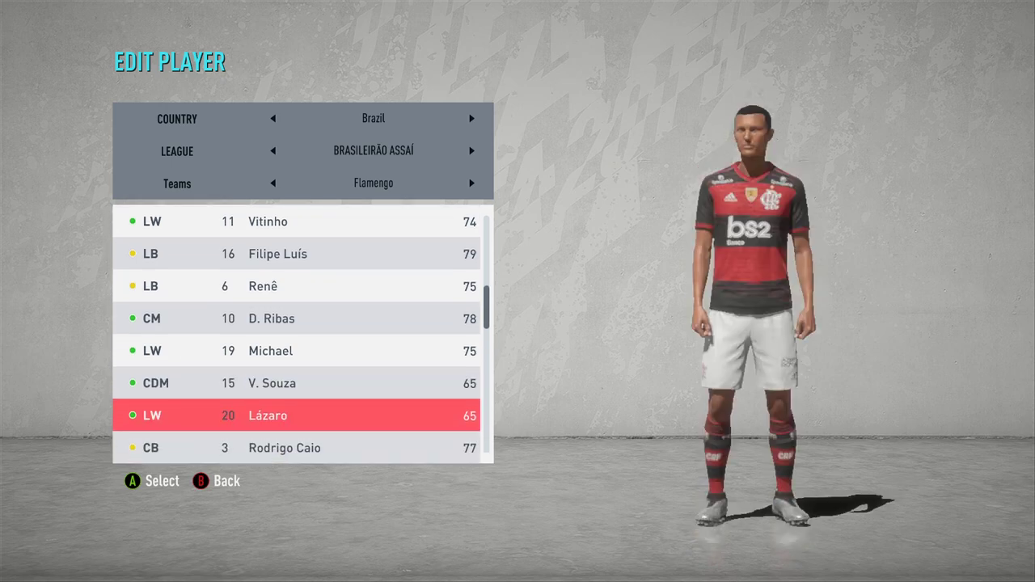
{"action": "key", "text": "Down"}
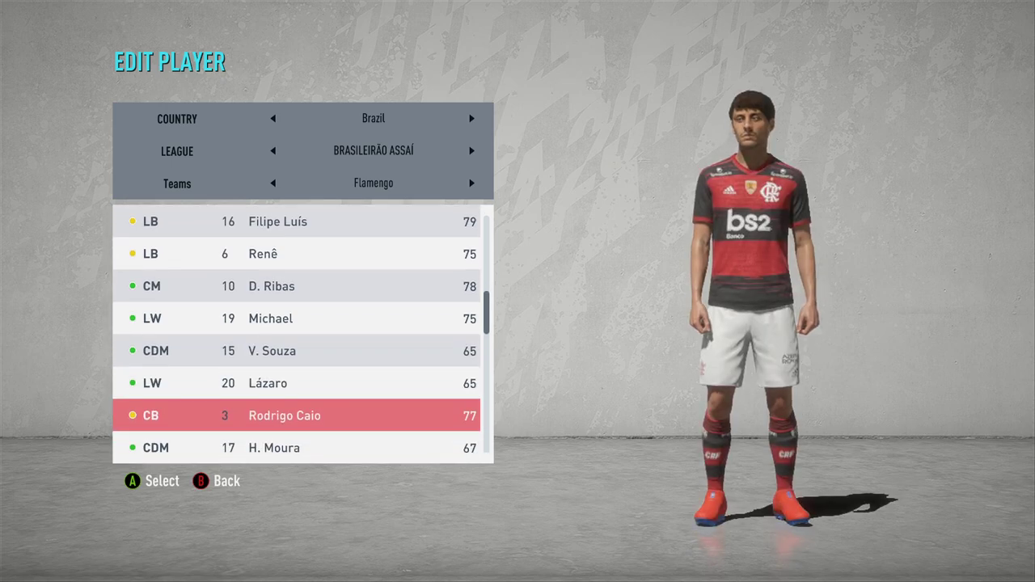
{"action": "key", "text": "Down"}
{"action": "key", "text": "Down"}
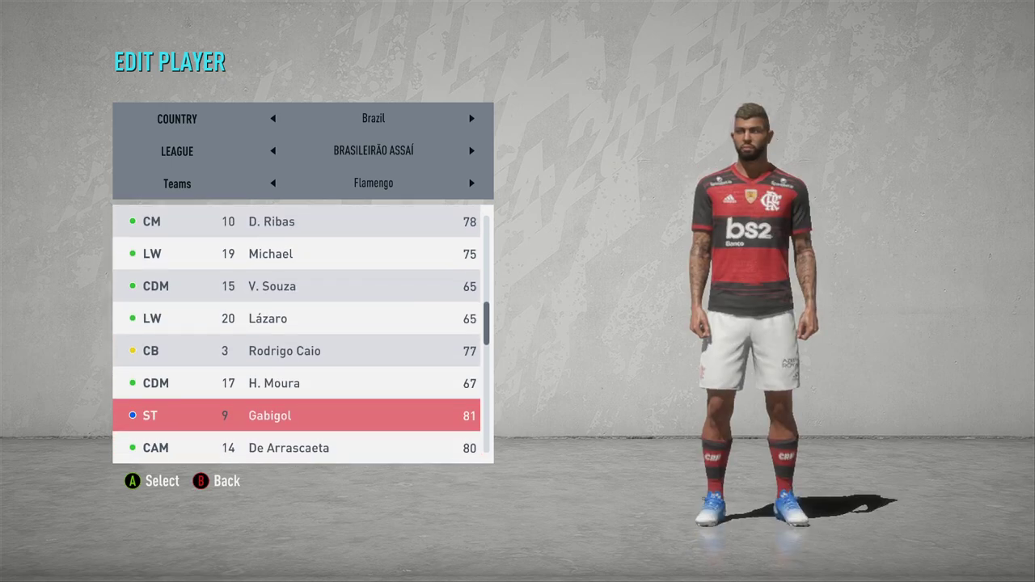
{"action": "key", "text": "Up"}
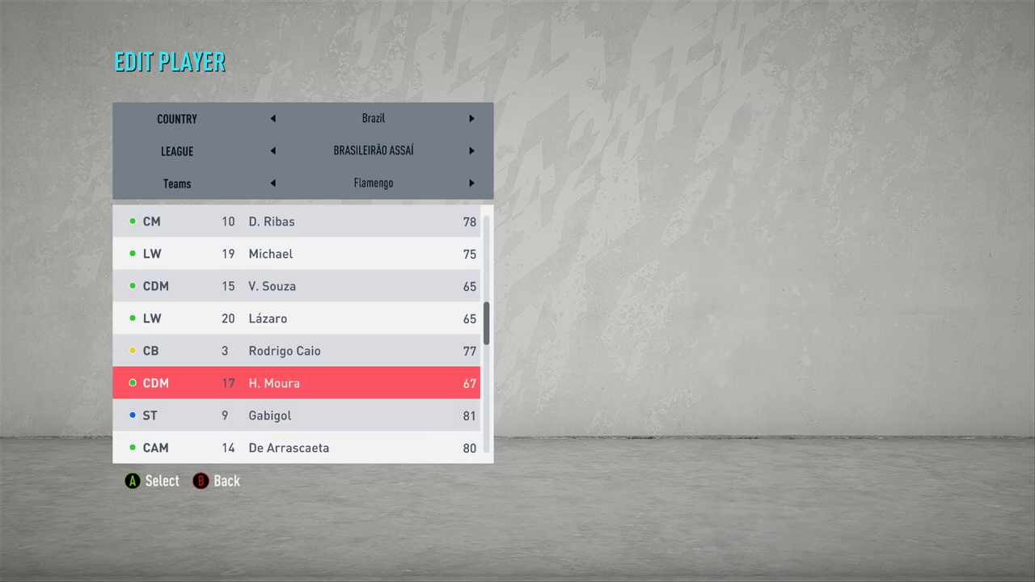
{"action": "key", "text": "Down"}
{"action": "key", "text": "Down"}
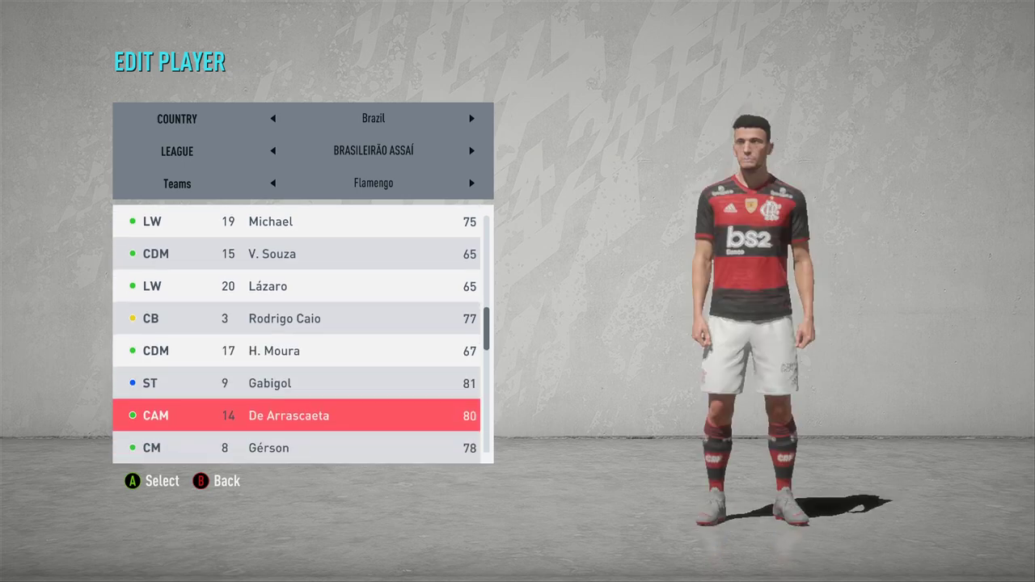
Open Gabigol for editing and examine his head, neck and arm tattoos and his gloves in the kit section.
{"action": "key", "text": "Down"}
{"action": "key", "text": "Down"}
{"action": "key", "text": "Down"}
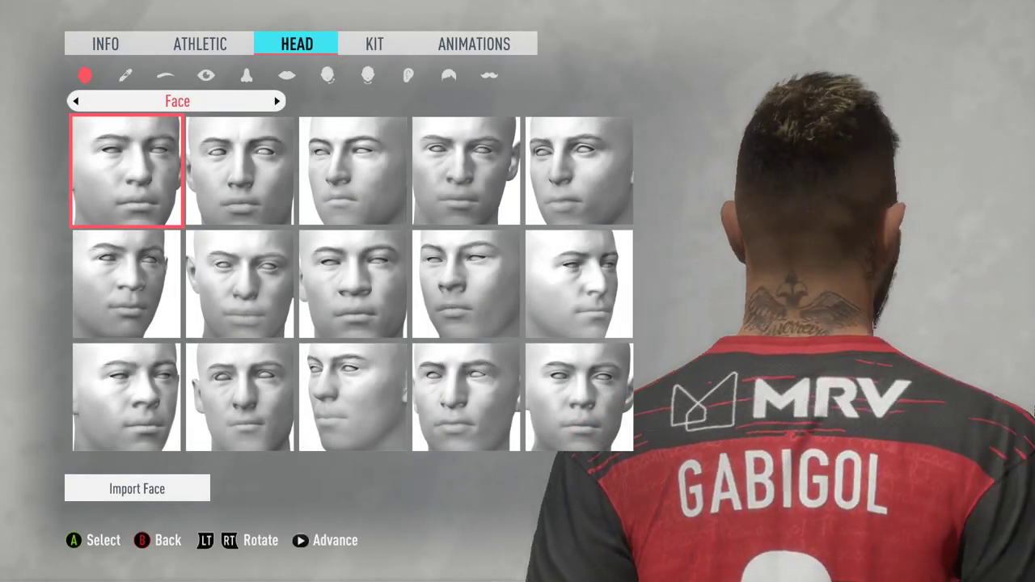
{"action": "key", "text": "Right"}
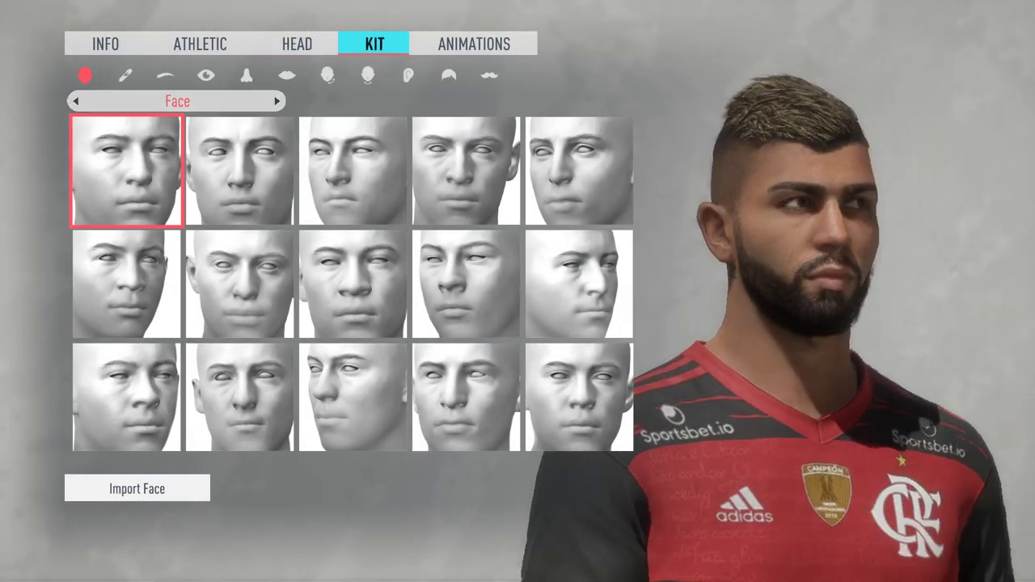
{"action": "key", "text": "Return"}
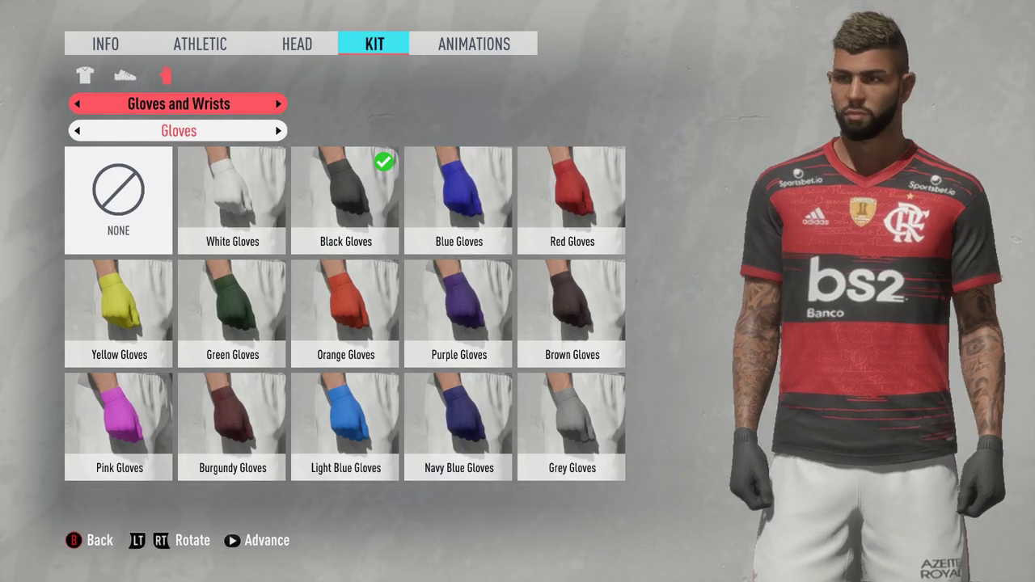
Leave Gabigol's editing screen and the player list, returning to the choice of player type.
{"action": "key", "text": "Escape"}
{"action": "key", "text": "Return"}
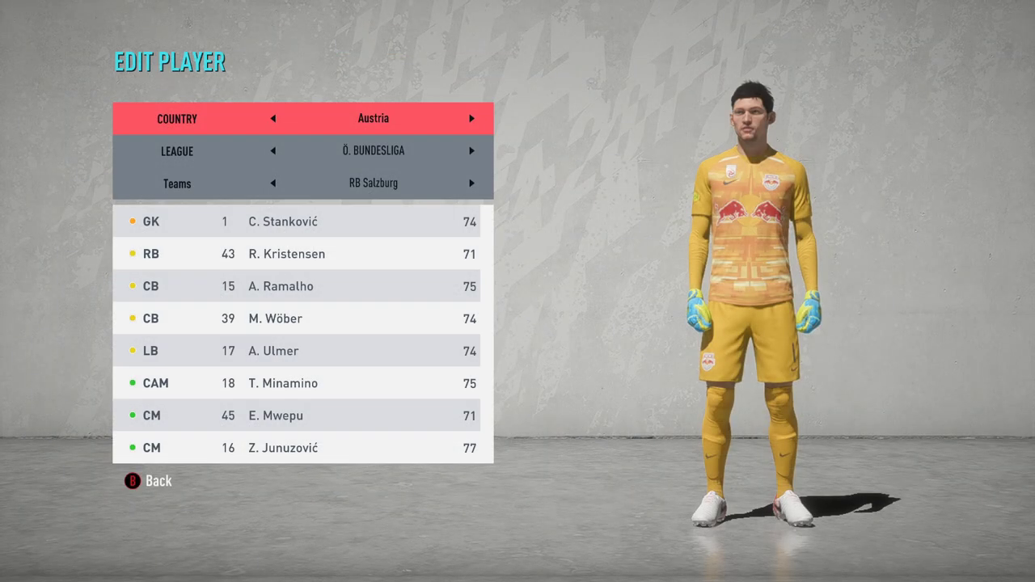
{"action": "key", "text": "Escape"}
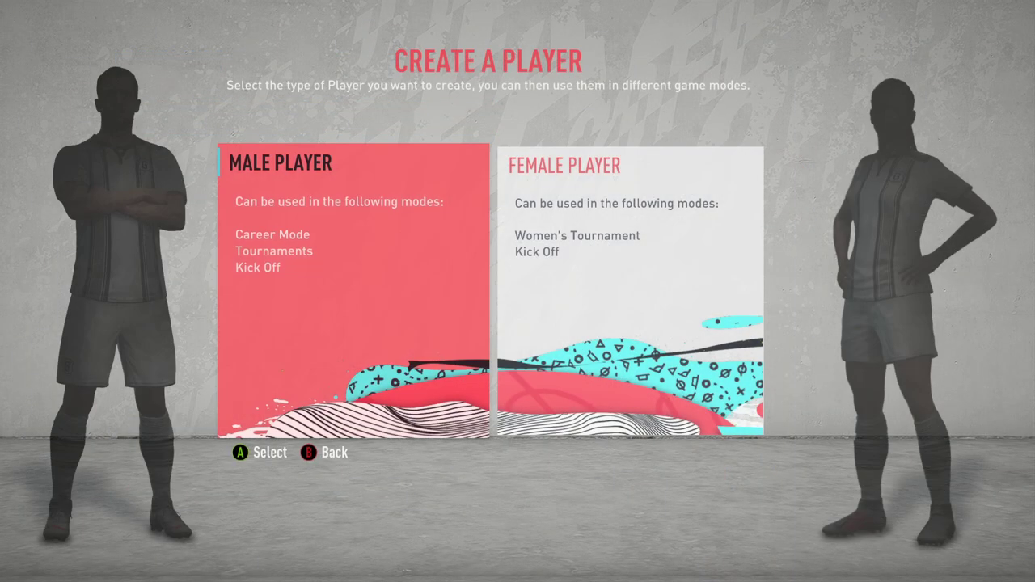
Leave the choice of player type for the main menu and switch to another open window.
{"action": "key", "text": "Escape"}
{"action": "key", "text": "alt+Tab"}
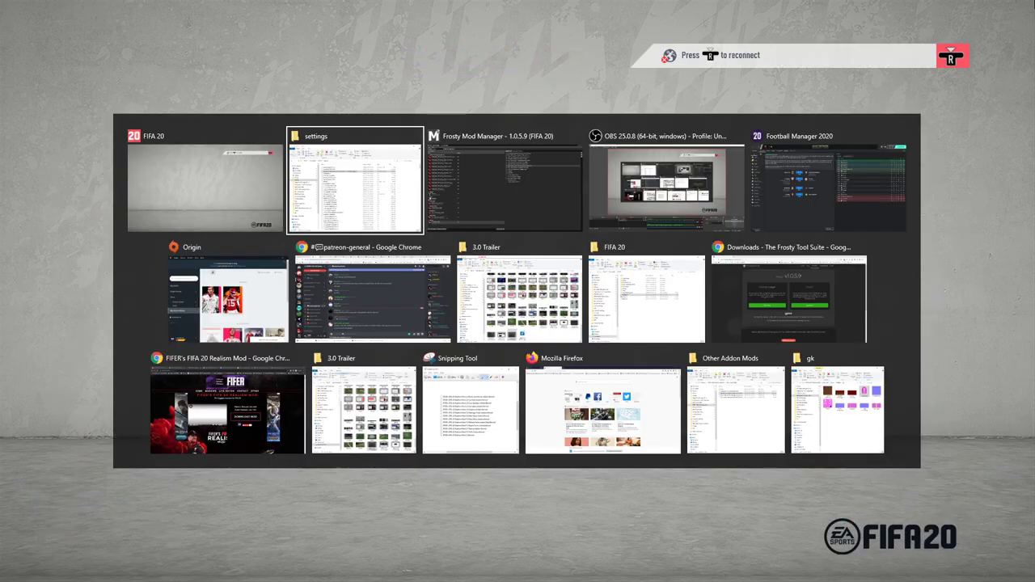
{"action": "key", "text": "alt+Tab"}
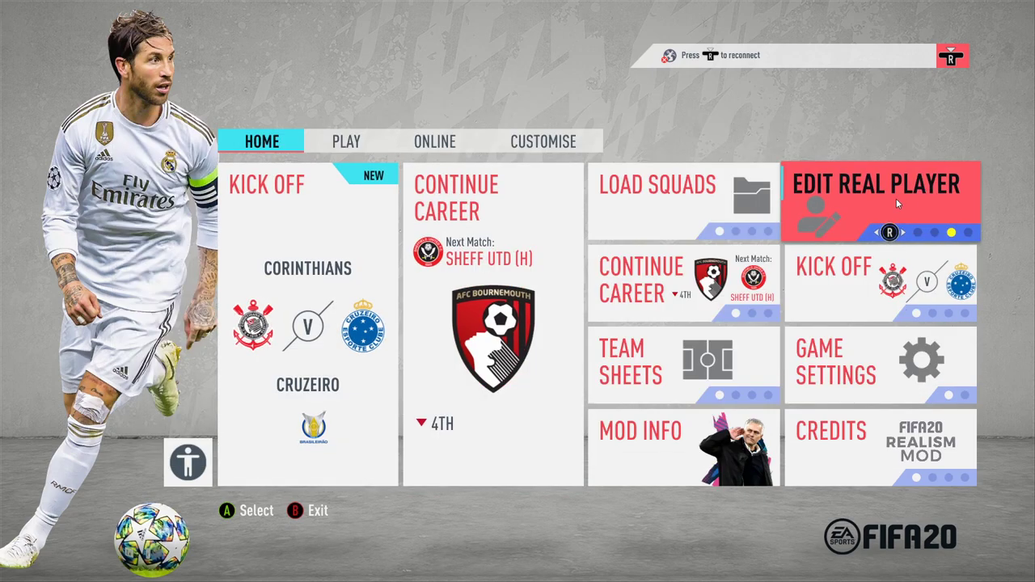
Open the real player editor and filter the list to Juventus in Italy's Serie A TIM.
{"action": "left_click", "coordinate": [896, 201]}
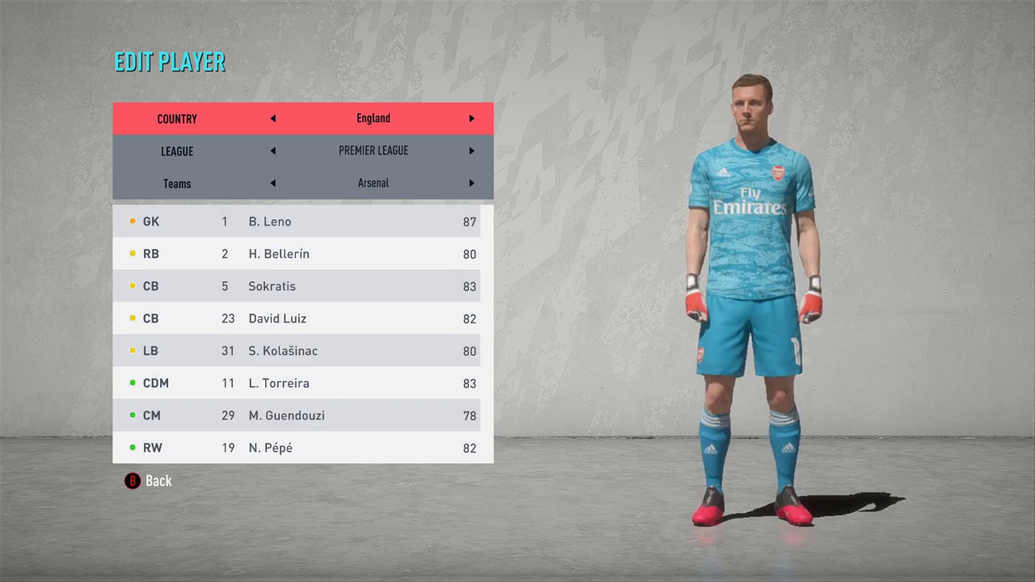
{"action": "key", "text": "Right"}
{"action": "key", "text": "Right"}
{"action": "key", "text": "Right"}
{"action": "key", "text": "Right"}
{"action": "key", "text": "Right"}
{"action": "key", "text": "Right"}
{"action": "key", "text": "Right"}
{"action": "key", "text": "Right"}
{"action": "key", "text": "Right"}
{"action": "key", "text": "Right"}
{"action": "key", "text": "Right"}
{"action": "key", "text": "Right"}
{"action": "key", "text": "Down"}
{"action": "key", "text": "Down"}
{"action": "key", "text": "Right"}
{"action": "key", "text": "Left"}
{"action": "key", "text": "Down"}
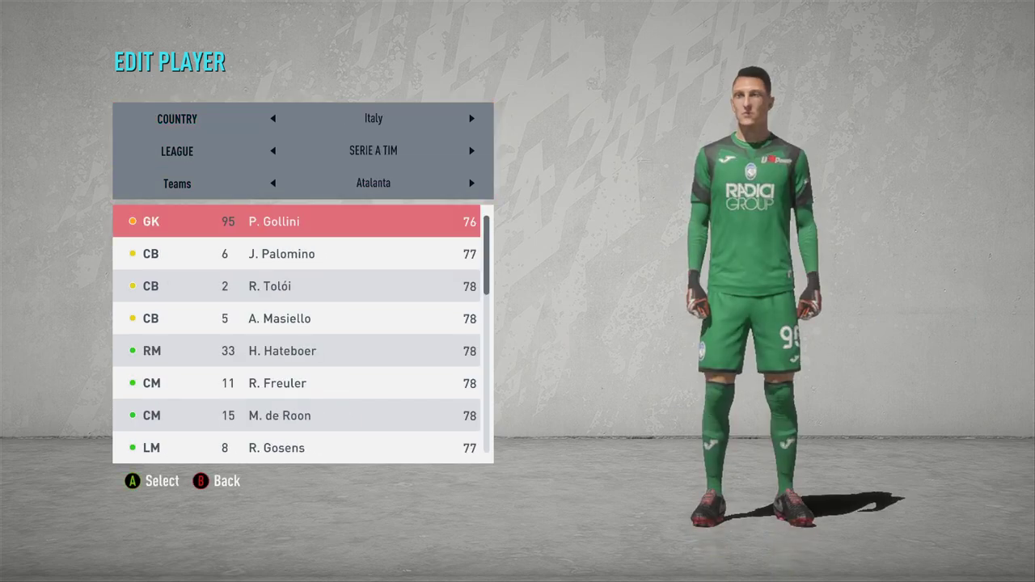
{"action": "key", "text": "Down"}
{"action": "key", "text": "Up"}
{"action": "key", "text": "Up"}
{"action": "key", "text": "Right"}
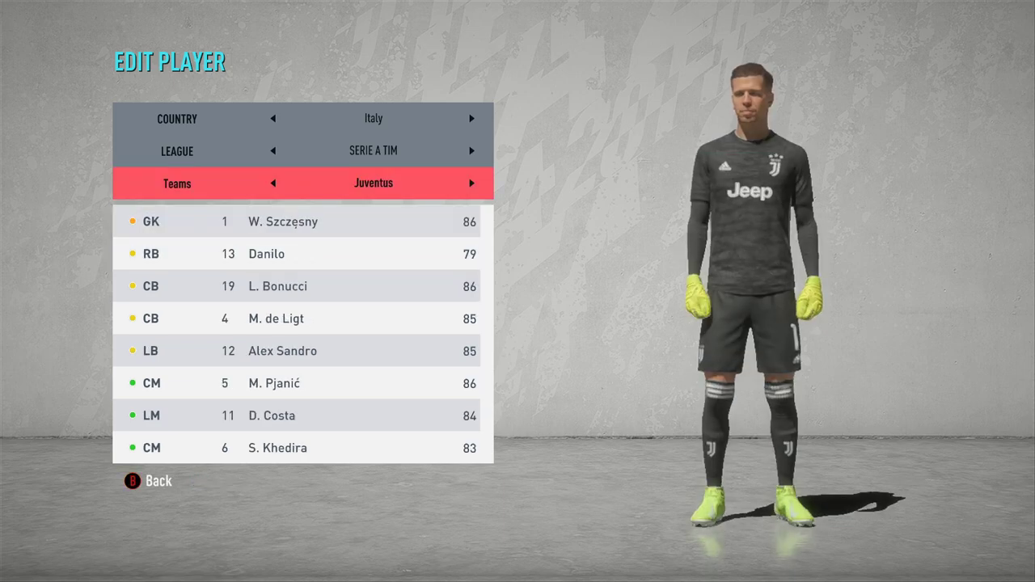
Examine the faces and tattoos of Juventus's players one by one from Szczęsny down to Higuaín.
{"action": "key", "text": "Down"}
{"action": "key", "text": "Down"}
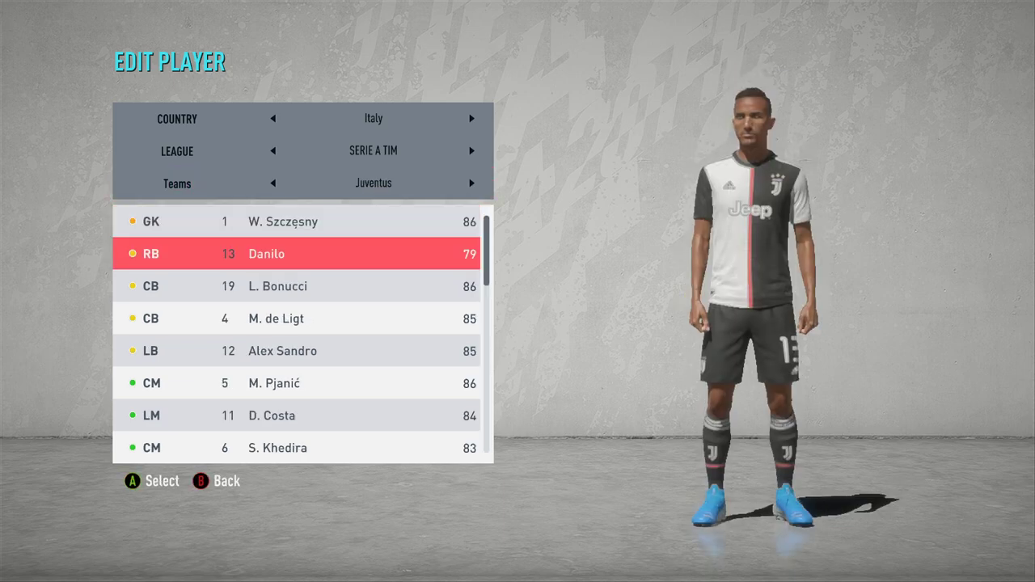
{"action": "key", "text": "Down"}
{"action": "key", "text": "Down"}
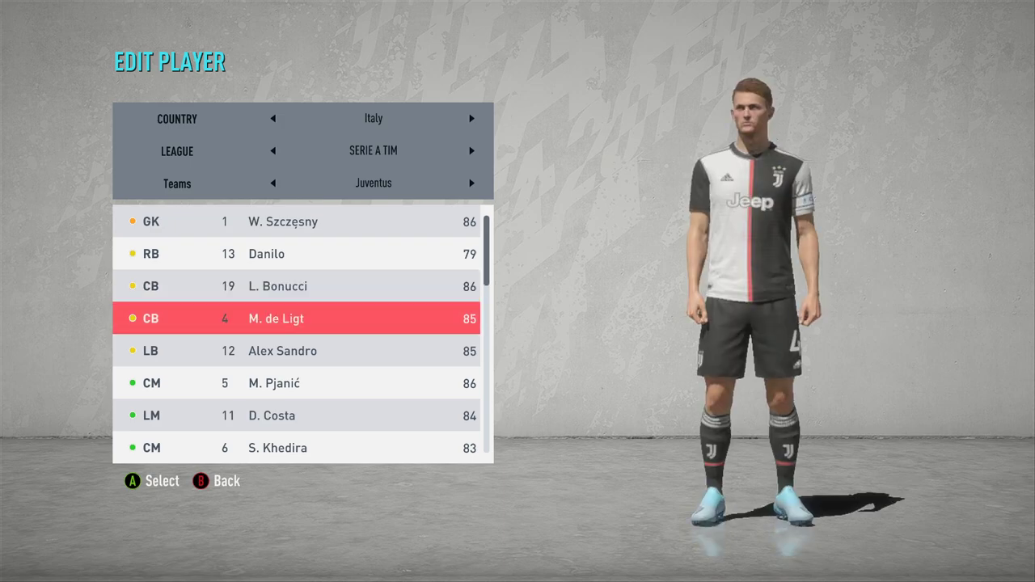
{"action": "key", "text": "Down"}
{"action": "key", "text": "Down"}
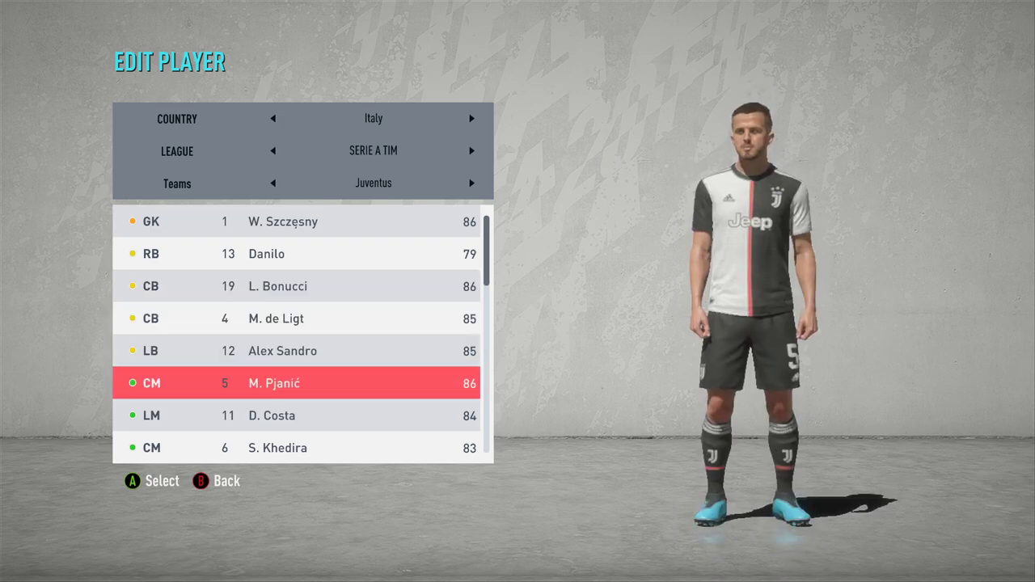
{"action": "key", "text": "Down"}
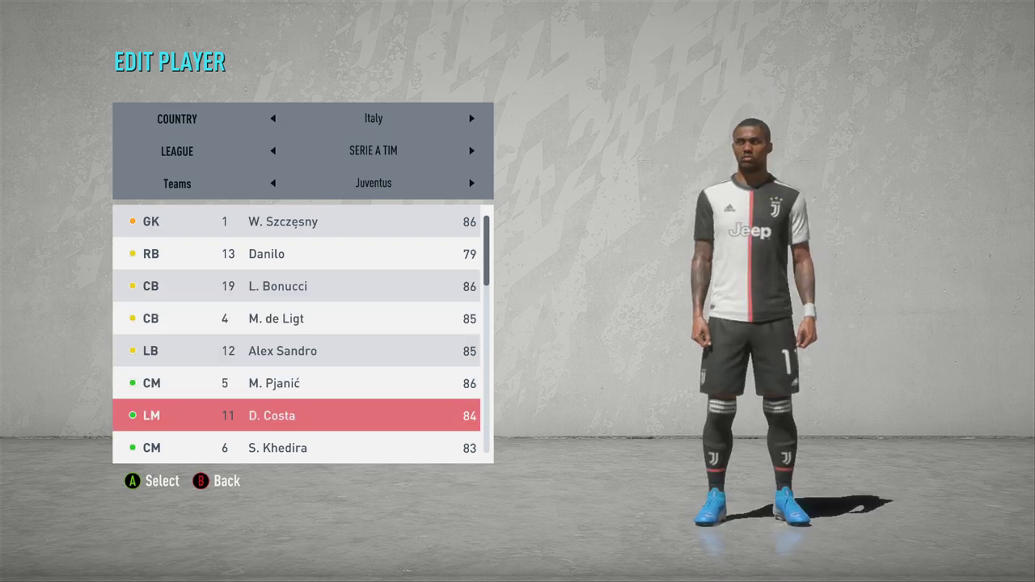
{"action": "key", "text": "Down"}
{"action": "key", "text": "Down"}
{"action": "key", "text": "Down"}
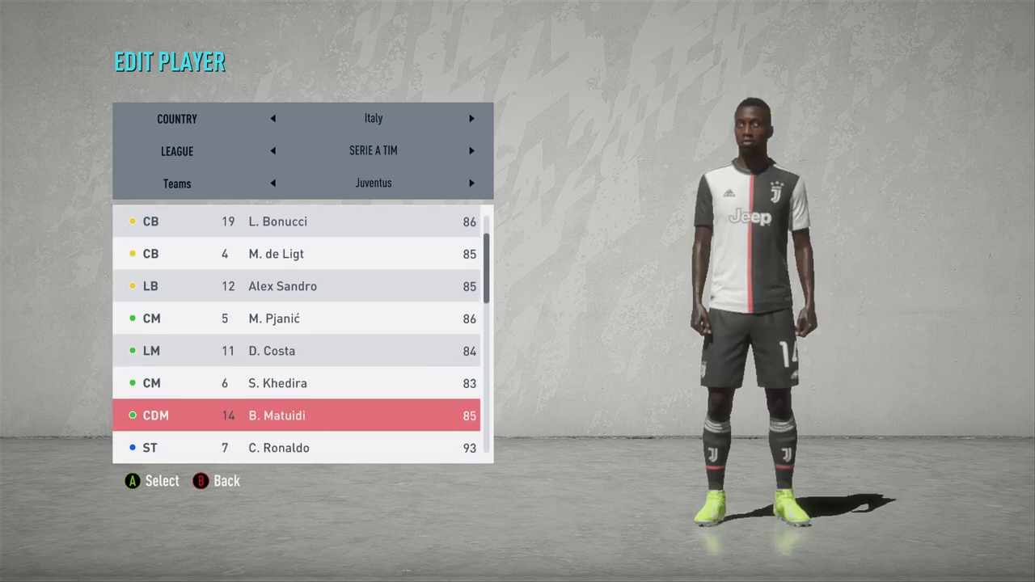
{"action": "key", "text": "Down"}
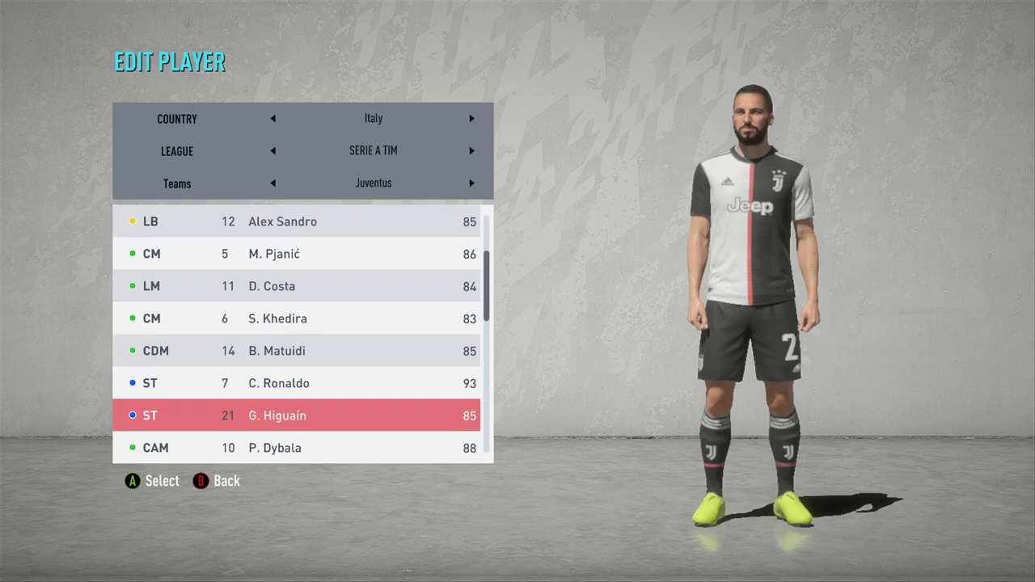
Examine the remaining Juventus players' faces and tattoos from Dybala down to Chiellini.
{"action": "key", "text": "Down"}
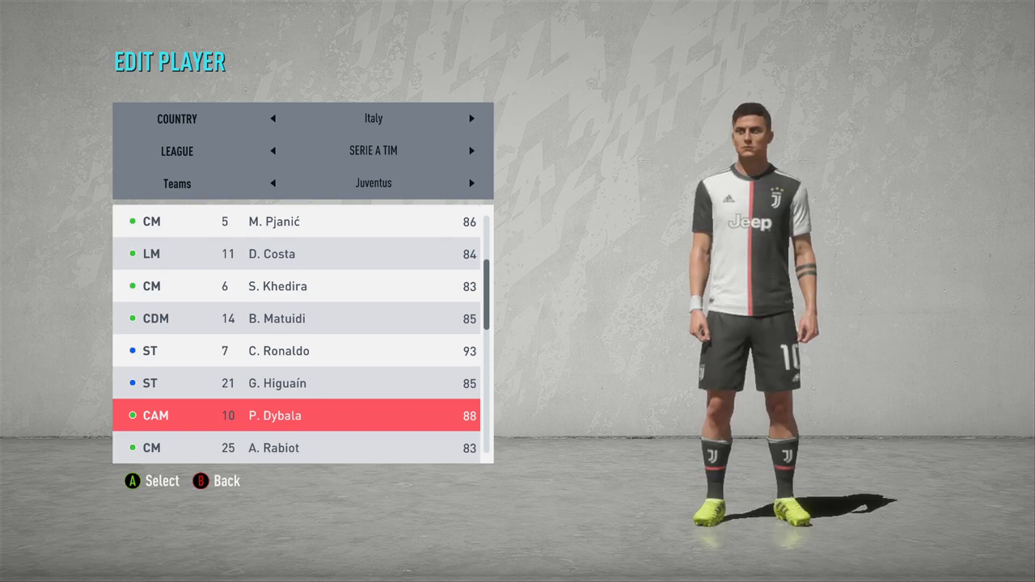
{"action": "key", "text": "Down"}
{"action": "key", "text": "Down"}
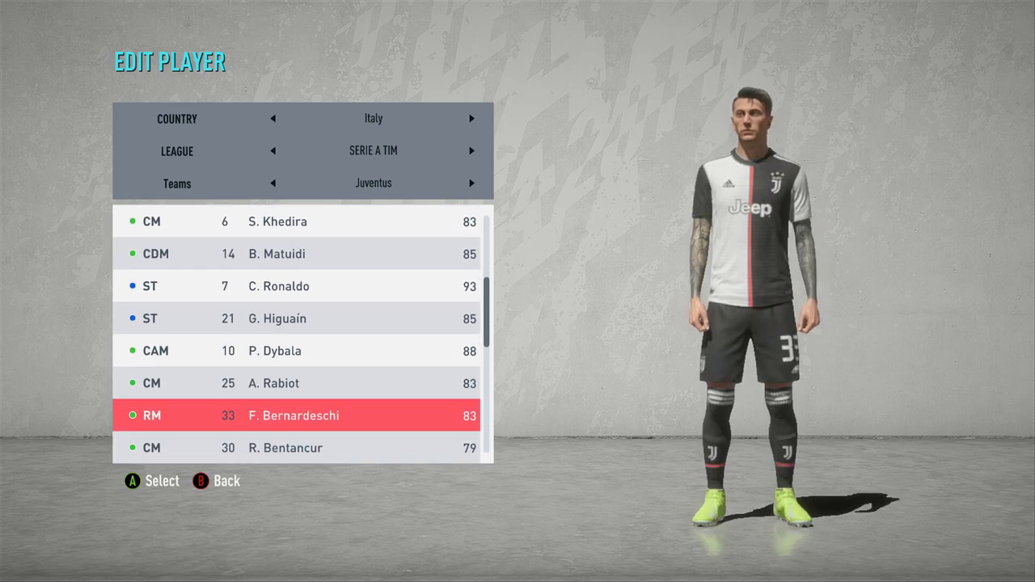
{"action": "key", "text": "Down"}
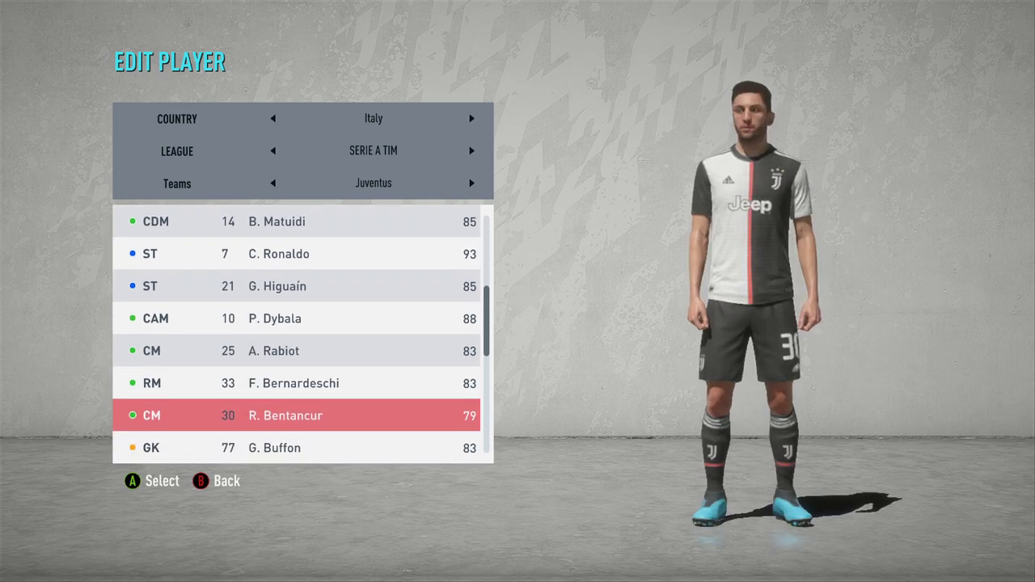
{"action": "key", "text": "Down"}
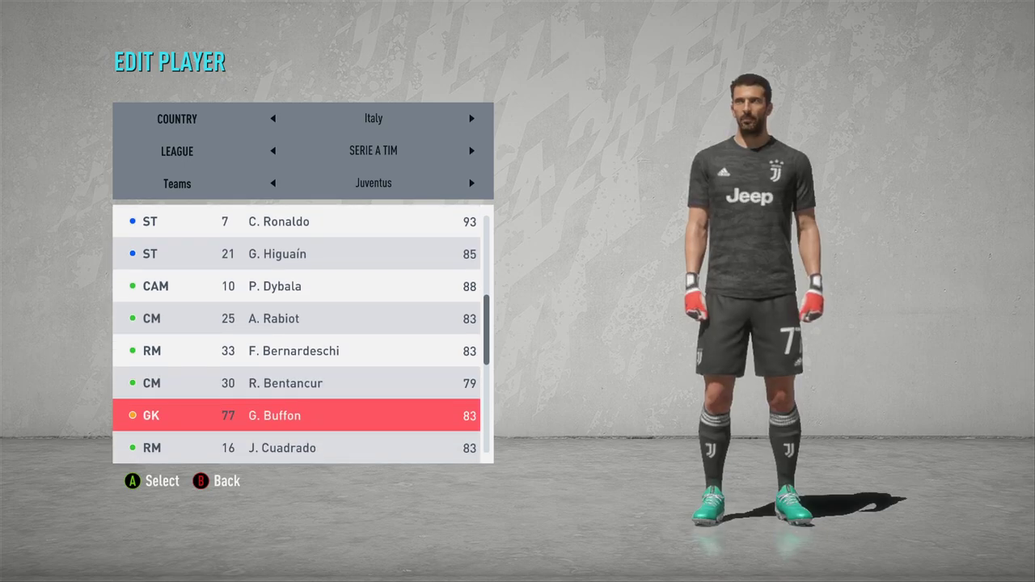
{"action": "key", "text": "Down"}
{"action": "key", "text": "Down"}
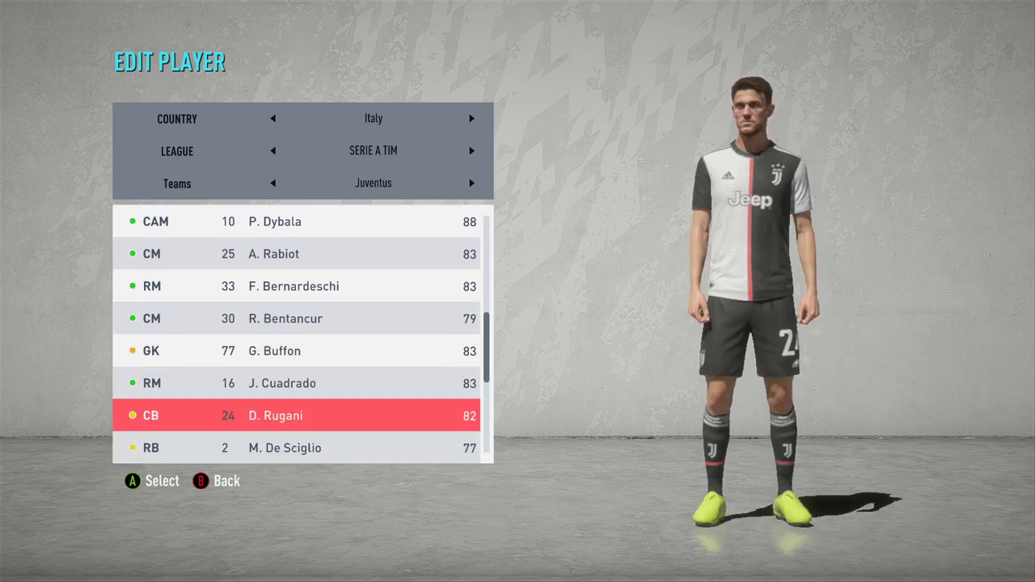
{"action": "key", "text": "Down"}
{"action": "key", "text": "Up"}
{"action": "key", "text": "Down"}
{"action": "key", "text": "Down"}
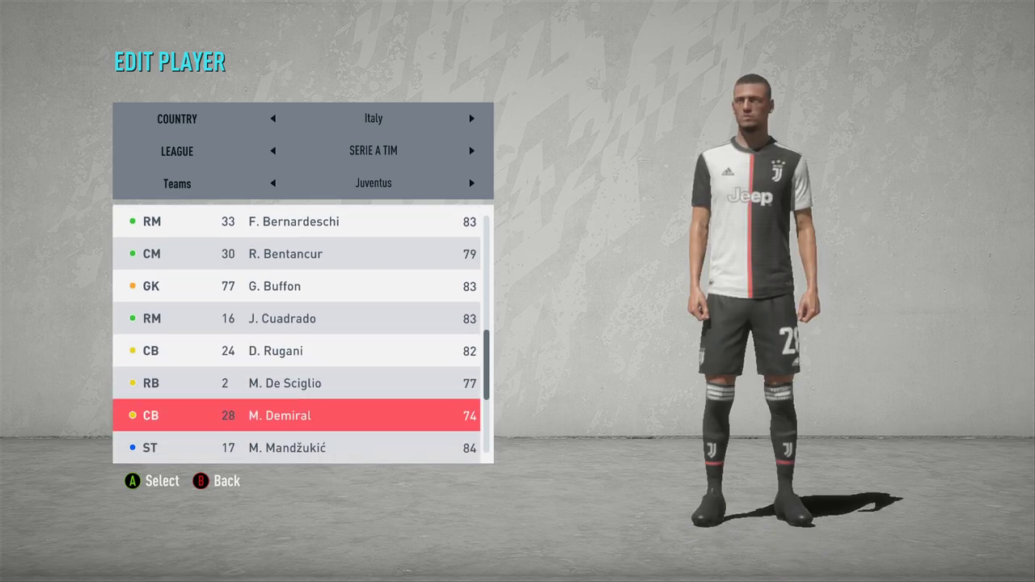
{"action": "key", "text": "Down"}
{"action": "key", "text": "Down"}
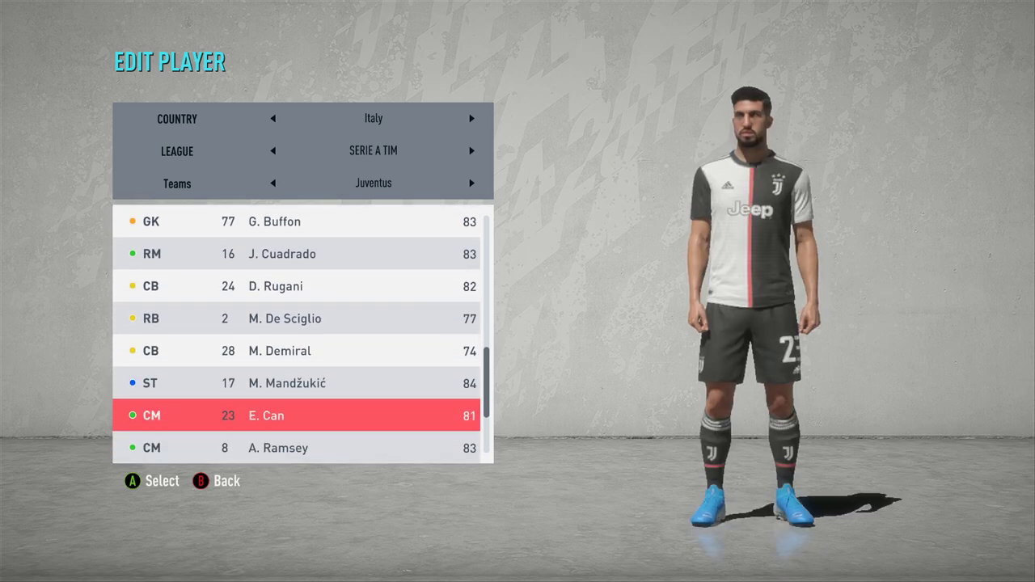
{"action": "key", "text": "Down"}
{"action": "key", "text": "Down"}
{"action": "key", "text": "Down"}
{"action": "key", "text": "Down"}
{"action": "key", "text": "Down"}
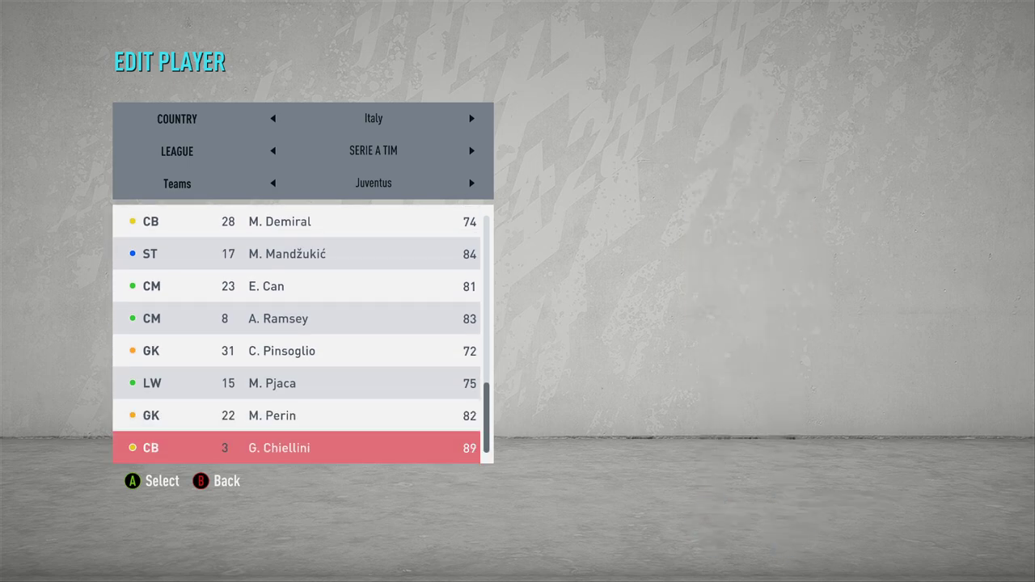
Return to the team filter above the Juventus list and change the team to Atalanta.
{"action": "key", "text": "Up"}
{"action": "key", "text": "Up"}
{"action": "key", "text": "Up"}
{"action": "key", "text": "Up"}
{"action": "key", "text": "Up"}
{"action": "key", "text": "Up"}
{"action": "key", "text": "Up"}
{"action": "key", "text": "Up"}
{"action": "key", "text": "Up"}
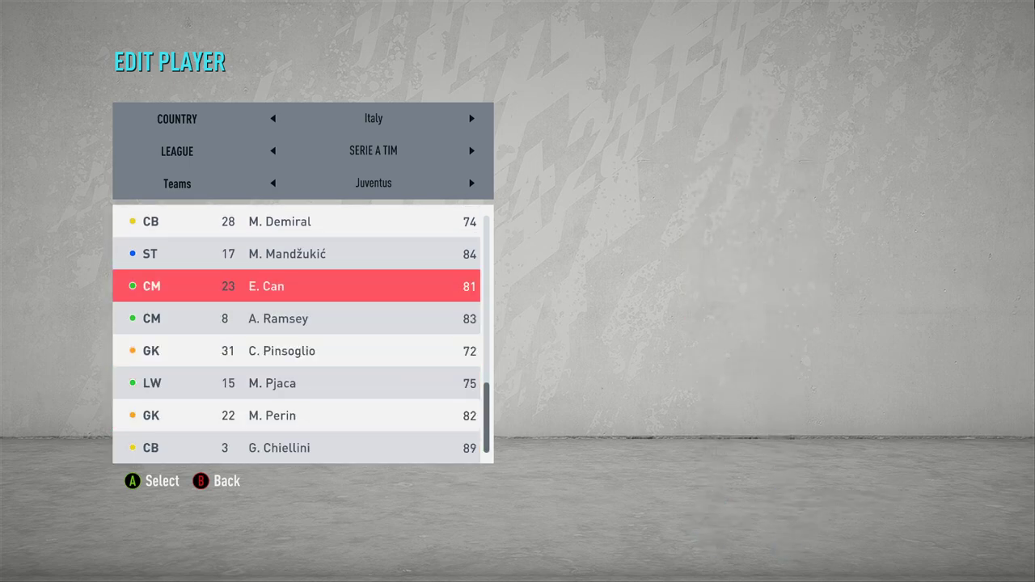
{"action": "key", "text": "Up"}
{"action": "key", "text": "Up"}
{"action": "key", "text": "Up"}
{"action": "key", "text": "Up"}
{"action": "key", "text": "Up"}
{"action": "key", "text": "Up"}
{"action": "key", "text": "Up"}
{"action": "key", "text": "Up"}
{"action": "key", "text": "Up"}
{"action": "key", "text": "Up"}
{"action": "key", "text": "Up"}
{"action": "key", "text": "Up"}
{"action": "key", "text": "Up"}
{"action": "key", "text": "Up"}
{"action": "key", "text": "Up"}
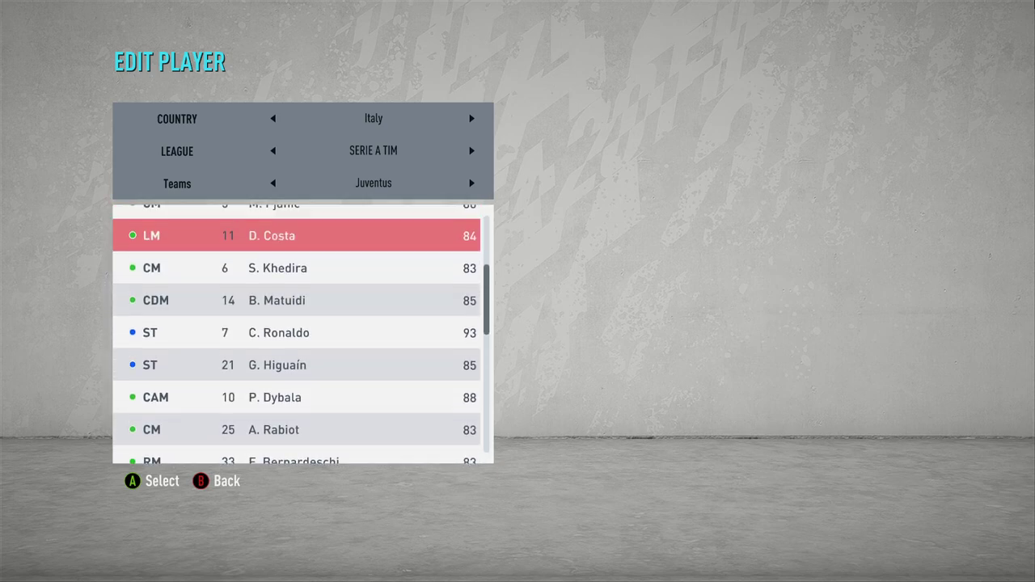
{"action": "key", "text": "Up"}
{"action": "key", "text": "Up"}
{"action": "key", "text": "Up"}
{"action": "key", "text": "Up"}
{"action": "key", "text": "Up"}
{"action": "key", "text": "Down"}
{"action": "key", "text": "Down"}
{"action": "key", "text": "Right"}
{"action": "key", "text": "Left"}
{"action": "key", "text": "Right"}
Examine the faces and tattoos of Atalanta's players one by one from Gollini down to Djimsiti.
{"action": "key", "text": "Down"}
{"action": "key", "text": "Down"}
{"action": "key", "text": "Down"}
{"action": "key", "text": "Down"}
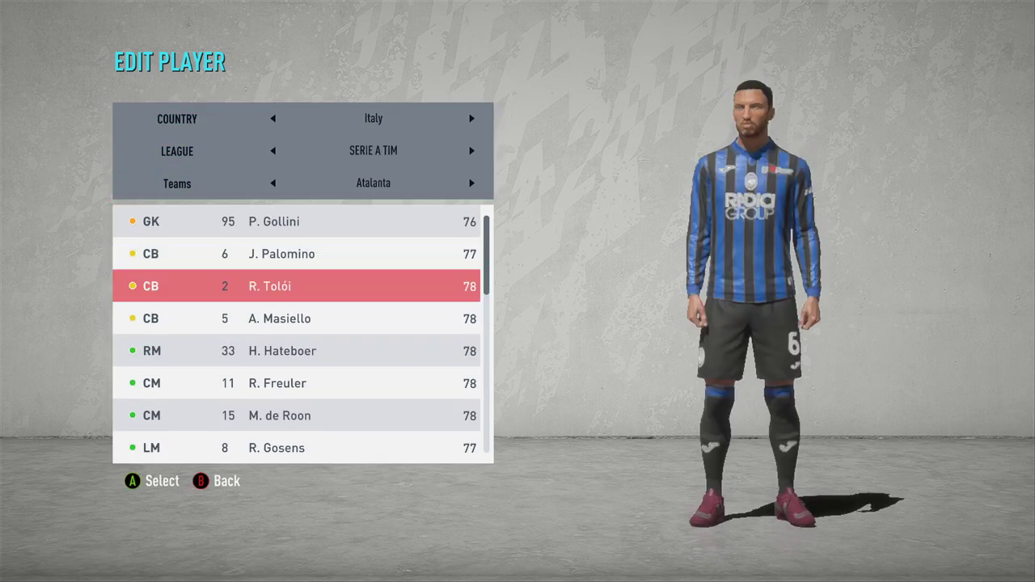
{"action": "key", "text": "Down"}
{"action": "key", "text": "Down"}
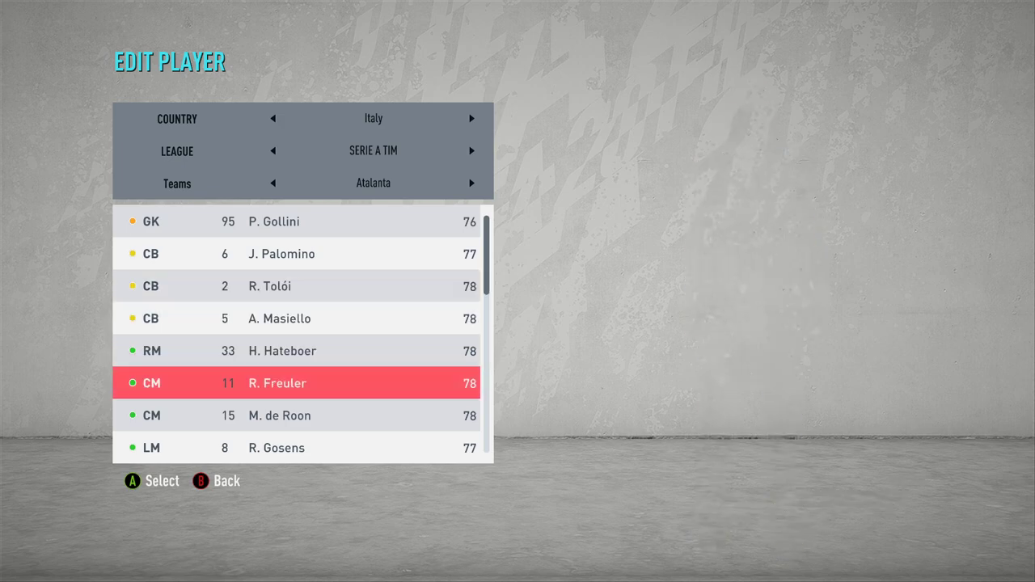
{"action": "key", "text": "Down"}
{"action": "key", "text": "Down"}
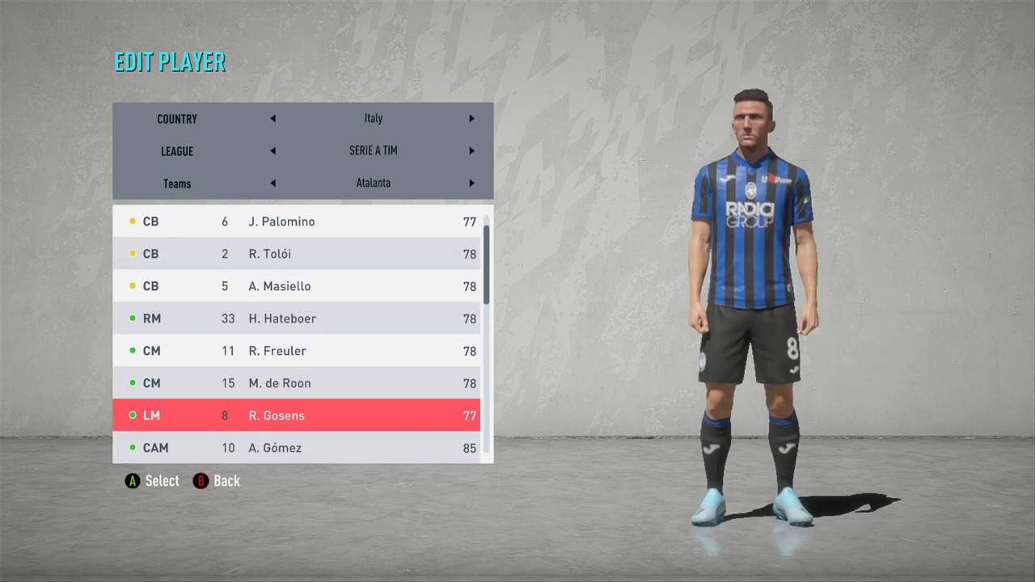
{"action": "key", "text": "Down"}
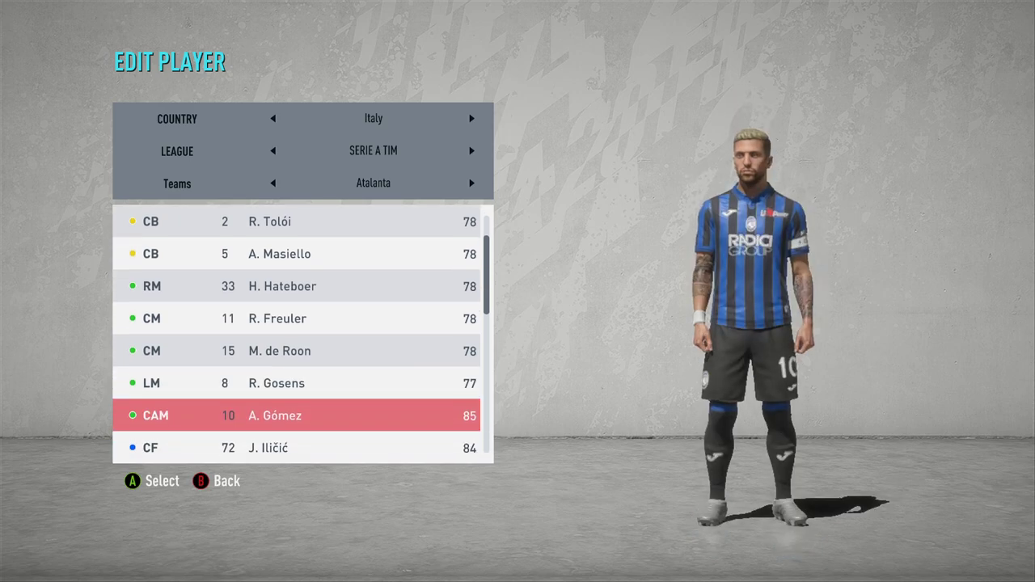
{"action": "key", "text": "Down"}
{"action": "key", "text": "Down"}
{"action": "key", "text": "Down"}
{"action": "key", "text": "Down"}
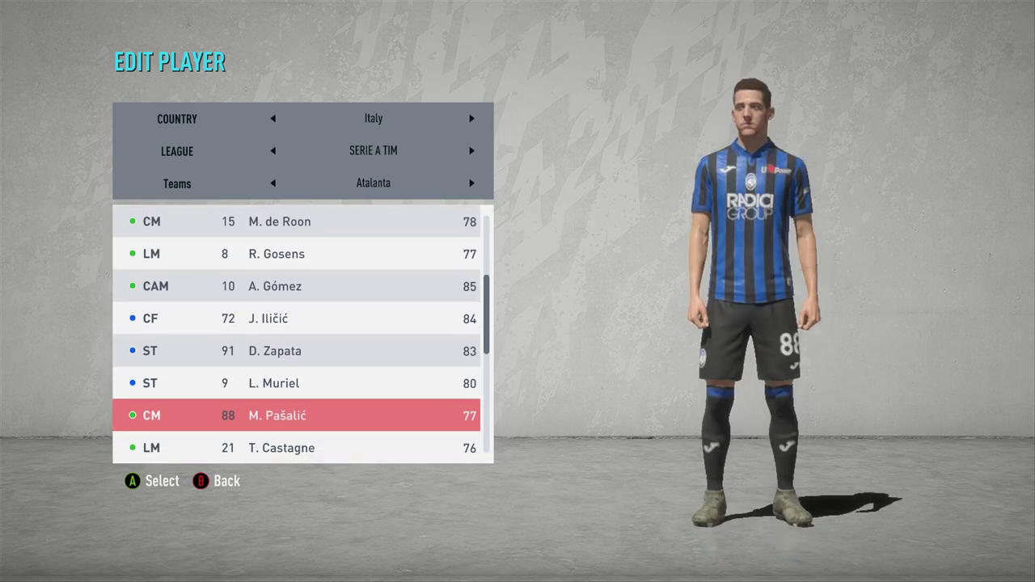
{"action": "key", "text": "Down"}
{"action": "key", "text": "Down"}
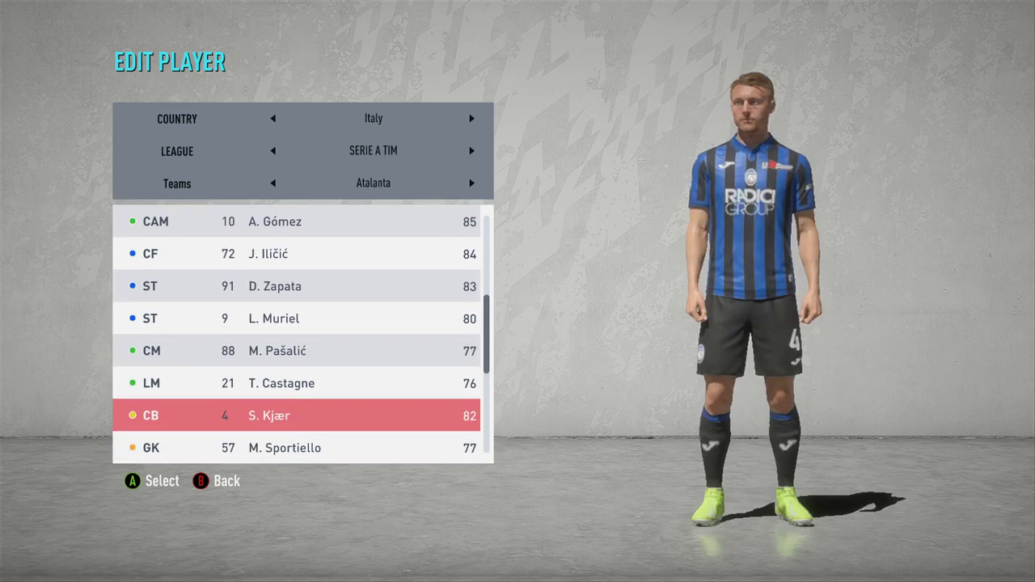
{"action": "key", "text": "Down"}
{"action": "key", "text": "Down"}
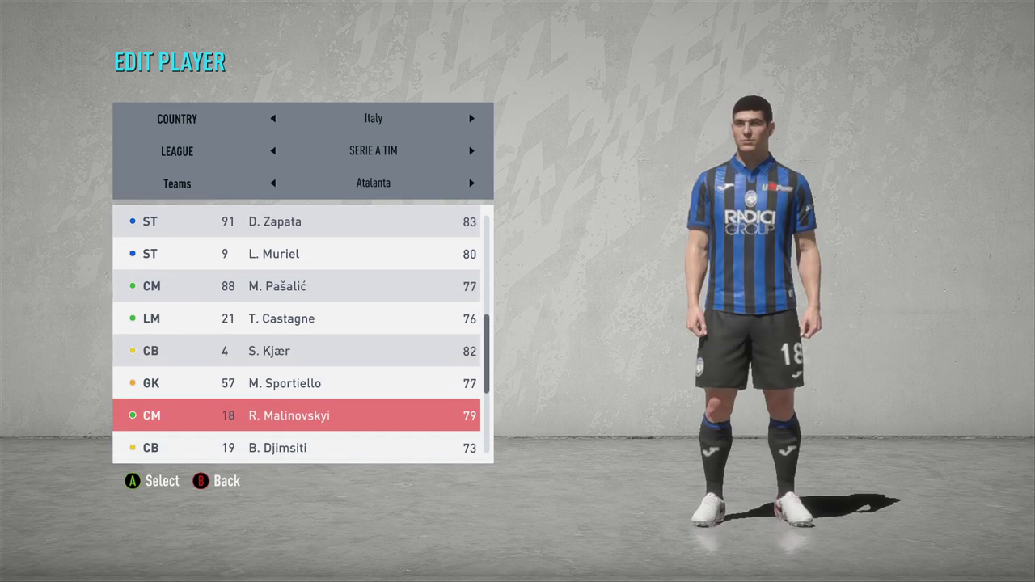
{"action": "key", "text": "Down"}
Return to the list filters and set them to FC Barcelona in Spain's LaLiga Santander.
{"action": "key", "text": "Up"}
{"action": "key", "text": "Up"}
{"action": "key", "text": "Up"}
{"action": "key", "text": "Up"}
{"action": "key", "text": "Up"}
{"action": "key", "text": "Up"}
{"action": "key", "text": "Up"}
{"action": "key", "text": "Up"}
{"action": "key", "text": "Up"}
{"action": "key", "text": "Up"}
{"action": "key", "text": "Up"}
{"action": "key", "text": "Up"}
{"action": "key", "text": "Up"}
{"action": "key", "text": "Up"}
{"action": "key", "text": "Up"}
{"action": "key", "text": "Up"}
{"action": "key", "text": "Up"}
{"action": "key", "text": "Up"}
{"action": "key", "text": "Up"}
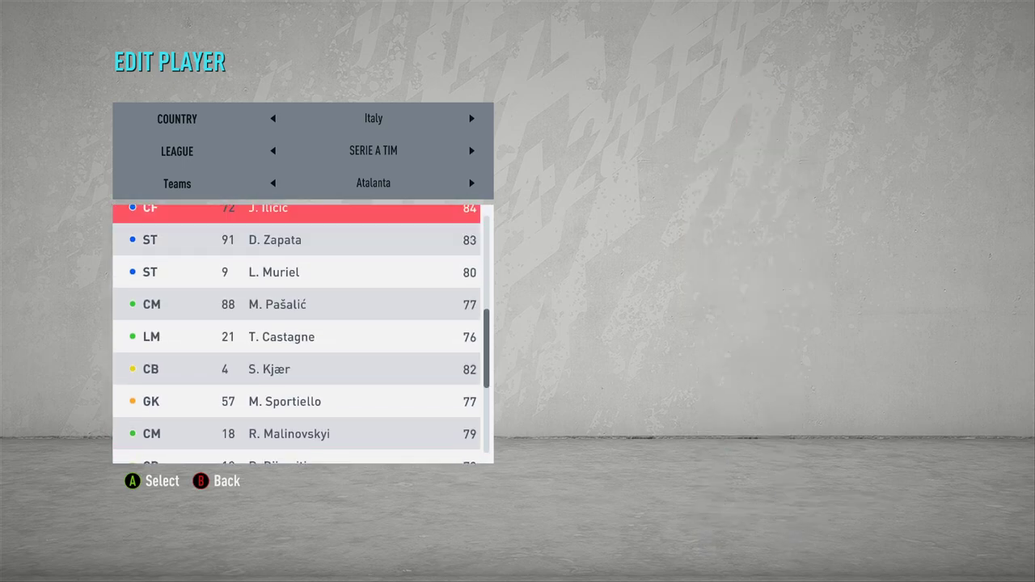
{"action": "key", "text": "Up"}
{"action": "key", "text": "Up"}
{"action": "key", "text": "Up"}
{"action": "key", "text": "Up"}
{"action": "key", "text": "Right"}
{"action": "key", "text": "Right"}
{"action": "key", "text": "Right"}
{"action": "key", "text": "Right"}
{"action": "key", "text": "Right"}
{"action": "key", "text": "Right"}
{"action": "key", "text": "Right"}
{"action": "key", "text": "Right"}
{"action": "key", "text": "Right"}
{"action": "key", "text": "Right"}
{"action": "key", "text": "Right"}
{"action": "key", "text": "Right"}
{"action": "key", "text": "Down"}
{"action": "key", "text": "Down"}
{"action": "key", "text": "Right"}
{"action": "key", "text": "Down"}
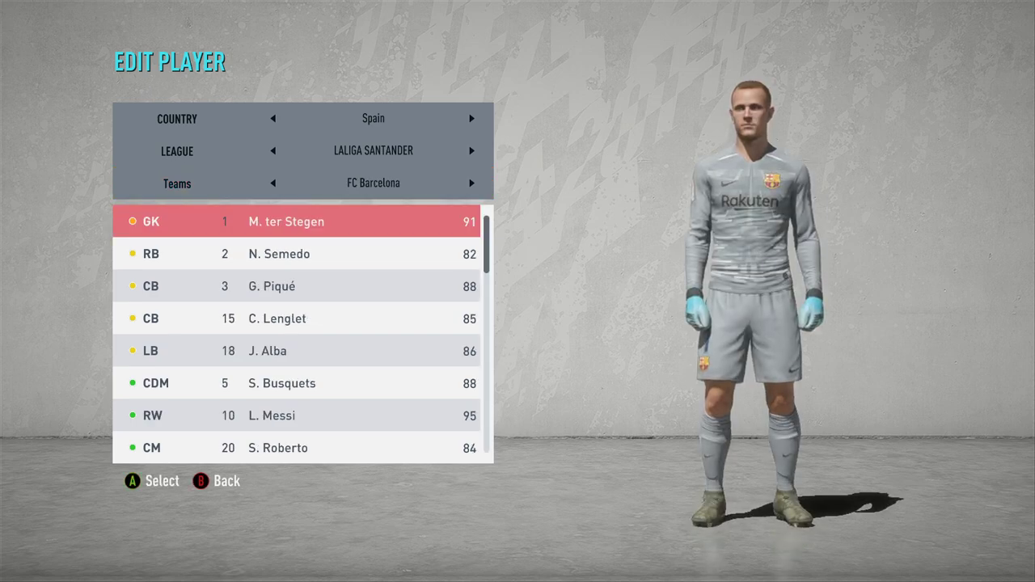
Examine the faces and tattoos of FC Barcelona's players one by one from ter Stegen down to Griezmann.
{"action": "key", "text": "Down"}
{"action": "key", "text": "Up"}
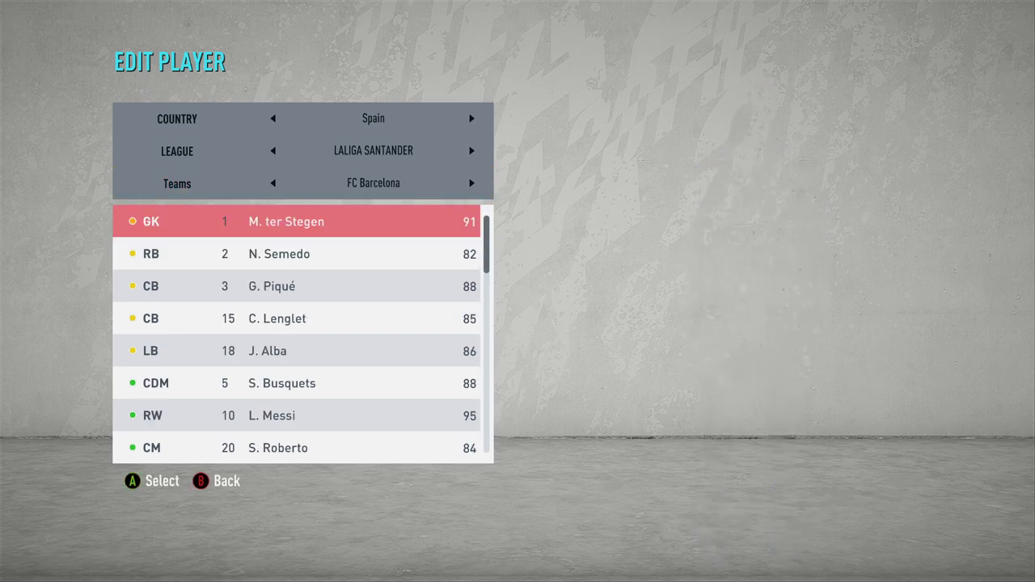
{"action": "key", "text": "Down"}
{"action": "key", "text": "Up"}
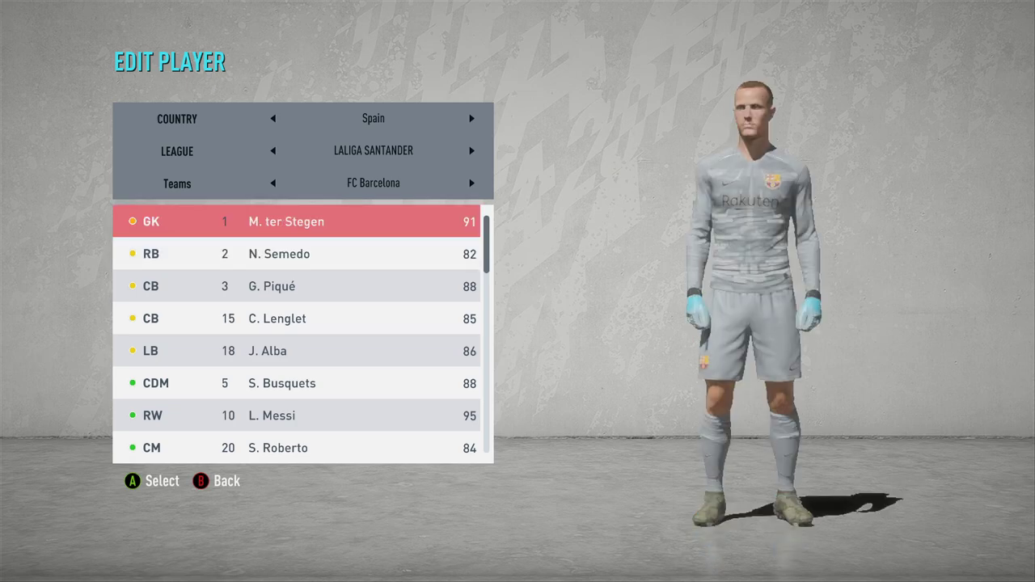
{"action": "key", "text": "Down"}
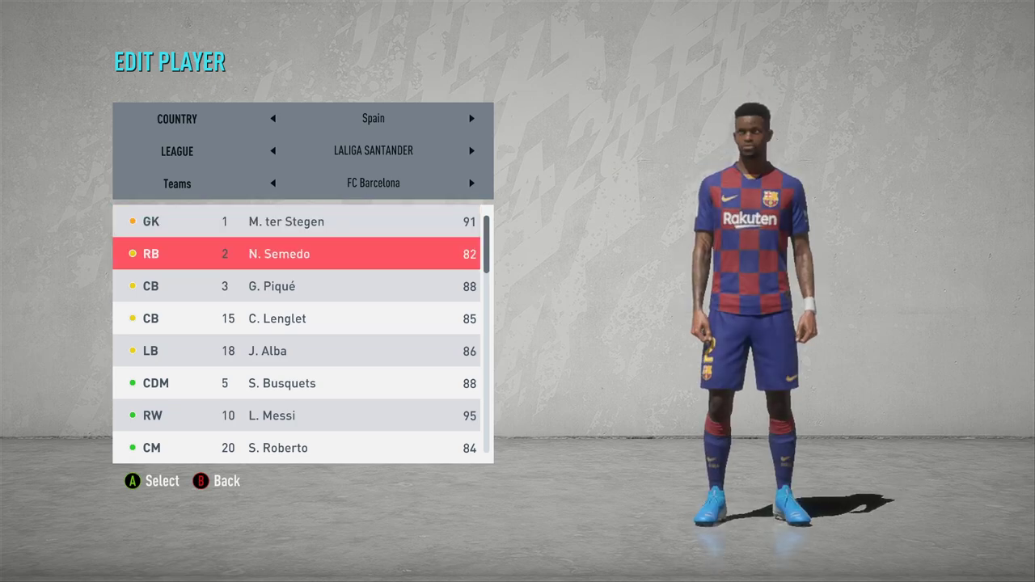
{"action": "key", "text": "Down"}
{"action": "key", "text": "Down"}
{"action": "key", "text": "Down"}
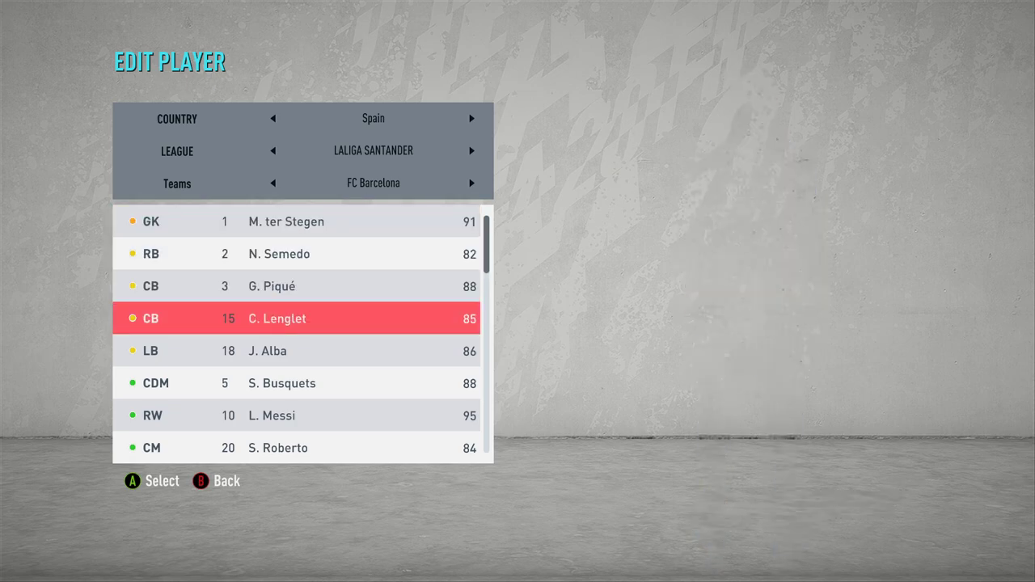
{"action": "key", "text": "Down"}
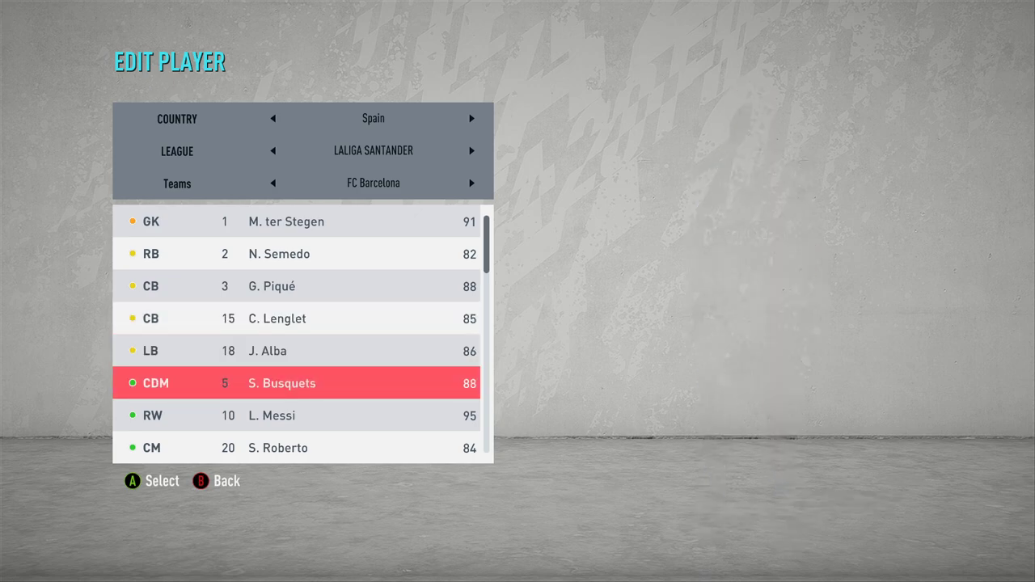
{"action": "key", "text": "Down"}
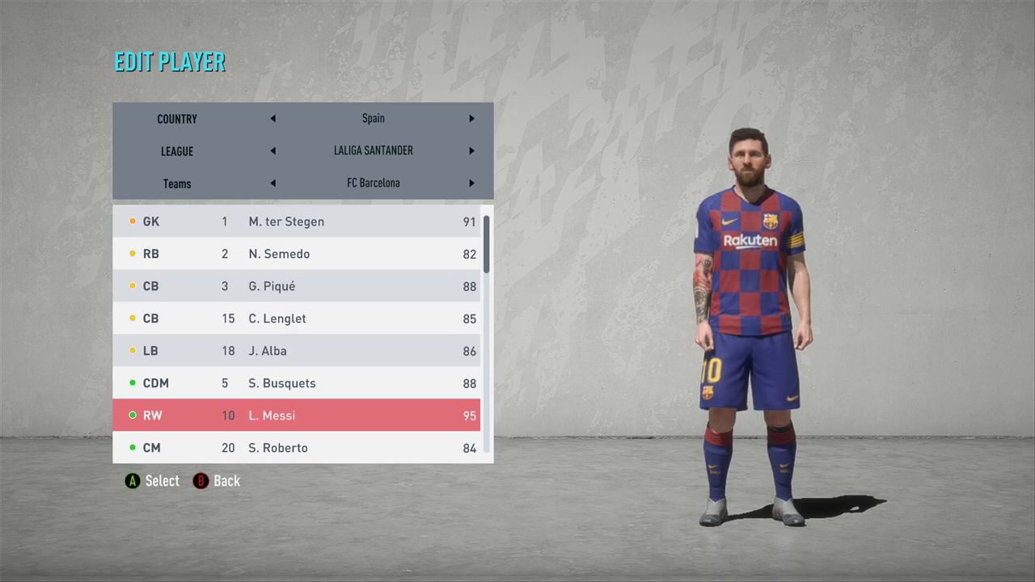
{"action": "key", "text": "Down"}
{"action": "key", "text": "Down"}
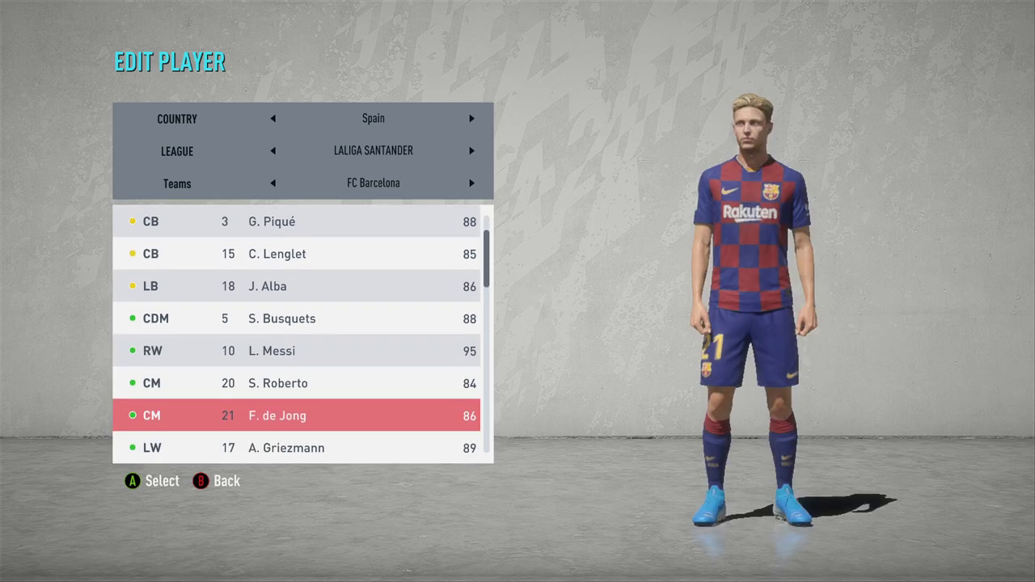
{"action": "key", "text": "Down"}
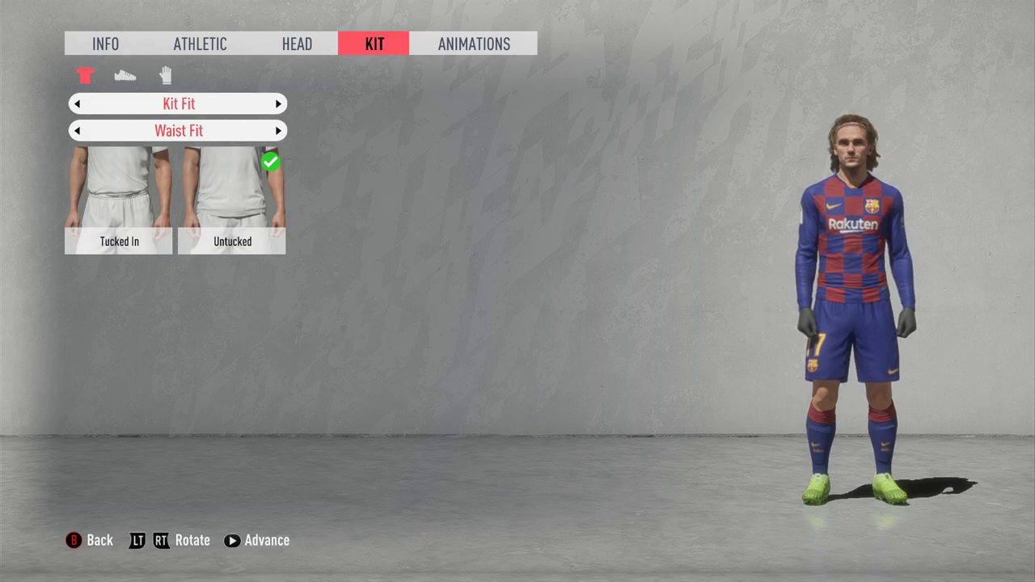
Set Griezmann's kit sleeves to Short so his arms are uncovered.
{"action": "key", "text": "Down"}
{"action": "key", "text": "Right"}
{"action": "key", "text": "Down"}
{"action": "key", "text": "Left"}
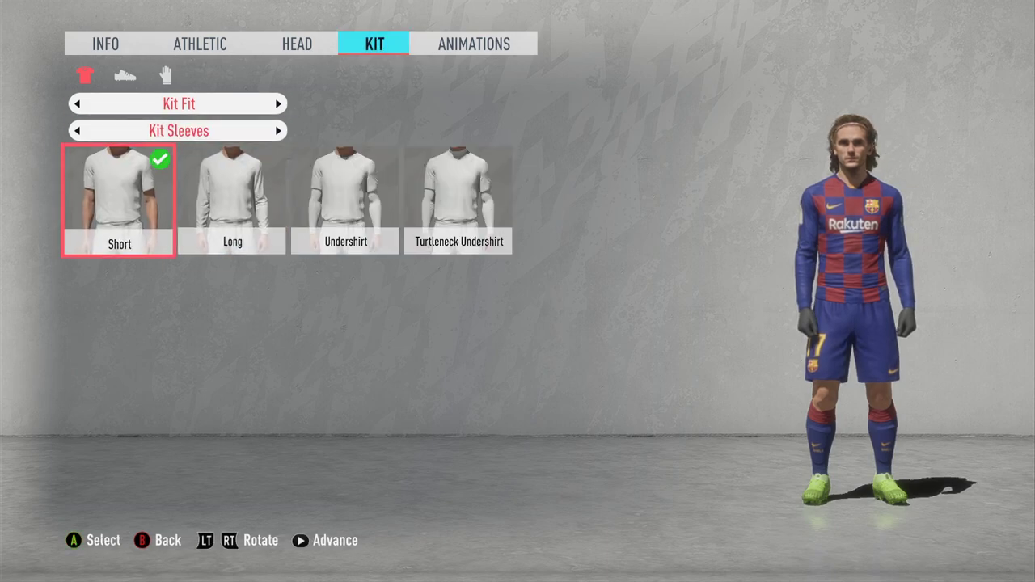
{"action": "key", "text": "Up"}
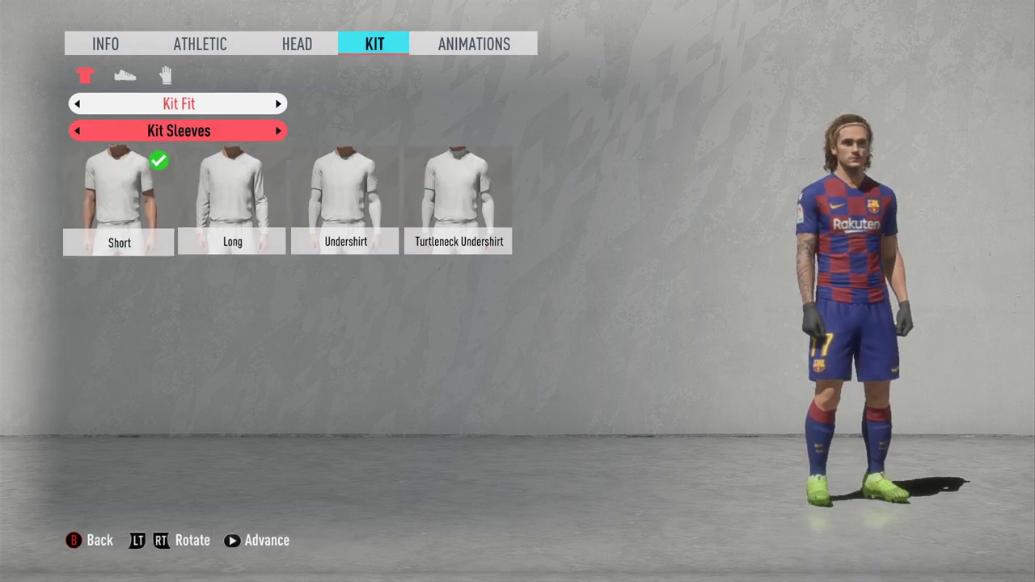
Examine Griezmann's arm tattoos in the close-up of his gloves and wrists, and look through his info and athletic attributes.
{"action": "key", "text": "Up"}
{"action": "key", "text": "Left"}
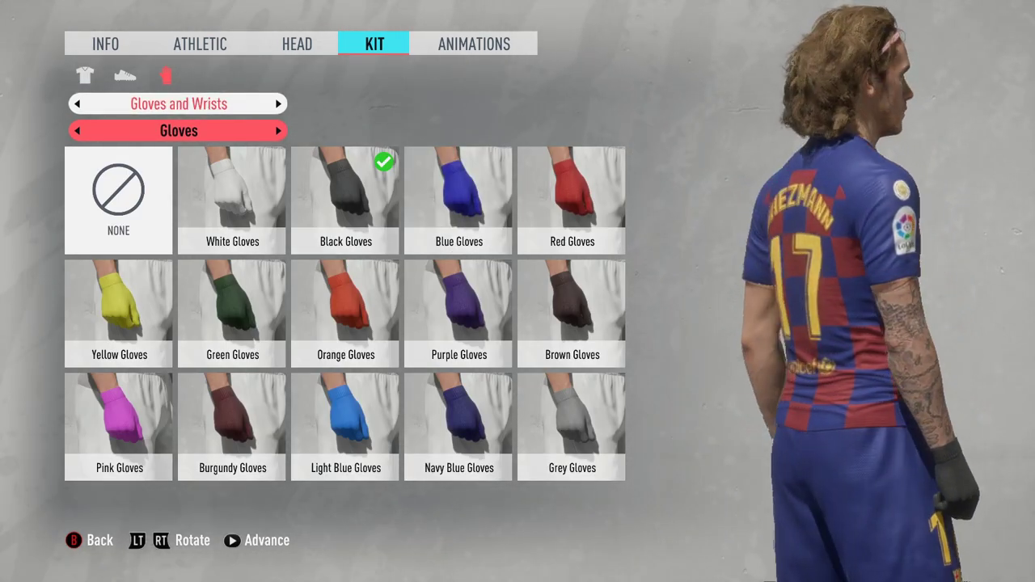
{"action": "key", "text": "e"}
{"action": "key", "text": "e"}
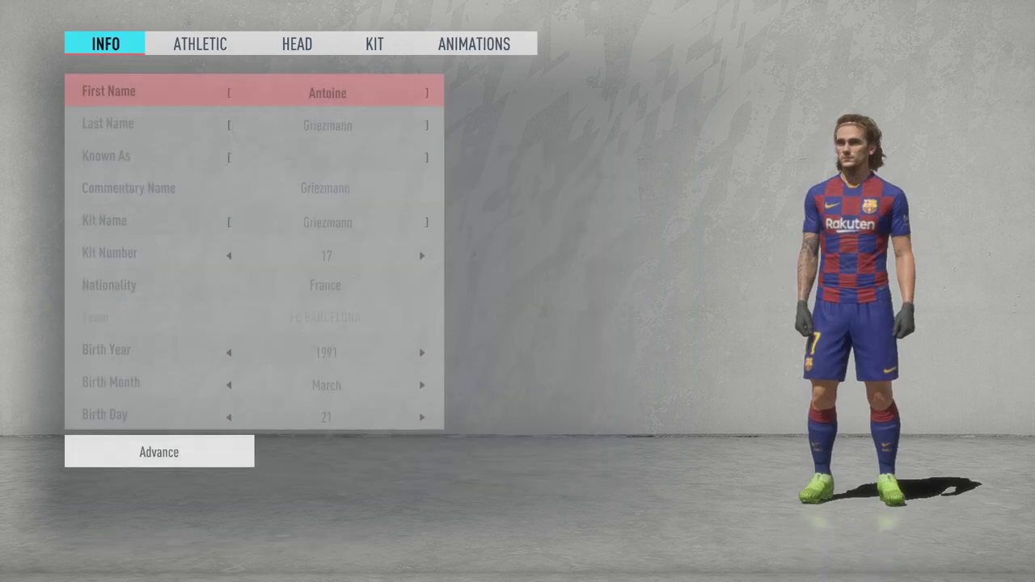
{"action": "key", "text": "e"}
{"action": "key", "text": "Down"}
{"action": "key", "text": "Return"}
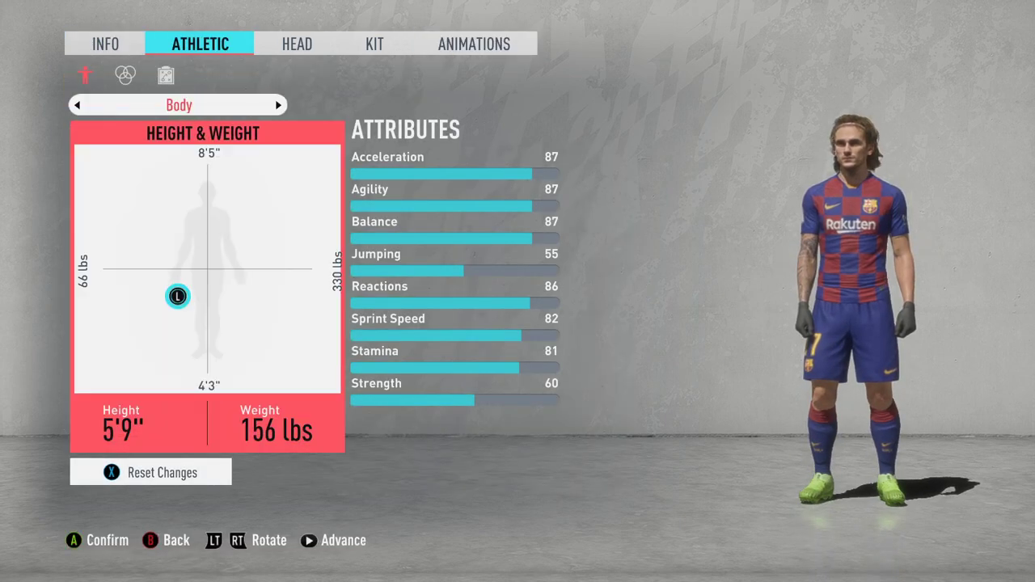
{"action": "key", "text": "Up"}
{"action": "key", "text": "Down"}
{"action": "key", "text": "Escape"}
{"action": "key", "text": "Right"}
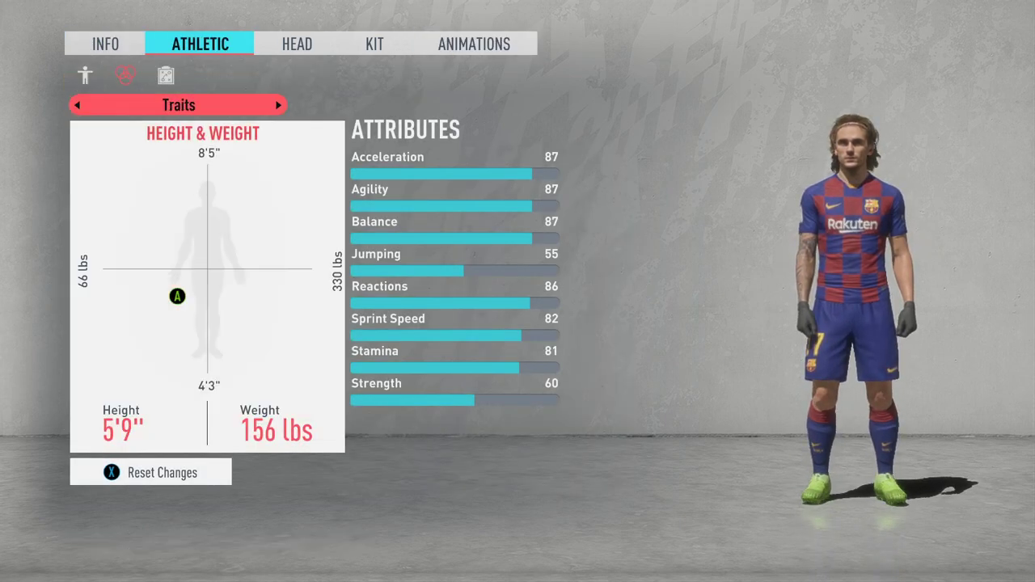
{"action": "key", "text": "Down"}
{"action": "key", "text": "e"}
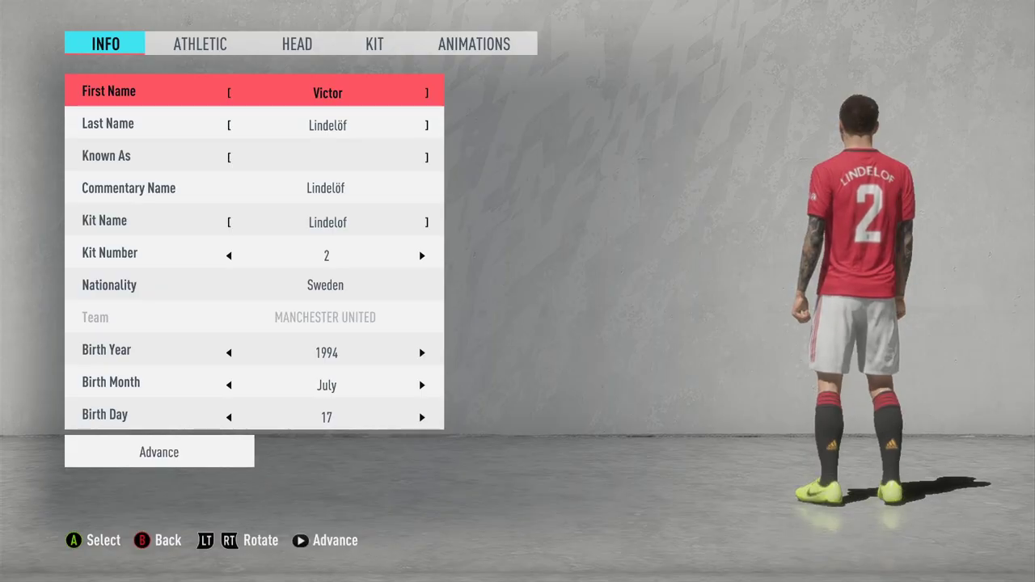
Examine Manchester United's Lindelöf through his head, athletic and kit settings, including the arm tattoos in the gloves close-up.
{"action": "key", "text": "e"}
{"action": "key", "text": "e"}
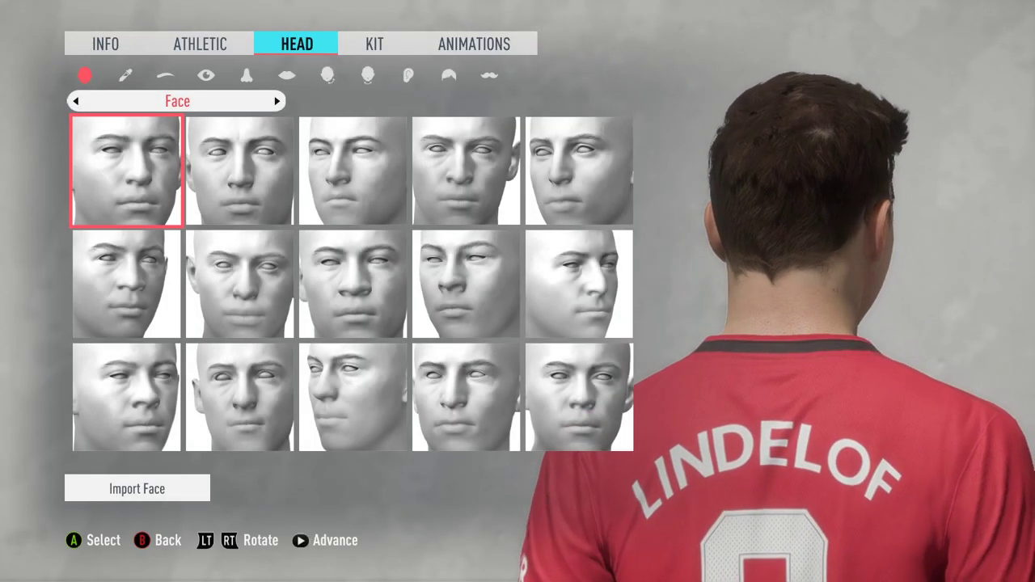
{"action": "key", "text": "q"}
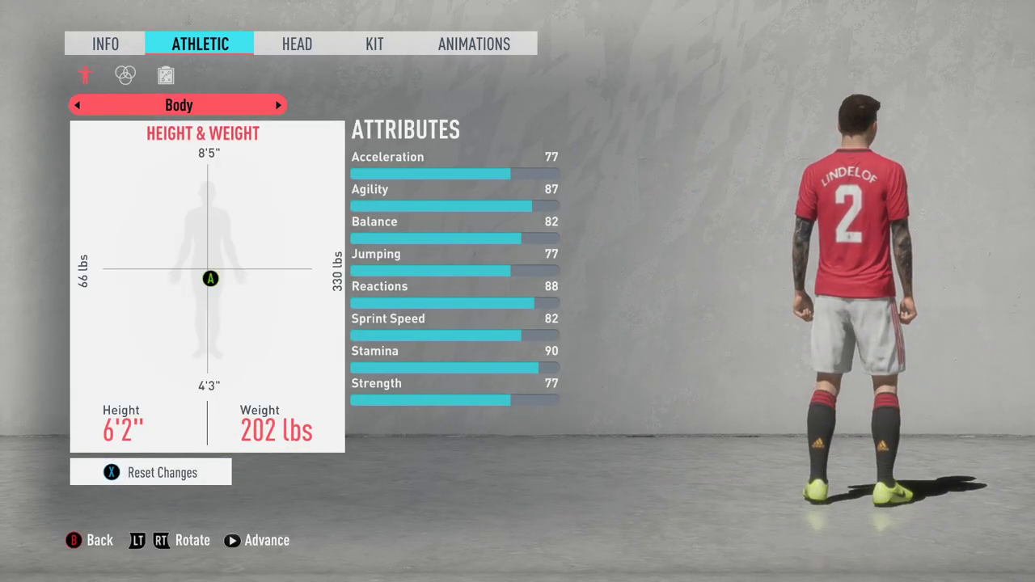
{"action": "key", "text": "Right"}
{"action": "key", "text": "Right"}
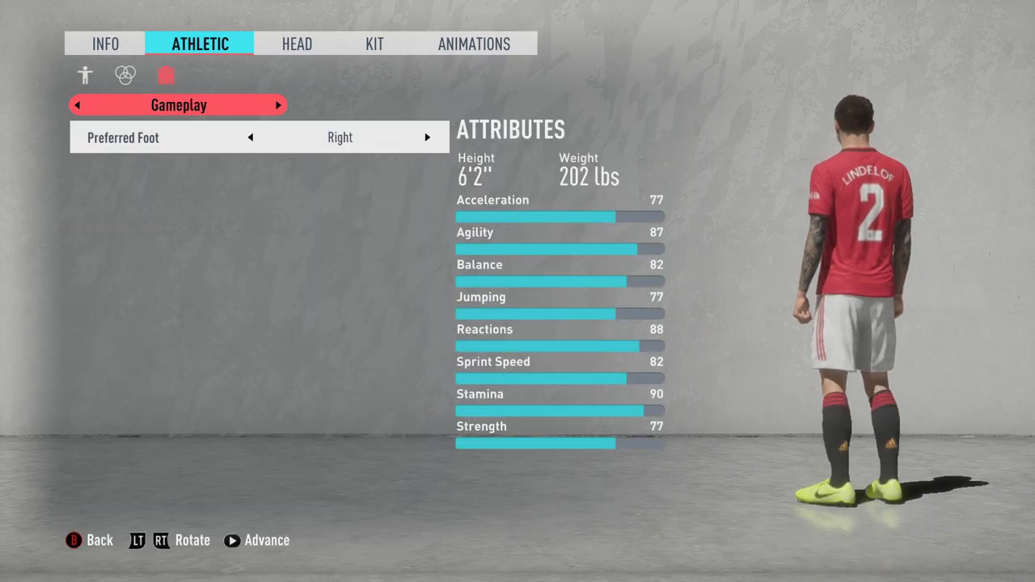
{"action": "key", "text": "e"}
{"action": "key", "text": "e"}
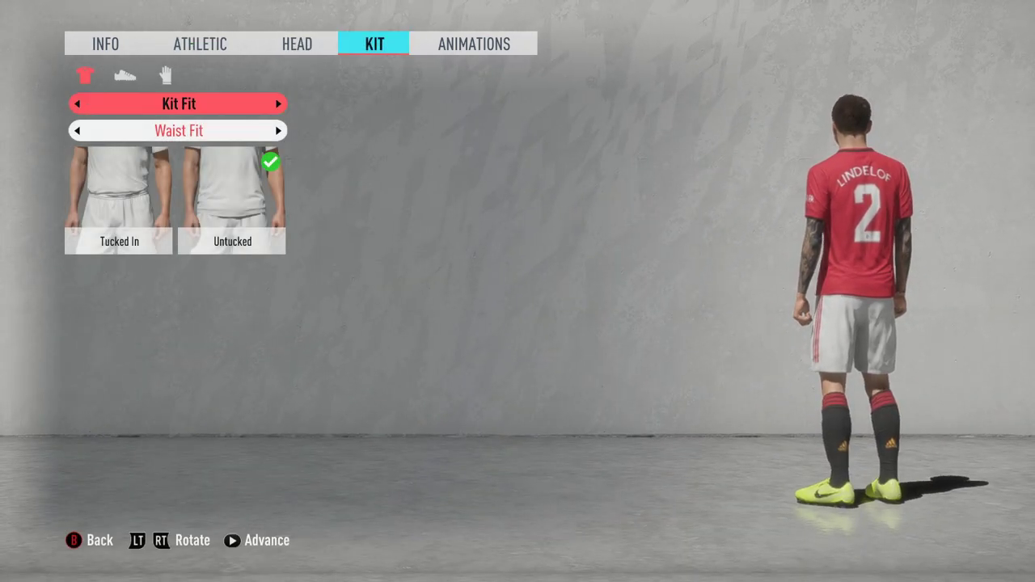
{"action": "key", "text": "Left"}
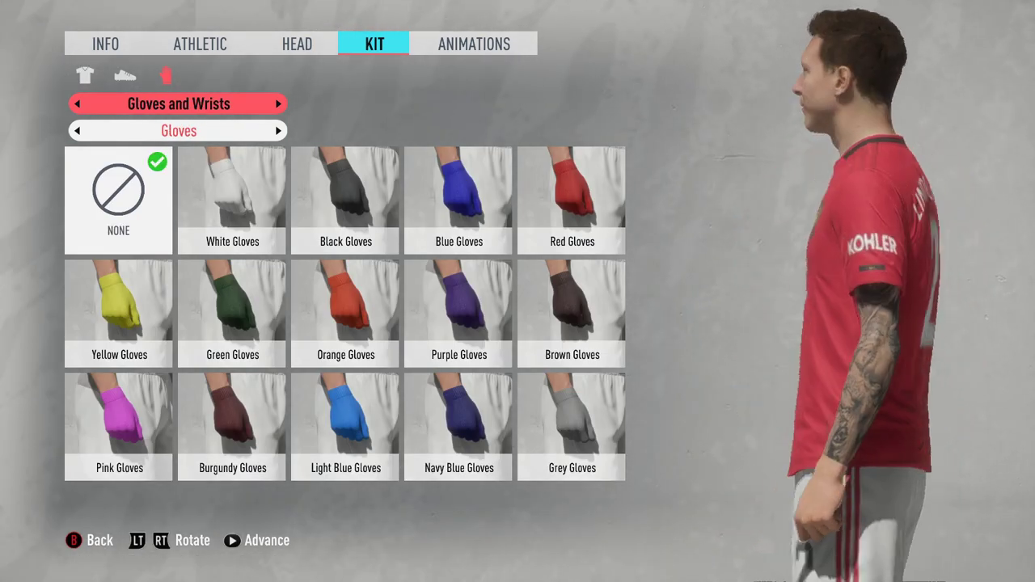
{"action": "key", "text": "e"}
{"action": "key", "text": "q"}
{"action": "key", "text": "q"}
Return to the player list, change the team to Arsenal in the Premier League, and examine its players including Bellerín.
{"action": "key", "text": "Escape"}
{"action": "key", "text": "Return"}
{"action": "key", "text": "Left"}
{"action": "key", "text": "Left"}
{"action": "key", "text": "Left"}
{"action": "key", "text": "Left"}
{"action": "key", "text": "Left"}
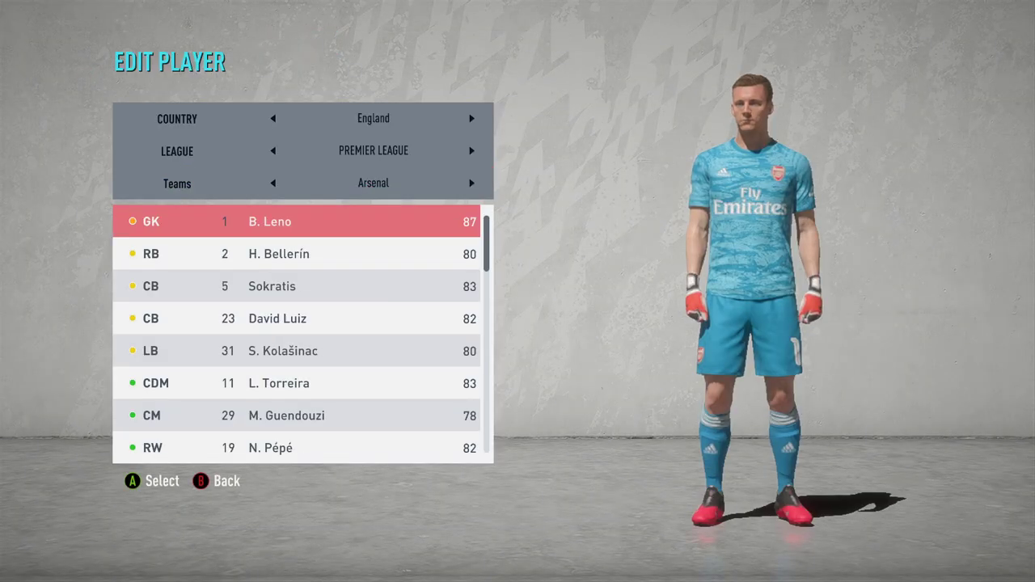
{"action": "key", "text": "Down"}
{"action": "key", "text": "Down"}
{"action": "key", "text": "Down"}
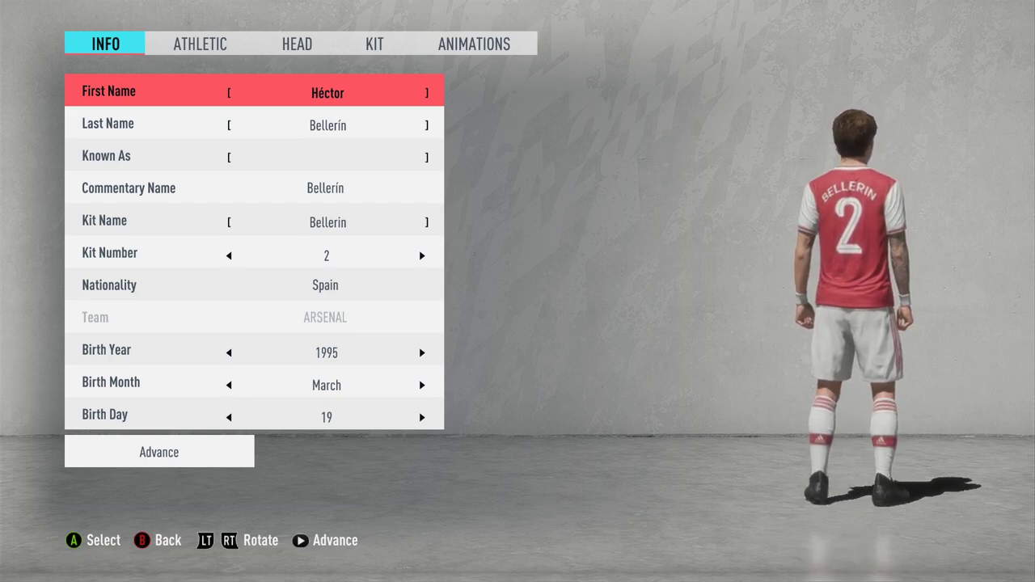
{"action": "key", "text": "Escape"}
{"action": "key", "text": "Return"}
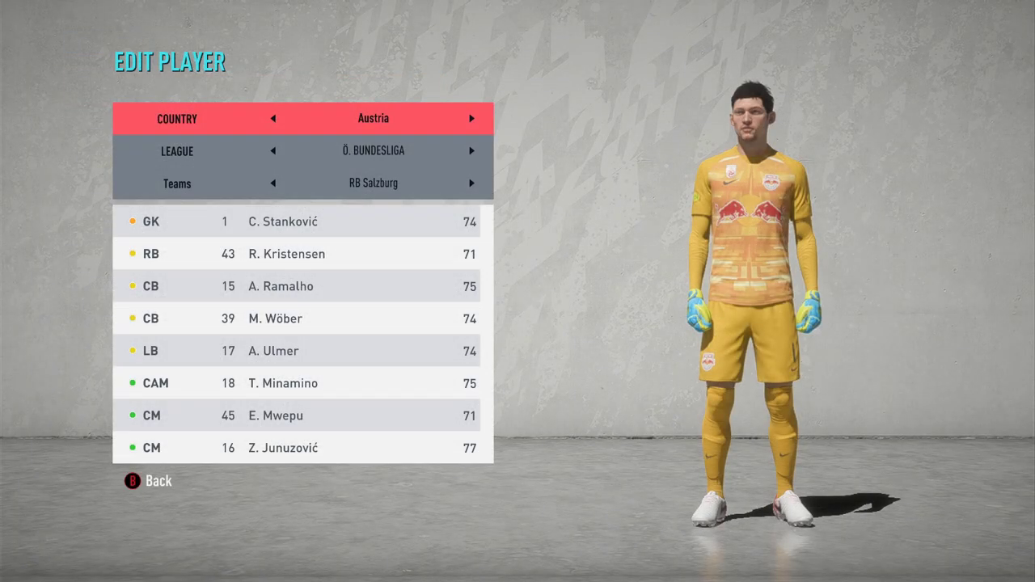
Leave the game's main menu for File Explorer and open the "FIFER's FIFA 20 Realsim Mod" folder.
{"action": "key", "text": "alt+Tab"}
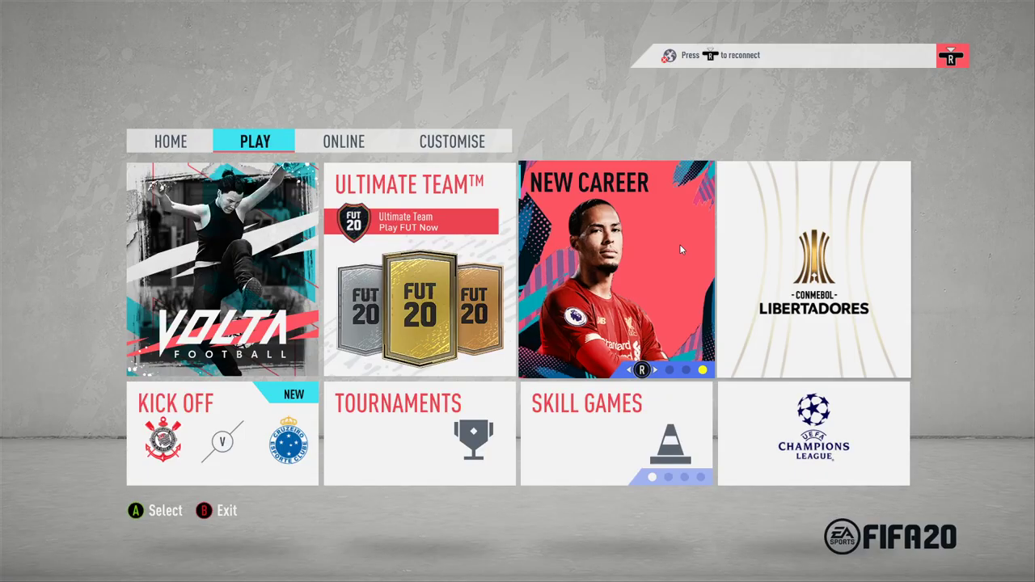
{"action": "left_click", "coordinate": [679, 249]}
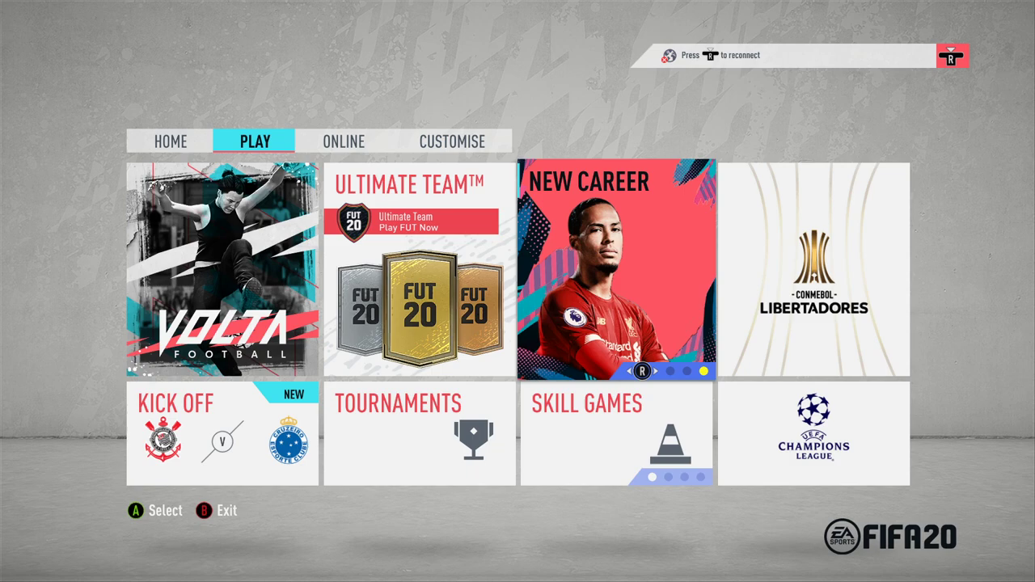
{"action": "key", "text": "alt+Tab"}
{"action": "key", "text": "Tab"}
{"action": "key", "text": "Tab"}
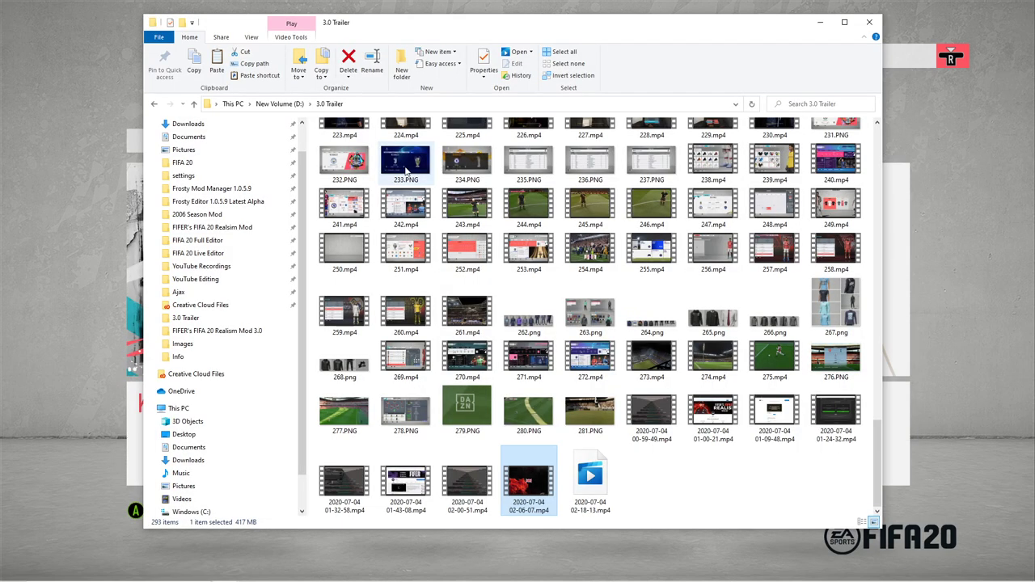
{"action": "left_click", "coordinate": [154, 104]}
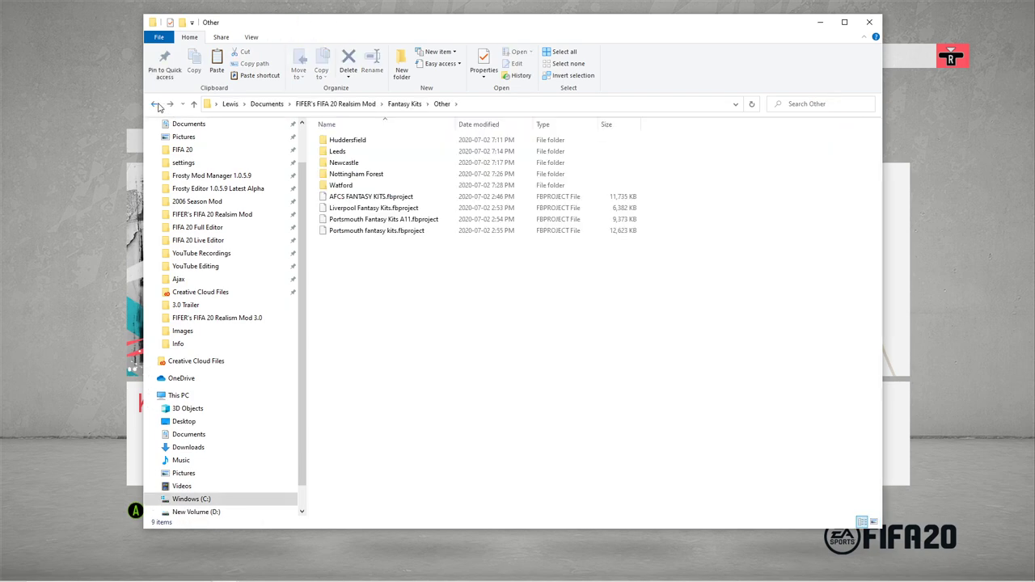
{"action": "left_click", "coordinate": [241, 217]}
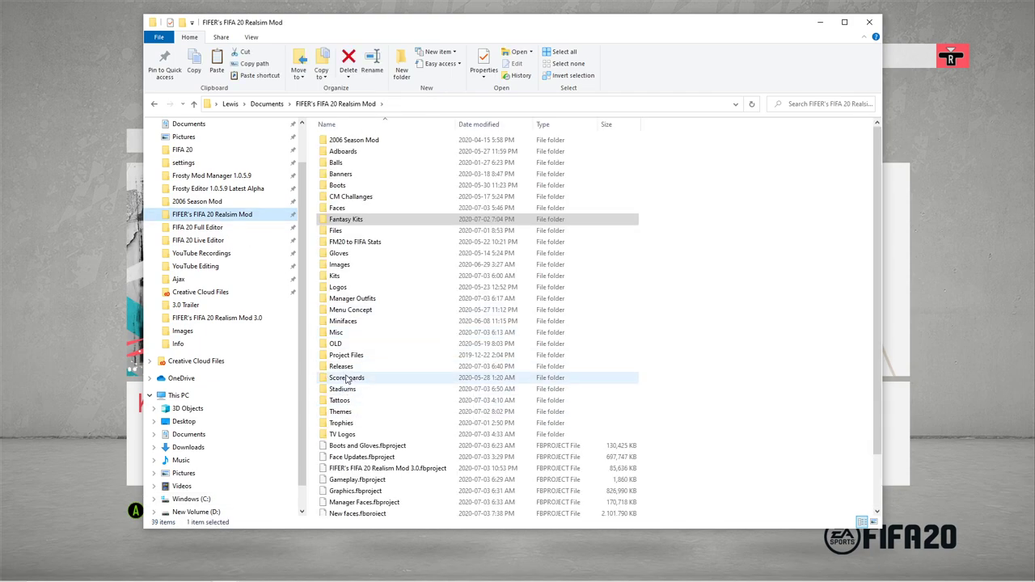
Copy locale.ini from the SLOW GAMEPLAY folder of the FIFER's FIFA 20 Realism Mod 3.0 release.
{"action": "double_click", "coordinate": [340, 367]}
{"action": "double_click", "coordinate": [409, 224]}
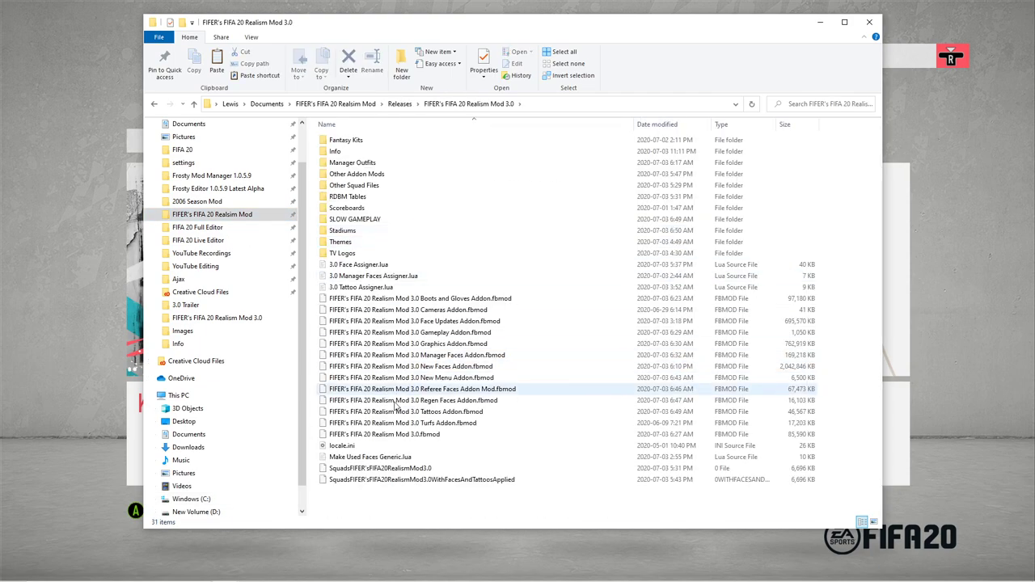
{"action": "double_click", "coordinate": [393, 219]}
{"action": "left_click", "coordinate": [402, 143]}
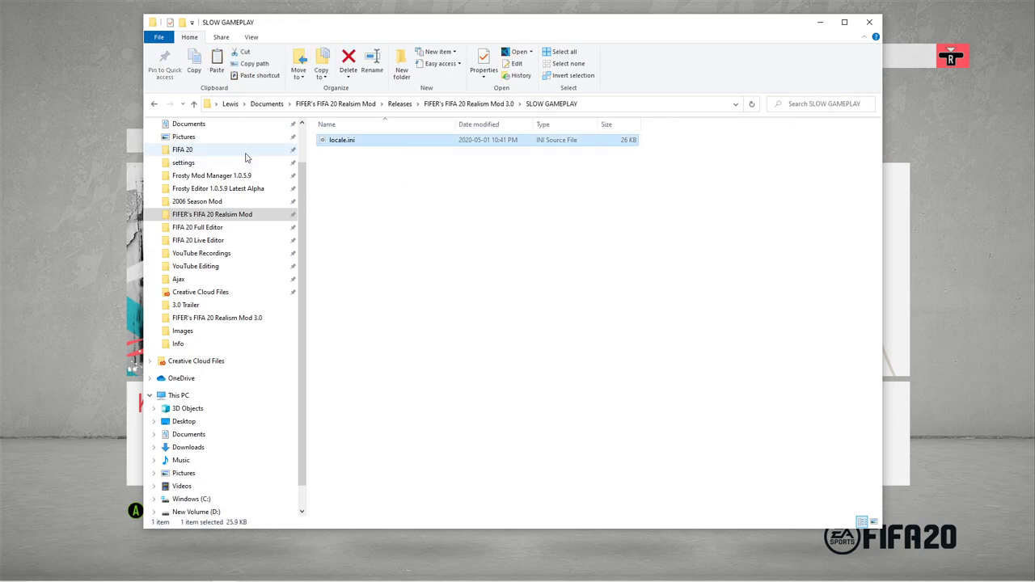
Replace locale.ini in the Data folder of the FIFA 20 installation with the copied slow gameplay version.
{"action": "left_click", "coordinate": [220, 152]}
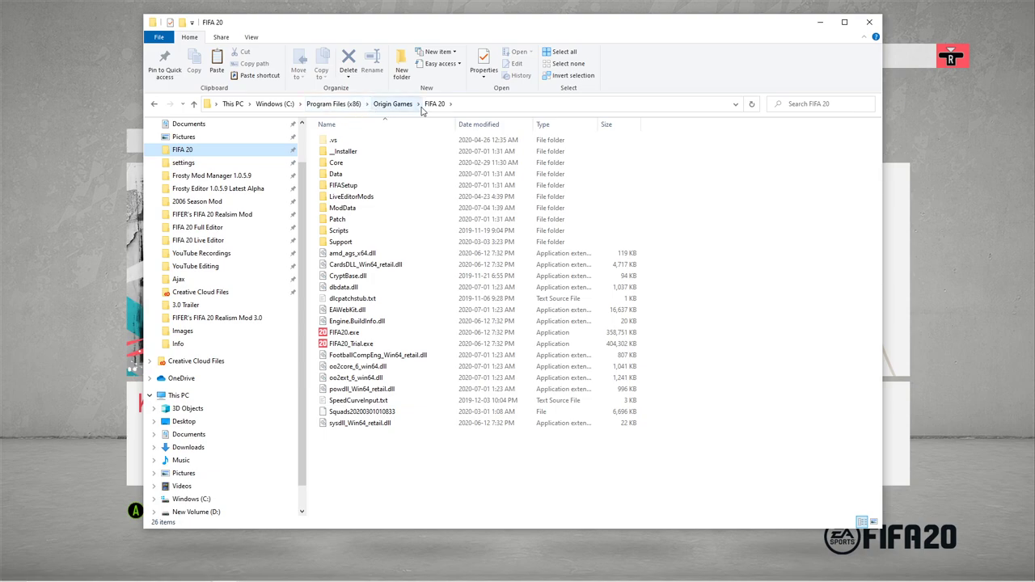
{"action": "double_click", "coordinate": [361, 175]}
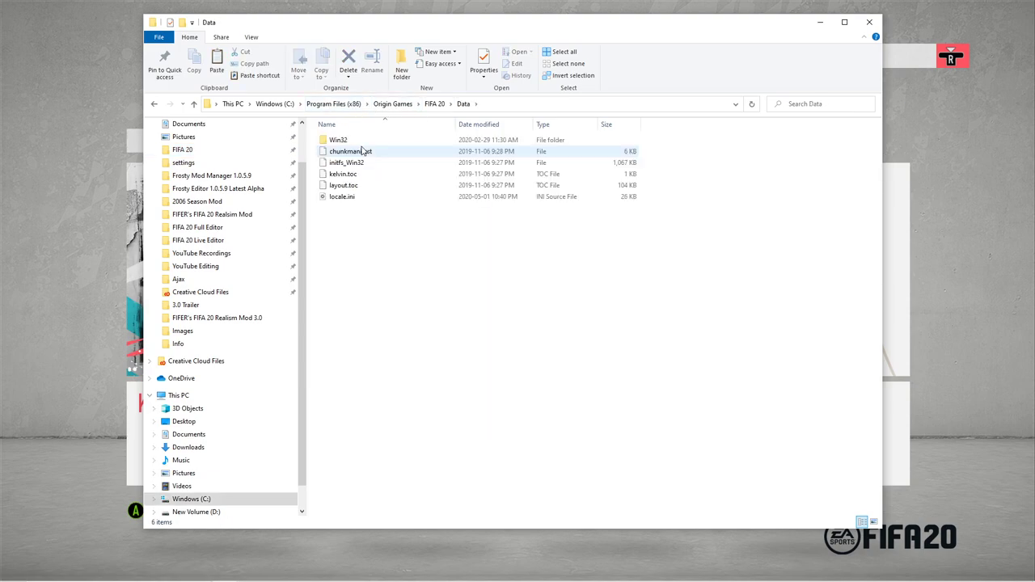
{"action": "key", "text": "ctrl+v"}
{"action": "left_click", "coordinate": [534, 205]}
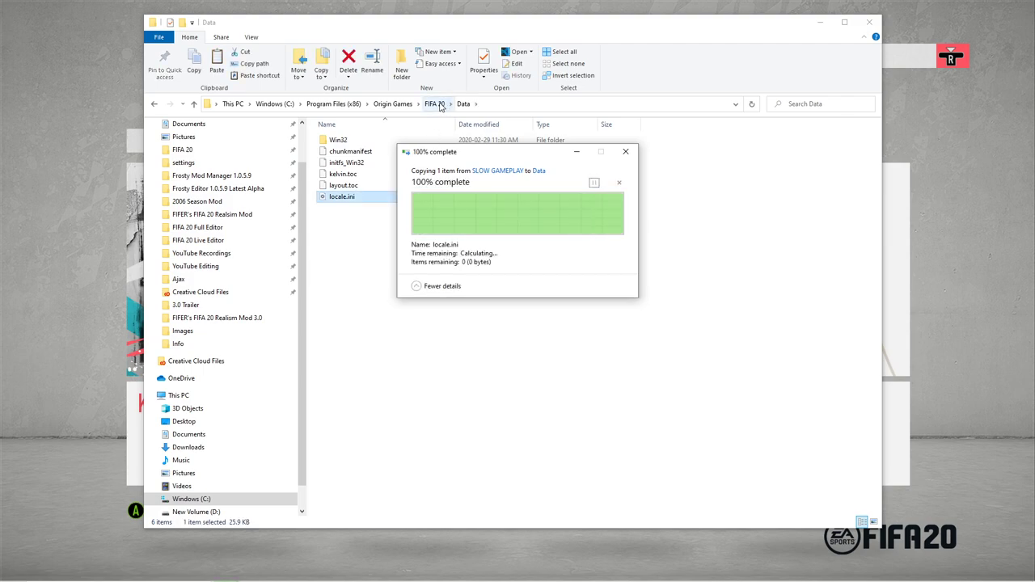
Replace locale.ini in the patch folder inside FIFA 20's ModData with the slow gameplay version.
{"action": "left_click", "coordinate": [435, 104]}
{"action": "double_click", "coordinate": [356, 159]}
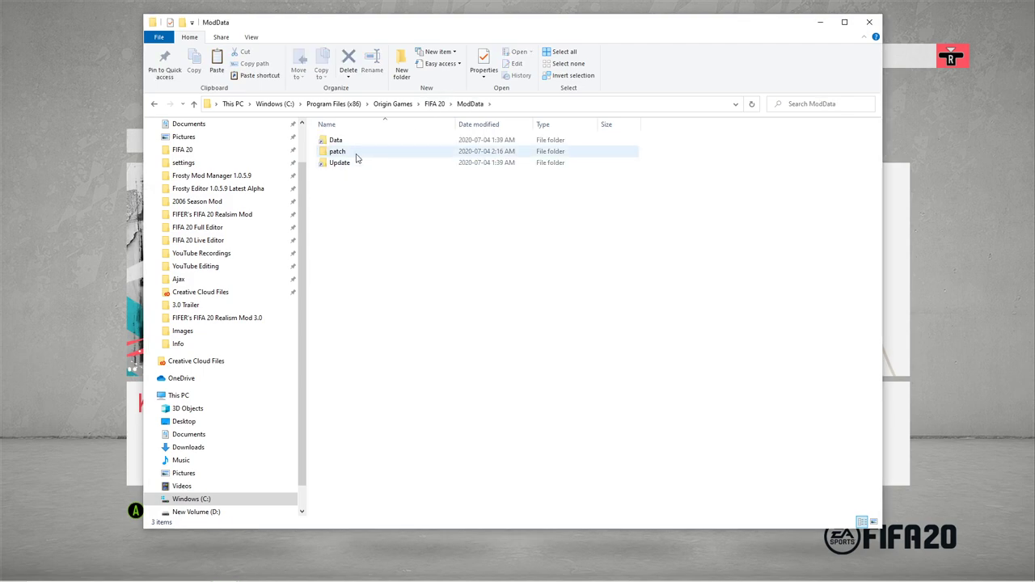
{"action": "double_click", "coordinate": [355, 154]}
{"action": "key", "text": "ctrl+v"}
{"action": "left_click", "coordinate": [449, 209]}
Replace locale.ini in FIFA 20's main Patch folder with the slow gameplay version and switch back to the game.
{"action": "left_click", "coordinate": [435, 104]}
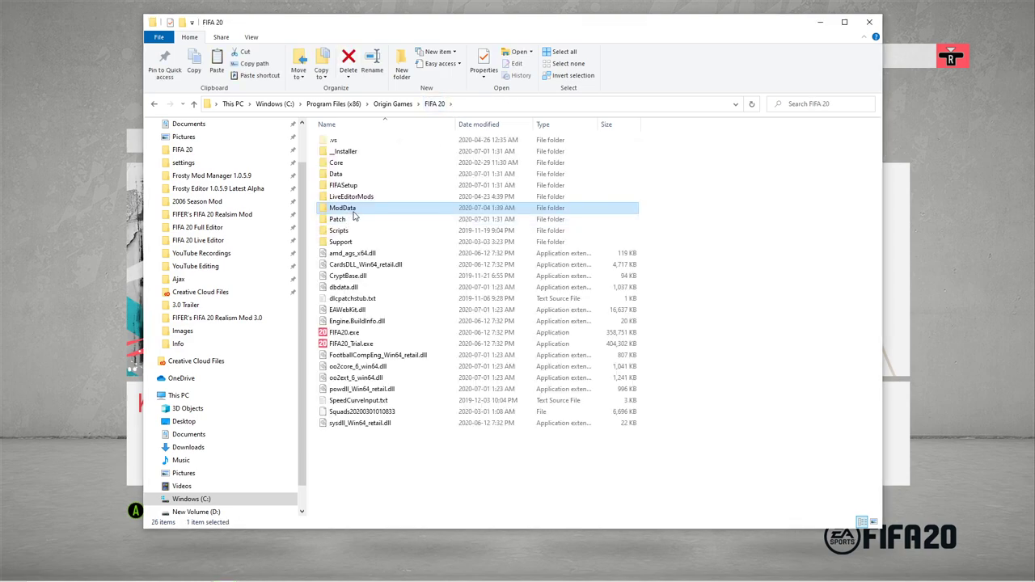
{"action": "double_click", "coordinate": [354, 220]}
{"action": "key", "text": "ctrl+v"}
{"action": "left_click", "coordinate": [449, 209]}
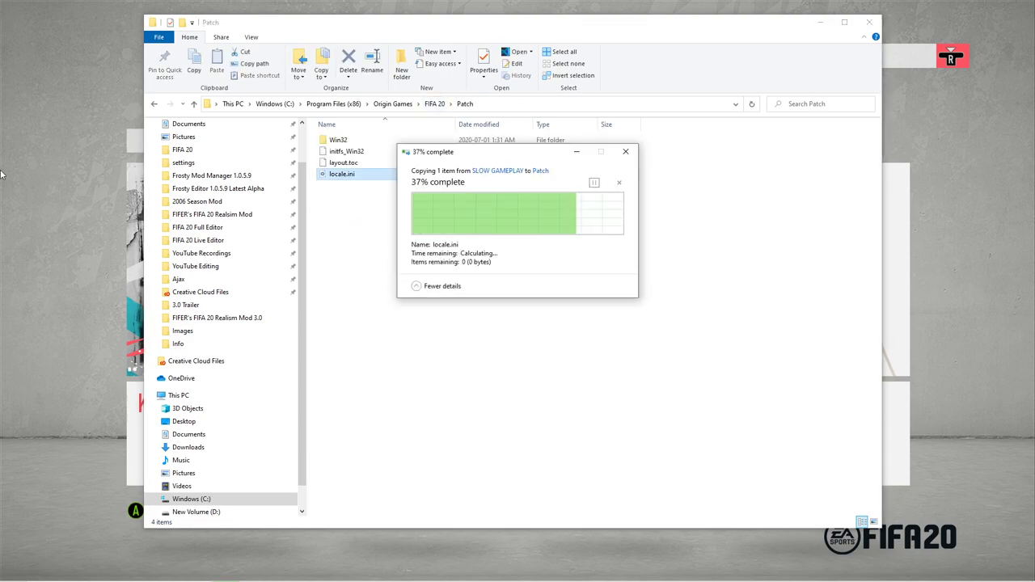
{"action": "key", "text": "alt+Tab"}
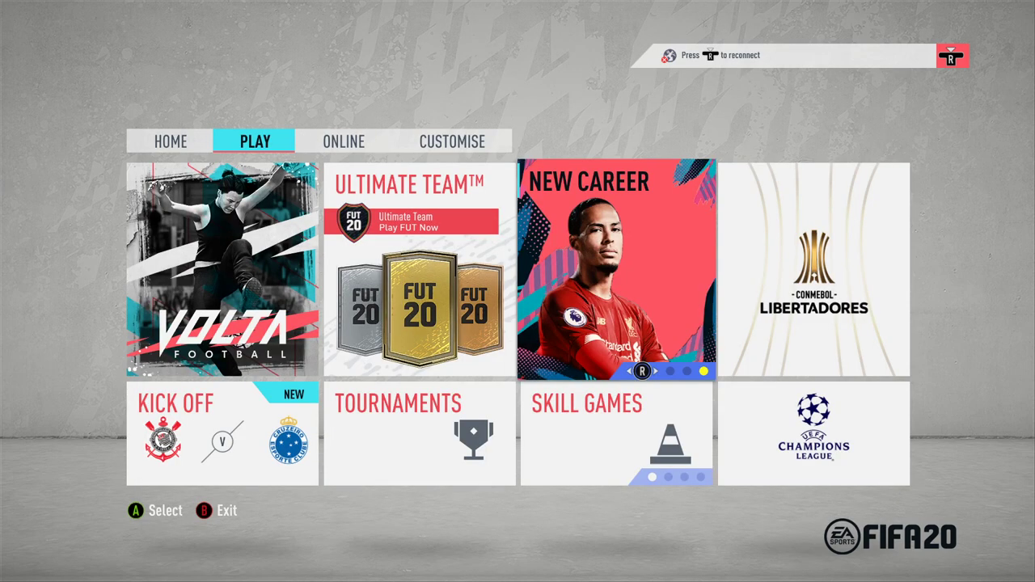
{"action": "key", "text": "alt+Tab"}
{"action": "key", "text": "alt+Tab"}
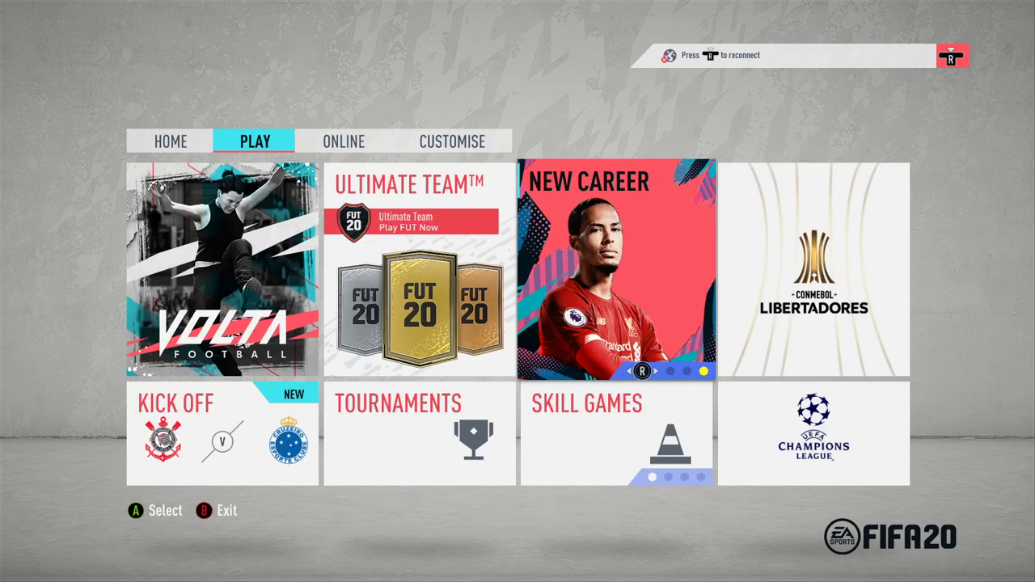